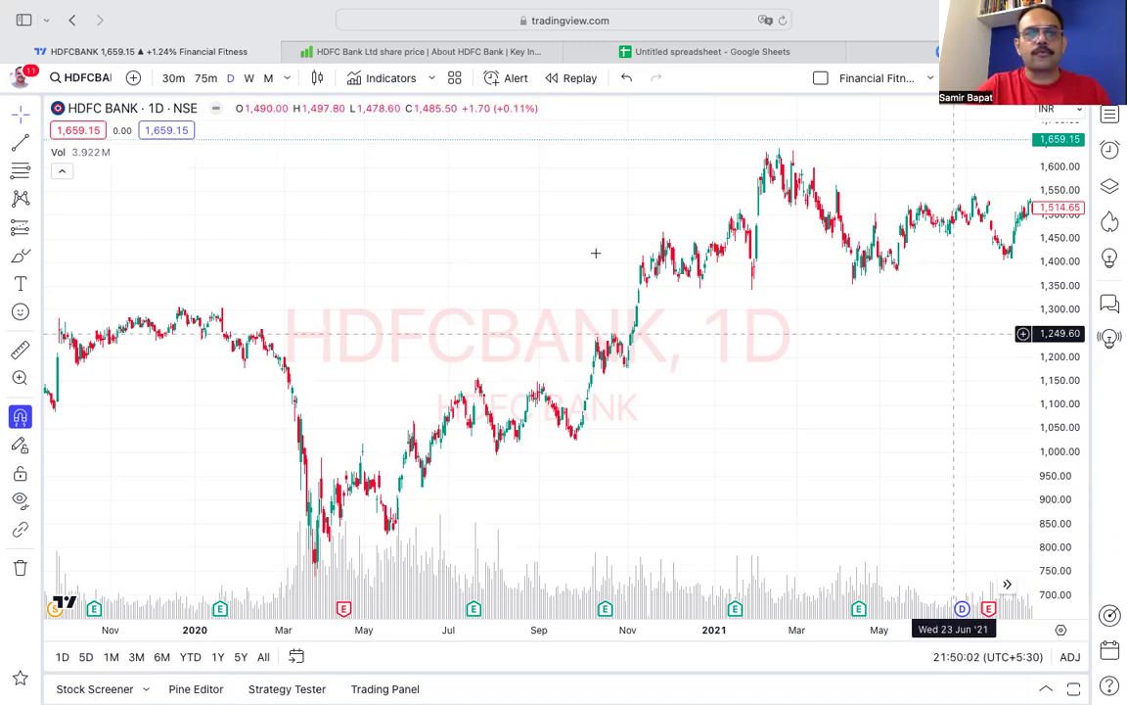
Step: Search the indicator library for "moving" and look through the matching scripts
{"action": "left_click", "coordinate": [377, 86]}
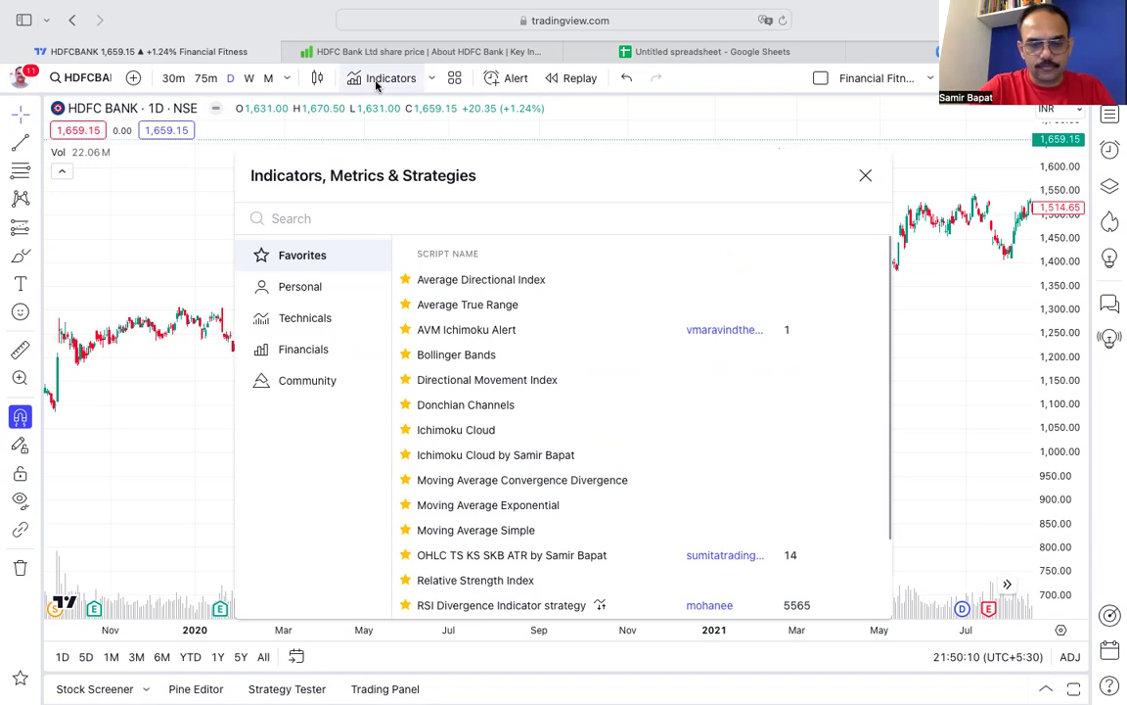
{"action": "type", "text": "moving"}
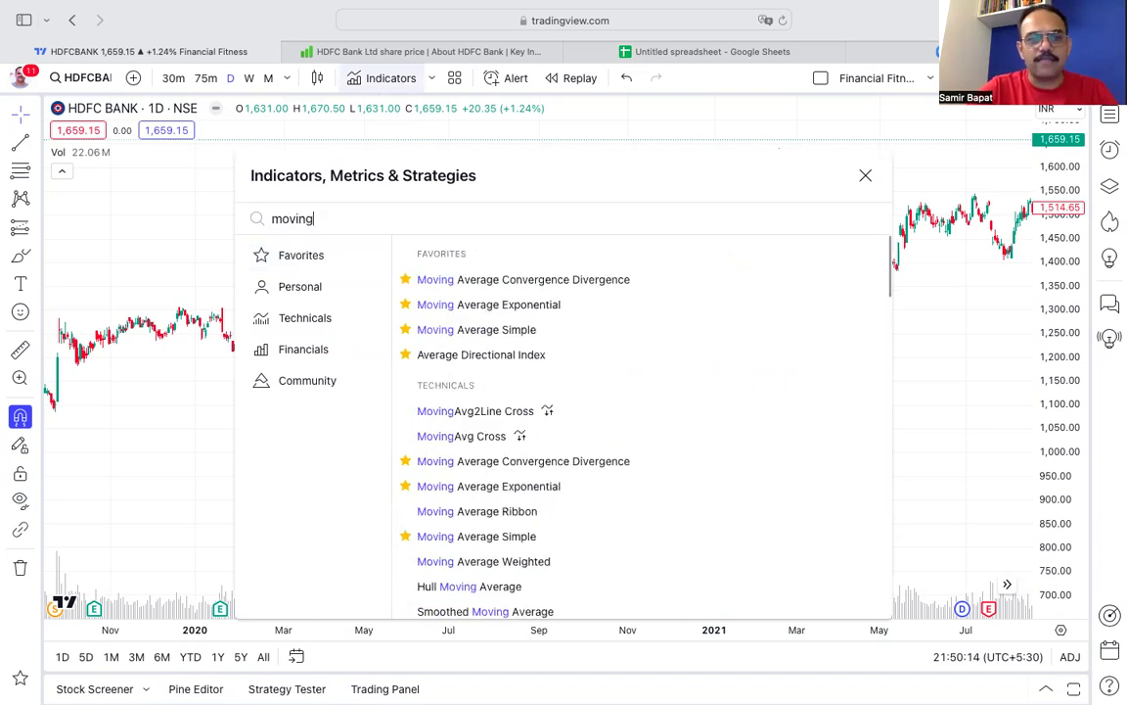
{"action": "scroll", "coordinate": [550, 426], "scroll_direction": "down", "scroll_amount": 1}
{"action": "scroll", "coordinate": [550, 424], "scroll_direction": "up", "scroll_amount": 1}
Step: Change the indicator search to "sma" and add Moving Average Simple to the HDFC Bank daily chart
{"action": "key", "text": "BackSpace"}
{"action": "key", "text": "BackSpace"}
{"action": "key", "text": "BackSpace"}
{"action": "key", "text": "BackSpace"}
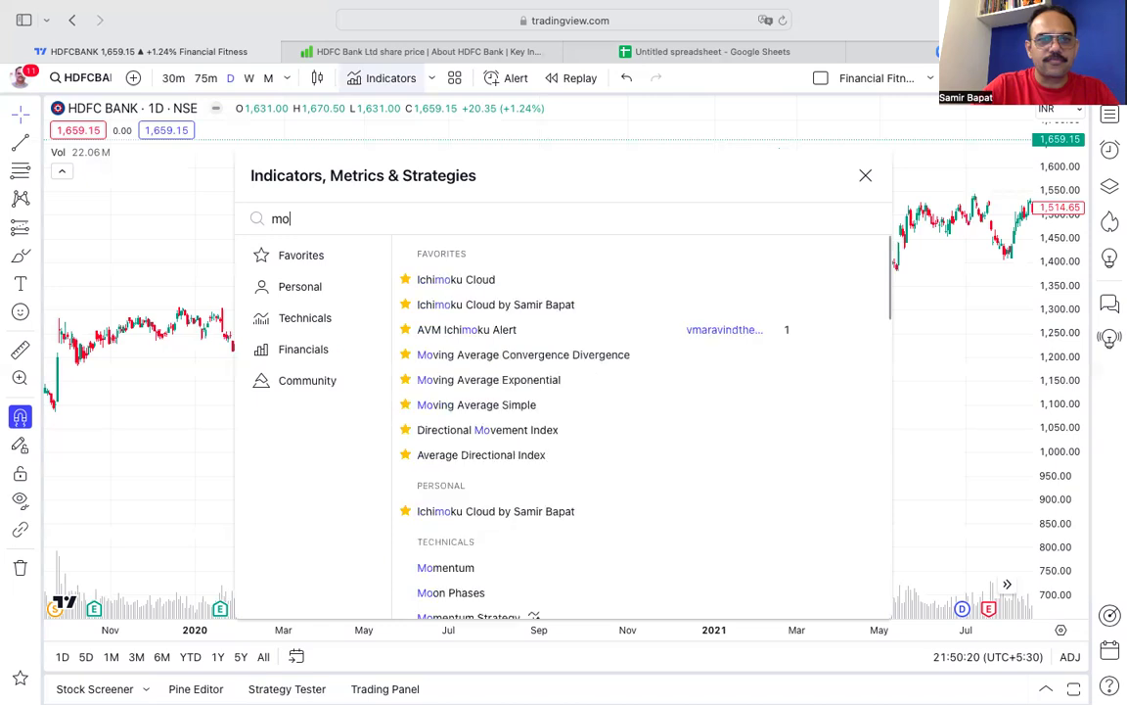
{"action": "key", "text": "BackSpace"}
{"action": "key", "text": "BackSpace"}
{"action": "type", "text": "s"}
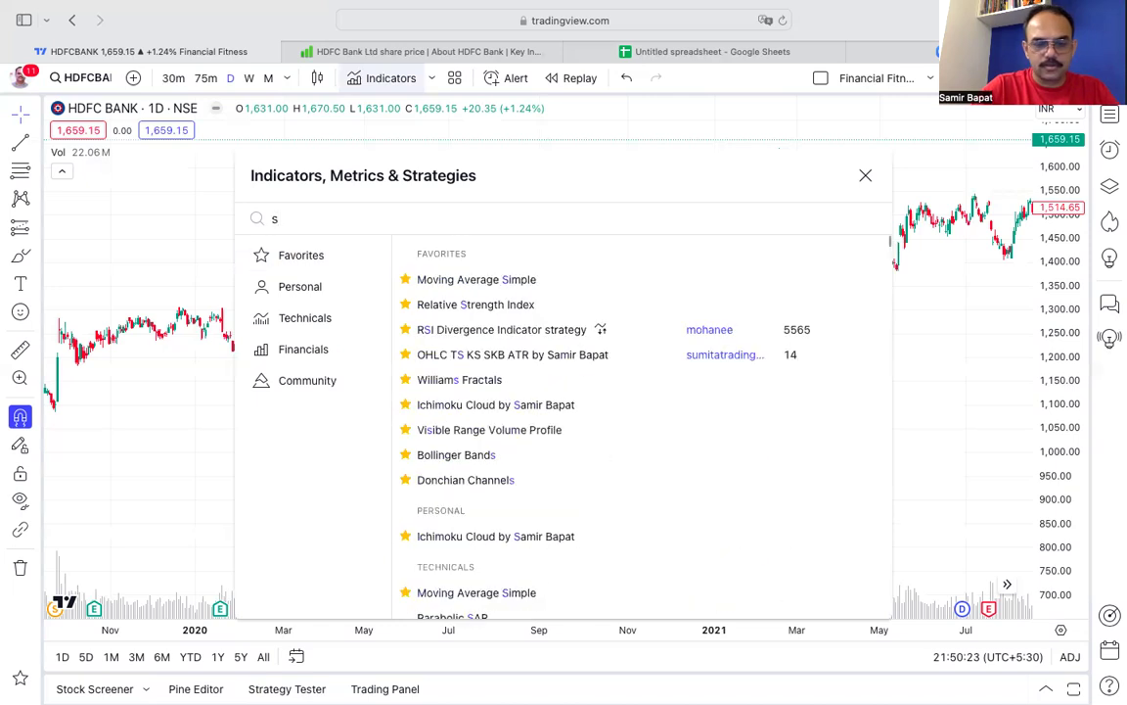
{"action": "type", "text": "ma"}
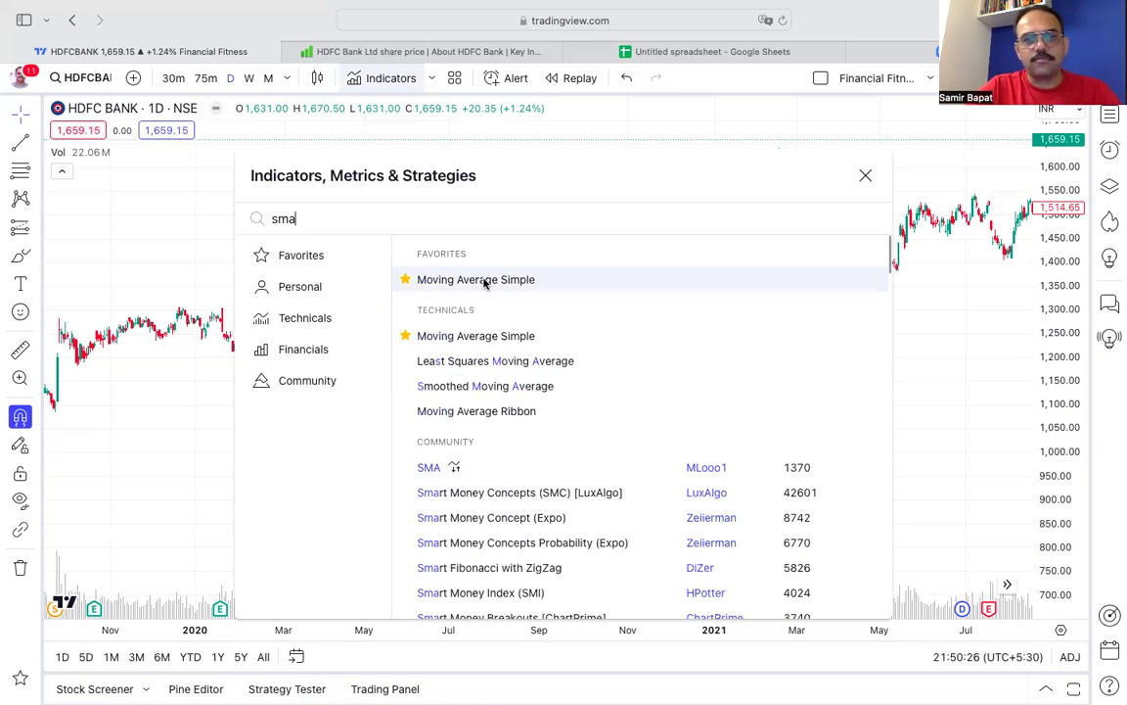
{"action": "left_click", "coordinate": [483, 281]}
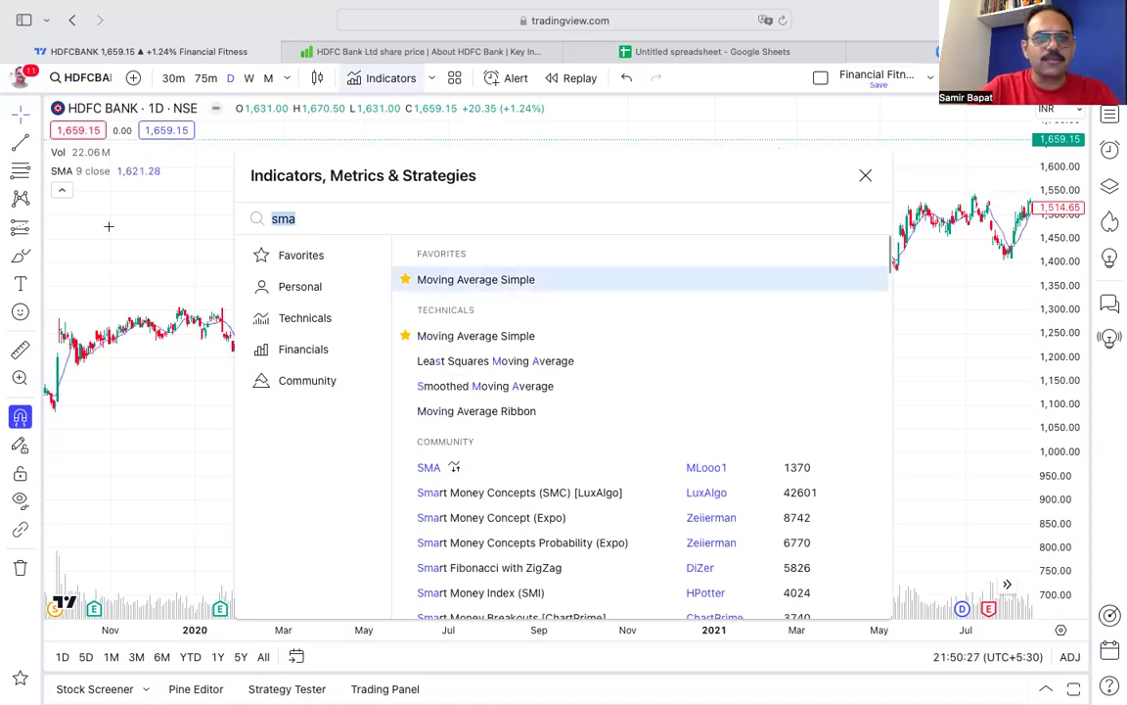
{"action": "left_click", "coordinate": [109, 226]}
Step: Set the length of the SMA indicator to 200
{"action": "mouse_move", "coordinate": [101, 171]}
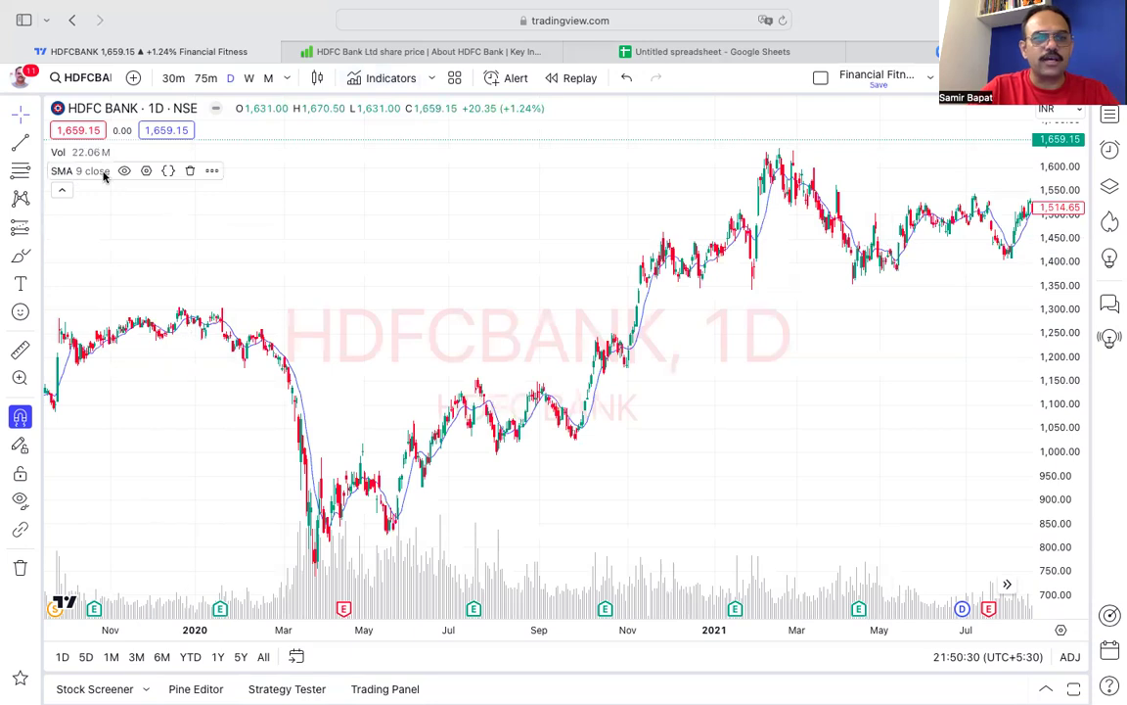
{"action": "left_click", "coordinate": [147, 172]}
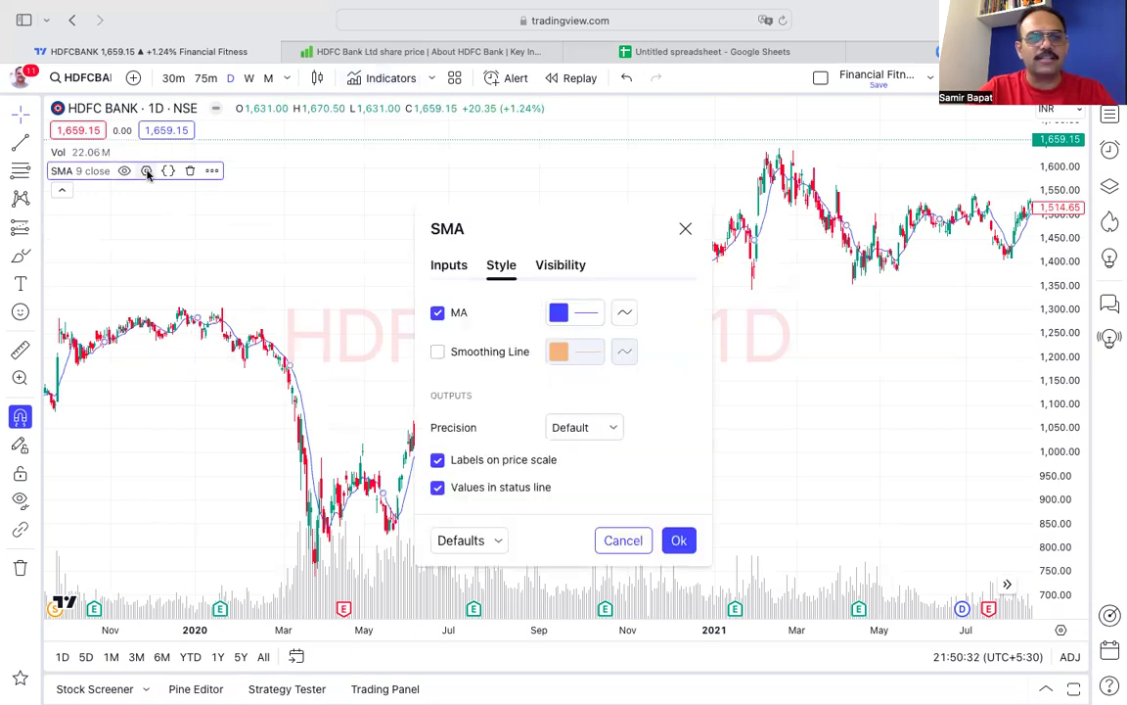
{"action": "left_click", "coordinate": [450, 266]}
{"action": "left_click", "coordinate": [543, 294]}
{"action": "key", "text": "BackSpace"}
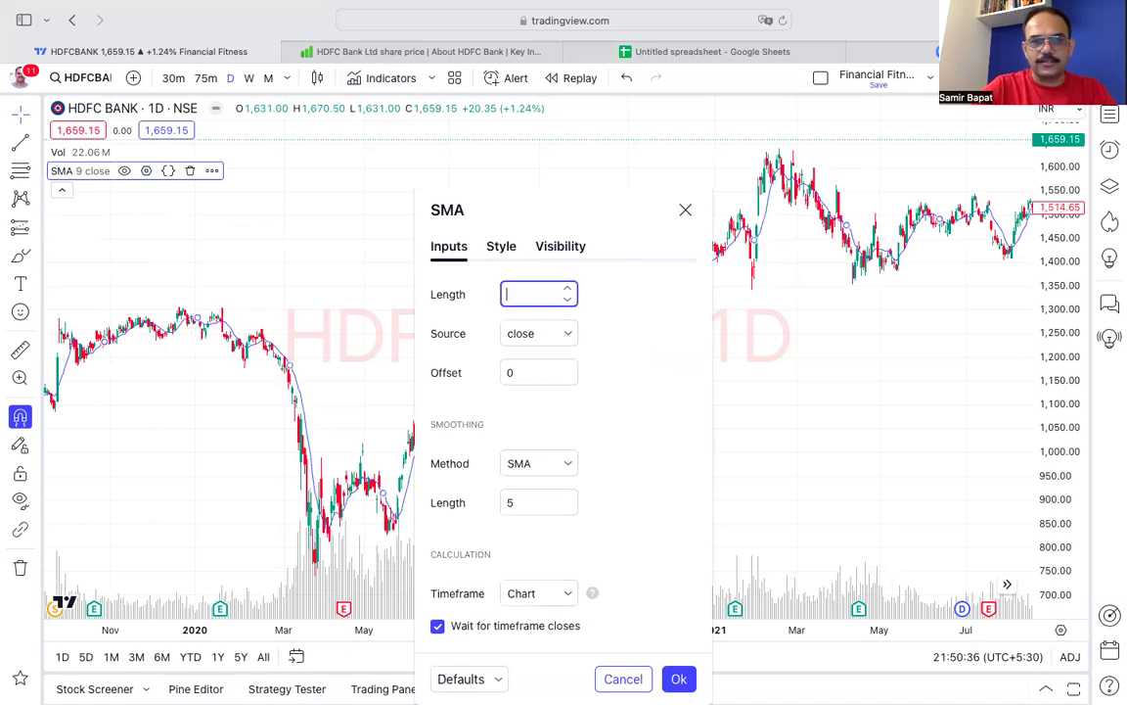
{"action": "type", "text": "200"}
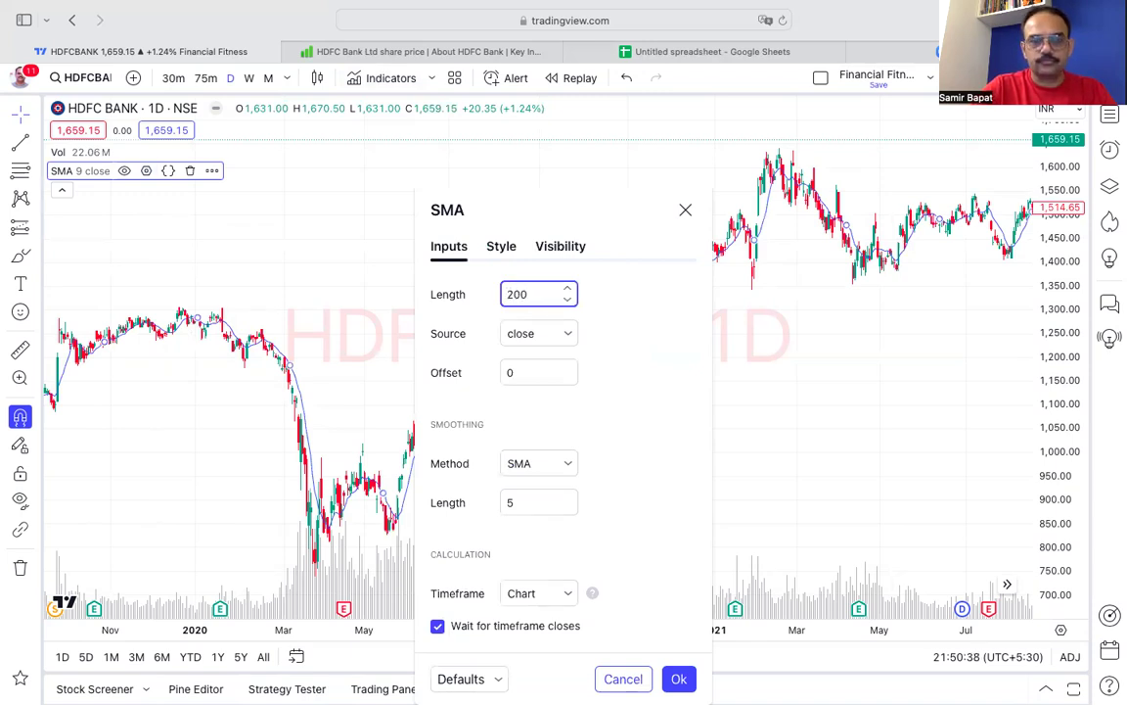
Step: Color the SMA's MA line teal green, set it to the second-thickest line option, and apply the settings
{"action": "left_click", "coordinate": [501, 246]}
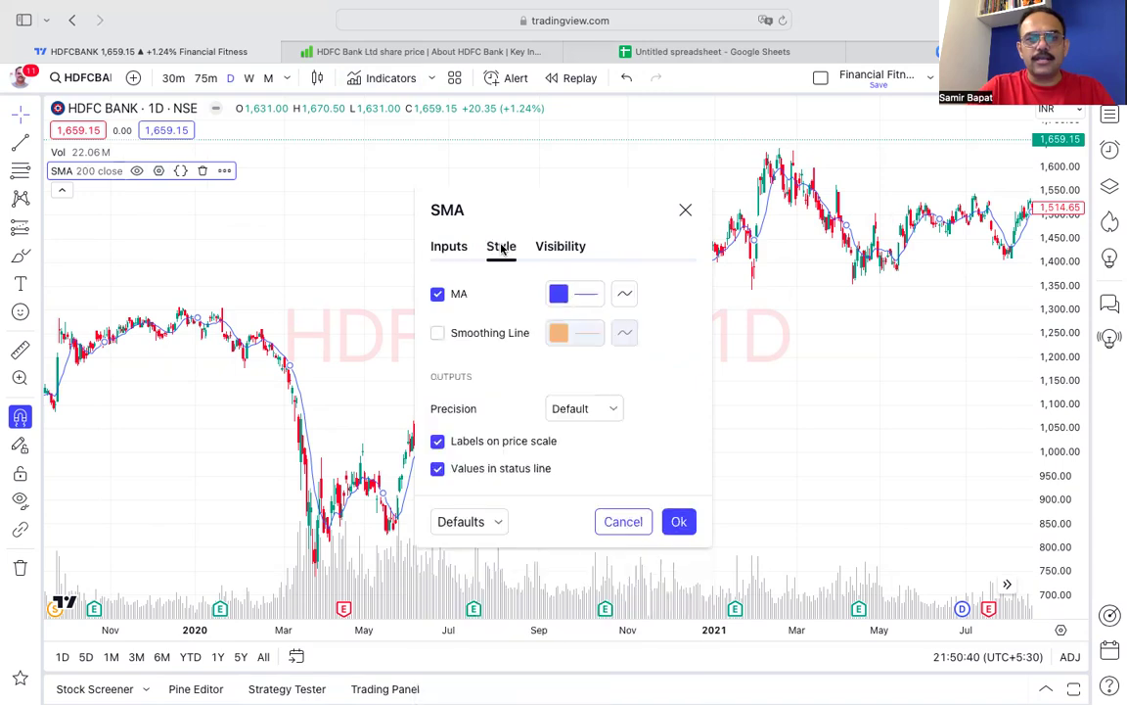
{"action": "left_click", "coordinate": [560, 293]}
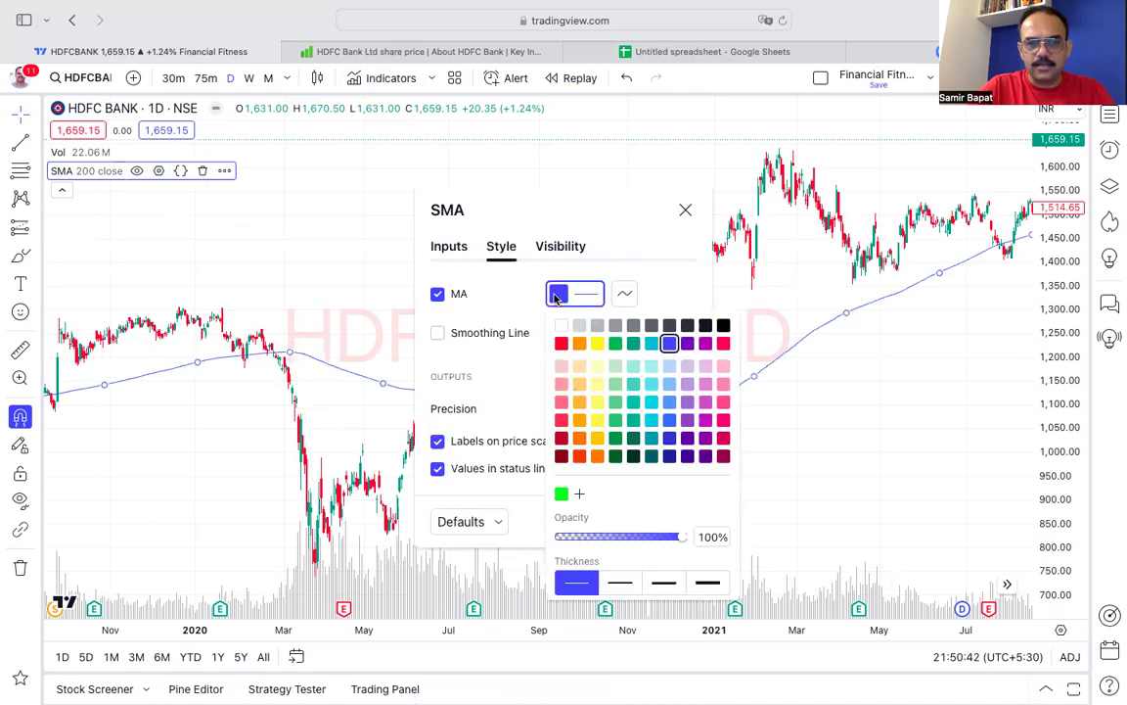
{"action": "left_click", "coordinate": [634, 344]}
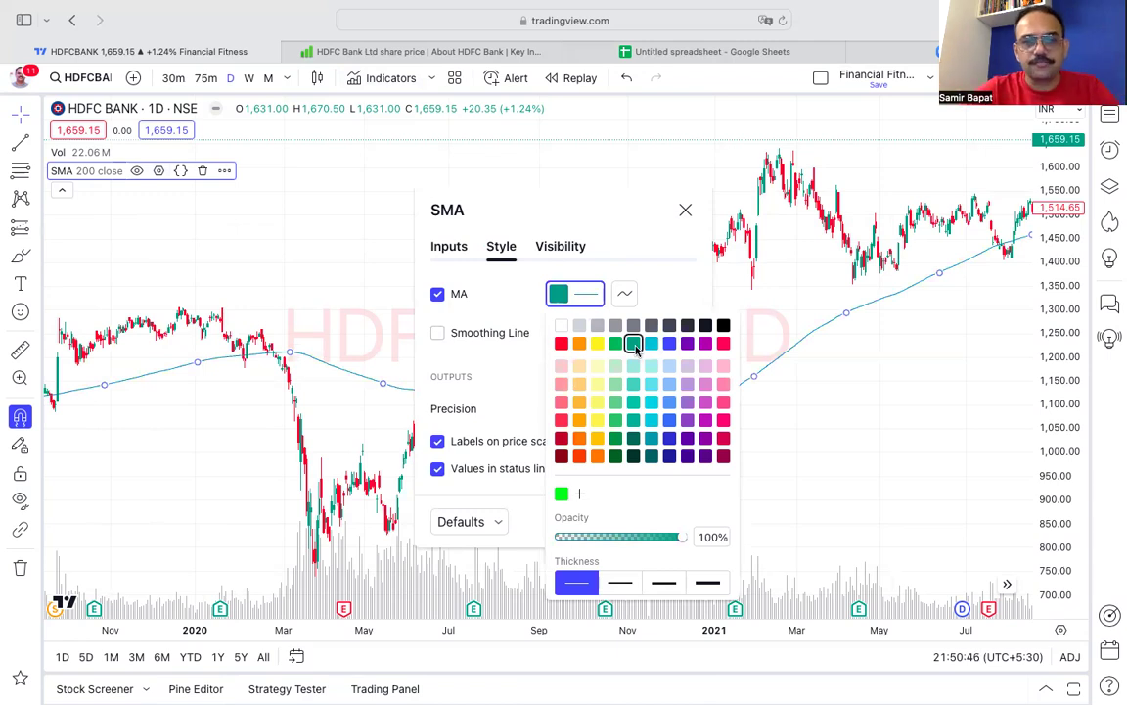
{"action": "left_click", "coordinate": [626, 584]}
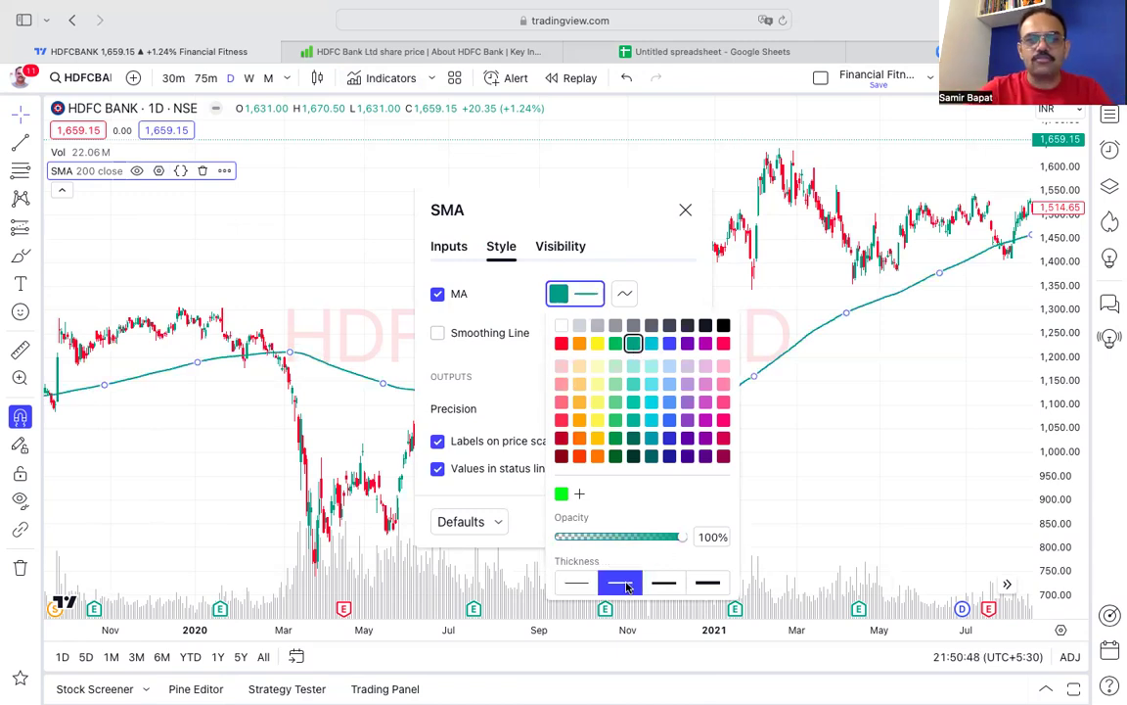
{"action": "left_click", "coordinate": [655, 247]}
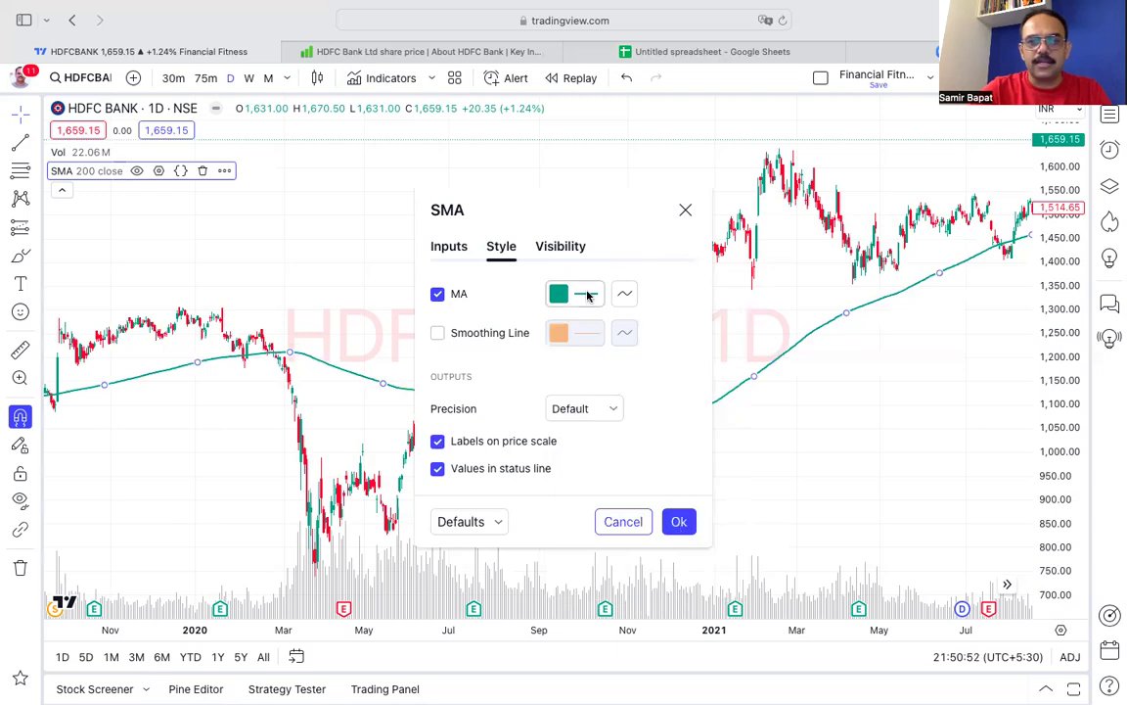
{"action": "left_click", "coordinate": [588, 296]}
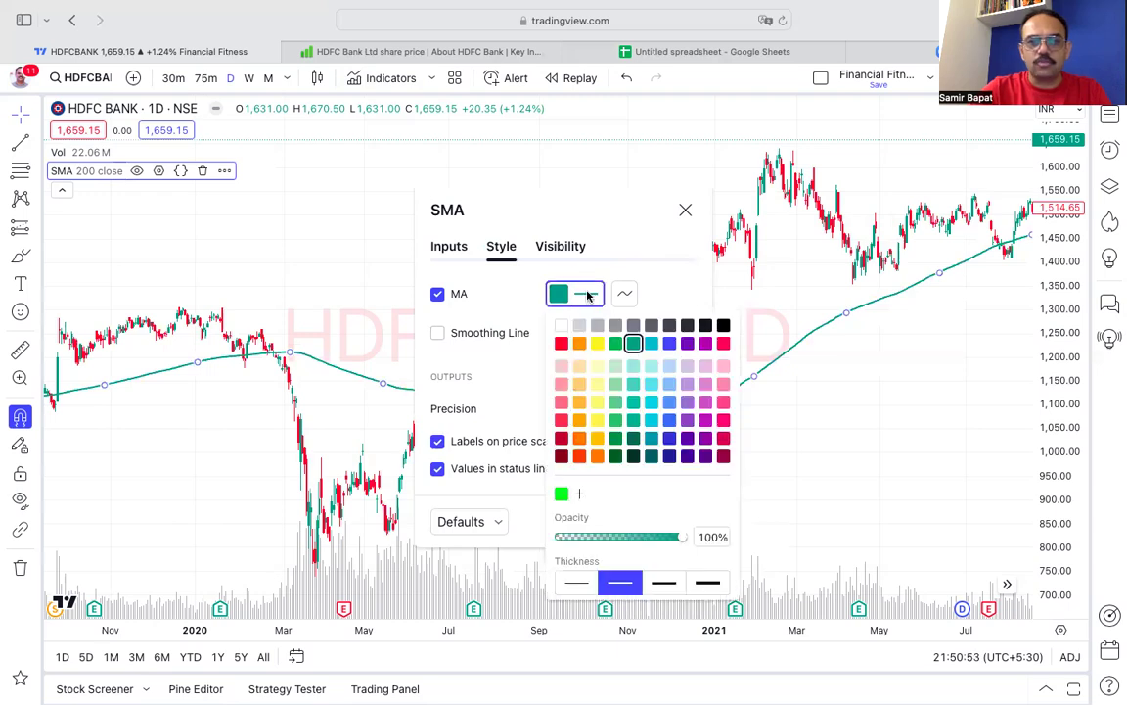
{"action": "left_click", "coordinate": [664, 583]}
{"action": "left_click", "coordinate": [625, 216]}
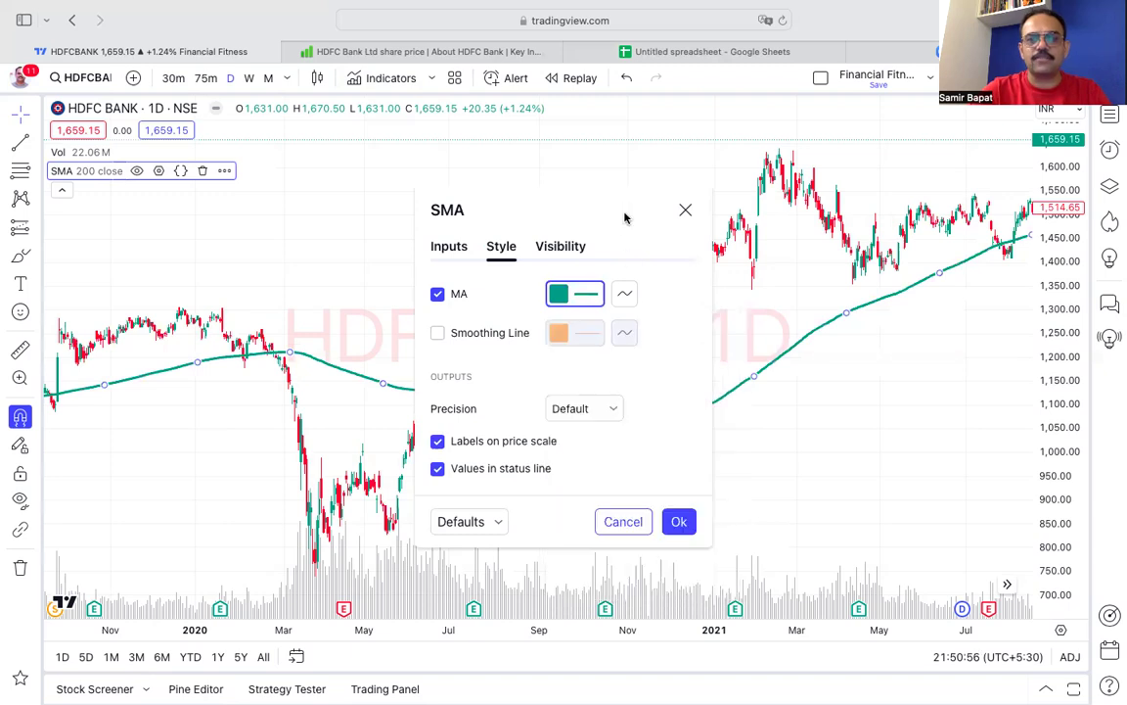
{"action": "left_click", "coordinate": [678, 522]}
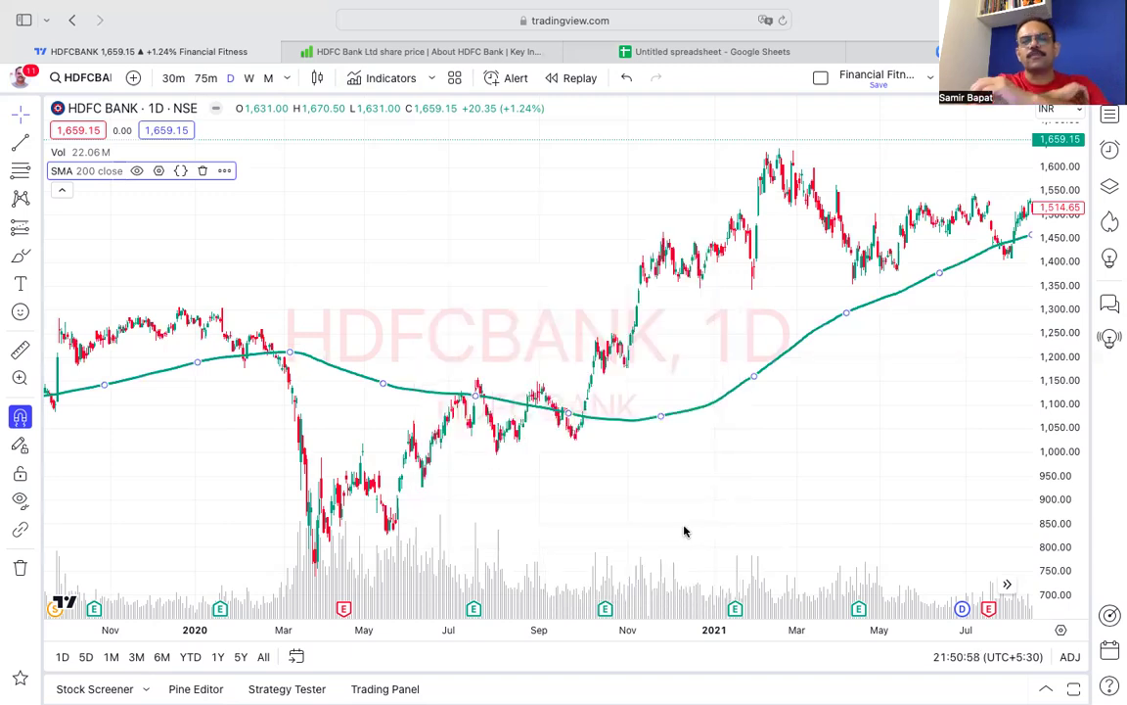
Step: Examine the most recent HDFC Bank candles, up to August 2024, against the 200-day SMA
{"action": "scroll", "coordinate": [715, 486], "scroll_direction": "right", "scroll_amount": 15}
{"action": "scroll", "coordinate": [714, 486], "scroll_direction": "right", "scroll_amount": 10}
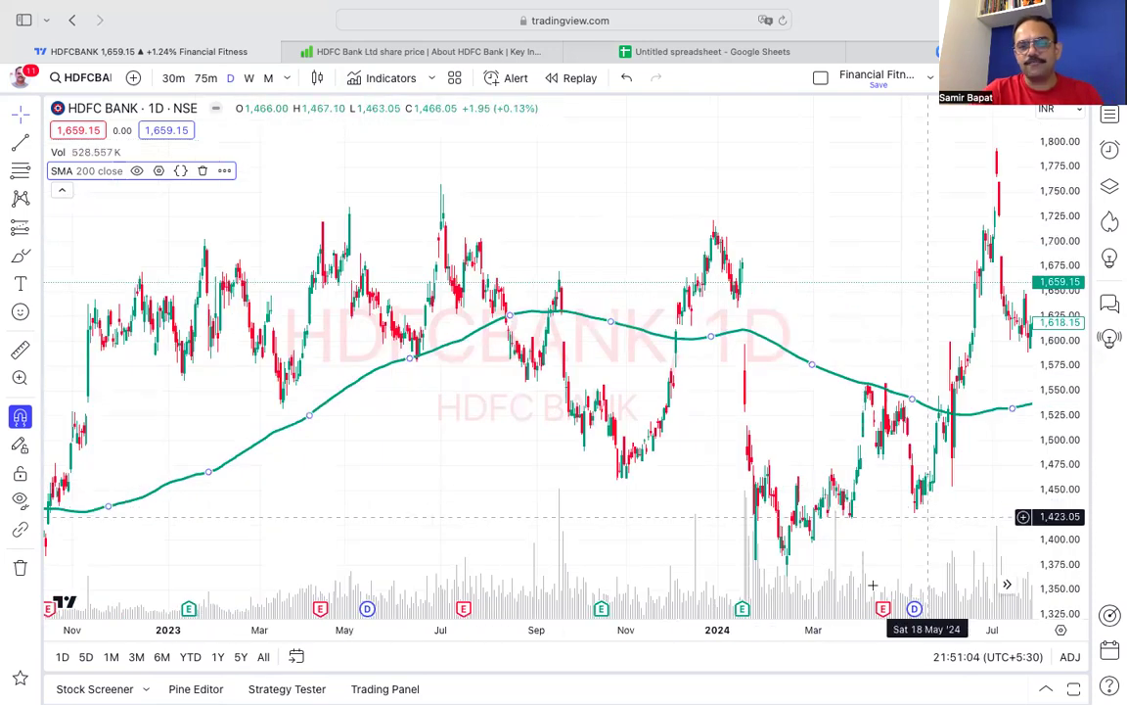
{"action": "left_click", "coordinate": [1008, 587]}
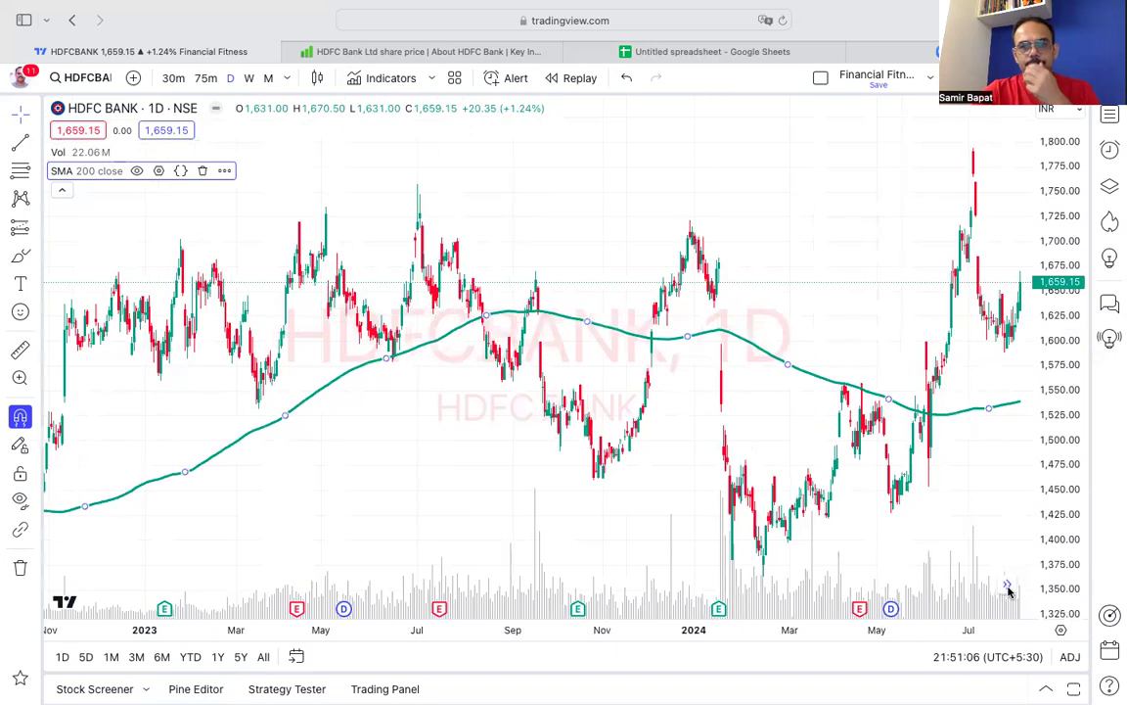
{"action": "scroll", "coordinate": [827, 457], "scroll_direction": "right", "scroll_amount": 5}
{"action": "scroll", "coordinate": [827, 457], "scroll_direction": "right", "scroll_amount": 5}
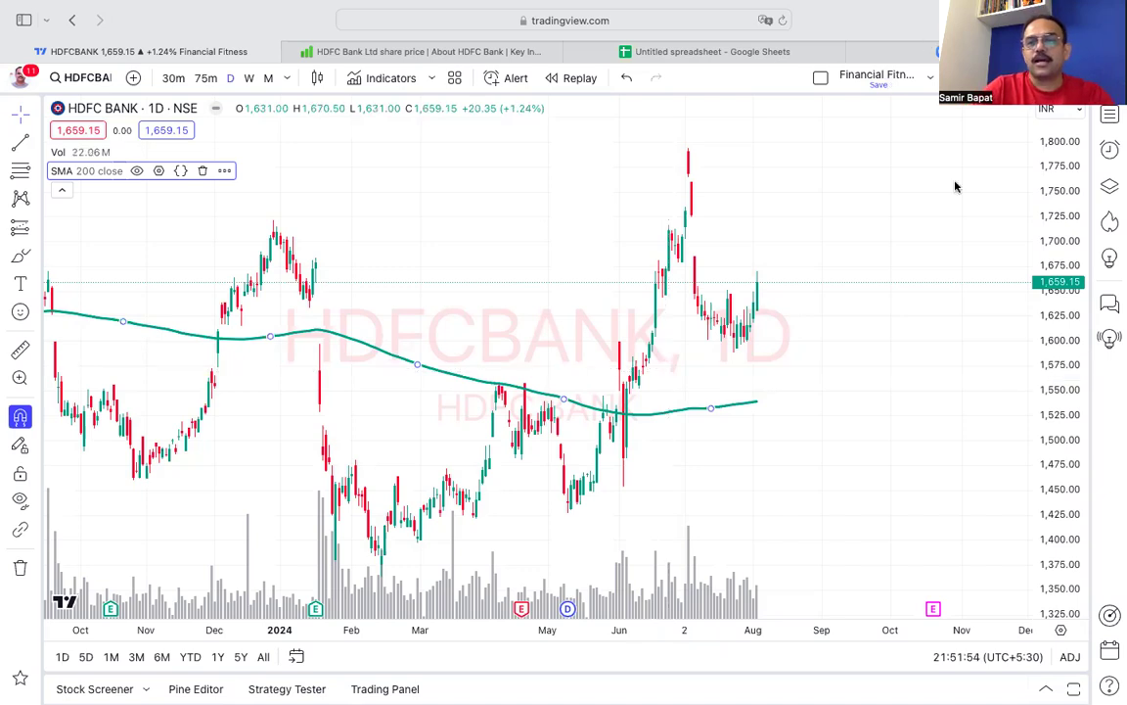
Step: Examine how the price has moved relative to the 200-day SMA from 2024 back to 2012
{"action": "scroll", "coordinate": [644, 316], "scroll_direction": "left", "scroll_amount": 3}
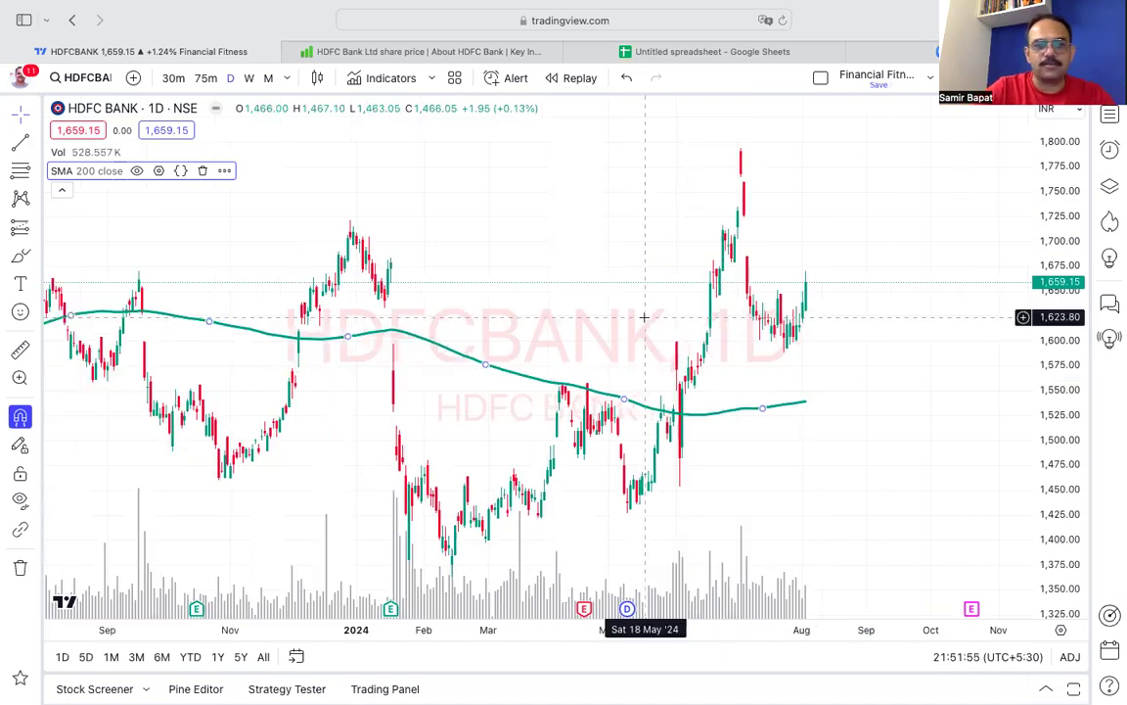
{"action": "scroll", "coordinate": [644, 316], "scroll_direction": "left", "scroll_amount": 5}
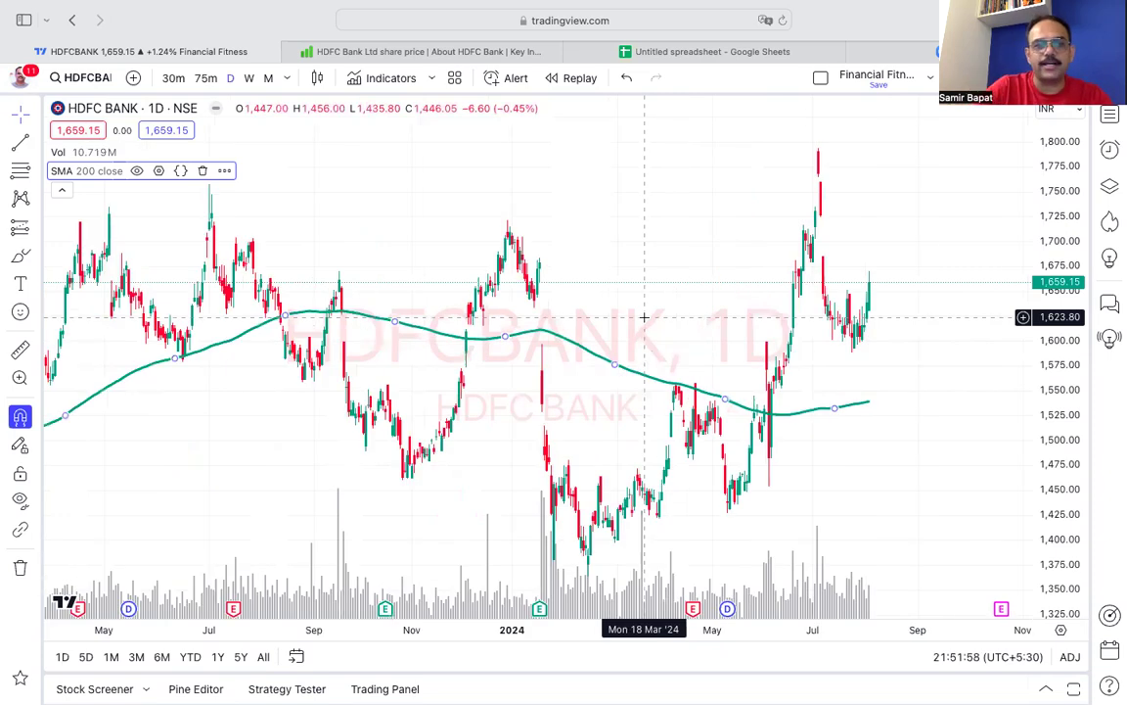
{"action": "scroll", "coordinate": [643, 316], "scroll_direction": "left", "scroll_amount": 3}
{"action": "scroll", "coordinate": [644, 316], "scroll_direction": "left", "scroll_amount": 5}
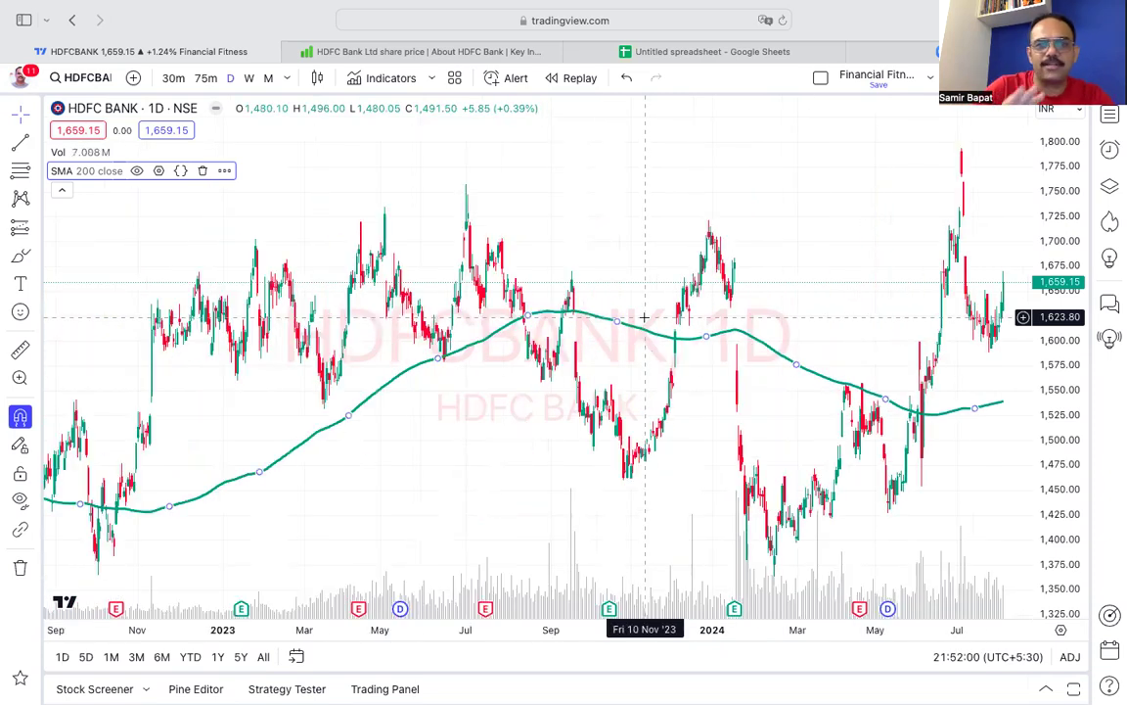
{"action": "scroll", "coordinate": [572, 351], "scroll_direction": "left", "scroll_amount": 5}
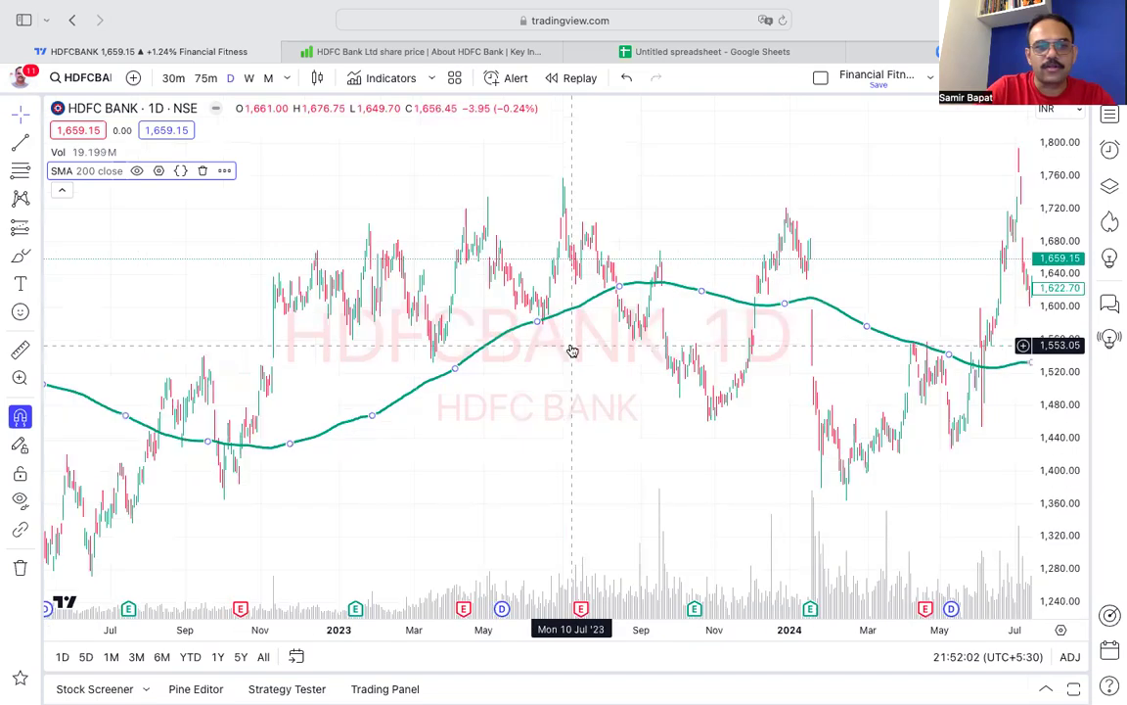
{"action": "scroll", "coordinate": [572, 350], "scroll_direction": "left", "scroll_amount": 5}
{"action": "scroll", "coordinate": [571, 345], "scroll_direction": "left", "scroll_amount": 5}
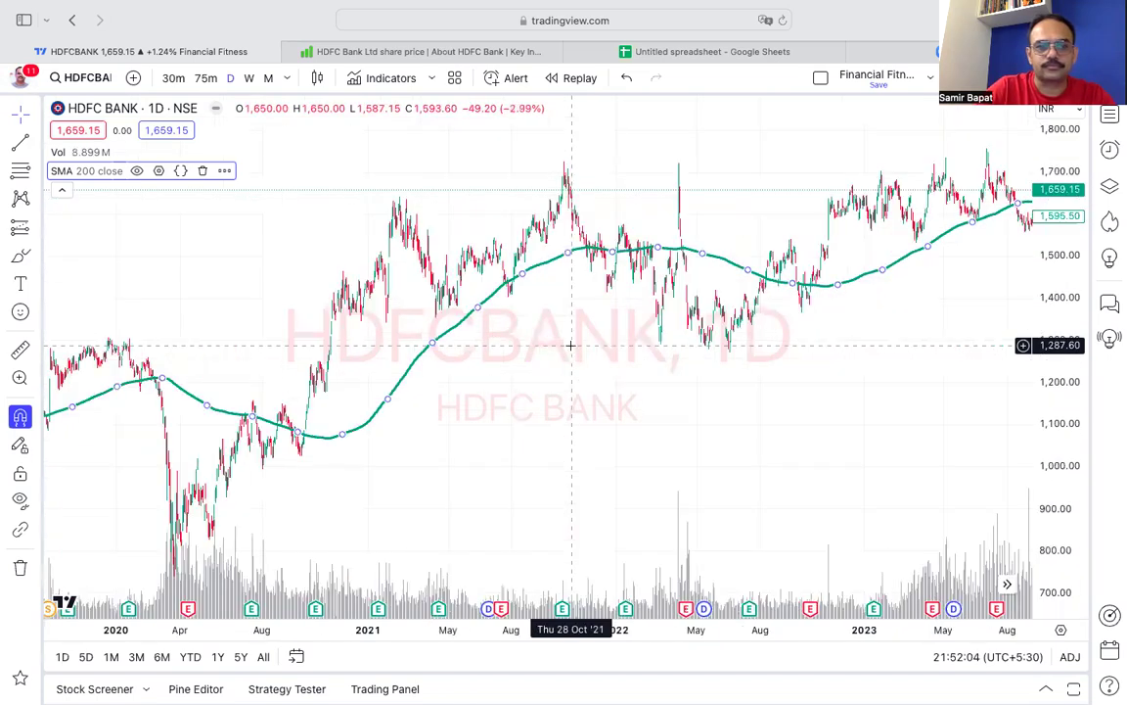
{"action": "scroll", "coordinate": [571, 346], "scroll_direction": "left", "scroll_amount": 5}
{"action": "scroll", "coordinate": [573, 351], "scroll_direction": "left", "scroll_amount": 5}
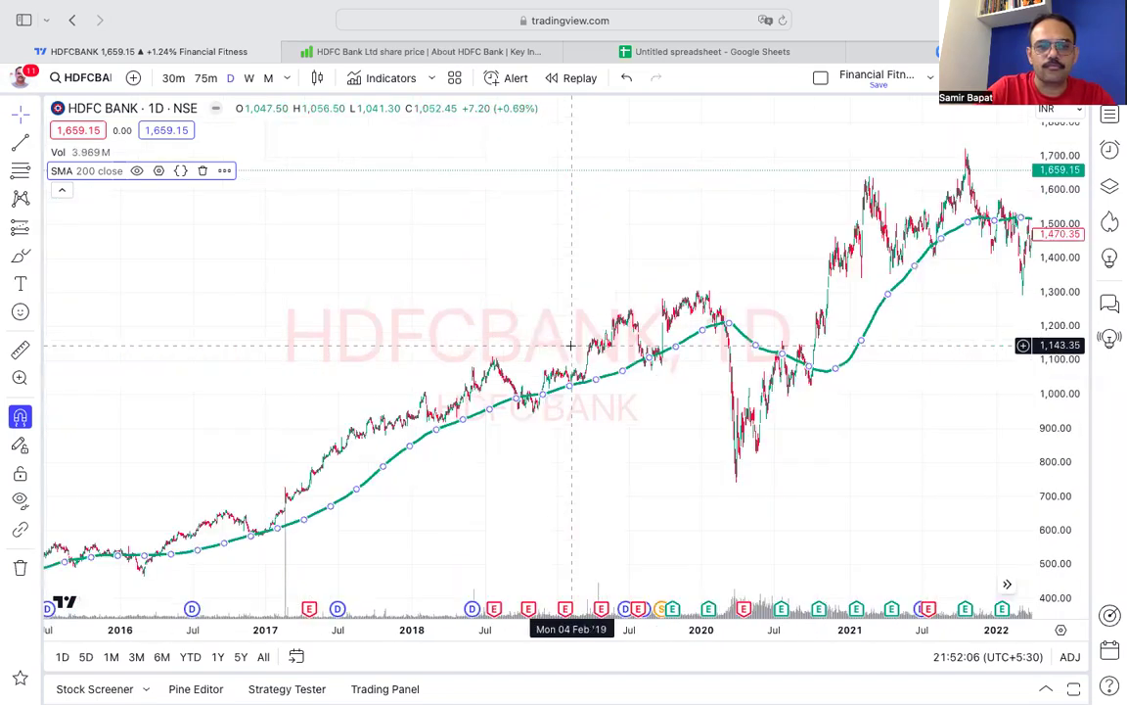
{"action": "scroll", "coordinate": [571, 349], "scroll_direction": "left", "scroll_amount": 5}
{"action": "scroll", "coordinate": [570, 346], "scroll_direction": "left", "scroll_amount": 3}
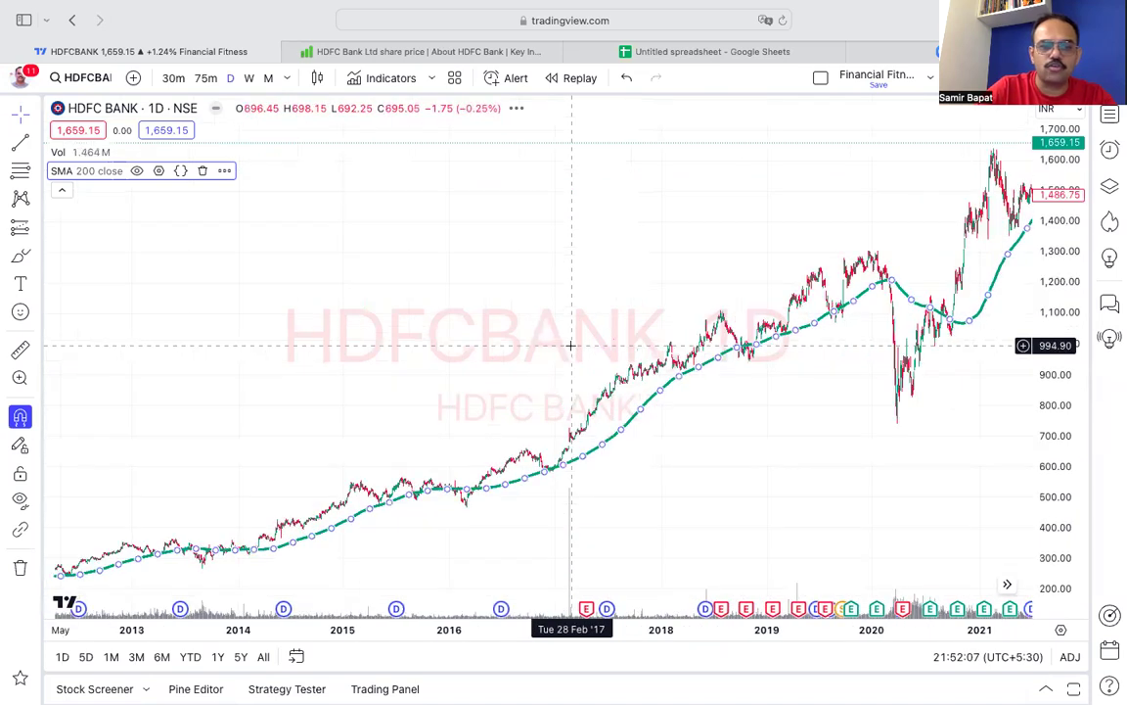
{"action": "scroll", "coordinate": [570, 346], "scroll_direction": "left", "scroll_amount": 1}
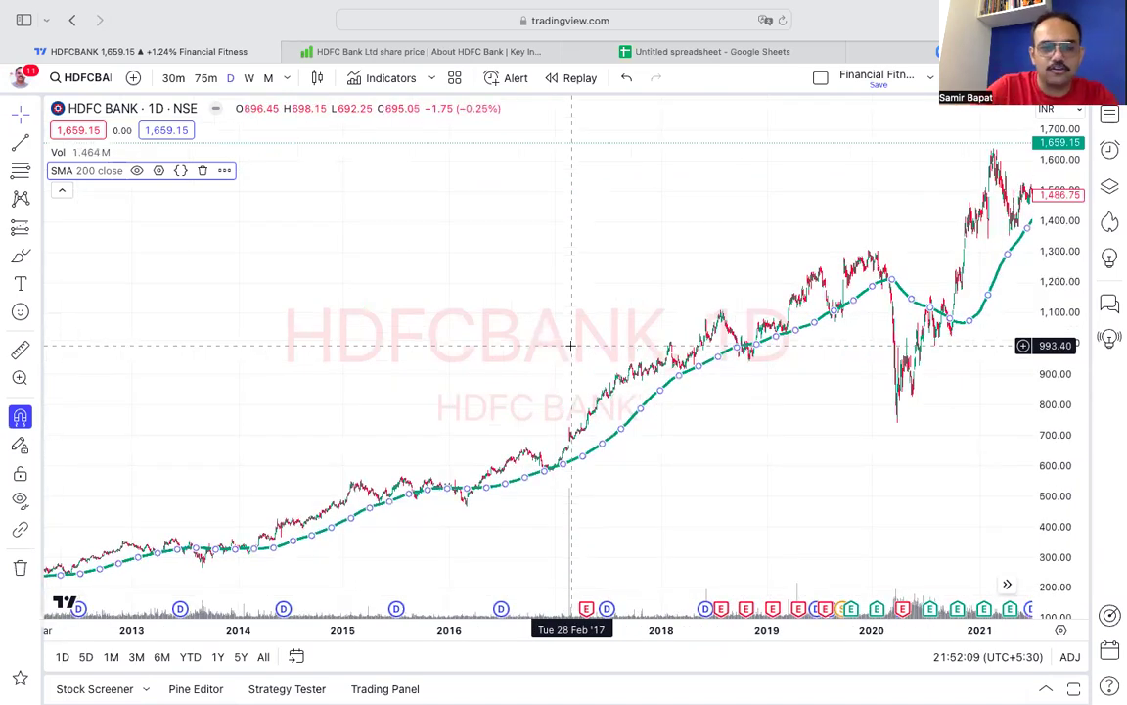
Step: Examine the 2013 to 2015 price action against the 200-day SMA in closer detail
{"action": "scroll", "coordinate": [607, 481], "scroll_direction": "up", "scroll_amount": 1}
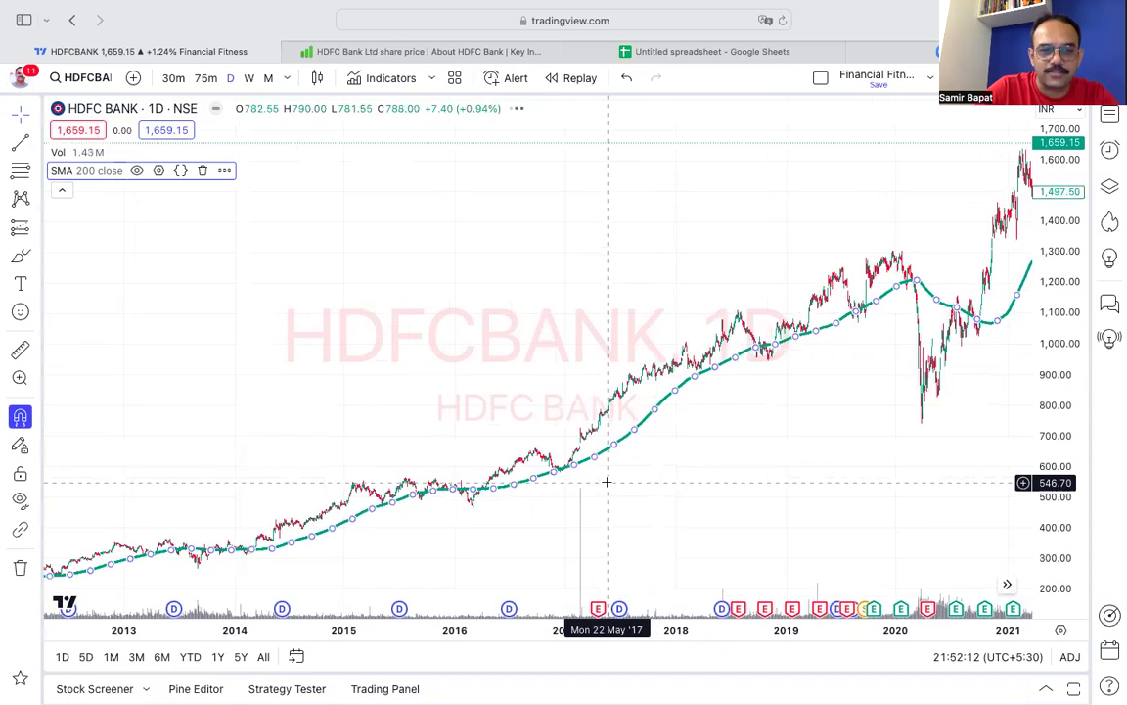
{"action": "scroll", "coordinate": [607, 482], "scroll_direction": "up", "scroll_amount": 3}
{"action": "scroll", "coordinate": [607, 482], "scroll_direction": "left", "scroll_amount": 5}
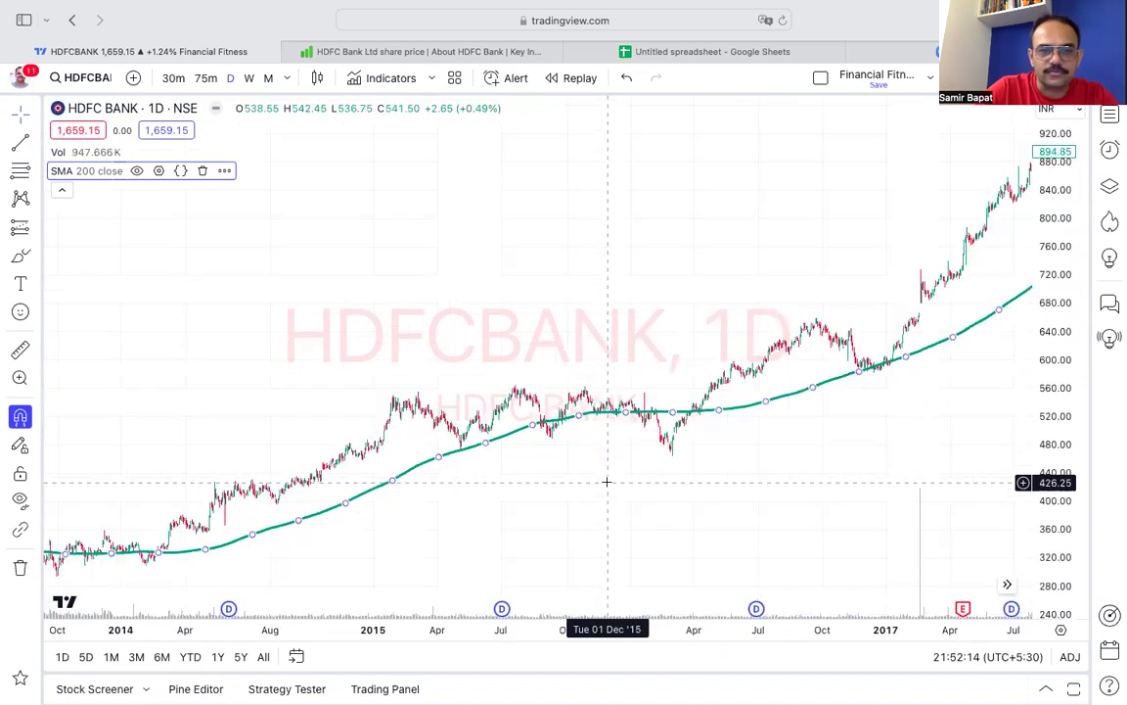
{"action": "scroll", "coordinate": [607, 481], "scroll_direction": "left", "scroll_amount": 5}
{"action": "scroll", "coordinate": [607, 481], "scroll_direction": "left", "scroll_amount": 5}
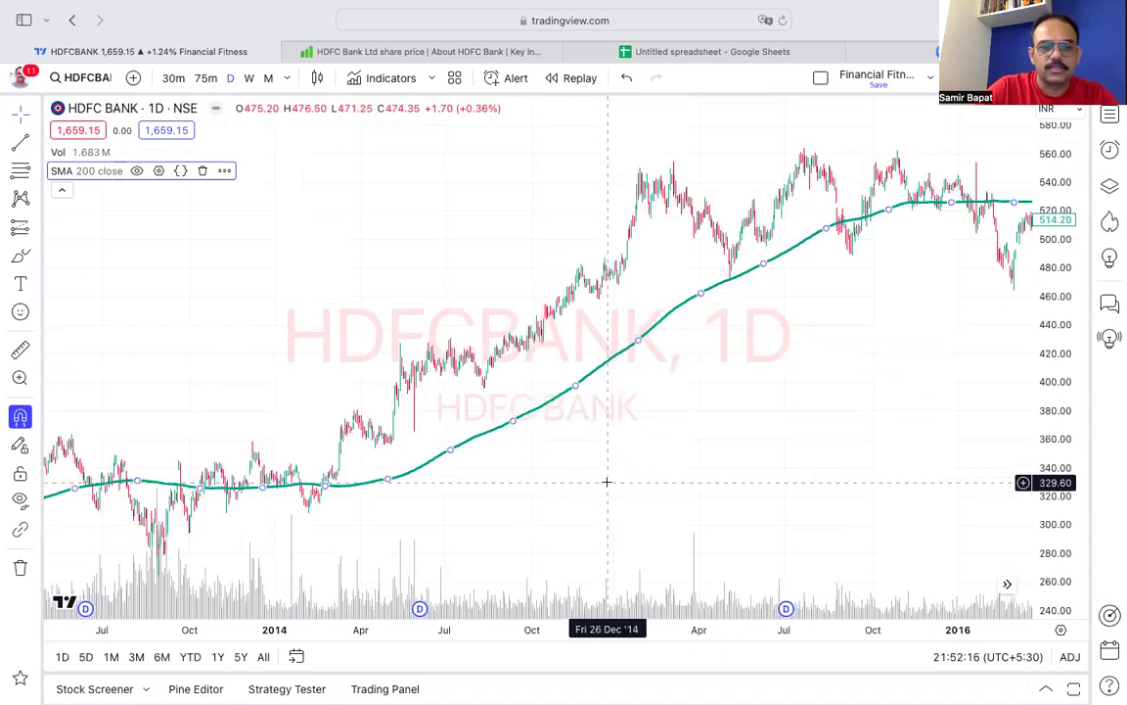
{"action": "scroll", "coordinate": [607, 481], "scroll_direction": "left", "scroll_amount": 5}
{"action": "scroll", "coordinate": [607, 481], "scroll_direction": "right", "scroll_amount": 3}
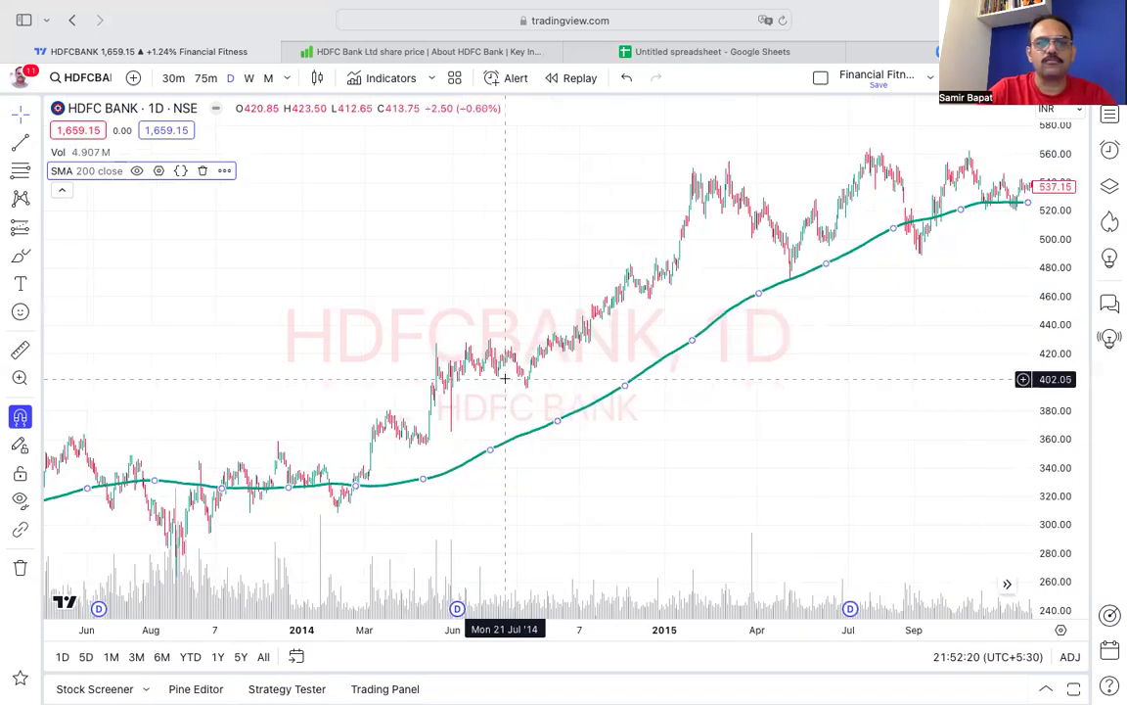
{"action": "scroll", "coordinate": [504, 377], "scroll_direction": "up", "scroll_amount": 2}
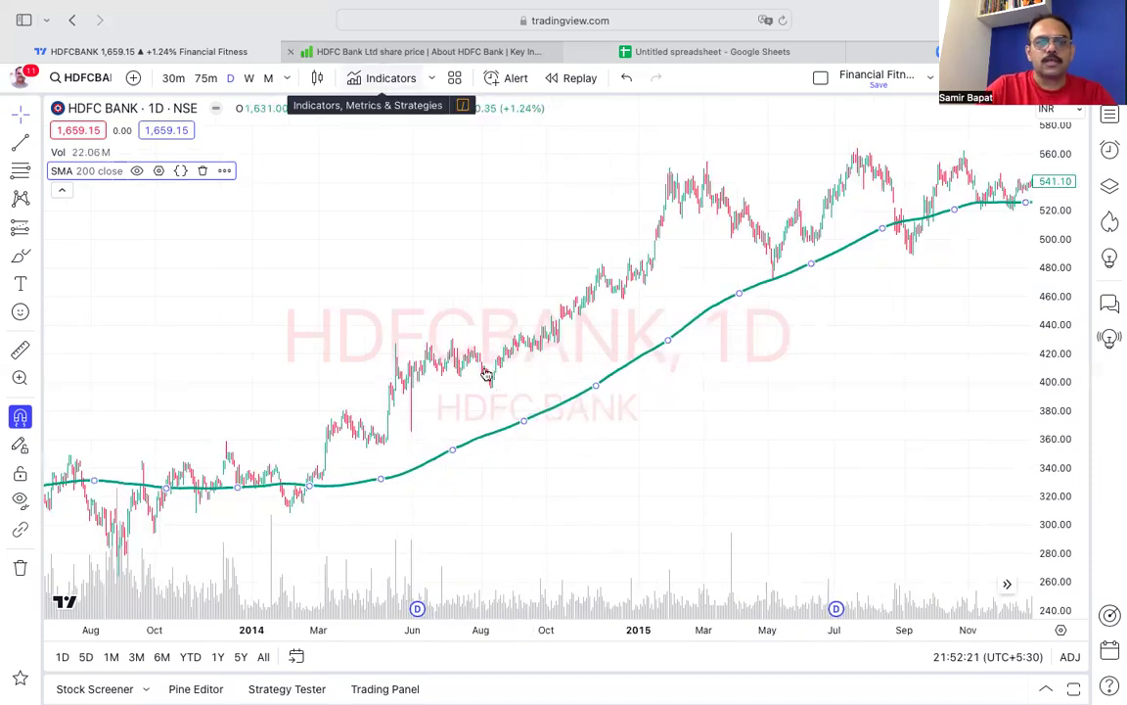
{"action": "scroll", "coordinate": [485, 372], "scroll_direction": "up", "scroll_amount": 2}
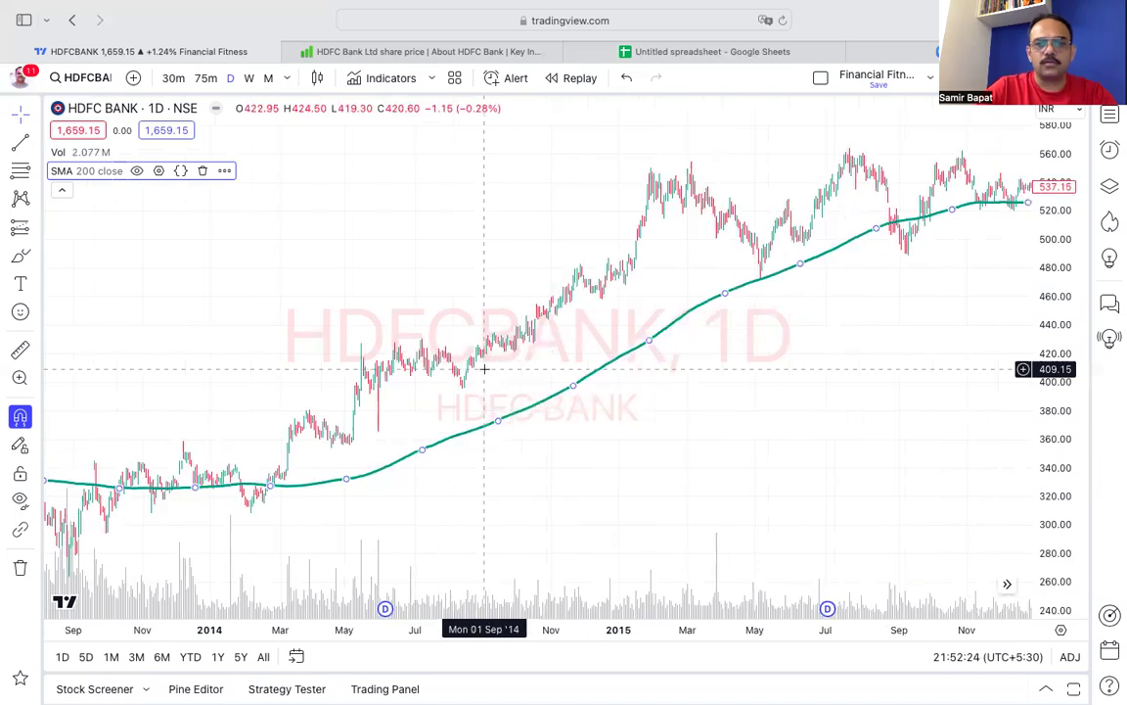
Step: Hide the volume indicator on the HDFC Bank daily chart
{"action": "scroll", "coordinate": [483, 368], "scroll_direction": "down", "scroll_amount": 1}
{"action": "scroll", "coordinate": [486, 375], "scroll_direction": "up", "scroll_amount": 2}
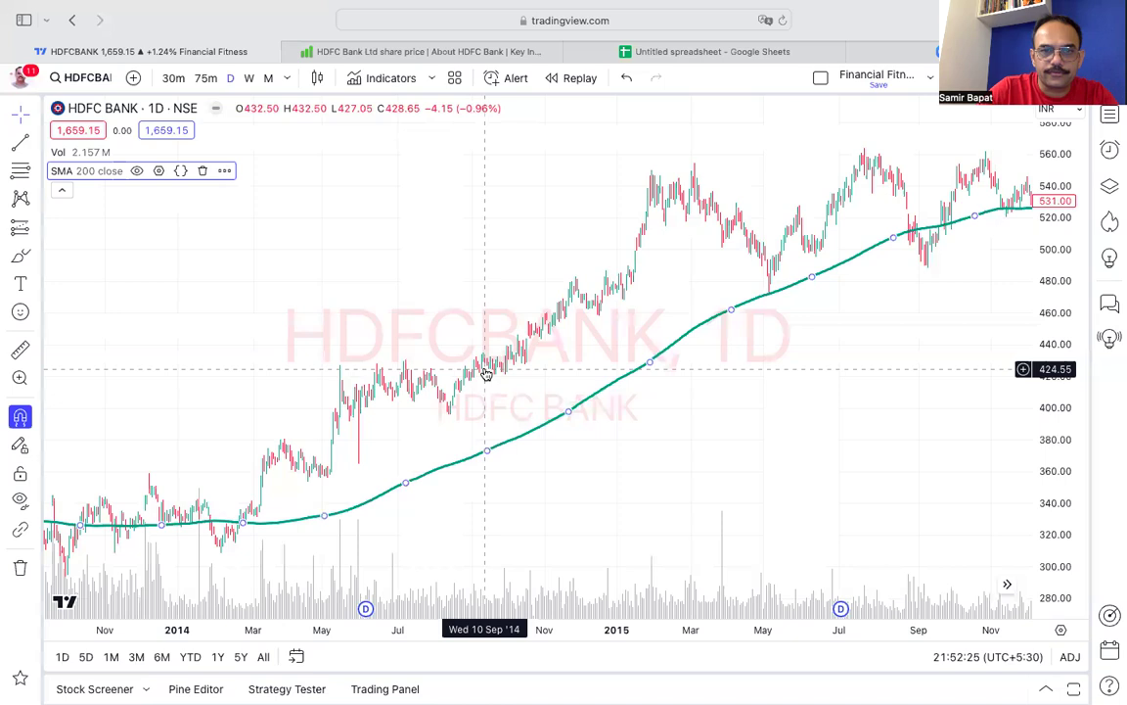
{"action": "scroll", "coordinate": [485, 372], "scroll_direction": "down", "scroll_amount": 1}
{"action": "scroll", "coordinate": [196, 208], "scroll_direction": "up", "scroll_amount": 3}
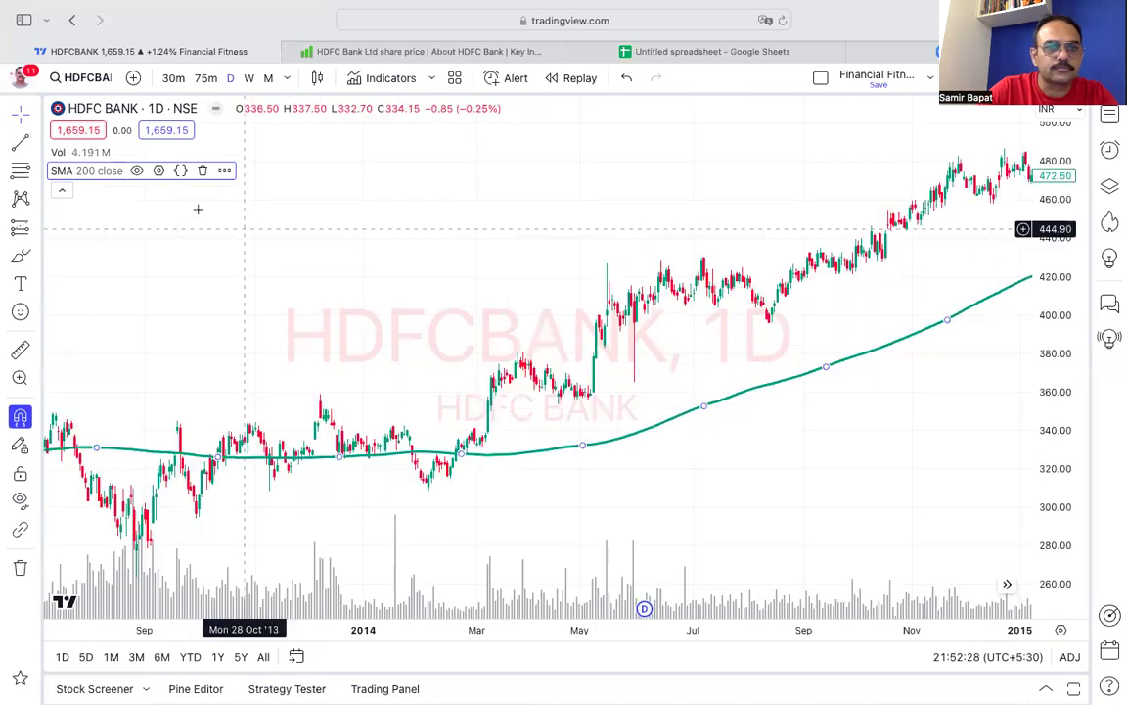
{"action": "left_click", "coordinate": [79, 152]}
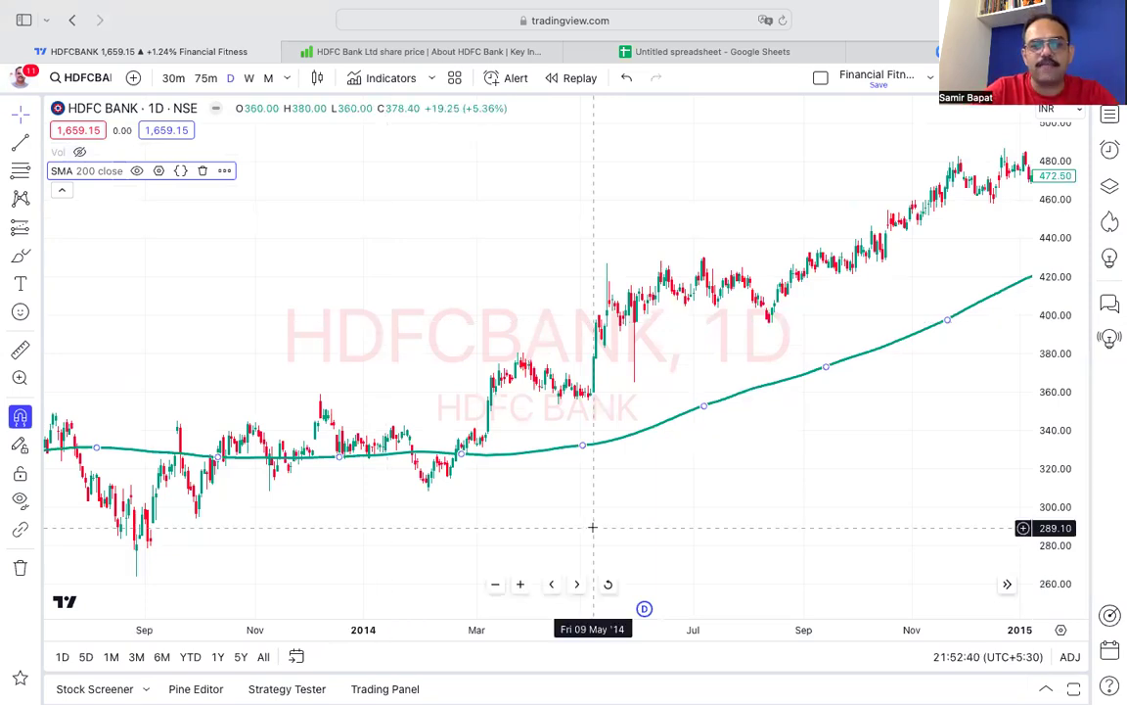
Step: Examine how the HDFC Bank candles cross the 200-day SMA between December 2013 and May 2014
{"action": "scroll", "coordinate": [592, 527], "scroll_direction": "up", "scroll_amount": 2}
{"action": "scroll", "coordinate": [592, 526], "scroll_direction": "up", "scroll_amount": 2}
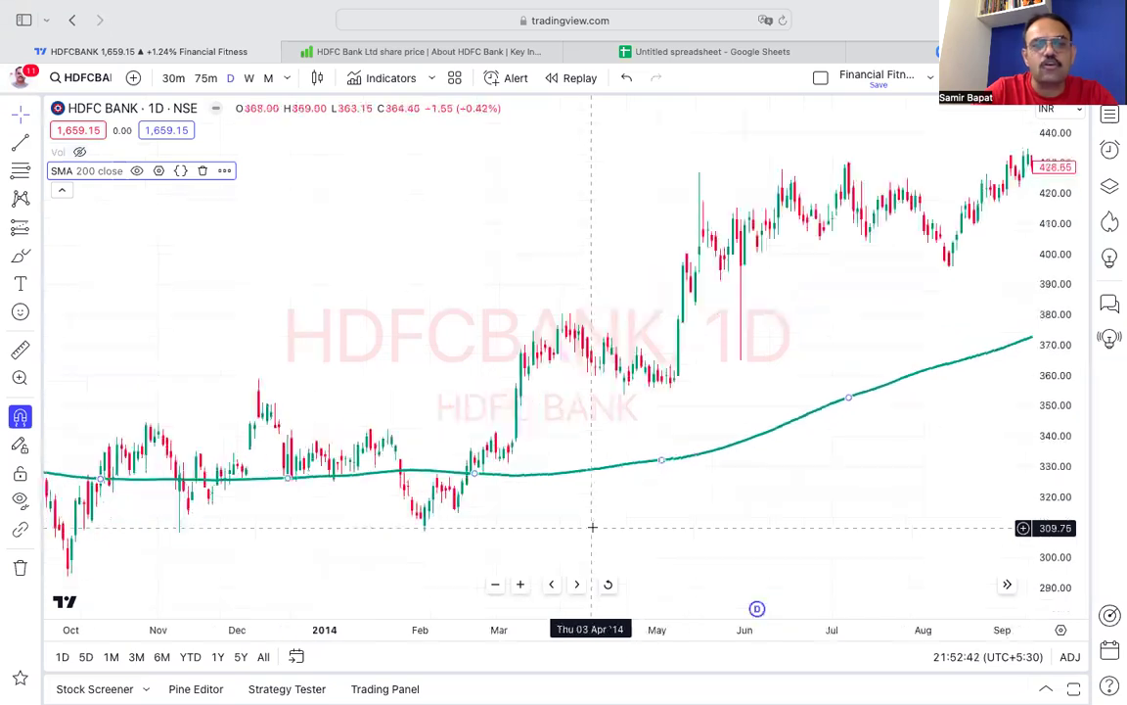
{"action": "scroll", "coordinate": [592, 526], "scroll_direction": "up", "scroll_amount": 1}
{"action": "scroll", "coordinate": [592, 527], "scroll_direction": "up", "scroll_amount": 1}
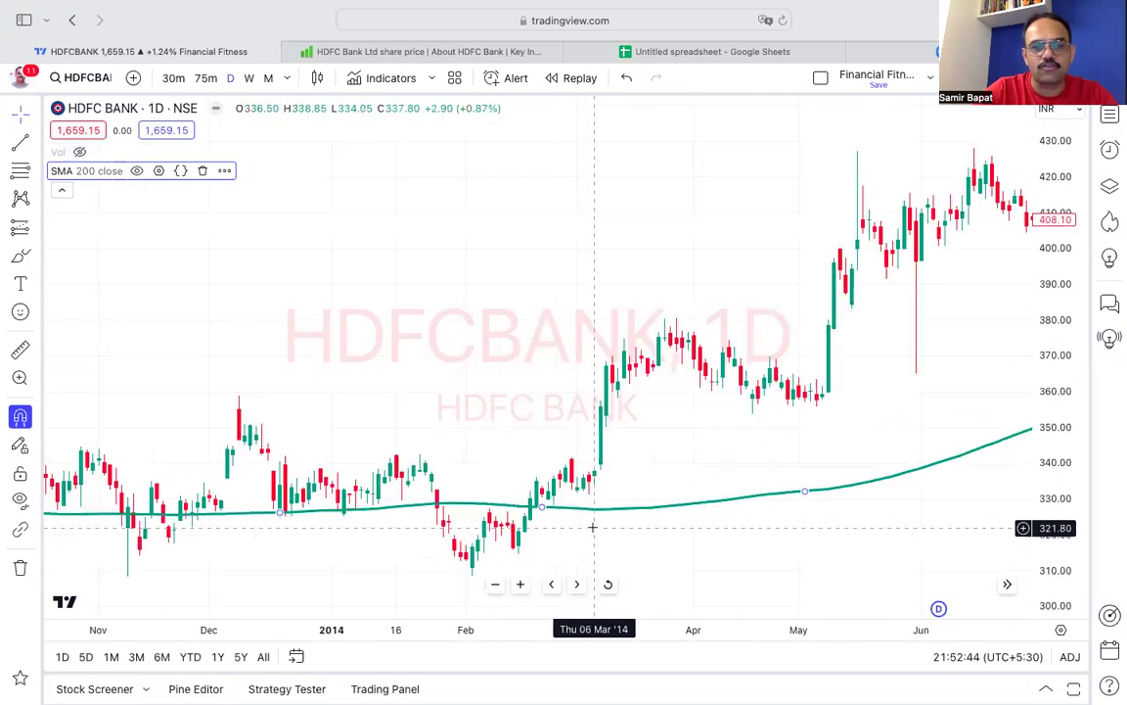
{"action": "scroll", "coordinate": [592, 526], "scroll_direction": "up", "scroll_amount": 1}
{"action": "scroll", "coordinate": [592, 526], "scroll_direction": "left", "scroll_amount": 3}
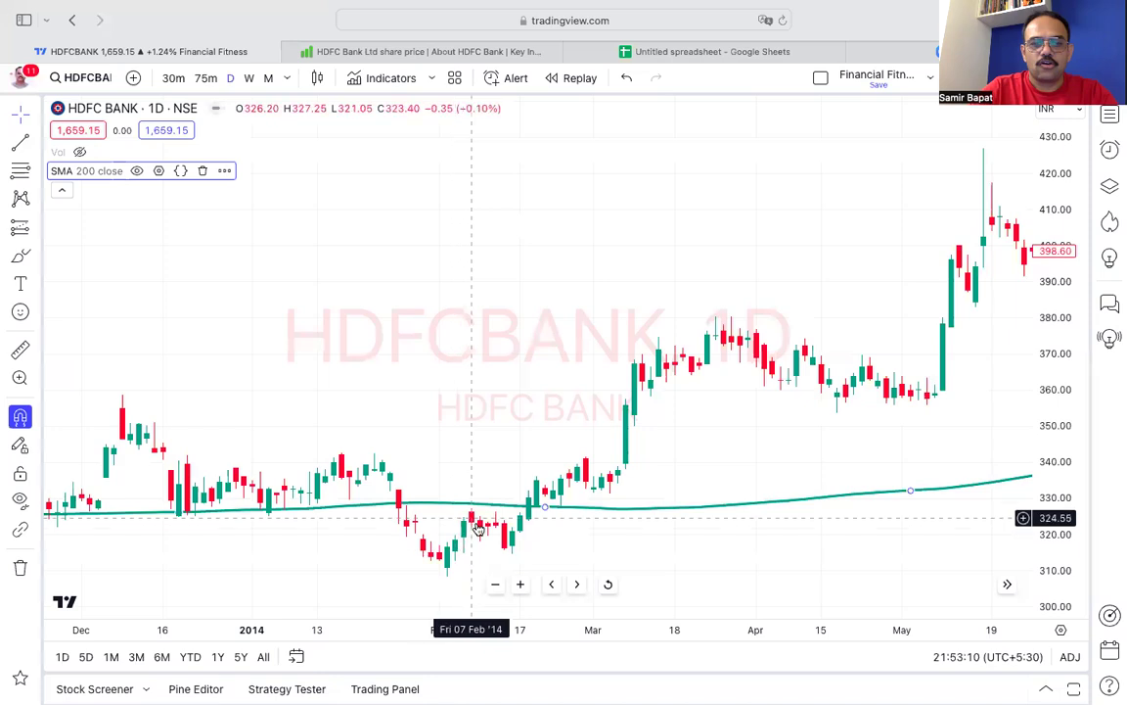
{"action": "scroll", "coordinate": [558, 509], "scroll_direction": "up", "scroll_amount": 2}
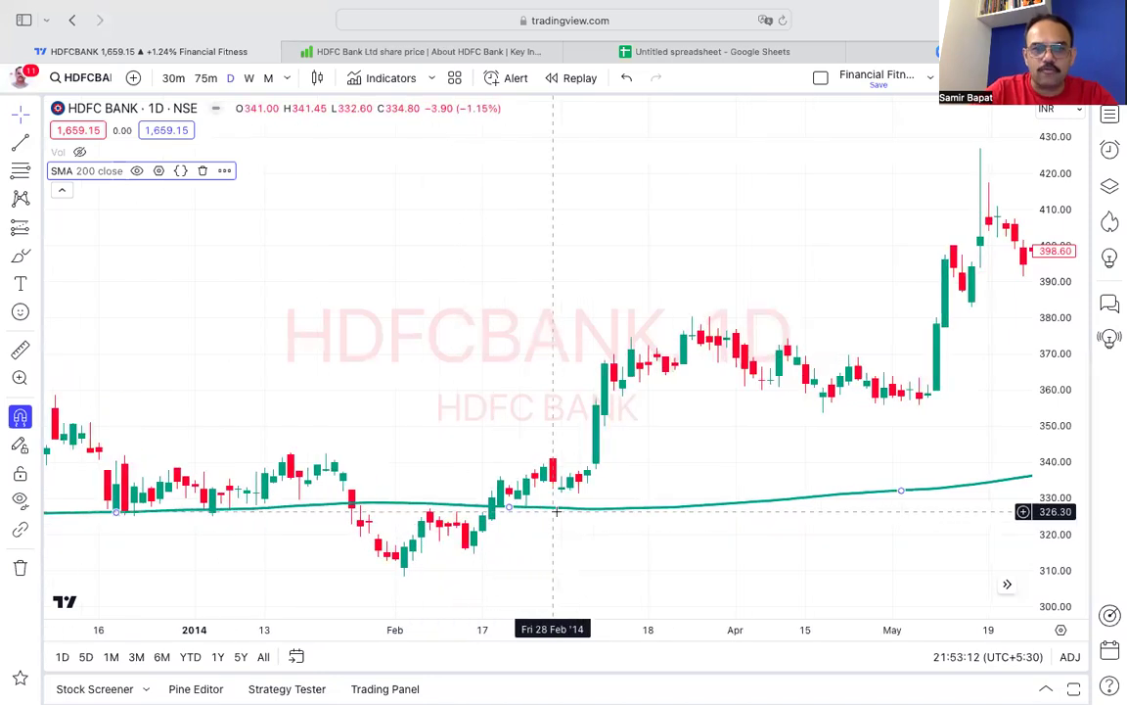
{"action": "scroll", "coordinate": [555, 511], "scroll_direction": "down", "scroll_amount": 2}
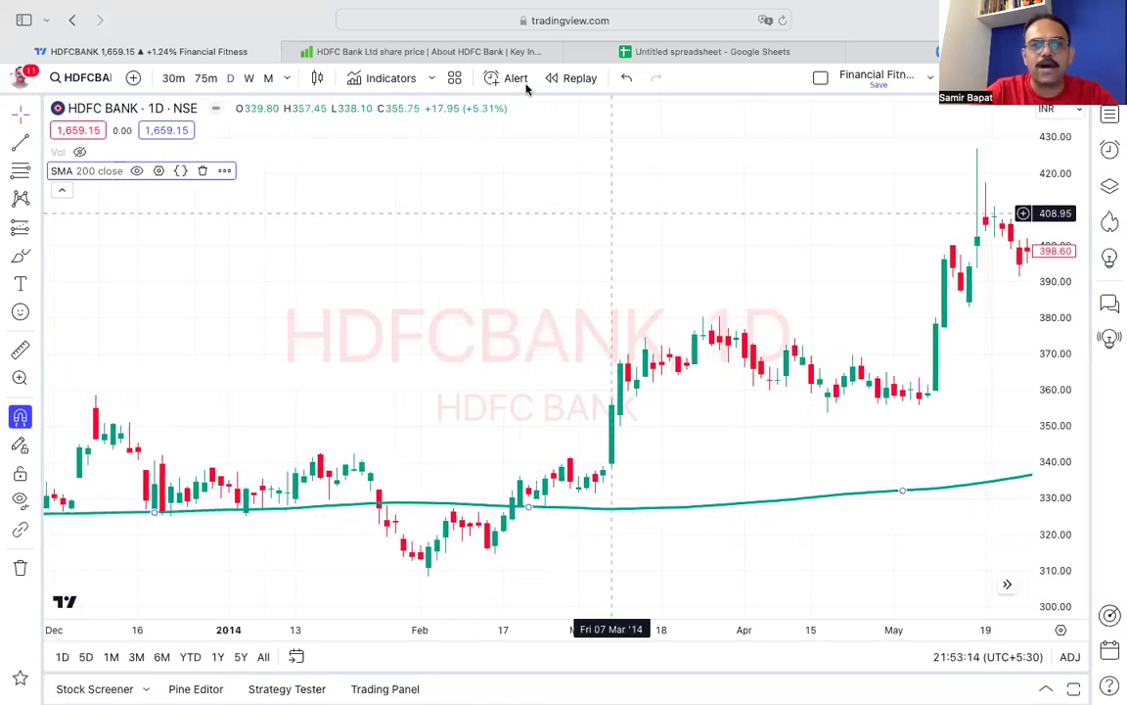
Step: Start Bar Replay with the chart cut off after the 18 February 2014 candle that crosses above the 200-day SMA
{"action": "left_click", "coordinate": [581, 84]}
{"action": "left_click", "coordinate": [503, 481]}
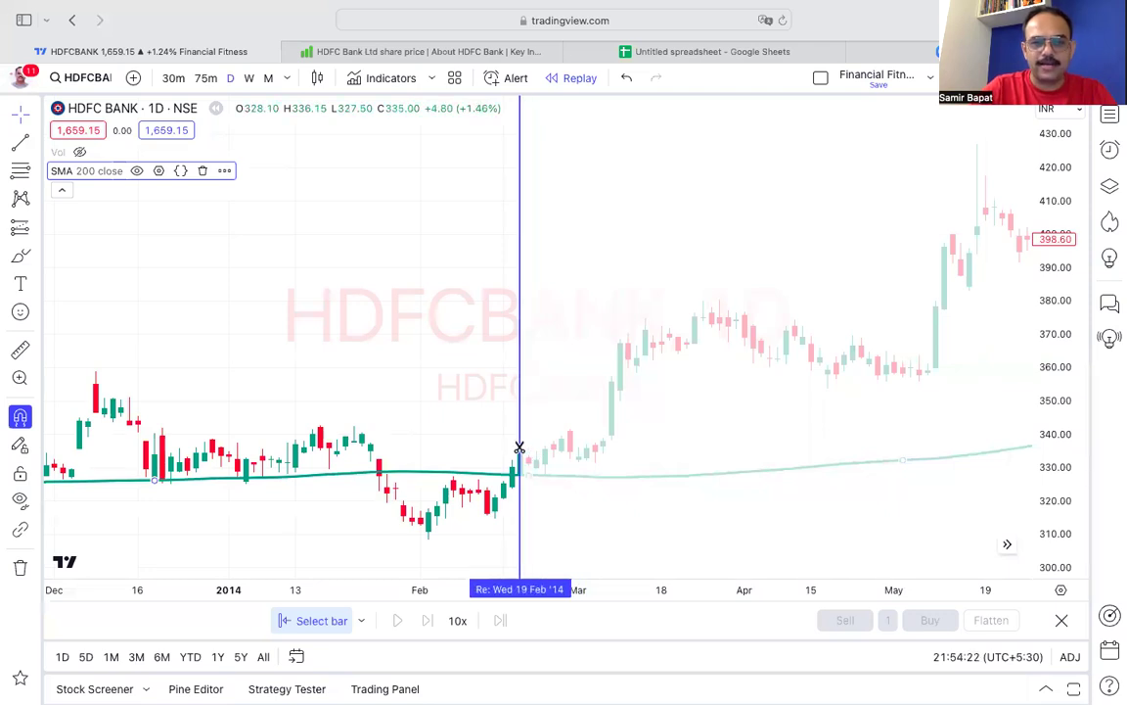
{"action": "left_click", "coordinate": [519, 448]}
{"action": "scroll", "coordinate": [521, 243], "scroll_direction": "left", "scroll_amount": 10}
{"action": "scroll", "coordinate": [521, 244], "scroll_direction": "right", "scroll_amount": 2}
{"action": "scroll", "coordinate": [522, 243], "scroll_direction": "right", "scroll_amount": 6}
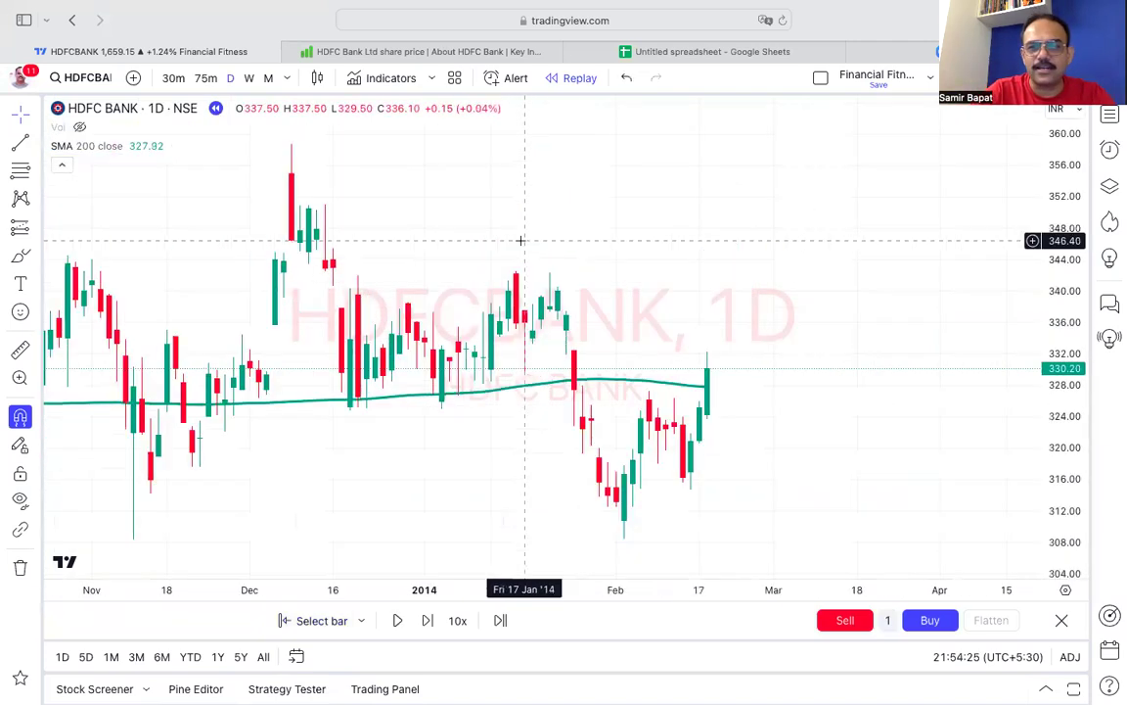
{"action": "scroll", "coordinate": [521, 240], "scroll_direction": "left", "scroll_amount": 3}
{"action": "scroll", "coordinate": [520, 240], "scroll_direction": "right", "scroll_amount": 1}
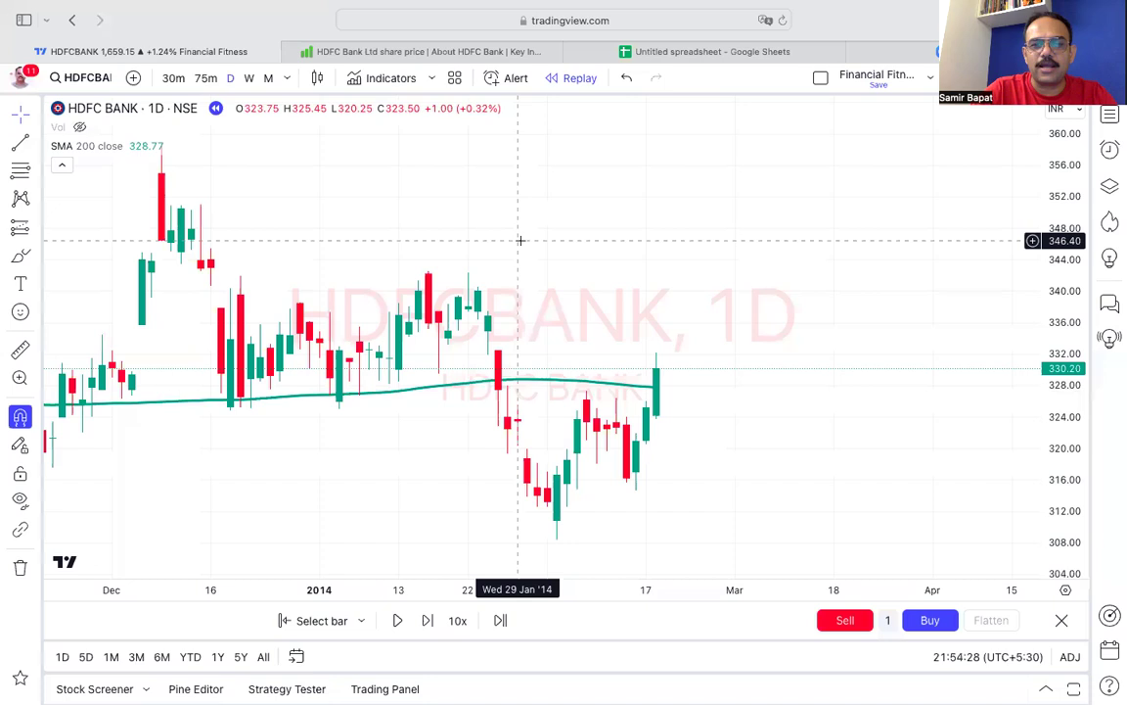
{"action": "scroll", "coordinate": [537, 370], "scroll_direction": "right", "scroll_amount": 5}
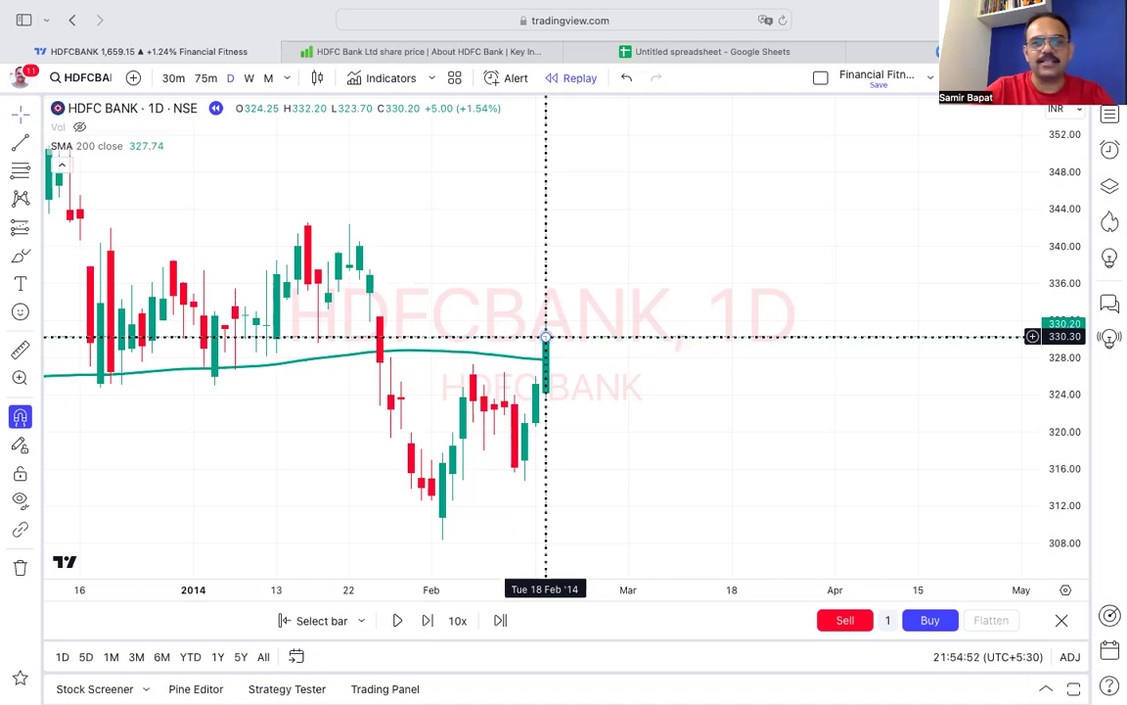
Step: Mark the 18 February 2014 close at 330.20 with a cross line and exit Bar Replay mode
{"action": "left_click", "coordinate": [546, 337]}
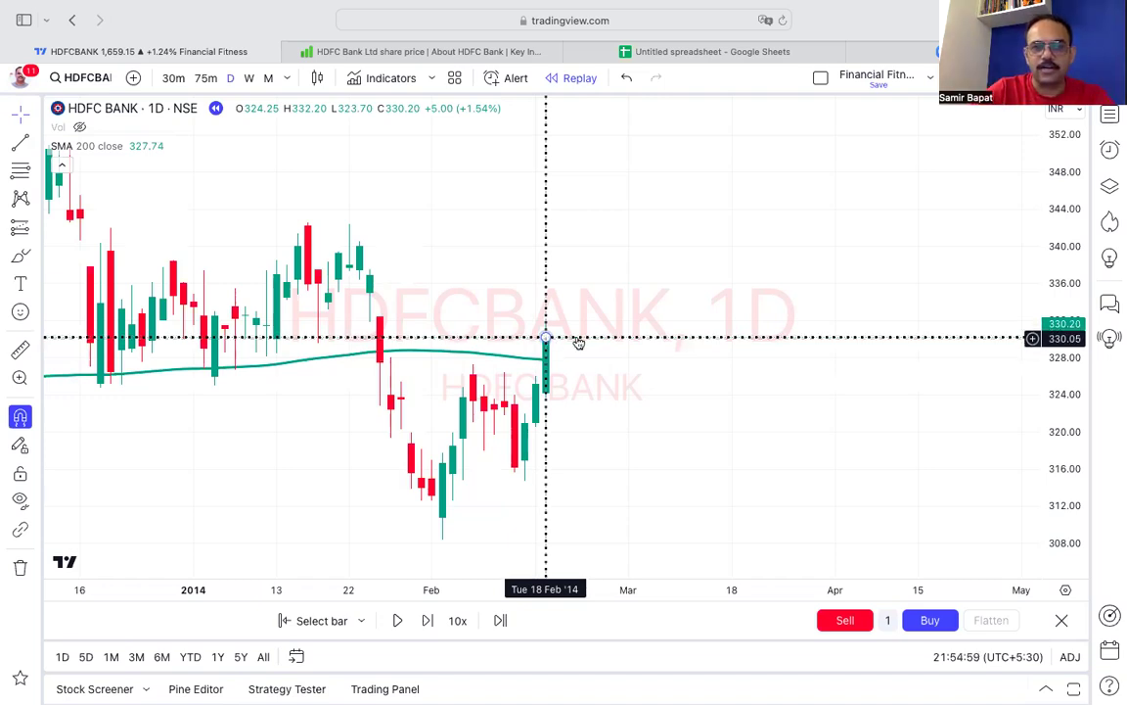
{"action": "left_click", "coordinate": [578, 340]}
{"action": "left_click", "coordinate": [631, 427]}
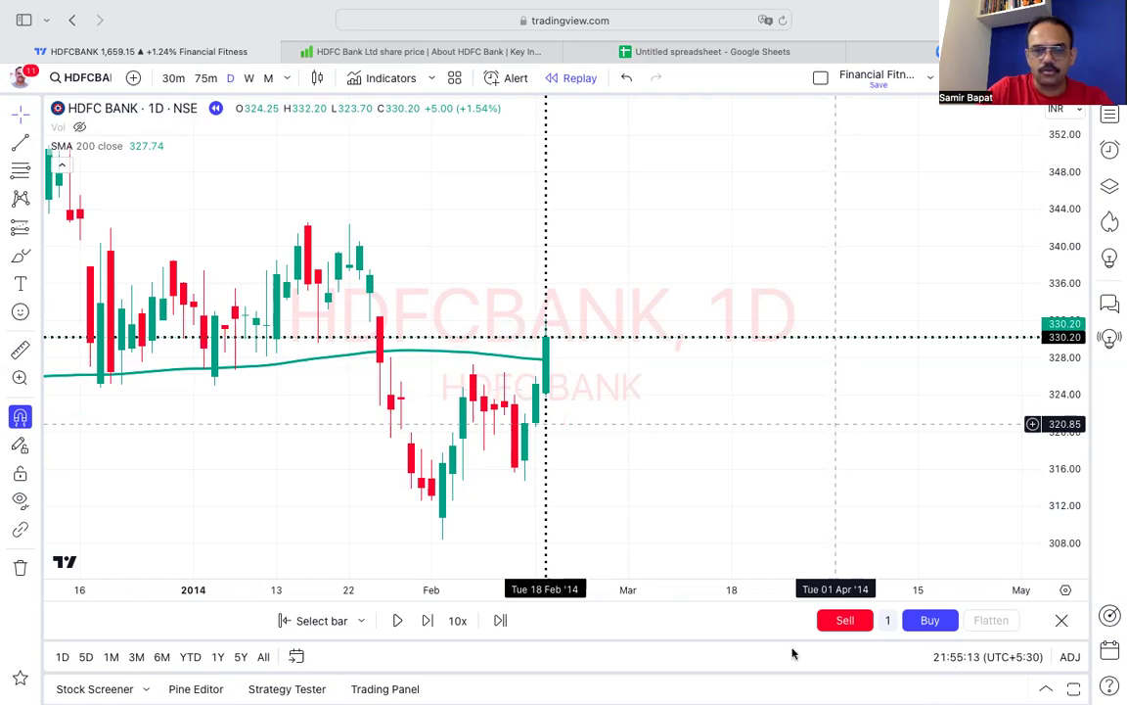
{"action": "left_click", "coordinate": [1063, 623]}
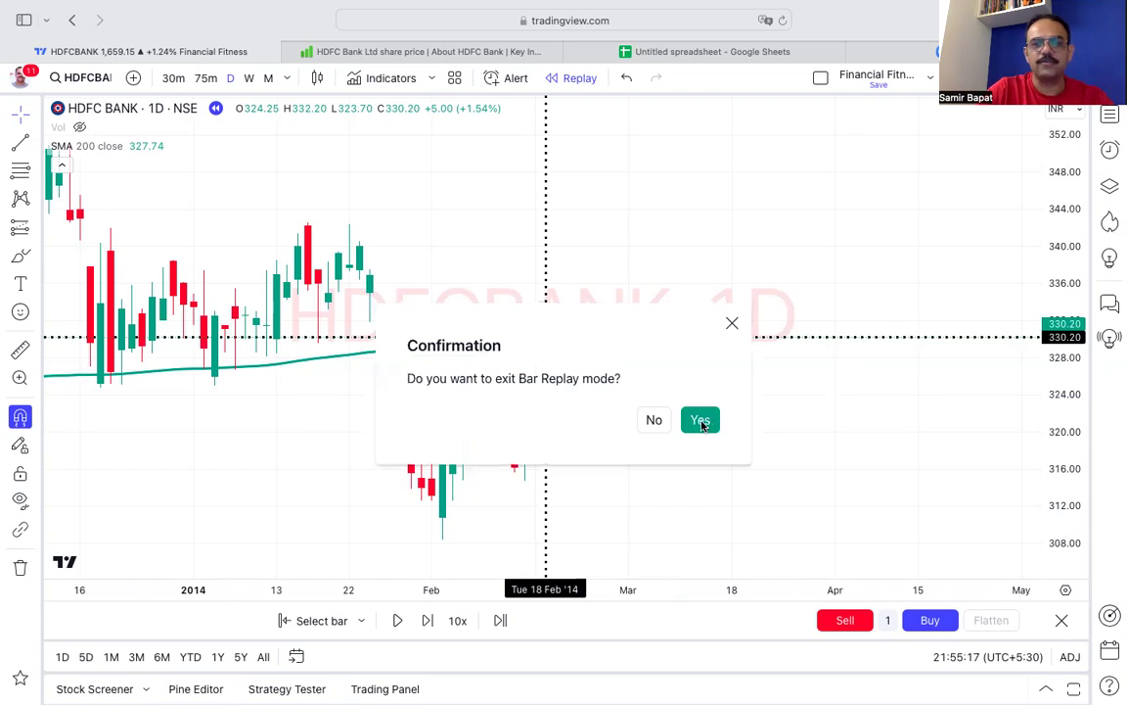
{"action": "left_click", "coordinate": [701, 423]}
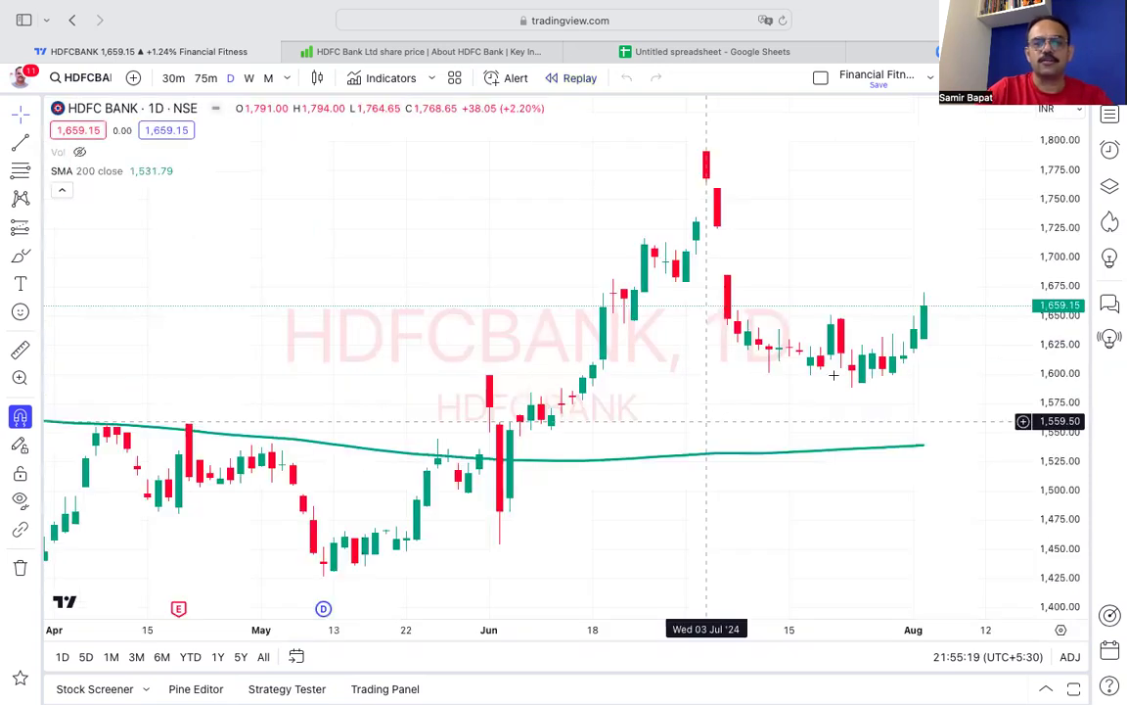
Step: Go back to the cross line at 18 February 2014 and examine the price action following that SMA crossover
{"action": "scroll", "coordinate": [832, 375], "scroll_direction": "left", "scroll_amount": 5}
{"action": "scroll", "coordinate": [832, 375], "scroll_direction": "left", "scroll_amount": 5}
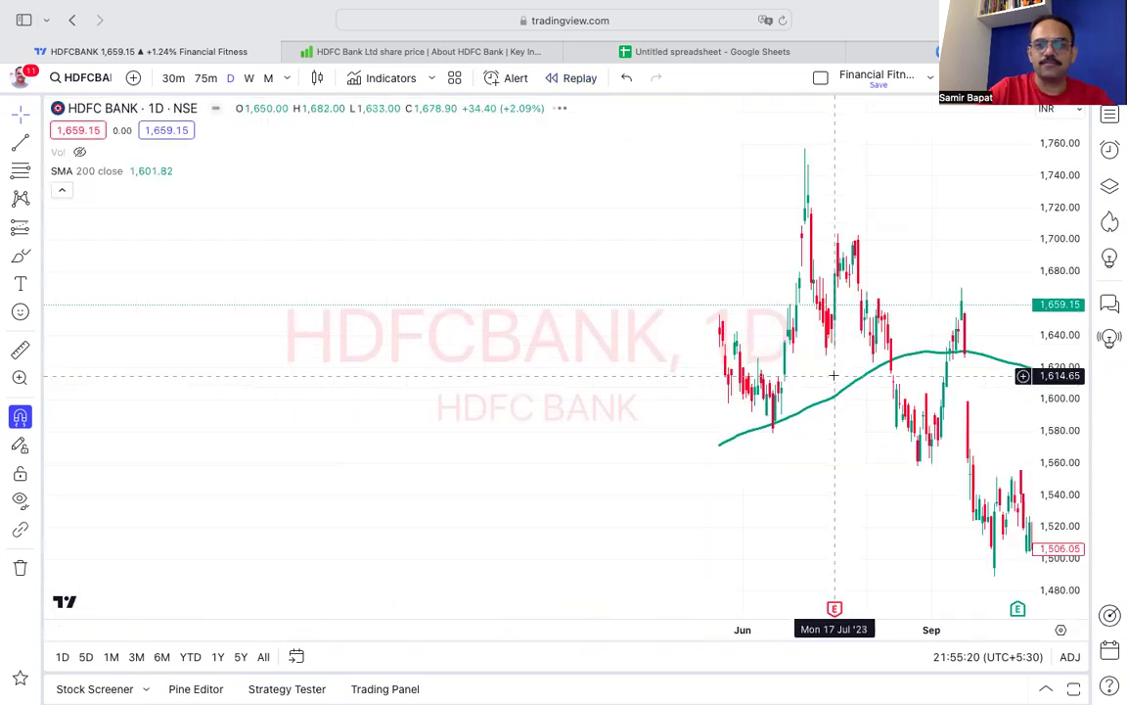
{"action": "scroll", "coordinate": [832, 375], "scroll_direction": "left", "scroll_amount": 5}
{"action": "scroll", "coordinate": [833, 375], "scroll_direction": "left", "scroll_amount": 5}
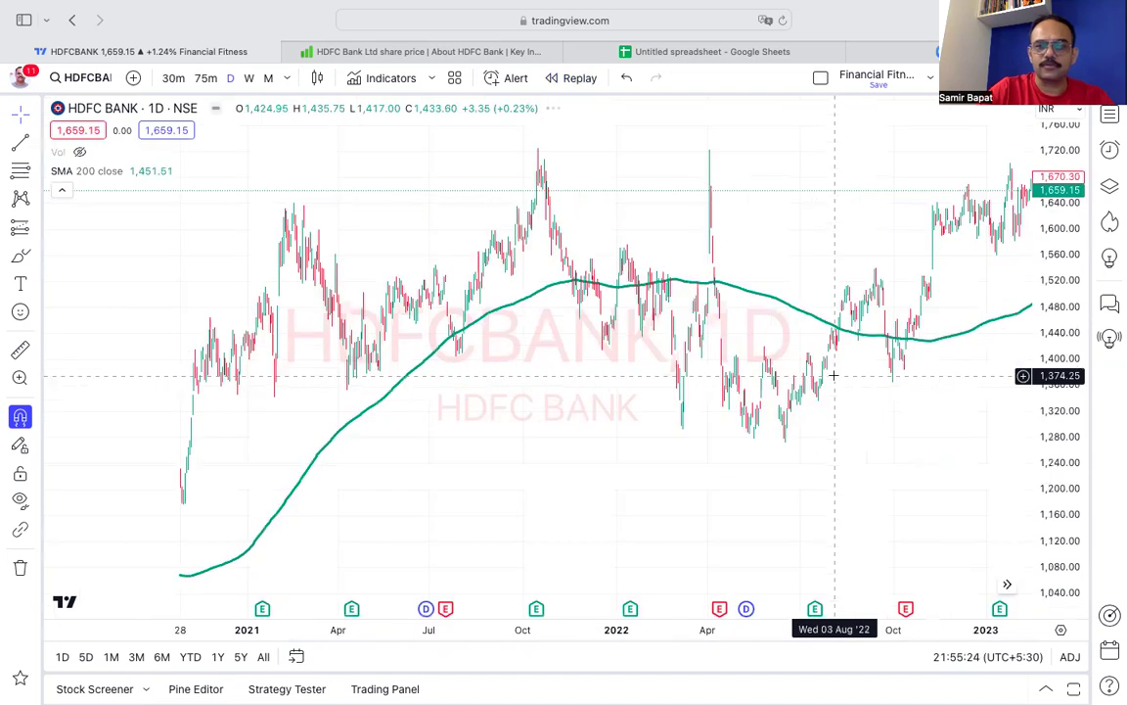
{"action": "scroll", "coordinate": [833, 375], "scroll_direction": "left", "scroll_amount": 5}
{"action": "scroll", "coordinate": [833, 375], "scroll_direction": "left", "scroll_amount": 5}
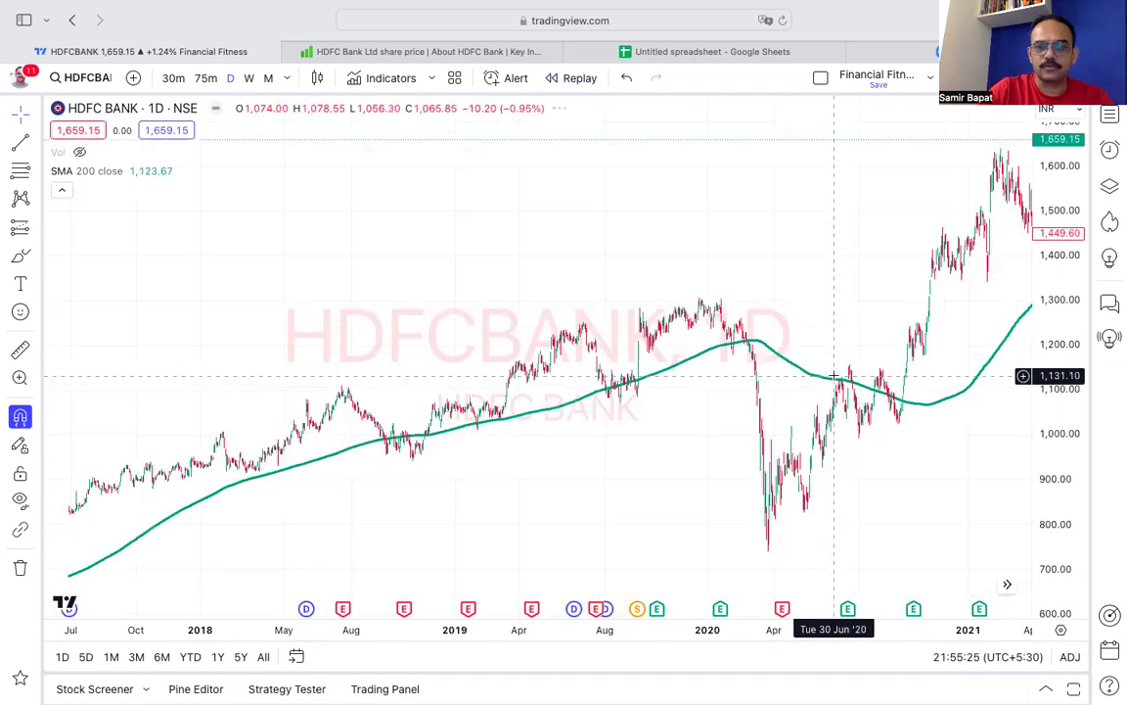
{"action": "scroll", "coordinate": [833, 374], "scroll_direction": "left", "scroll_amount": 5}
{"action": "scroll", "coordinate": [833, 375], "scroll_direction": "left", "scroll_amount": 5}
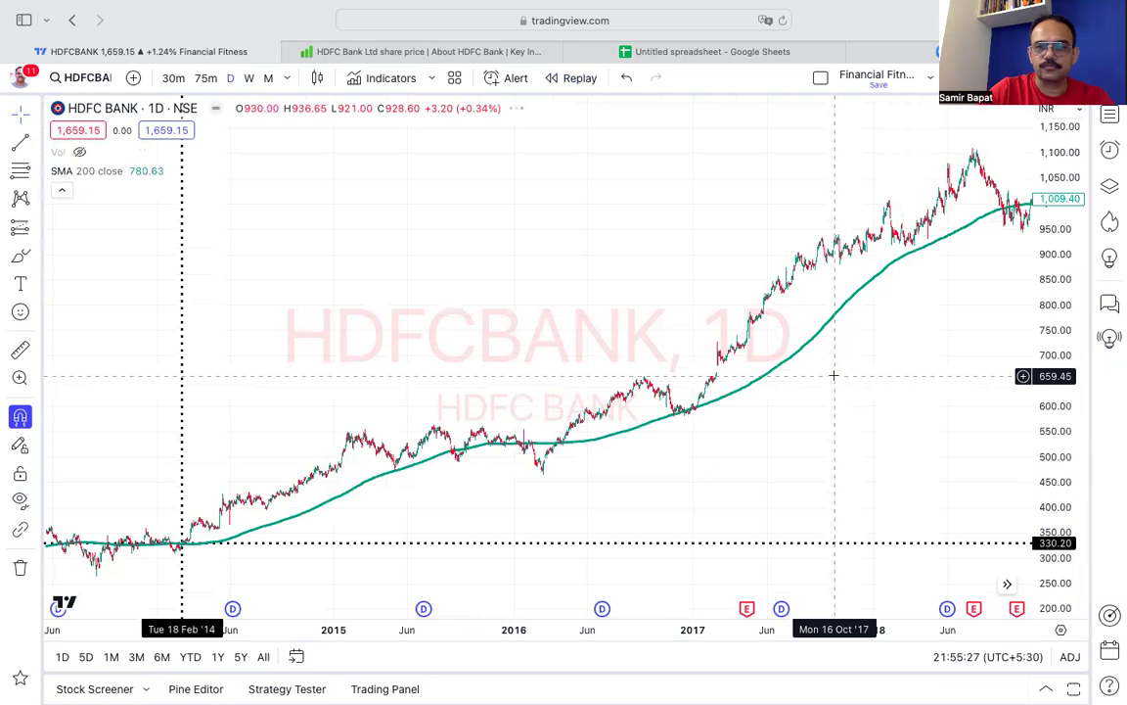
{"action": "scroll", "coordinate": [833, 375], "scroll_direction": "left", "scroll_amount": 5}
{"action": "scroll", "coordinate": [832, 375], "scroll_direction": "left", "scroll_amount": 3}
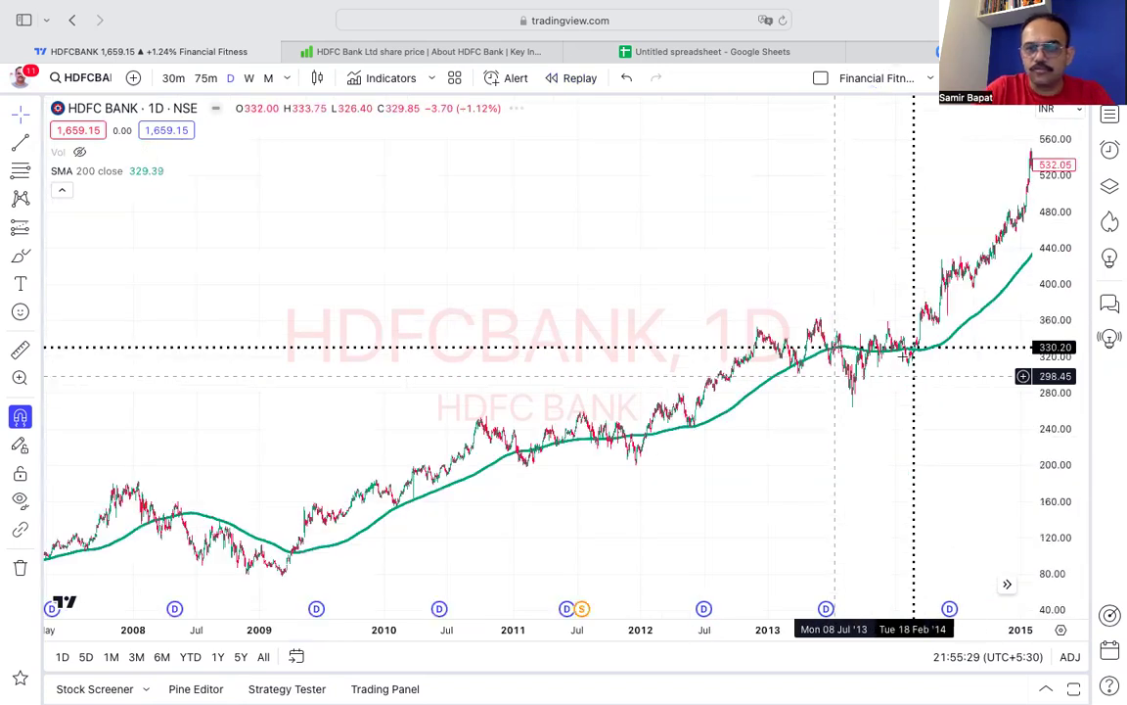
{"action": "scroll", "coordinate": [901, 357], "scroll_direction": "up", "scroll_amount": 3}
{"action": "scroll", "coordinate": [901, 358], "scroll_direction": "up", "scroll_amount": 3}
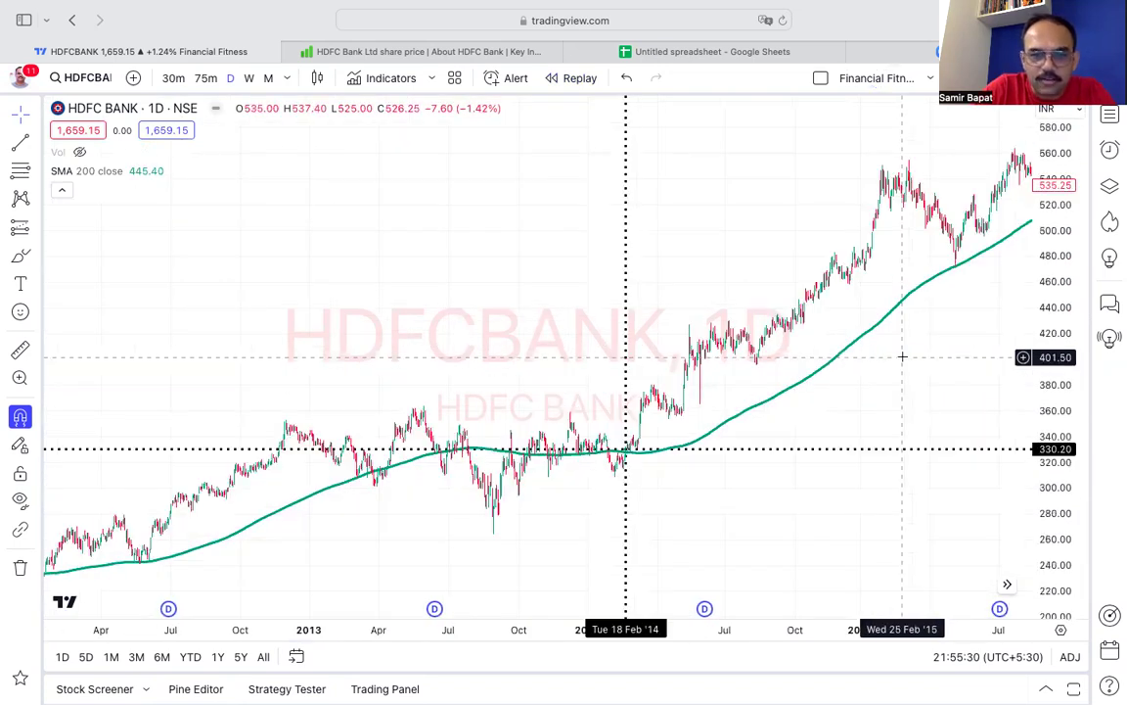
{"action": "scroll", "coordinate": [901, 358], "scroll_direction": "up", "scroll_amount": 3}
{"action": "scroll", "coordinate": [902, 357], "scroll_direction": "up", "scroll_amount": 3}
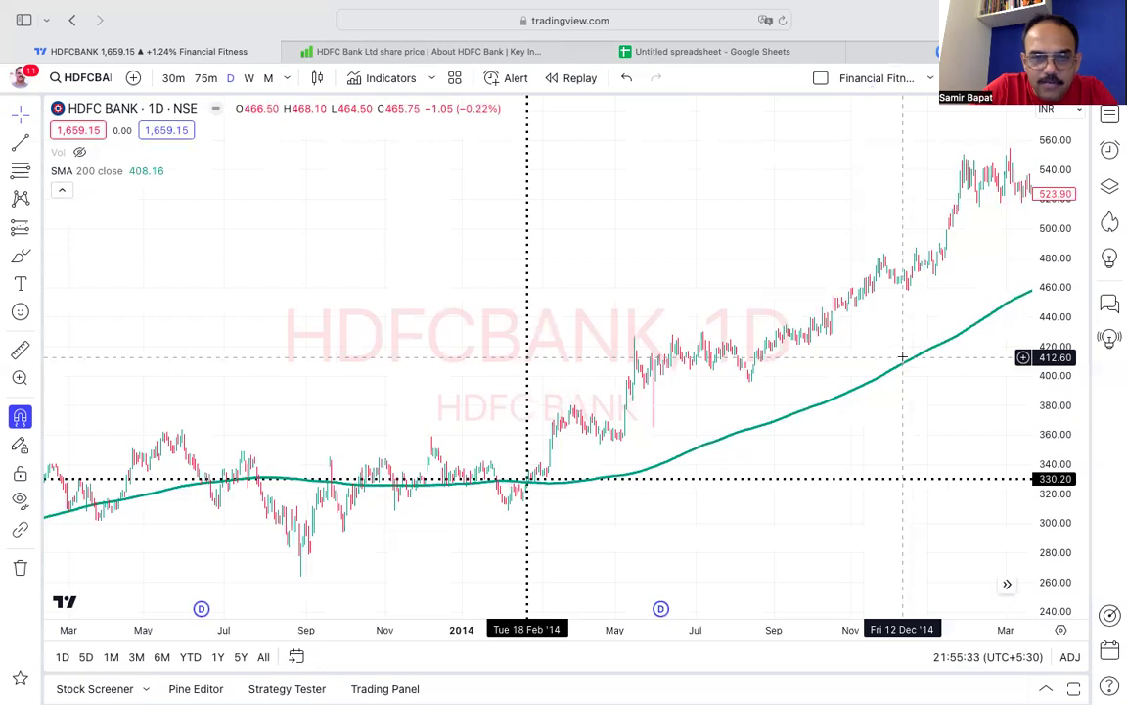
{"action": "scroll", "coordinate": [902, 357], "scroll_direction": "up", "scroll_amount": 3}
{"action": "scroll", "coordinate": [901, 357], "scroll_direction": "up", "scroll_amount": 3}
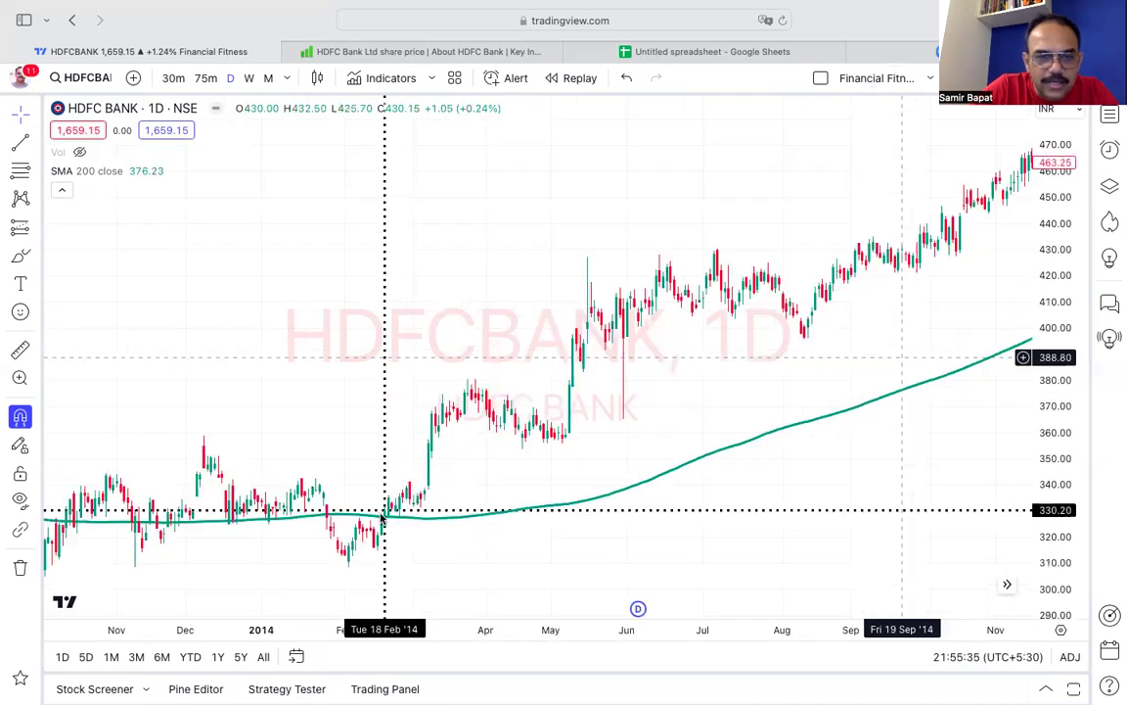
{"action": "scroll", "coordinate": [384, 519], "scroll_direction": "up", "scroll_amount": 1}
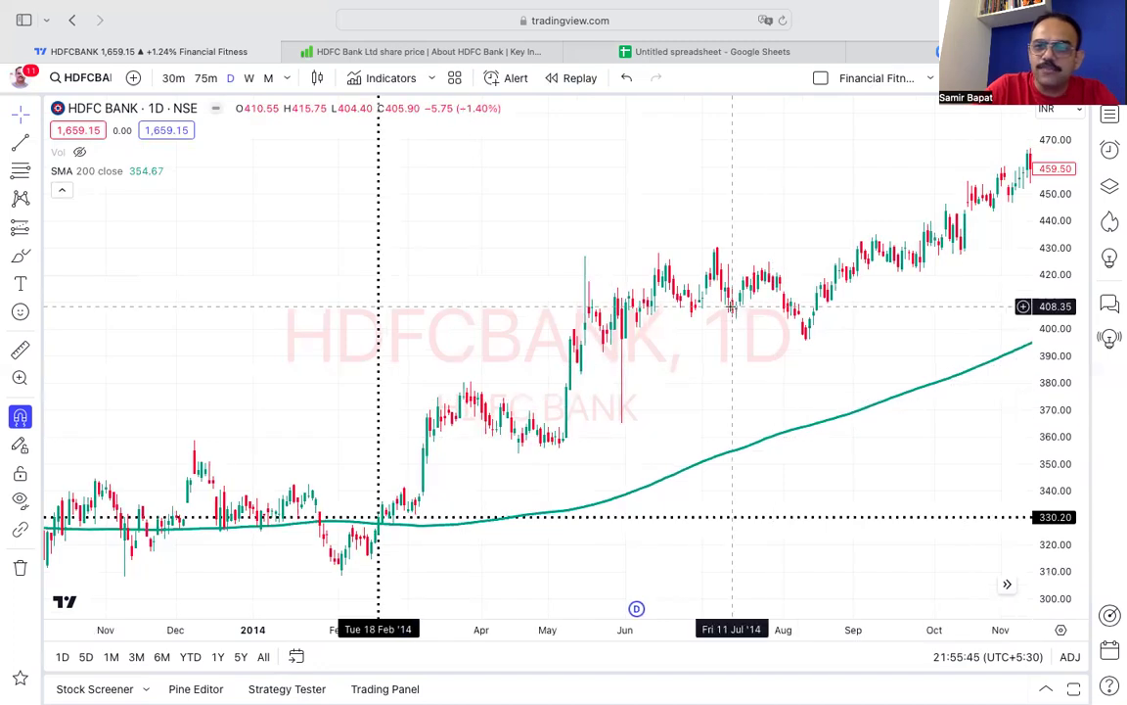
Step: Follow the uptrend to the 24 August 2015 candle closing below the 200-day SMA and mark its 509.55 close with a second cross line
{"action": "scroll", "coordinate": [732, 309], "scroll_direction": "right", "scroll_amount": 5}
{"action": "scroll", "coordinate": [732, 311], "scroll_direction": "right", "scroll_amount": 5}
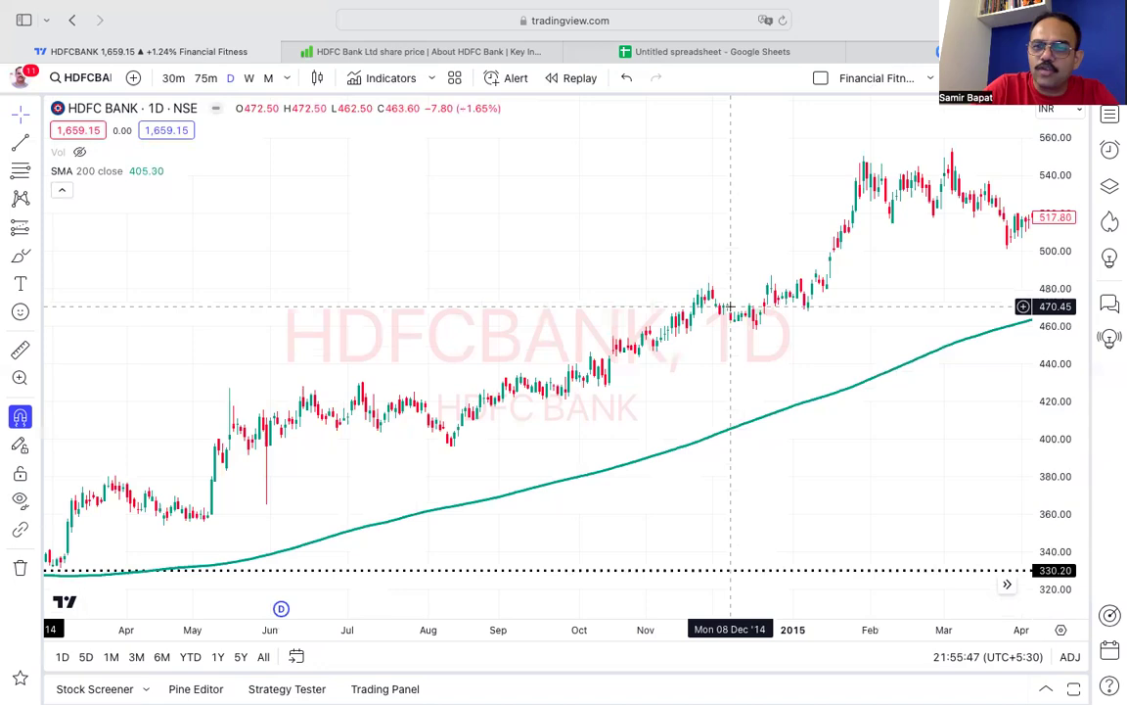
{"action": "scroll", "coordinate": [730, 309], "scroll_direction": "right", "scroll_amount": 5}
{"action": "scroll", "coordinate": [732, 312], "scroll_direction": "right", "scroll_amount": 5}
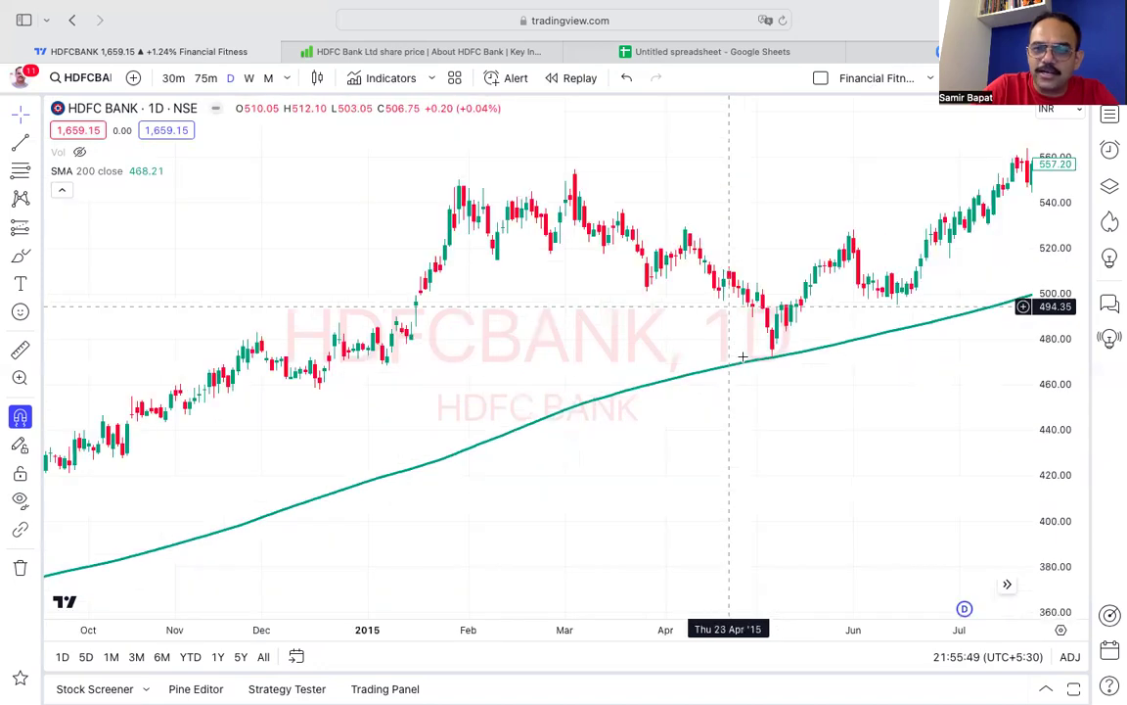
{"action": "scroll", "coordinate": [742, 357], "scroll_direction": "right", "scroll_amount": 1}
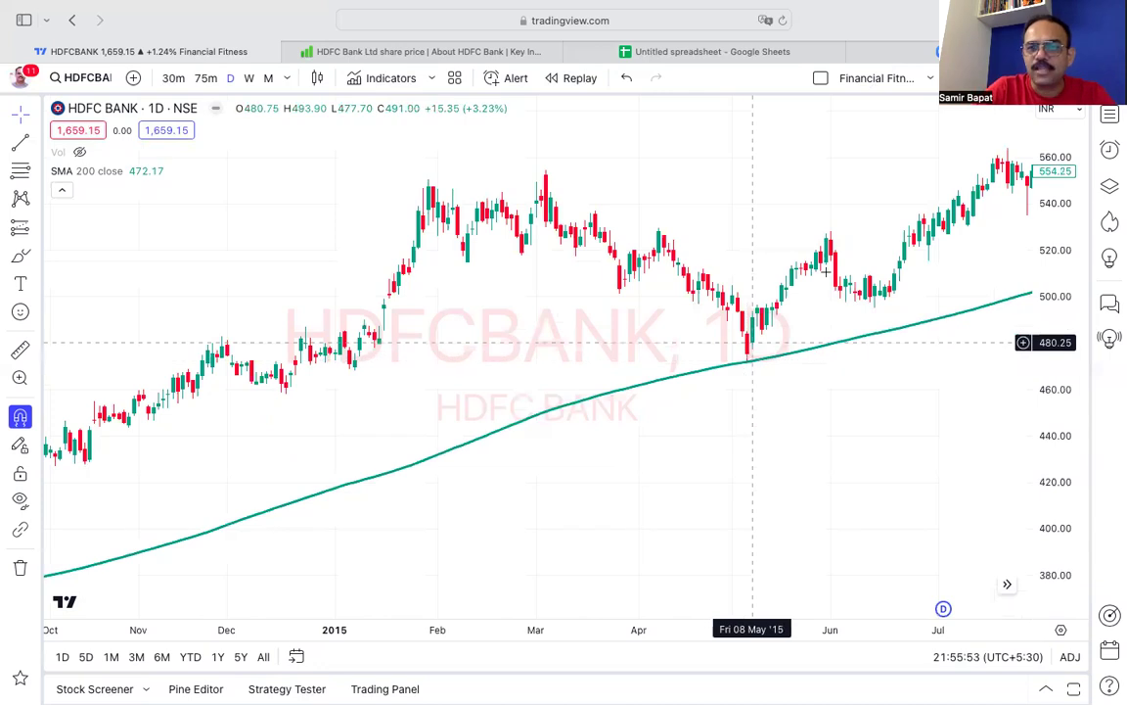
{"action": "scroll", "coordinate": [751, 357], "scroll_direction": "right", "scroll_amount": 5}
{"action": "scroll", "coordinate": [825, 269], "scroll_direction": "right", "scroll_amount": 5}
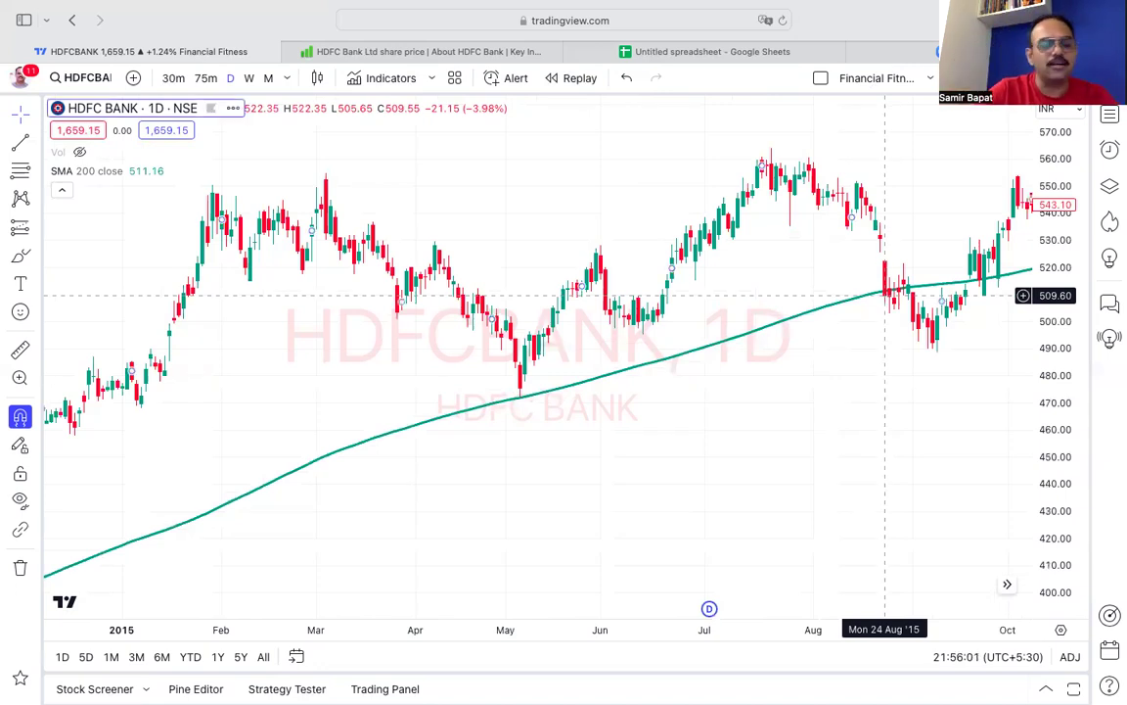
{"action": "scroll", "coordinate": [885, 295], "scroll_direction": "down", "scroll_amount": 2}
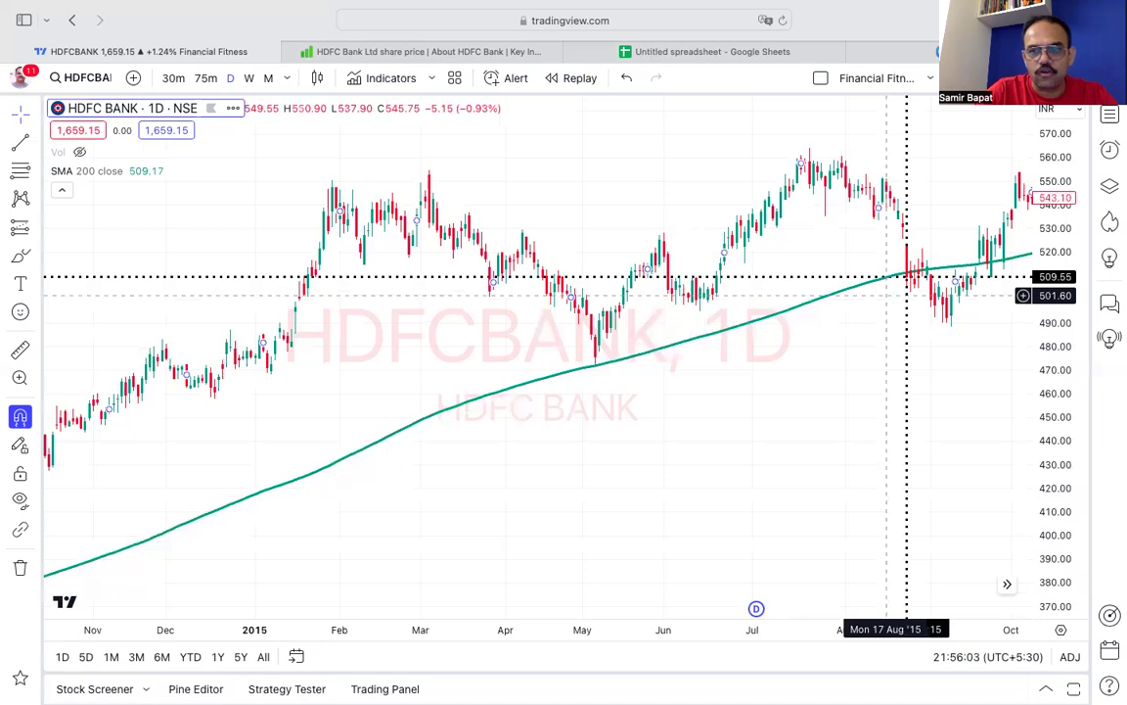
{"action": "scroll", "coordinate": [887, 294], "scroll_direction": "down", "scroll_amount": 2}
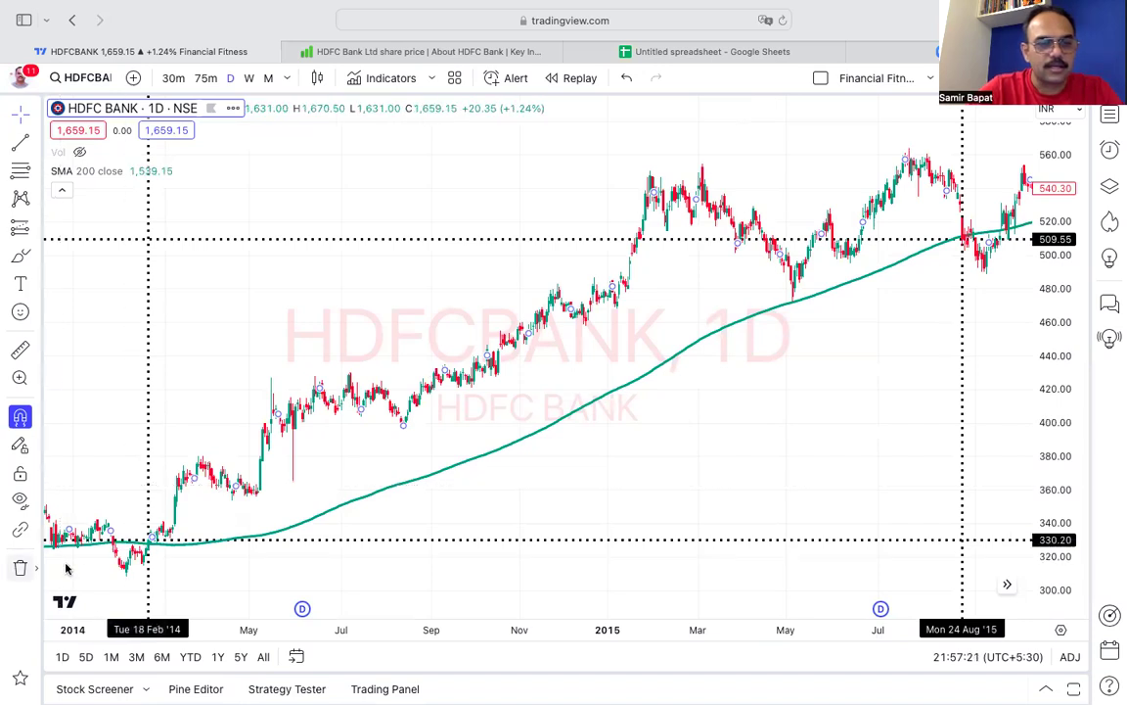
Step: Remove both cross lines from the chart, keeping the 200-day SMA
{"action": "left_click", "coordinate": [20, 567]}
{"action": "left_click", "coordinate": [78, 568]}
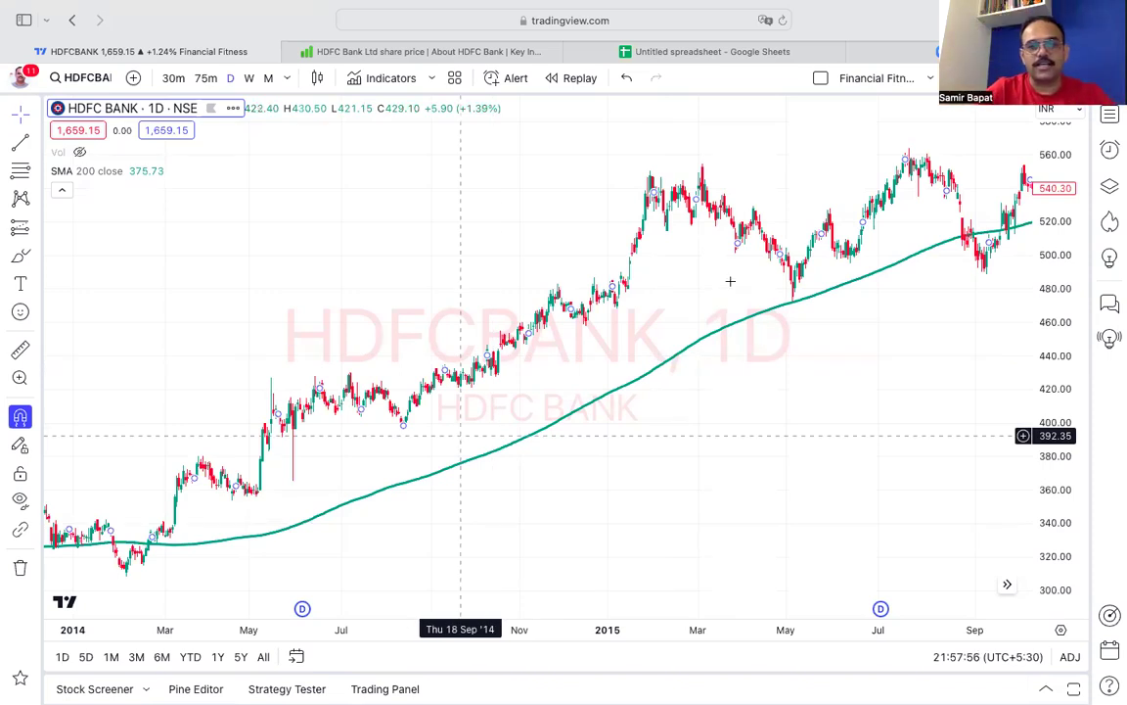
Step: Search for the symbol RELIANCE and switch the daily chart to Reliance Industries on NSE
{"action": "scroll", "coordinate": [730, 281], "scroll_direction": "down", "scroll_amount": 1}
{"action": "scroll", "coordinate": [730, 281], "scroll_direction": "down", "scroll_amount": 1}
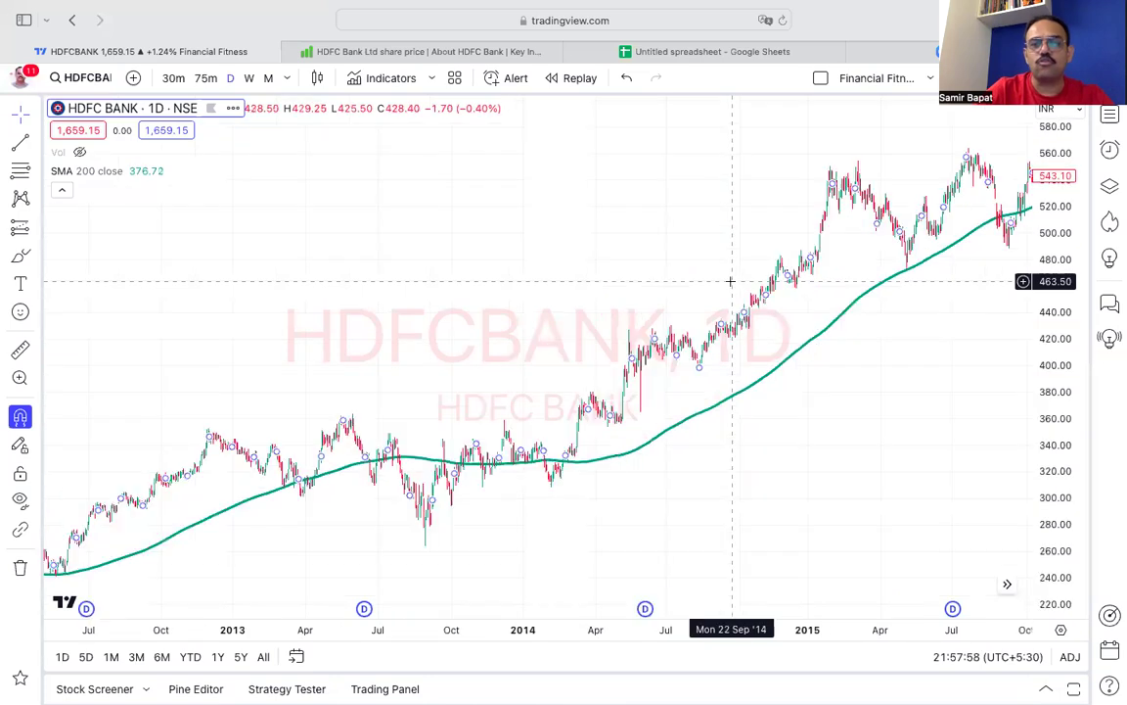
{"action": "scroll", "coordinate": [730, 281], "scroll_direction": "down", "scroll_amount": 1}
{"action": "scroll", "coordinate": [730, 281], "scroll_direction": "down", "scroll_amount": 1}
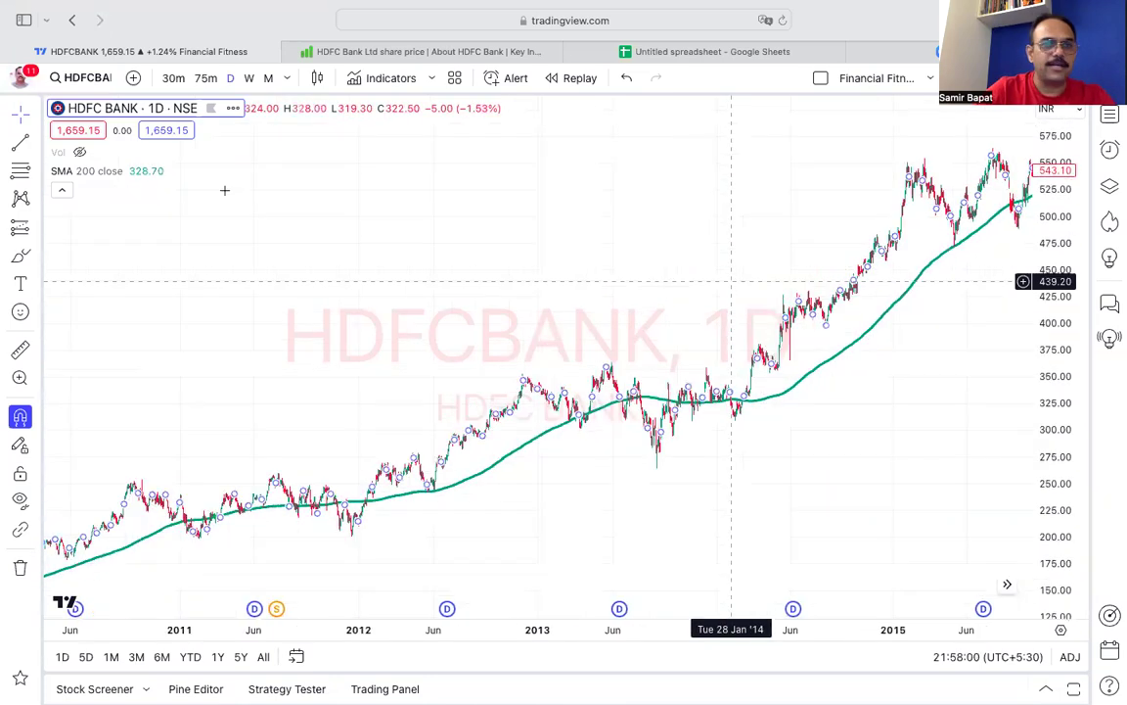
{"action": "left_click", "coordinate": [87, 80]}
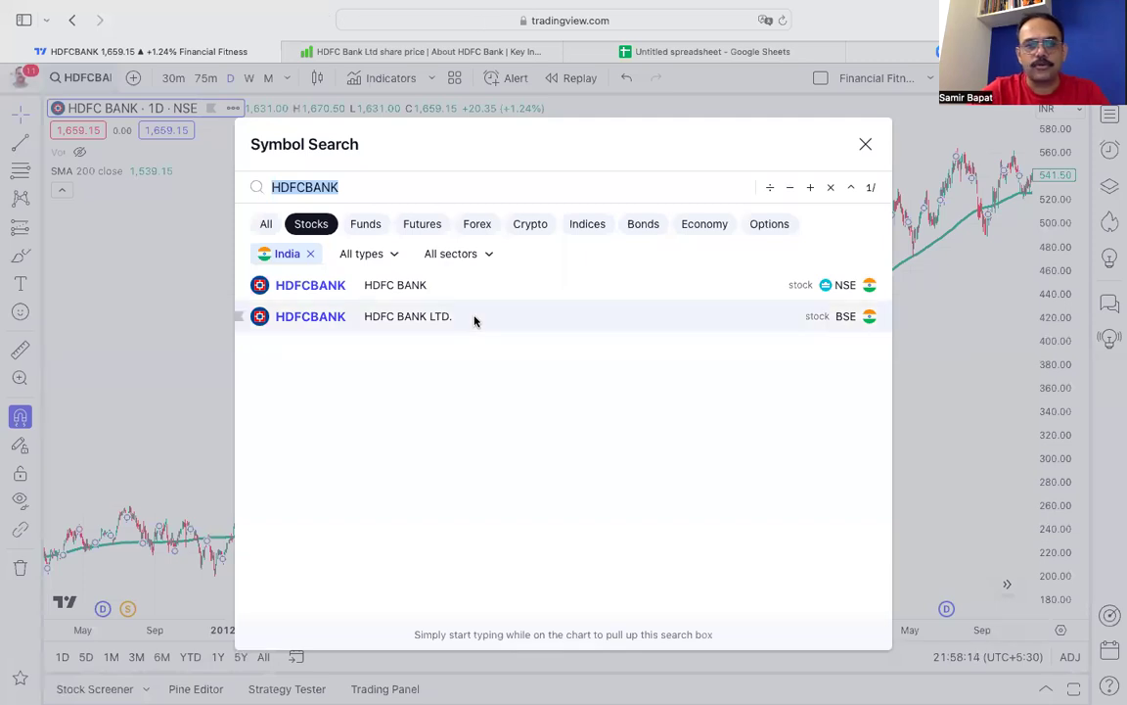
{"action": "type", "text": "R"}
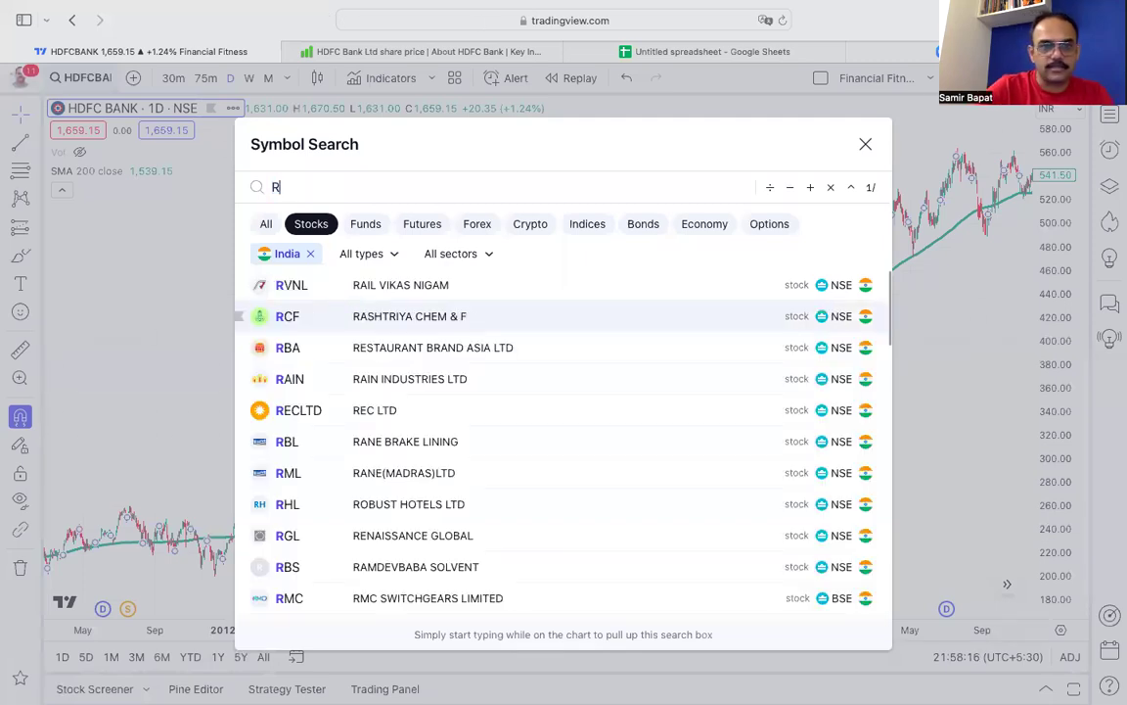
{"action": "type", "text": "ELIANCE"}
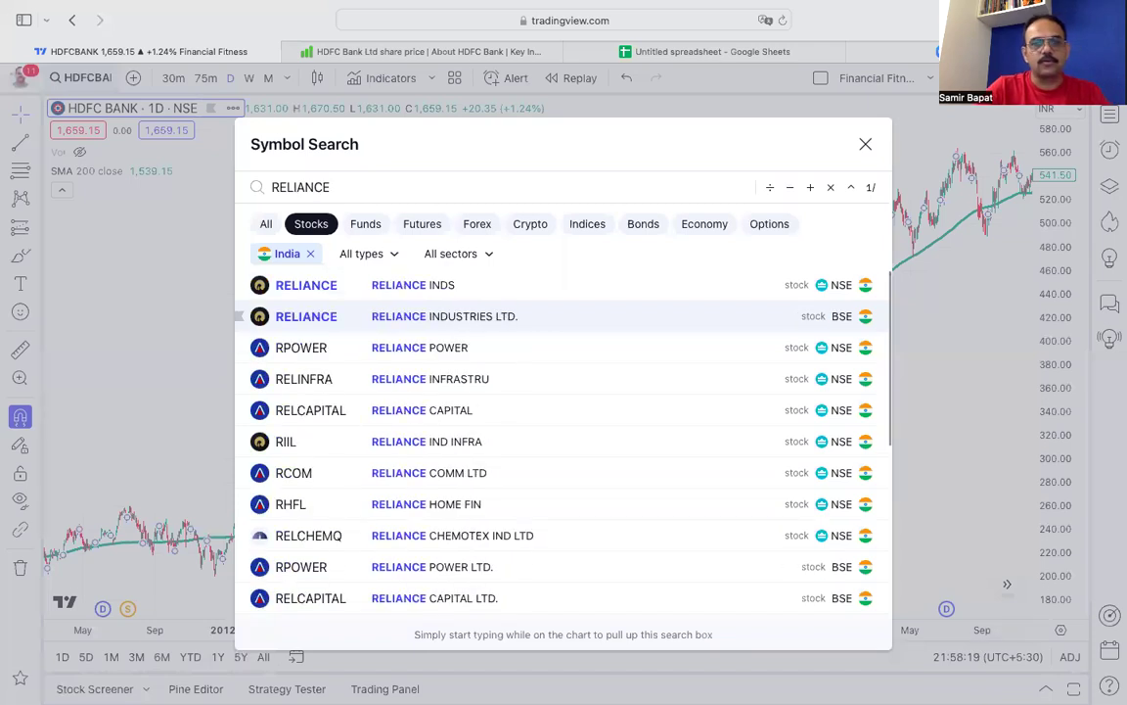
{"action": "key", "text": "Return"}
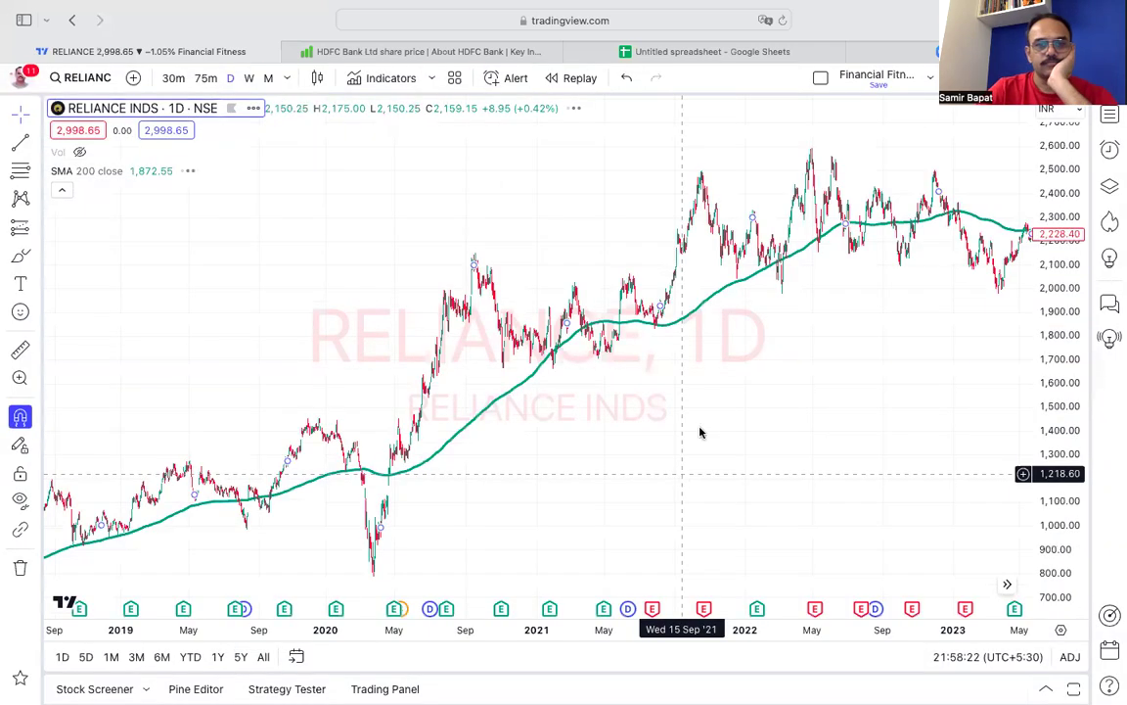
Step: Examine Reliance's daily price against its 200-day SMA, going from the latest candles back to 2016
{"action": "scroll", "coordinate": [705, 420], "scroll_direction": "up", "scroll_amount": 1}
{"action": "scroll", "coordinate": [707, 414], "scroll_direction": "up", "scroll_amount": 5}
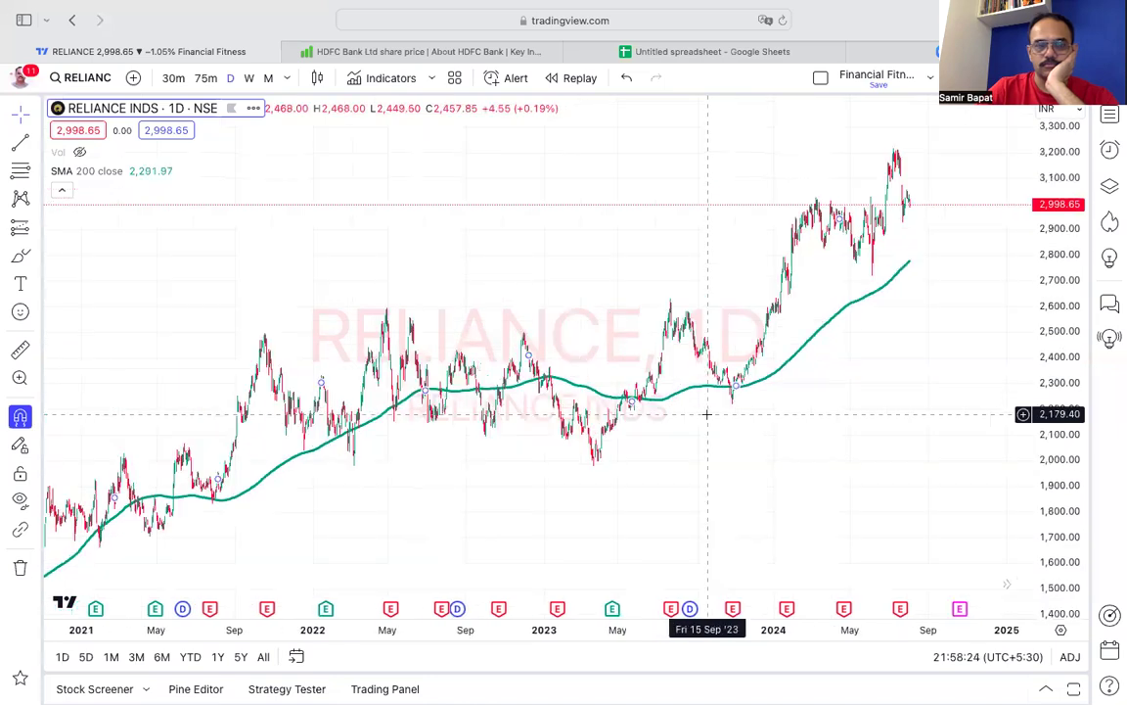
{"action": "scroll", "coordinate": [706, 414], "scroll_direction": "left", "scroll_amount": 10}
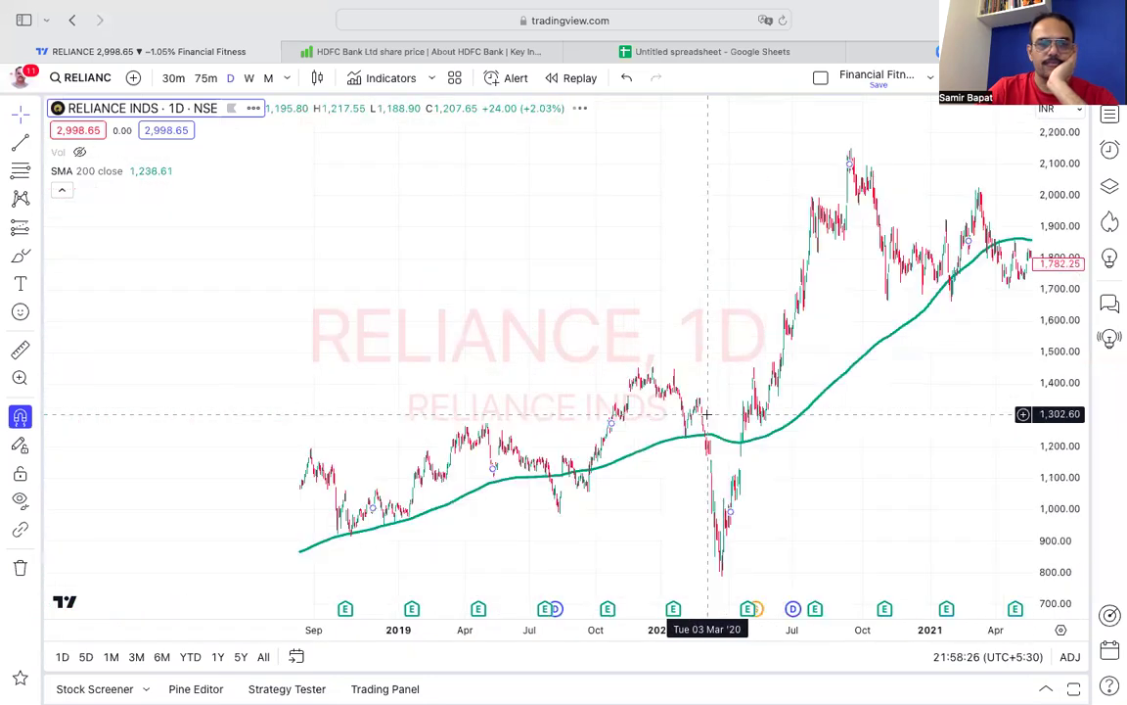
{"action": "scroll", "coordinate": [706, 414], "scroll_direction": "left", "scroll_amount": 5}
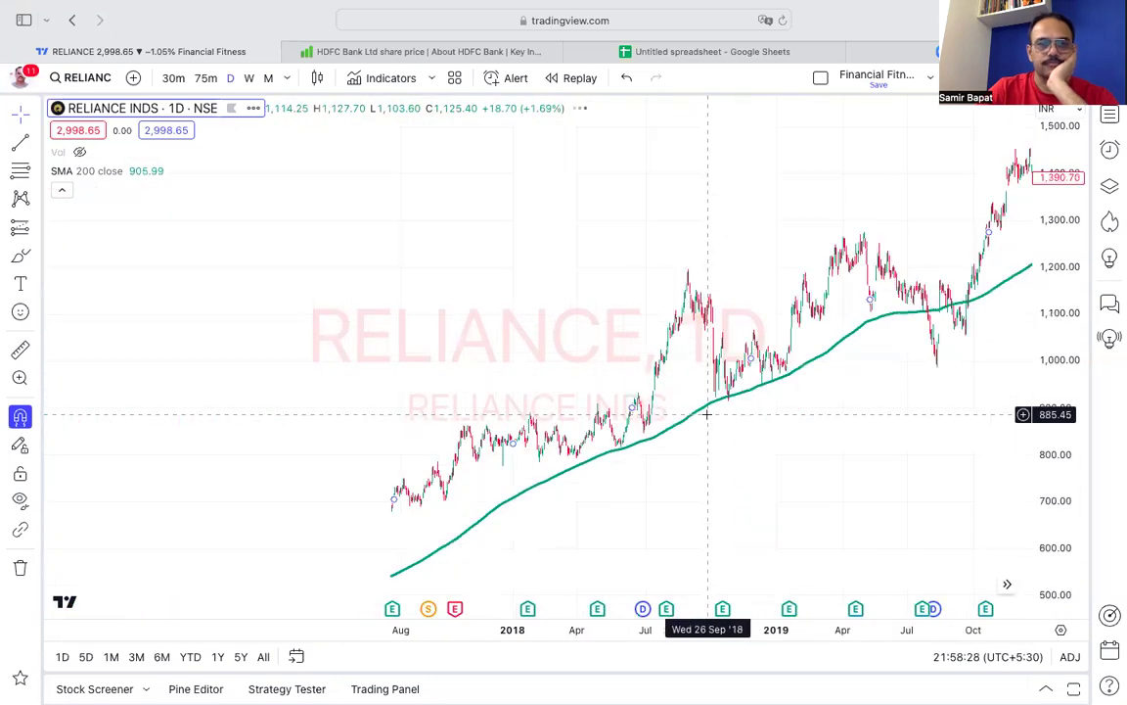
{"action": "scroll", "coordinate": [706, 414], "scroll_direction": "left", "scroll_amount": 10}
{"action": "scroll", "coordinate": [695, 226], "scroll_direction": "left", "scroll_amount": 5}
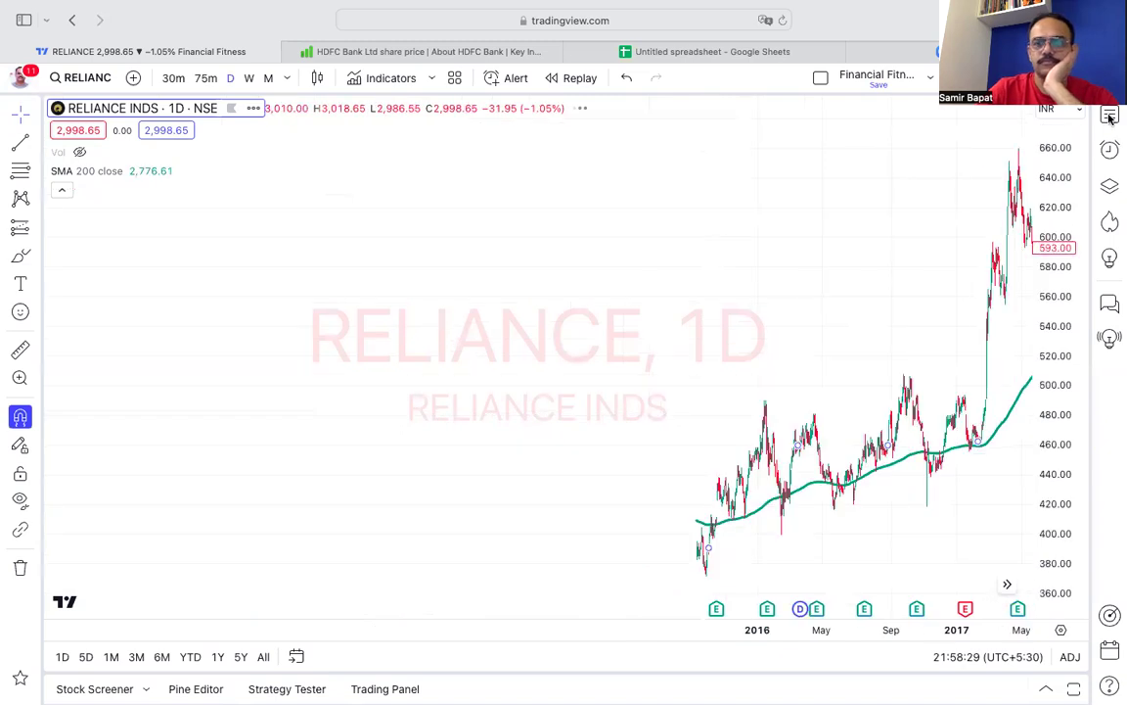
Step: Load ICICIPRULI from the watchlist and examine how its 2017 to 2019 price action crosses the 200-day SMA
{"action": "left_click", "coordinate": [1110, 115]}
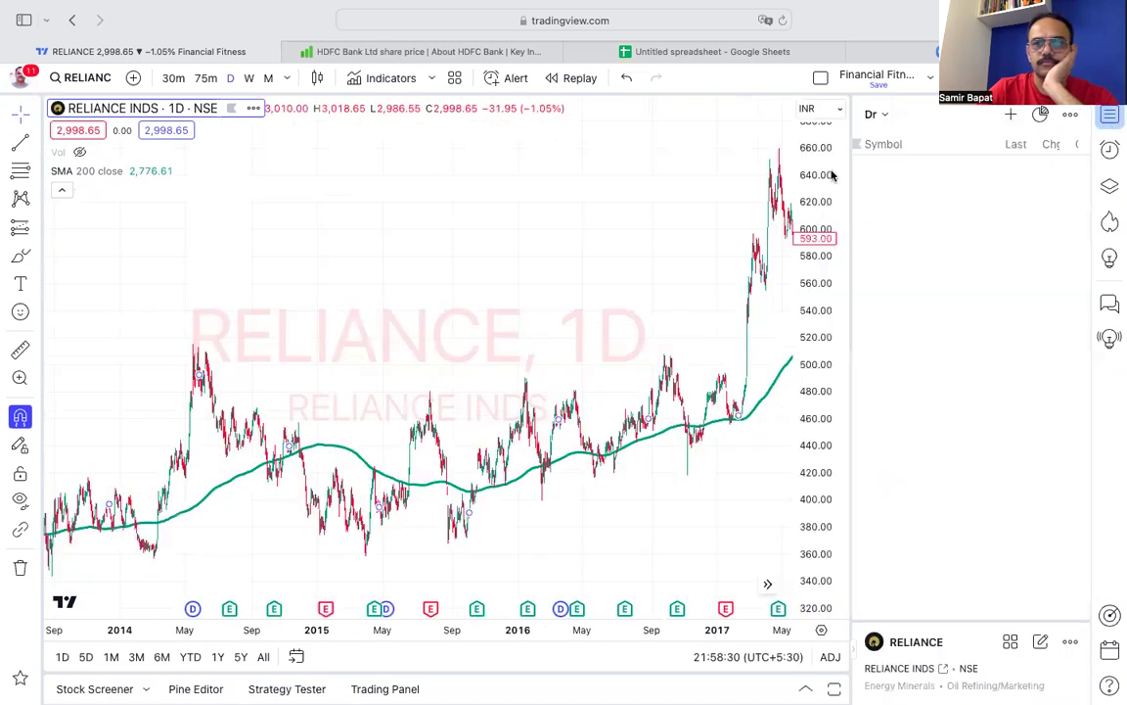
{"action": "left_click", "coordinate": [902, 174]}
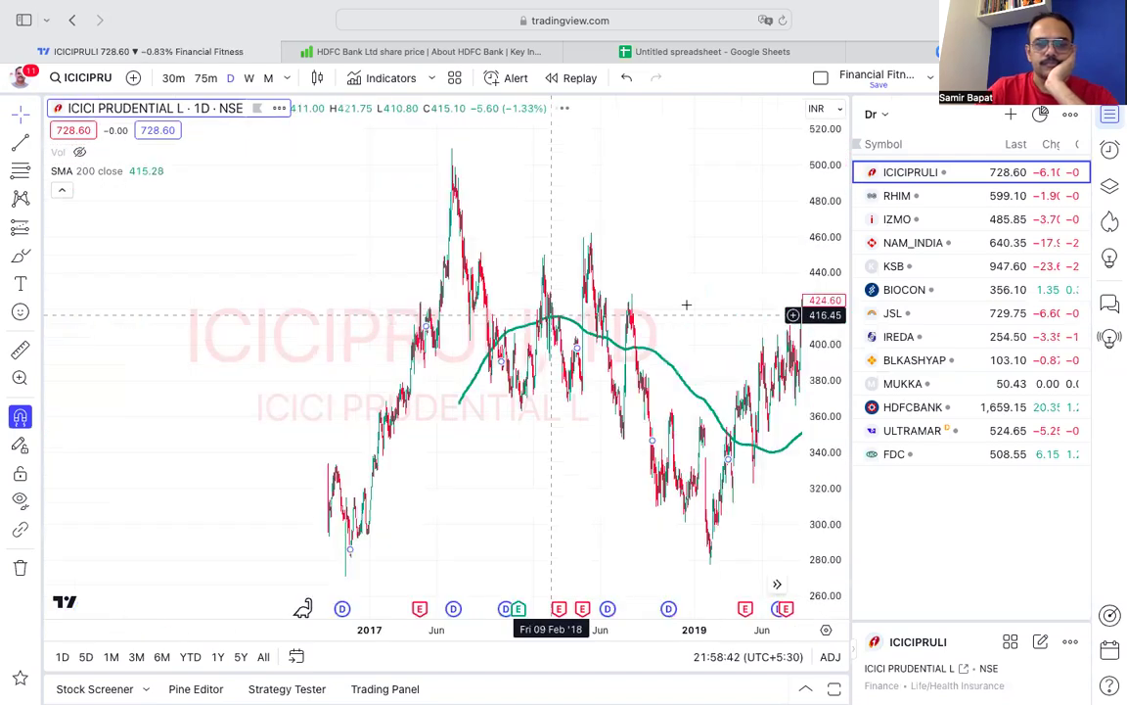
{"action": "scroll", "coordinate": [687, 305], "scroll_direction": "right", "scroll_amount": 3}
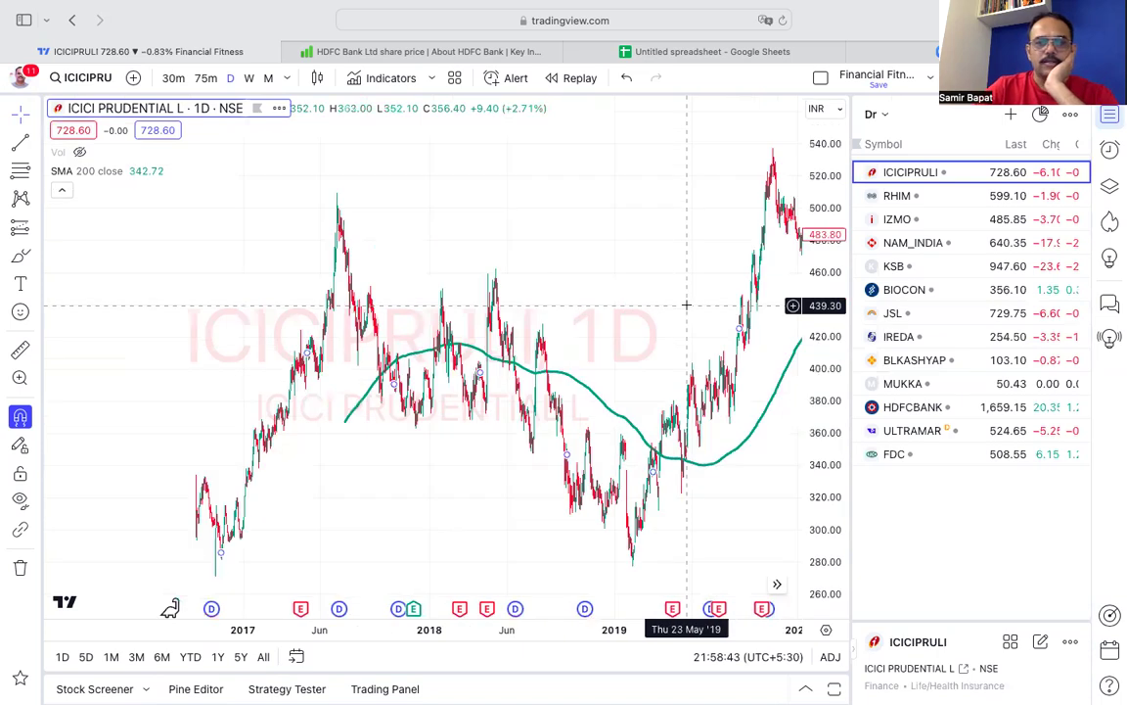
{"action": "scroll", "coordinate": [687, 305], "scroll_direction": "right", "scroll_amount": 3}
{"action": "scroll", "coordinate": [687, 306], "scroll_direction": "left", "scroll_amount": 2}
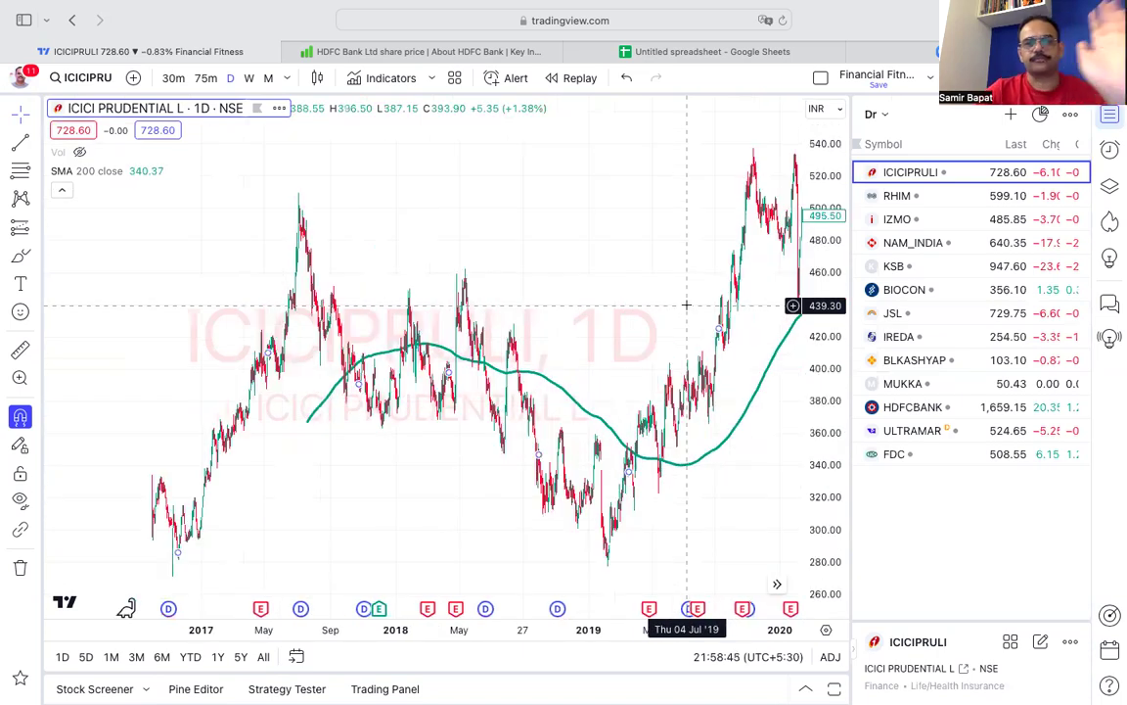
{"action": "scroll", "coordinate": [687, 305], "scroll_direction": "left", "scroll_amount": 3}
{"action": "scroll", "coordinate": [687, 305], "scroll_direction": "down", "scroll_amount": 2}
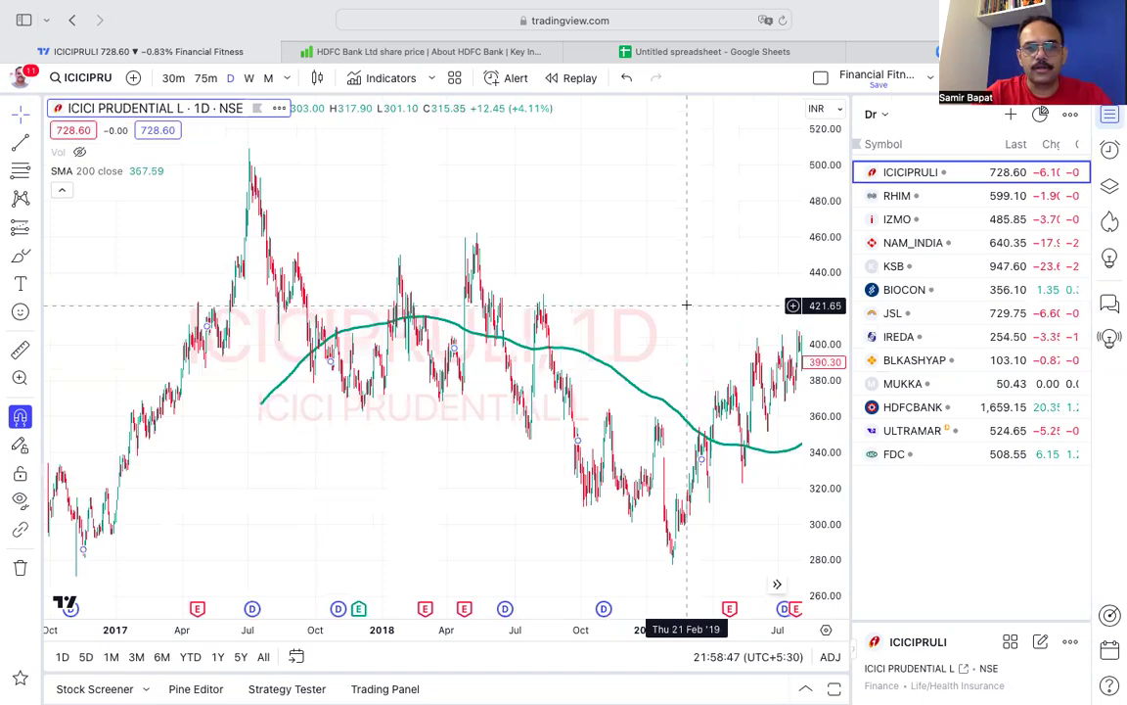
{"action": "scroll", "coordinate": [687, 305], "scroll_direction": "up", "scroll_amount": 2}
{"action": "scroll", "coordinate": [687, 306], "scroll_direction": "up", "scroll_amount": 2}
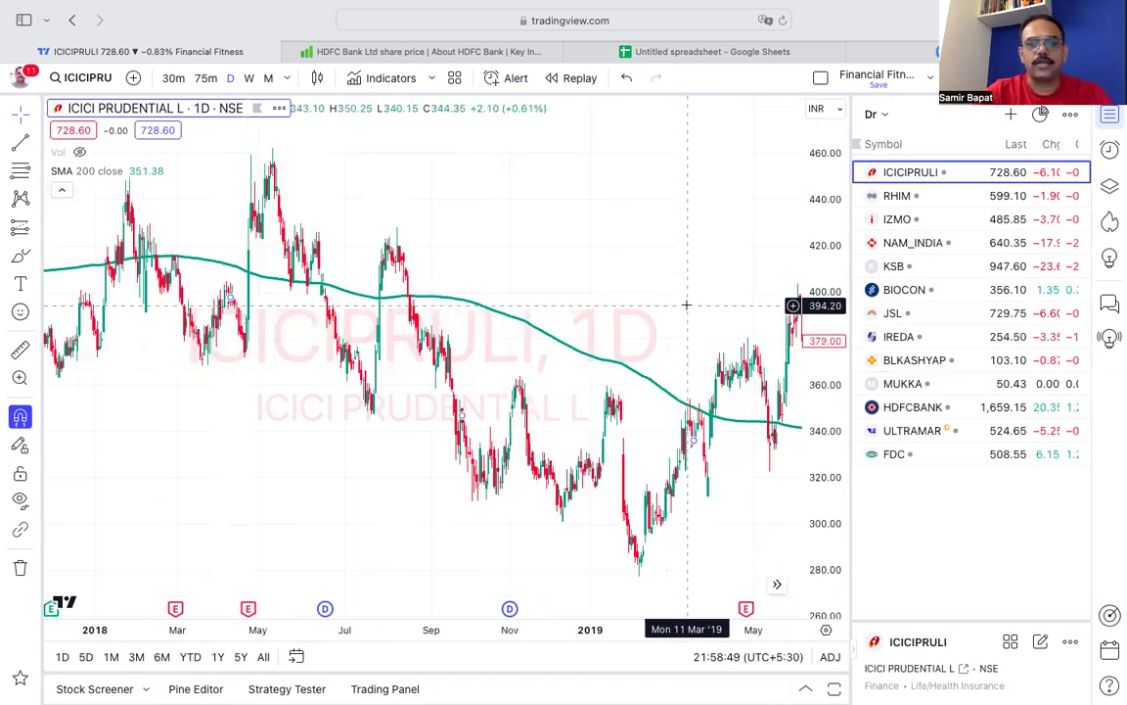
{"action": "scroll", "coordinate": [687, 306], "scroll_direction": "up", "scroll_amount": 2}
{"action": "scroll", "coordinate": [687, 305], "scroll_direction": "up", "scroll_amount": 1}
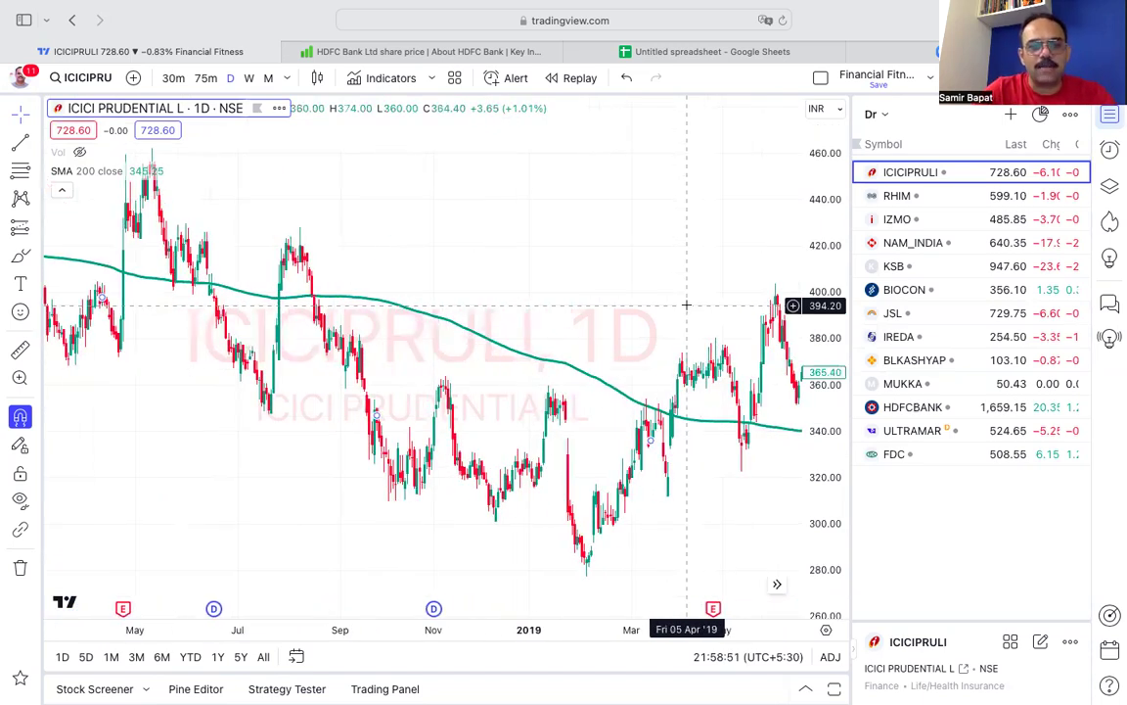
{"action": "scroll", "coordinate": [687, 305], "scroll_direction": "up", "scroll_amount": 1}
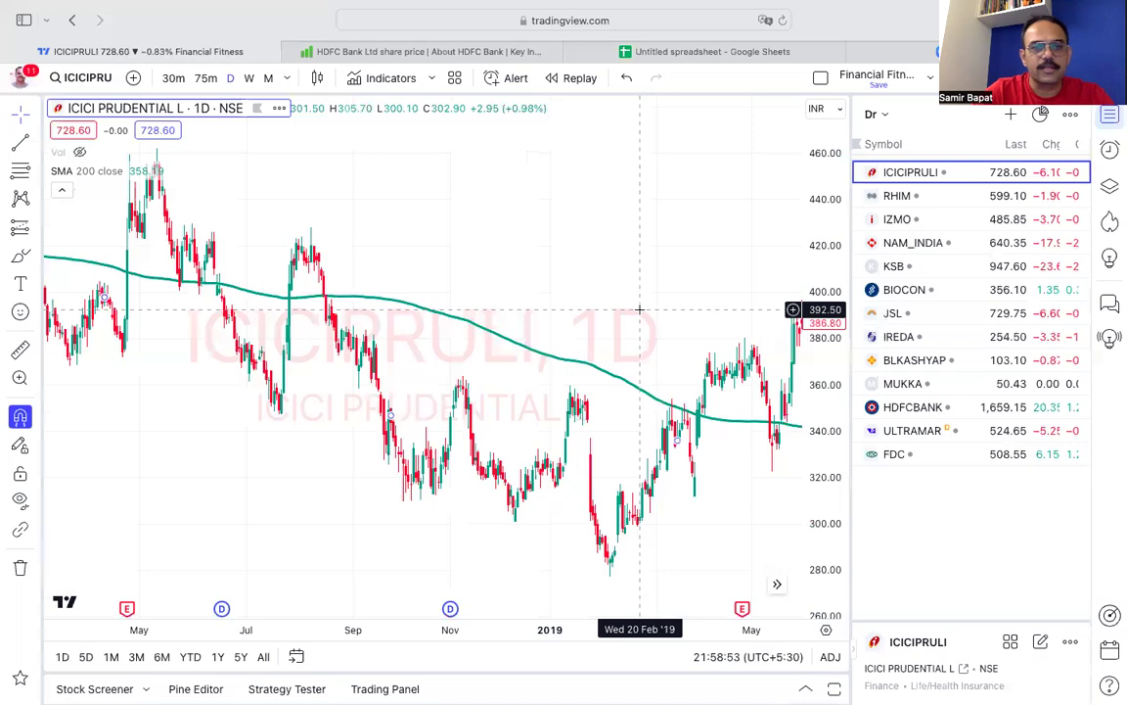
{"action": "scroll", "coordinate": [639, 309], "scroll_direction": "down", "scroll_amount": 2}
{"action": "scroll", "coordinate": [639, 310], "scroll_direction": "down", "scroll_amount": 1}
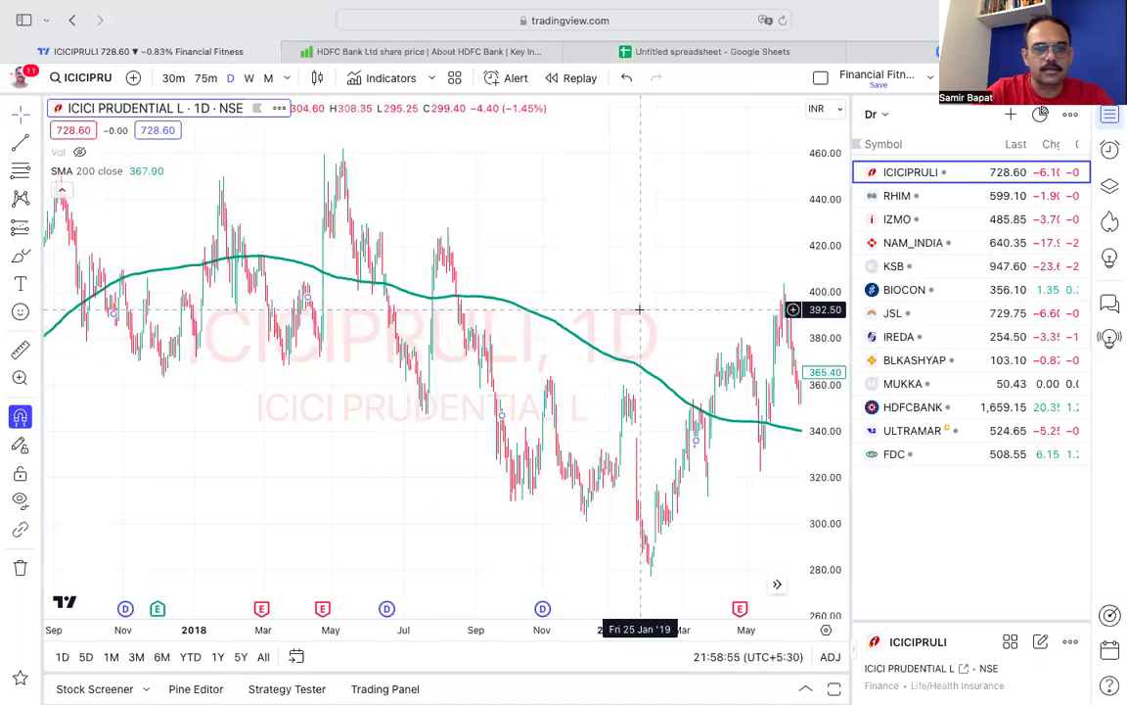
{"action": "scroll", "coordinate": [639, 309], "scroll_direction": "down", "scroll_amount": 2}
{"action": "scroll", "coordinate": [639, 309], "scroll_direction": "down", "scroll_amount": 2}
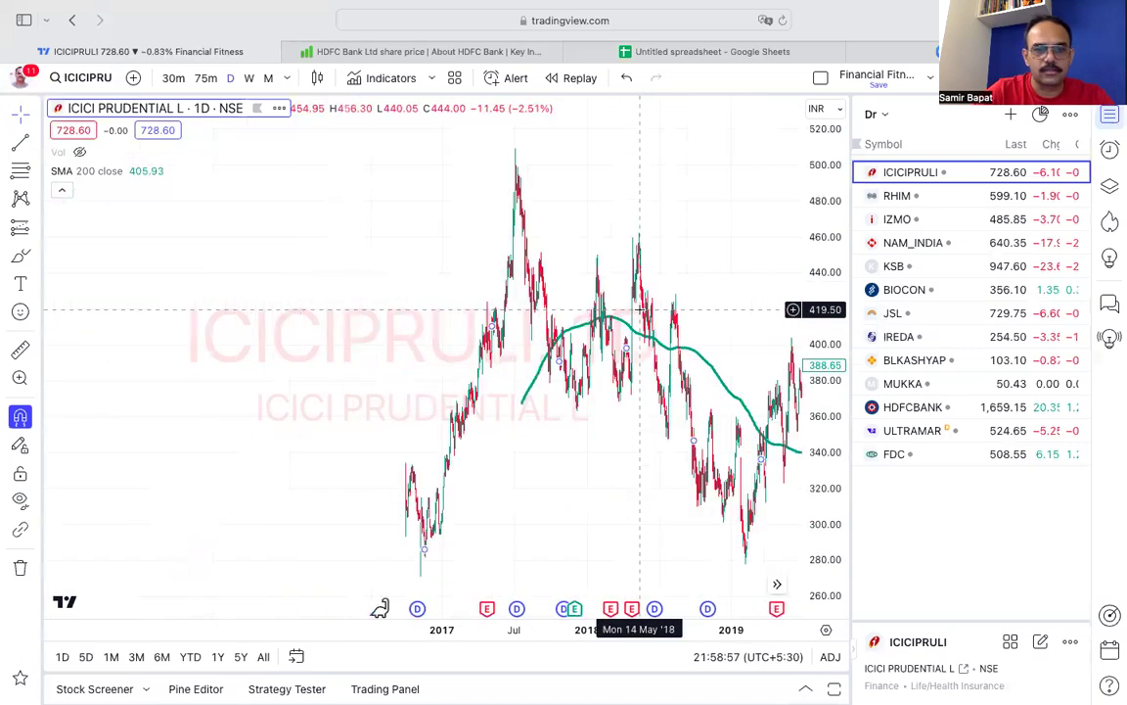
{"action": "scroll", "coordinate": [639, 309], "scroll_direction": "down", "scroll_amount": 1}
{"action": "scroll", "coordinate": [752, 208], "scroll_direction": "up", "scroll_amount": 2}
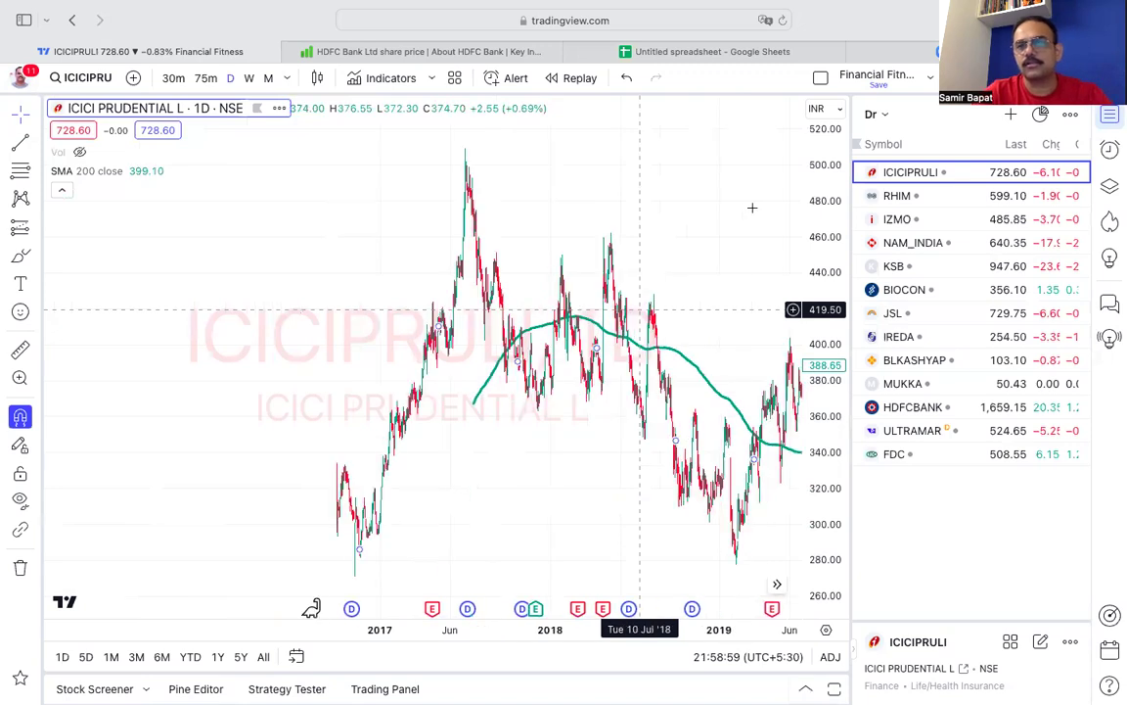
{"action": "scroll", "coordinate": [752, 208], "scroll_direction": "up", "scroll_amount": 1}
{"action": "scroll", "coordinate": [788, 218], "scroll_direction": "up", "scroll_amount": 1}
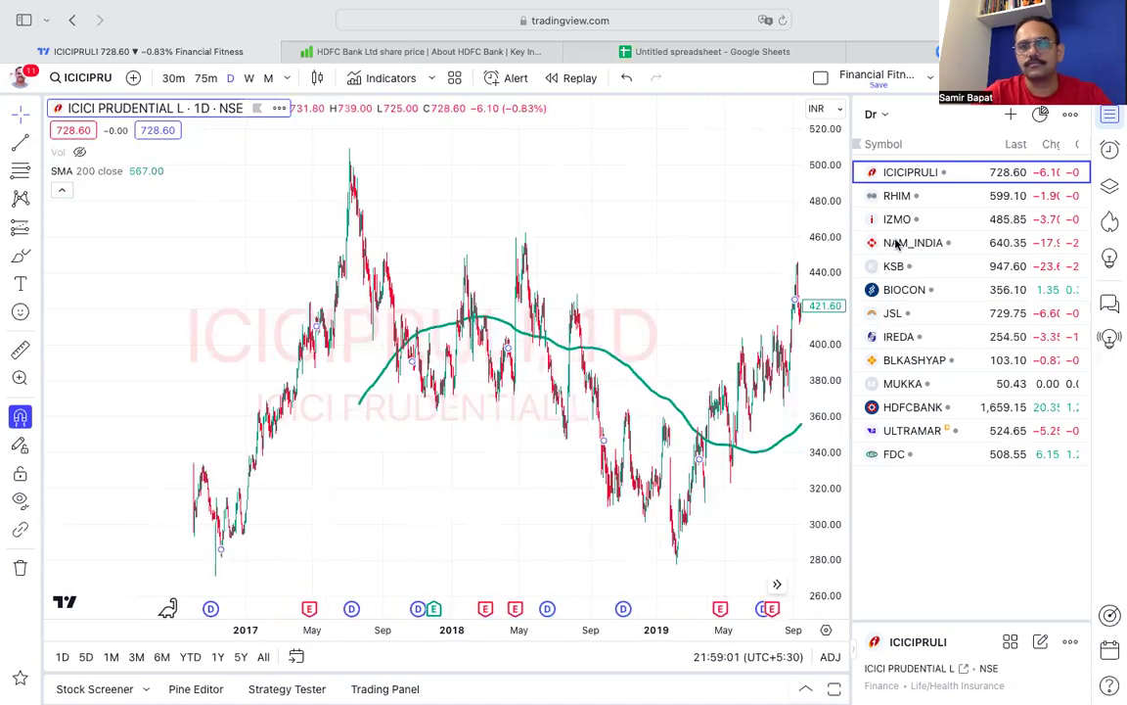
Step: Switch the chart to NAM_INDIA from the watchlist and examine its 2021 to 2023 crossovers of the 200-day SMA
{"action": "left_click", "coordinate": [897, 245]}
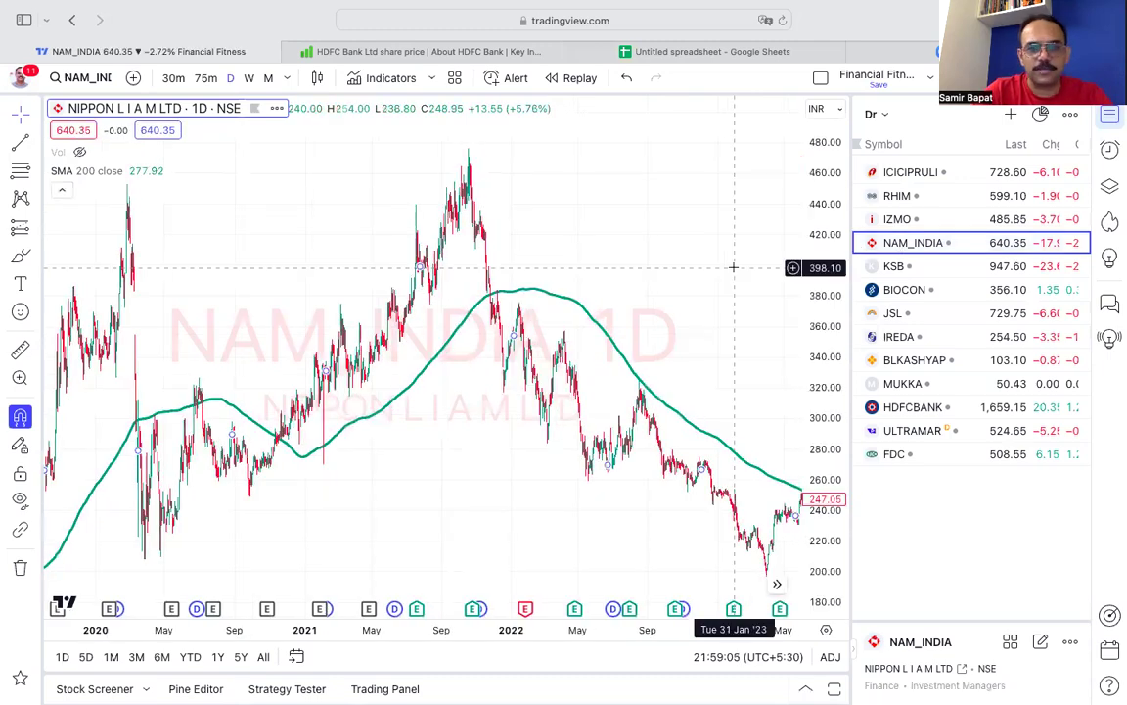
{"action": "scroll", "coordinate": [733, 266], "scroll_direction": "right", "scroll_amount": 5}
{"action": "scroll", "coordinate": [733, 266], "scroll_direction": "left", "scroll_amount": 3}
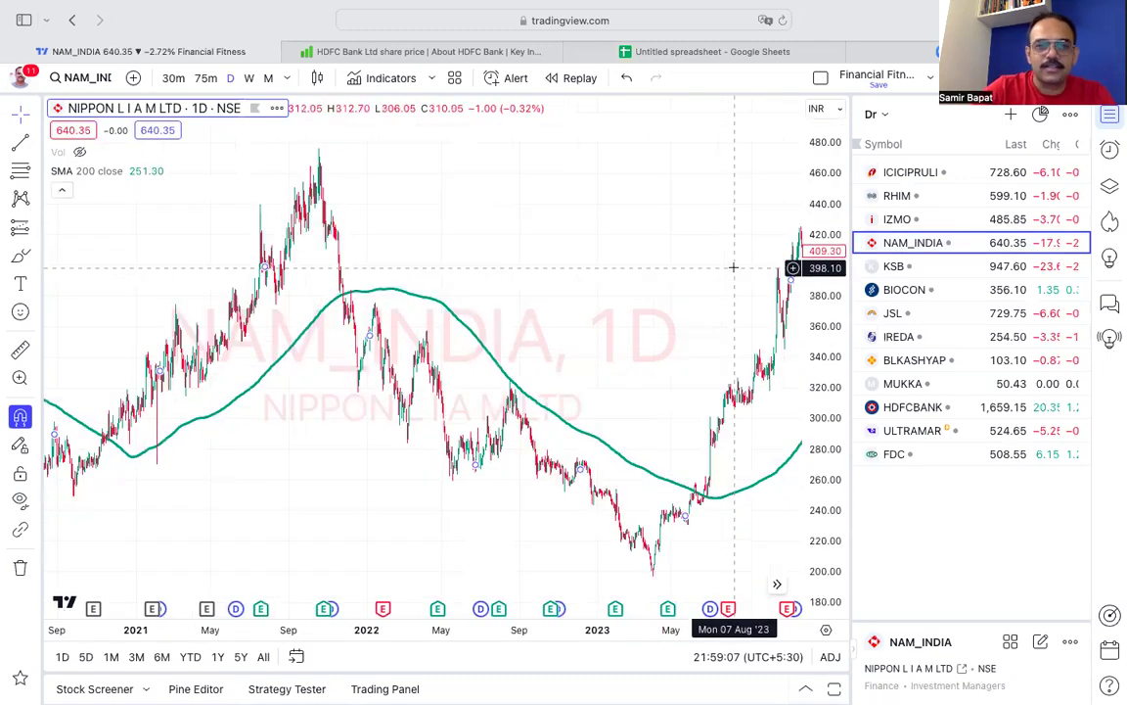
{"action": "scroll", "coordinate": [733, 266], "scroll_direction": "left", "scroll_amount": 3}
{"action": "scroll", "coordinate": [733, 266], "scroll_direction": "right", "scroll_amount": 4}
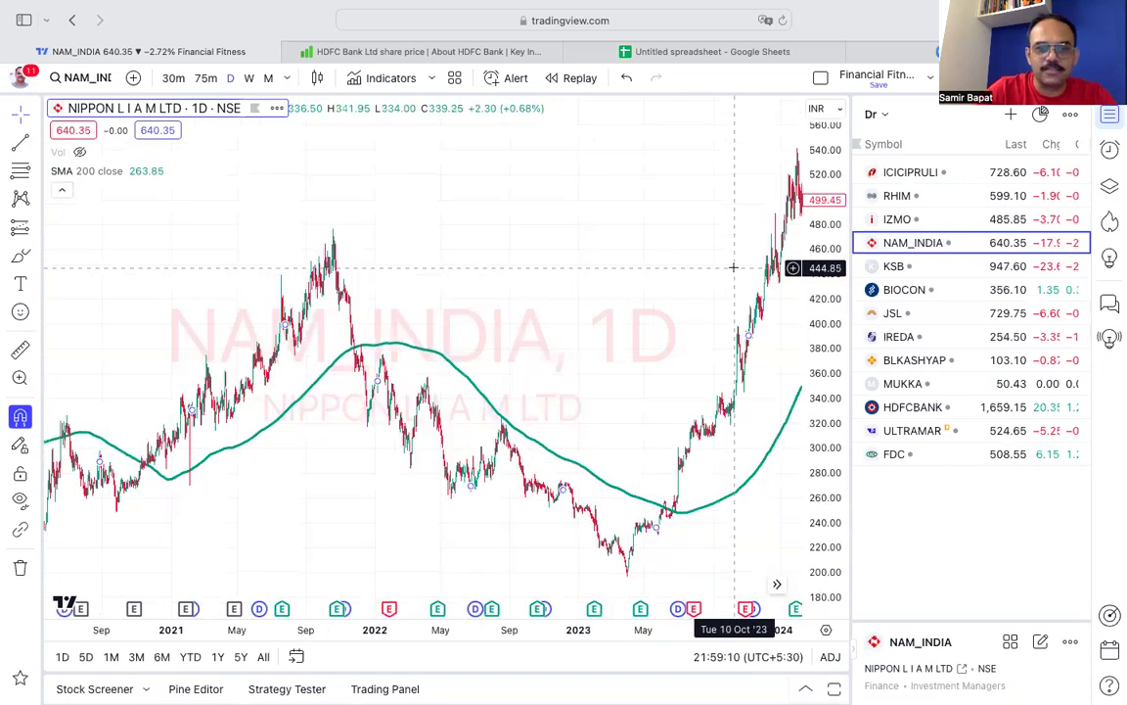
{"action": "scroll", "coordinate": [733, 267], "scroll_direction": "left", "scroll_amount": 3}
{"action": "scroll", "coordinate": [733, 267], "scroll_direction": "left", "scroll_amount": 2}
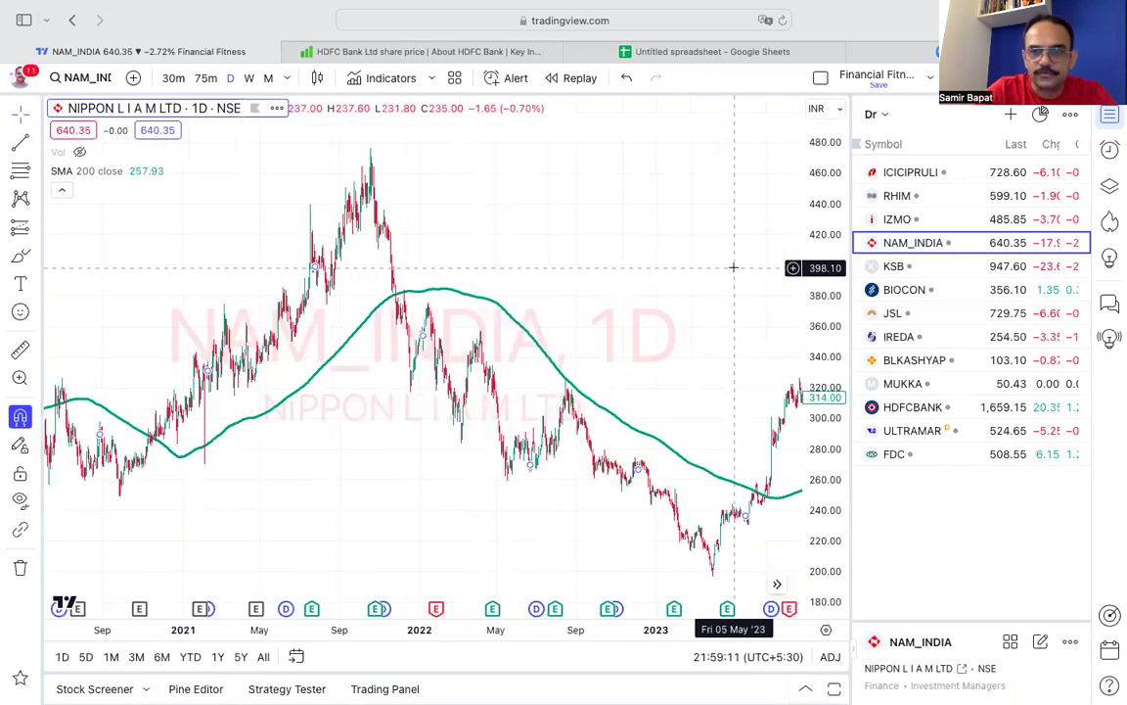
{"action": "scroll", "coordinate": [733, 266], "scroll_direction": "up", "scroll_amount": 2}
{"action": "scroll", "coordinate": [733, 266], "scroll_direction": "left", "scroll_amount": 1}
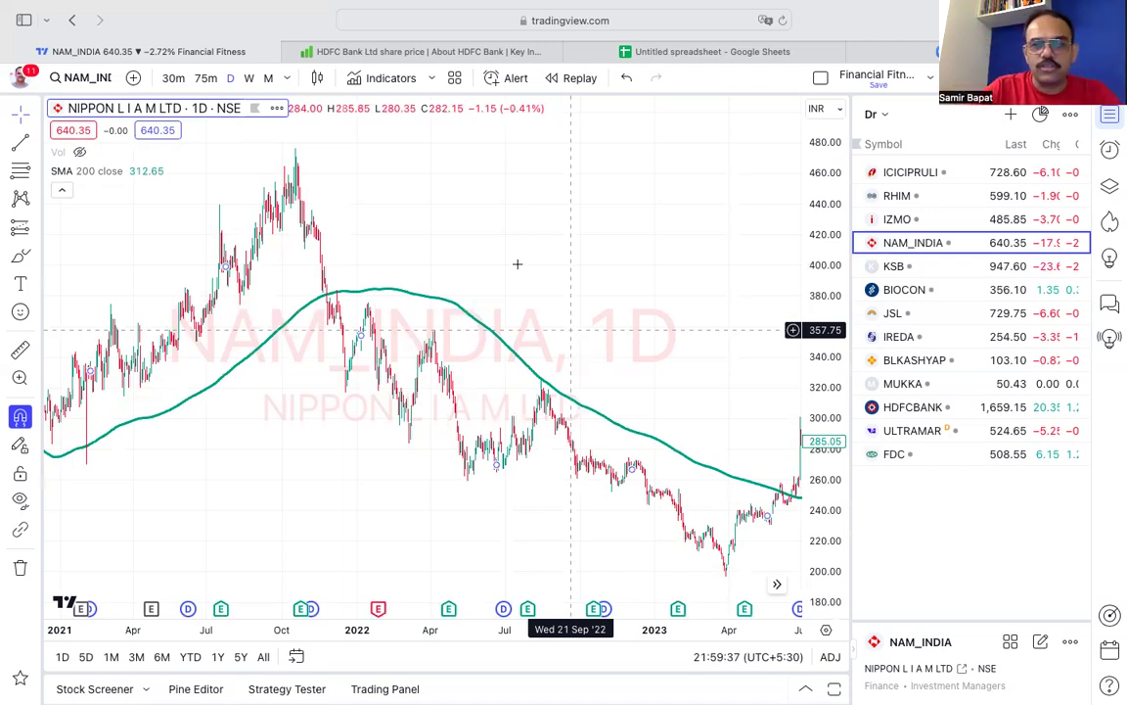
{"action": "scroll", "coordinate": [517, 263], "scroll_direction": "down", "scroll_amount": 2}
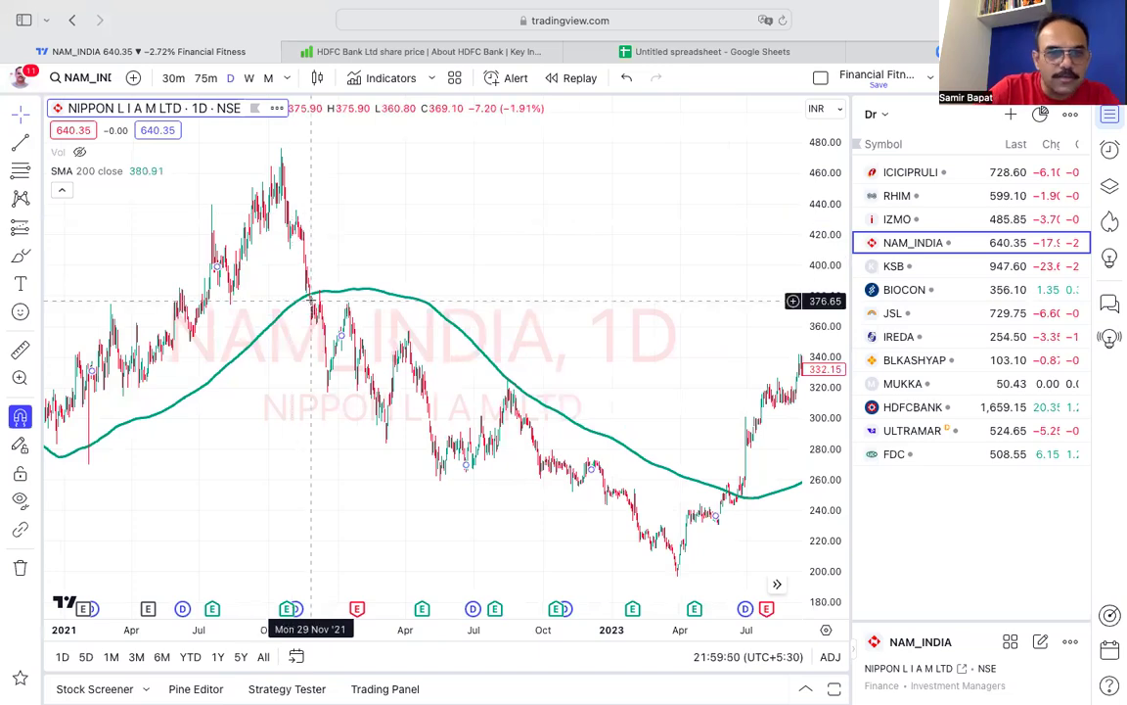
Step: Mark NAM_INDIA's SMA crossovers with cross lines at 375.90 on 29 November 2021 and at 255.15 in June 2023
{"action": "scroll", "coordinate": [312, 304], "scroll_direction": "up", "scroll_amount": 2}
{"action": "scroll", "coordinate": [260, 297], "scroll_direction": "up", "scroll_amount": 1}
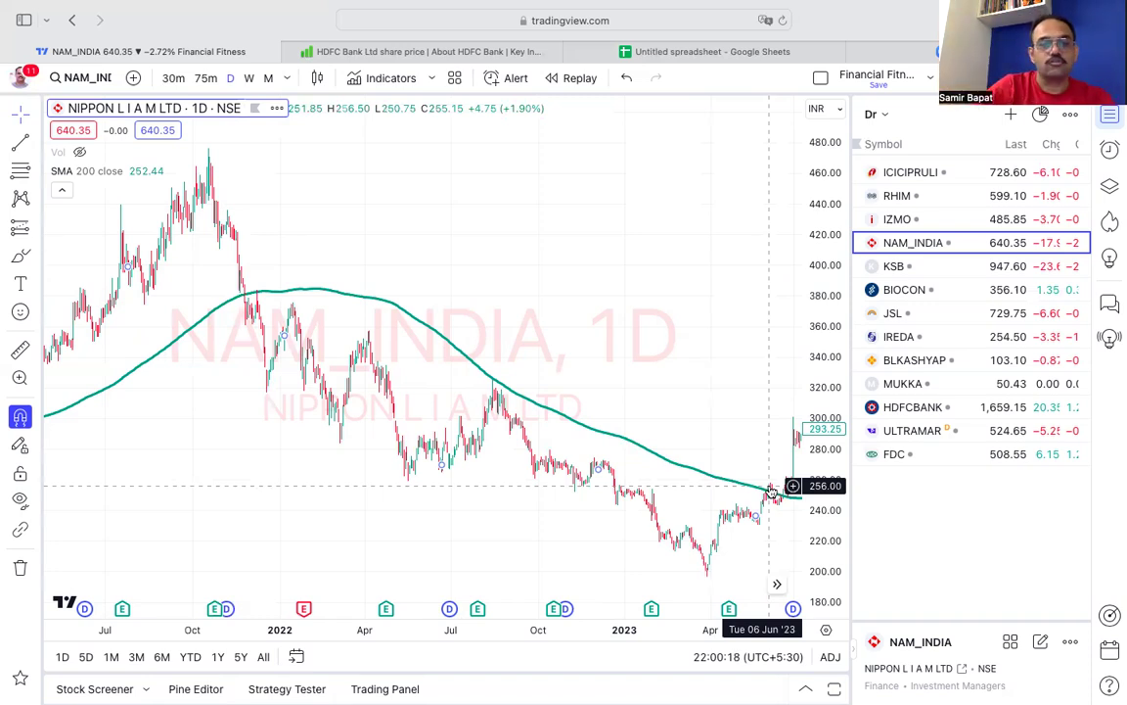
{"action": "left_click", "coordinate": [245, 302]}
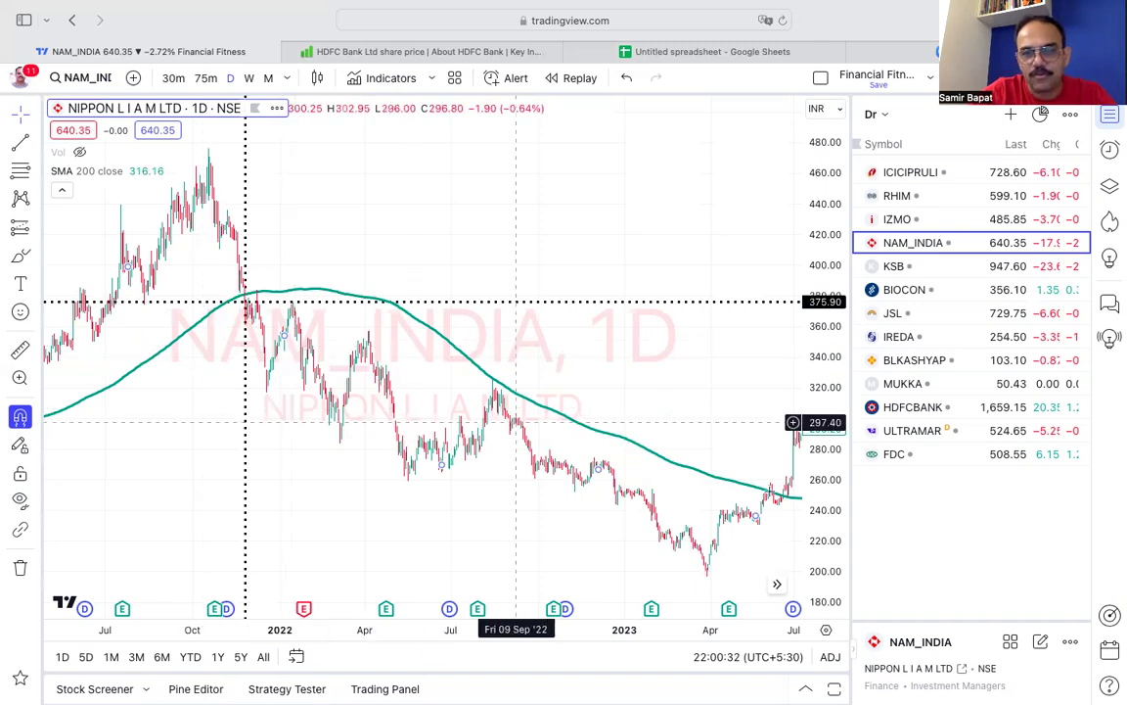
{"action": "left_click", "coordinate": [770, 486]}
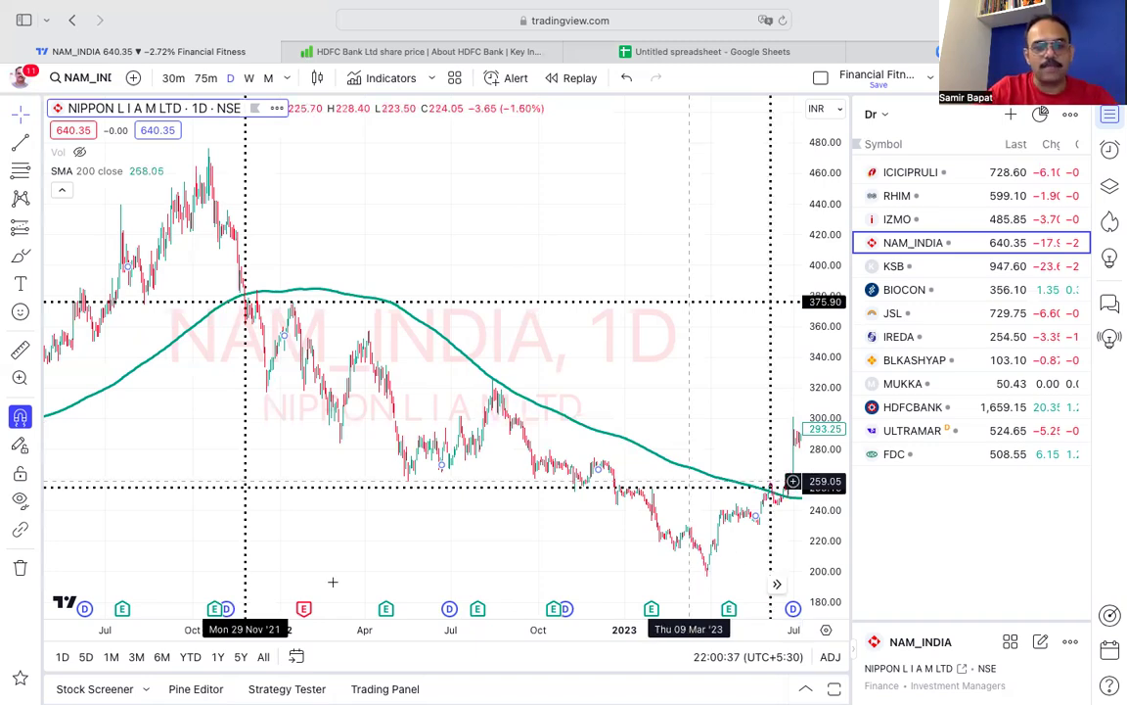
{"action": "scroll", "coordinate": [282, 574], "scroll_direction": "down", "scroll_amount": 2}
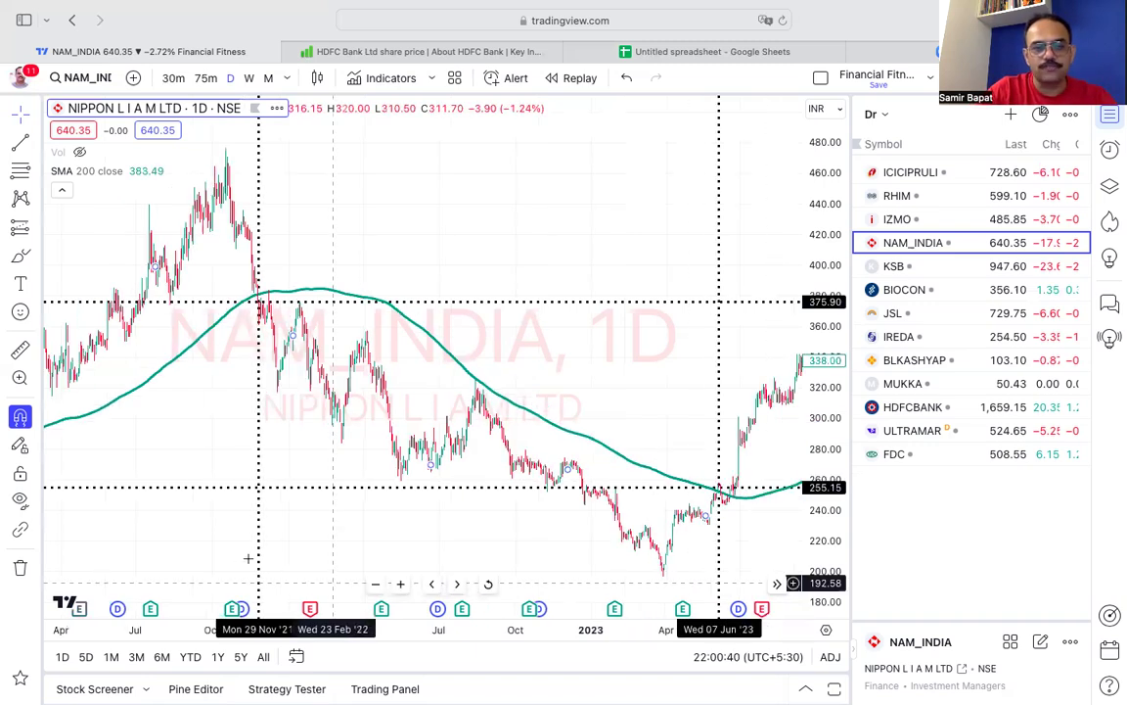
{"action": "scroll", "coordinate": [251, 564], "scroll_direction": "down", "scroll_amount": 1}
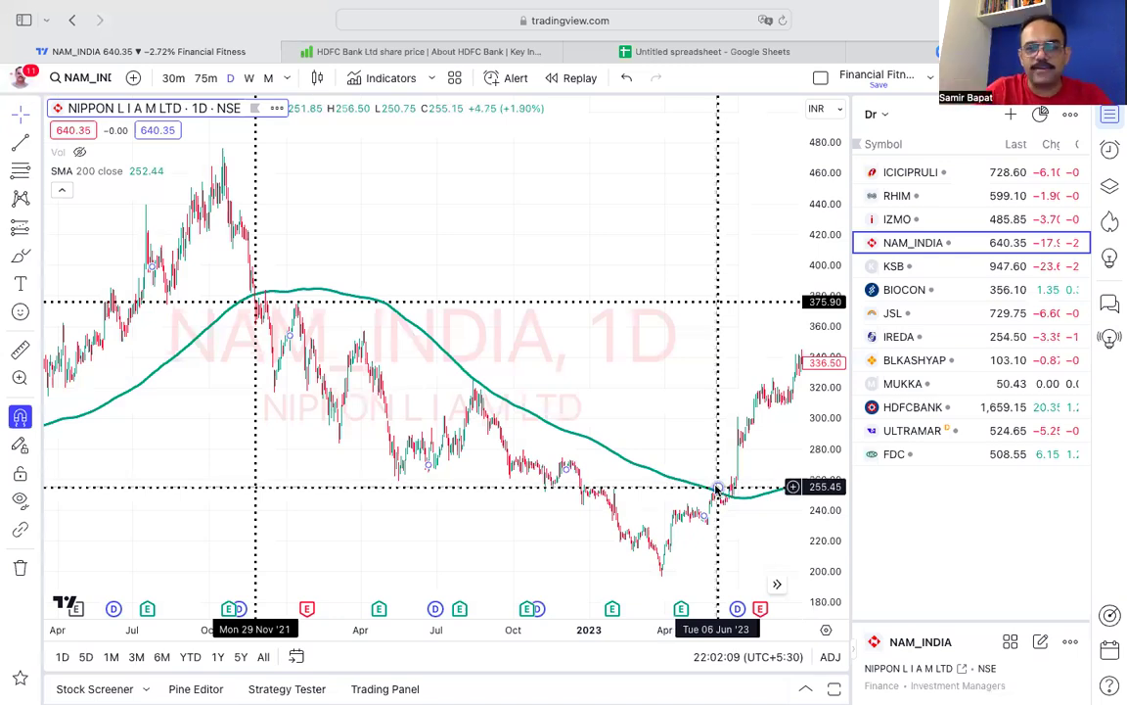
Step: Remove the cross line at 29 November 2021 from the NAM_INDIA chart
{"action": "scroll", "coordinate": [719, 486], "scroll_direction": "right", "scroll_amount": 3}
{"action": "scroll", "coordinate": [631, 301], "scroll_direction": "right", "scroll_amount": 4}
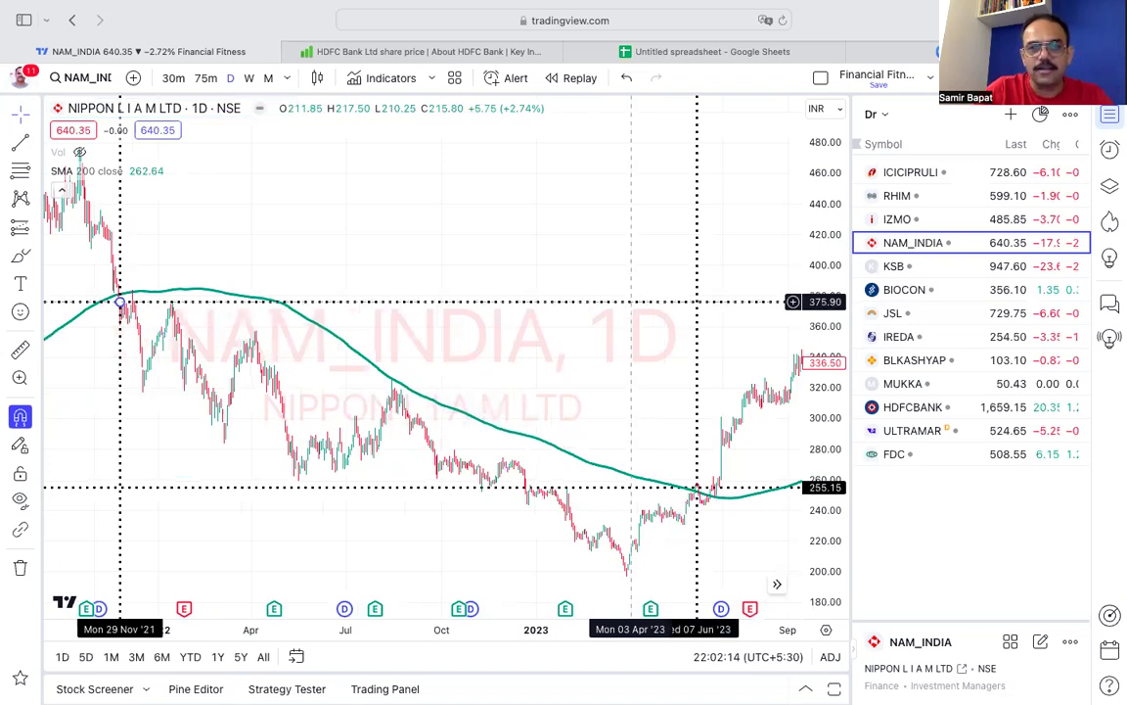
{"action": "key", "text": "Delete"}
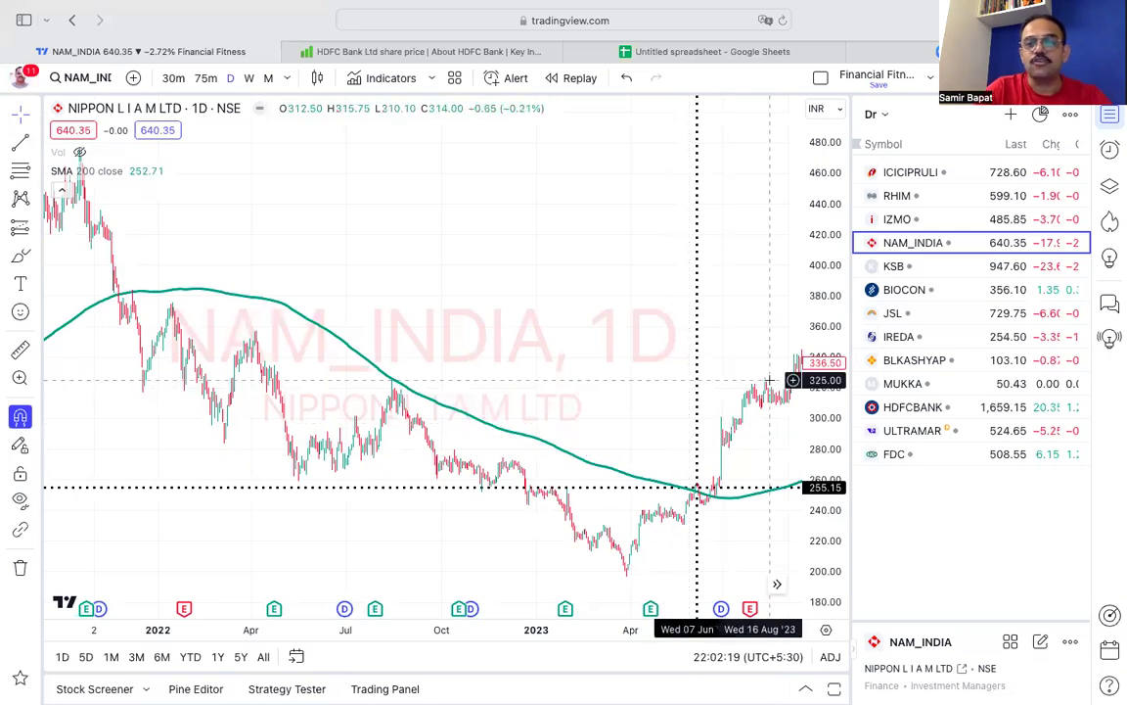
Step: Follow NAM_INDIA's price action relative to the 200-day SMA from the June 2023 crossover to mid-2024
{"action": "scroll", "coordinate": [770, 379], "scroll_direction": "right", "scroll_amount": 5}
{"action": "scroll", "coordinate": [583, 526], "scroll_direction": "right", "scroll_amount": 2}
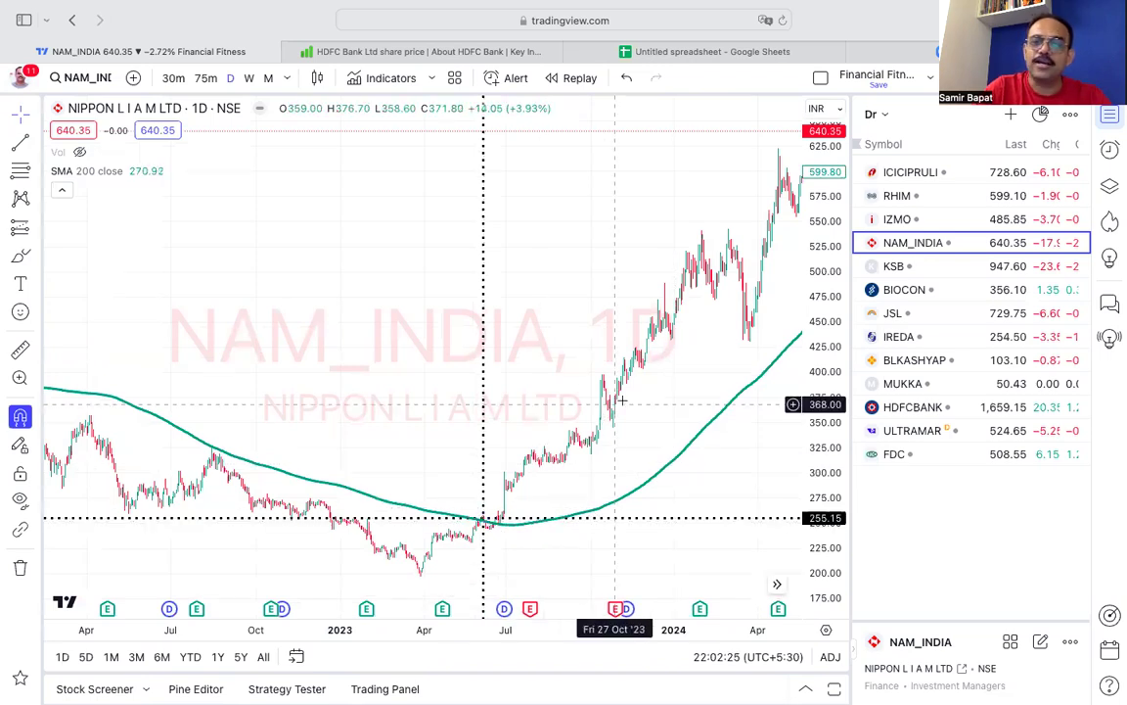
{"action": "scroll", "coordinate": [622, 400], "scroll_direction": "right", "scroll_amount": 3}
{"action": "scroll", "coordinate": [621, 400], "scroll_direction": "right", "scroll_amount": 3}
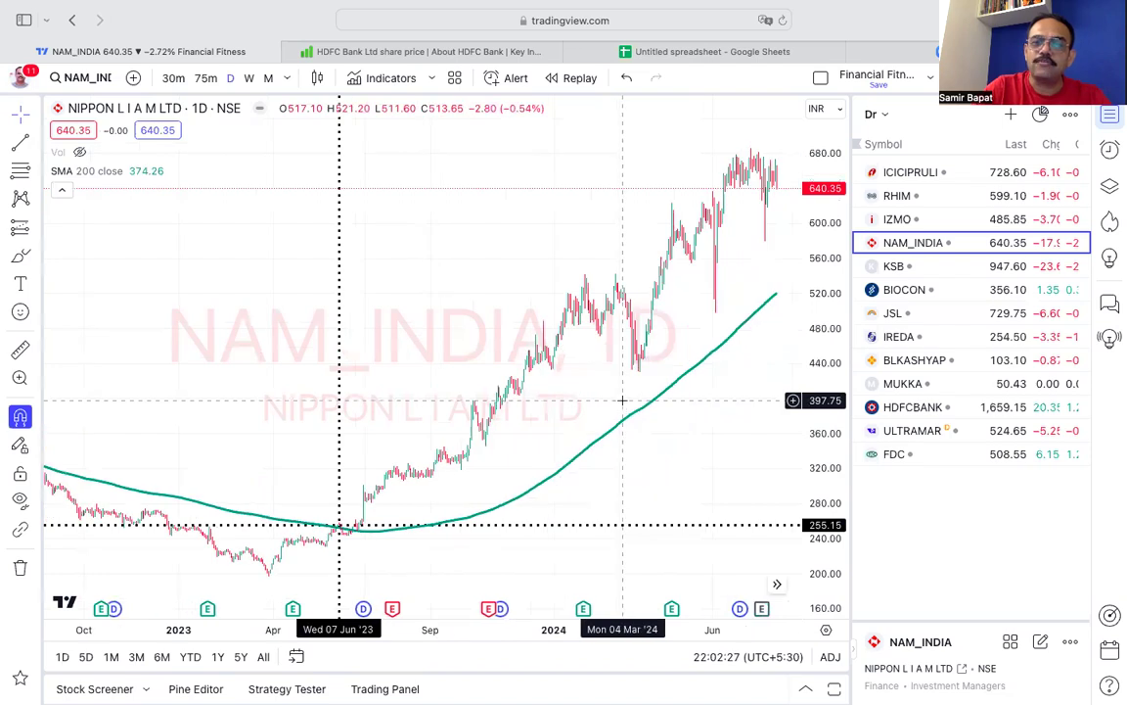
{"action": "scroll", "coordinate": [622, 399], "scroll_direction": "right", "scroll_amount": 3}
{"action": "scroll", "coordinate": [622, 400], "scroll_direction": "right", "scroll_amount": 1}
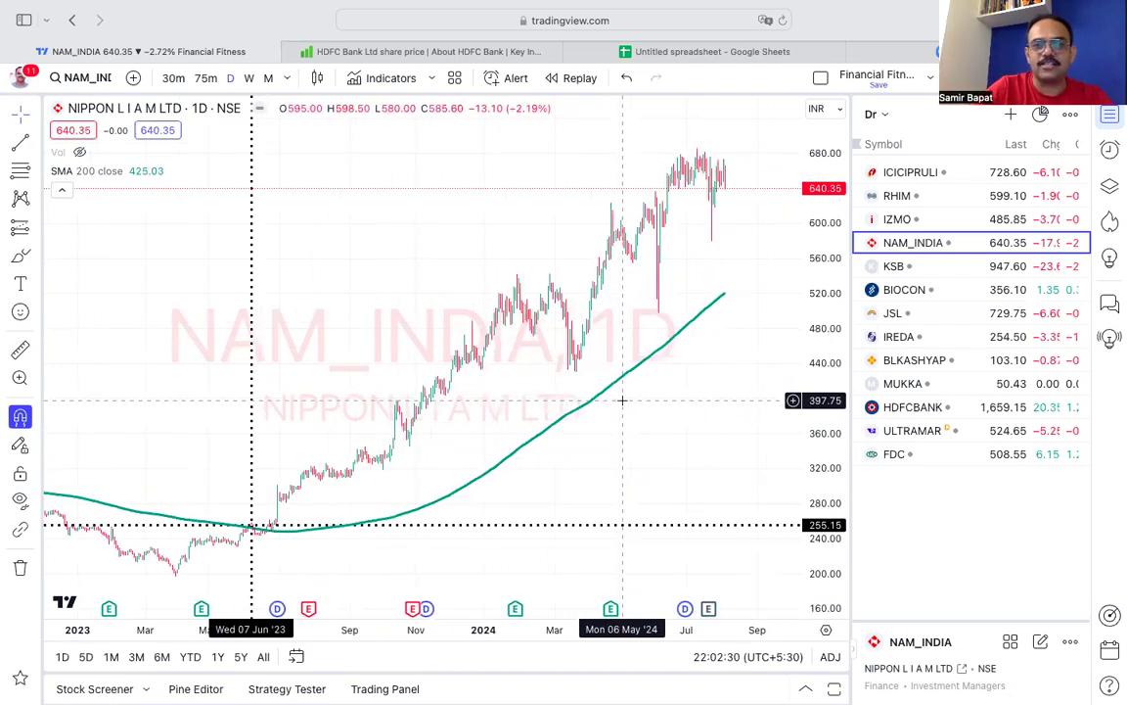
{"action": "scroll", "coordinate": [622, 400], "scroll_direction": "left", "scroll_amount": 3}
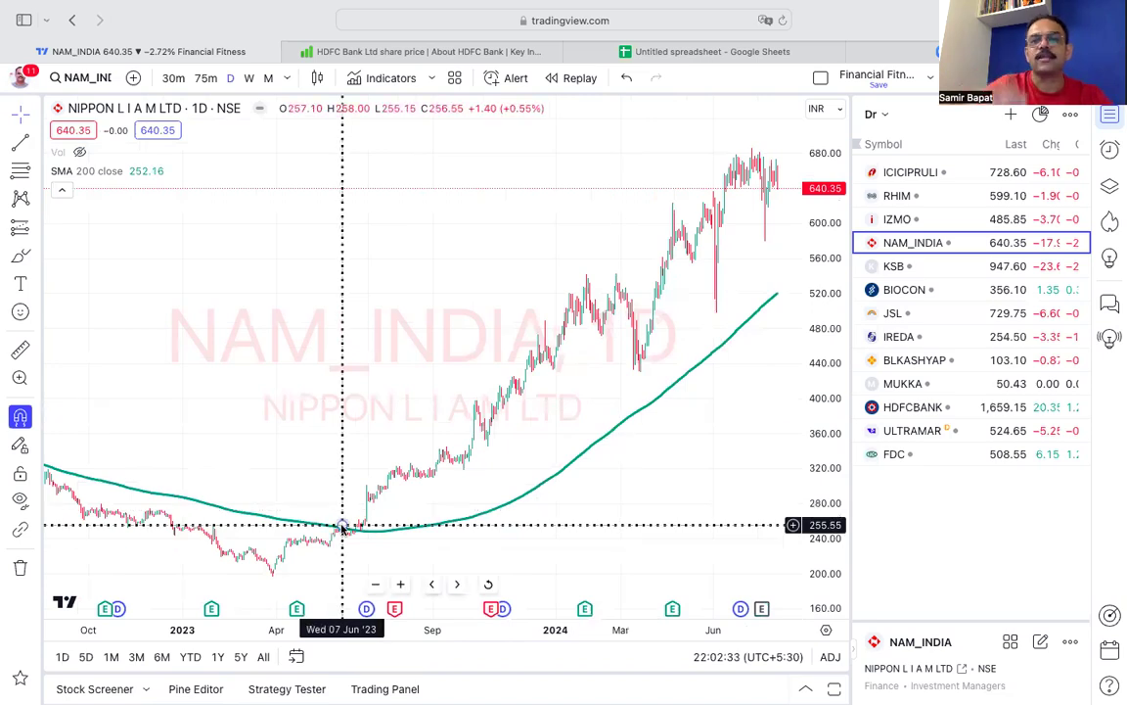
{"action": "left_click", "coordinate": [343, 528]}
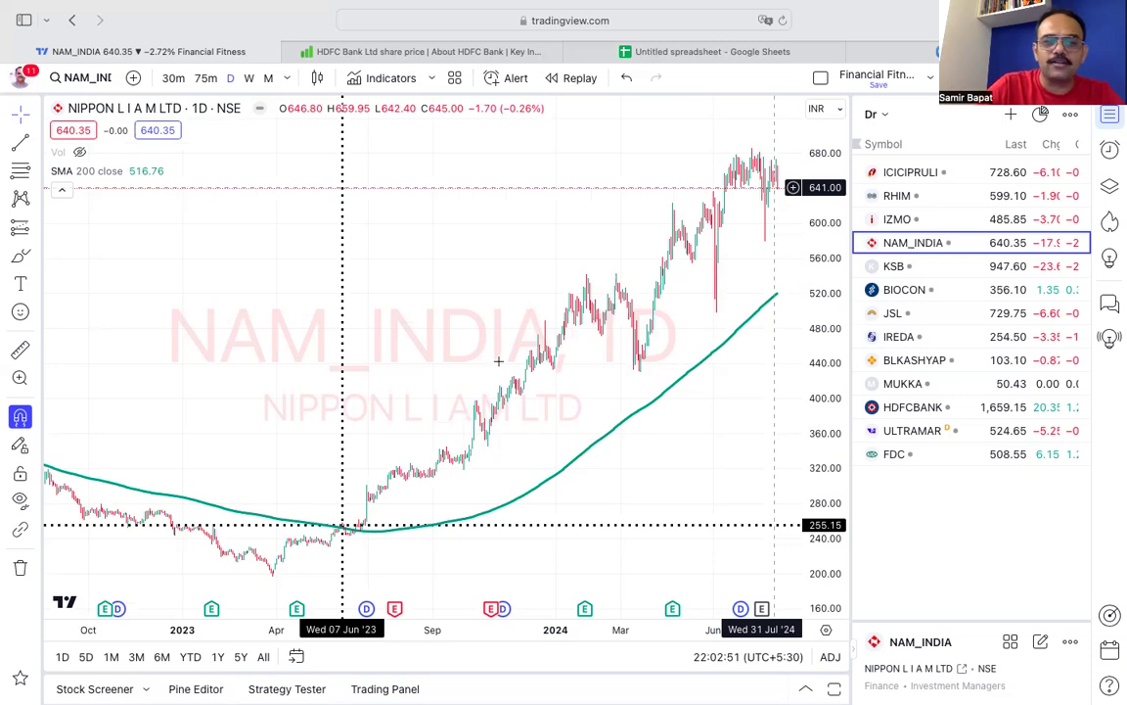
Step: Examine NAM_INDIA's daily candles around the June 2023 SMA crossover and compare them with the price action up to July 2024
{"action": "scroll", "coordinate": [498, 360], "scroll_direction": "left", "scroll_amount": 1}
{"action": "scroll", "coordinate": [498, 360], "scroll_direction": "down", "scroll_amount": 2}
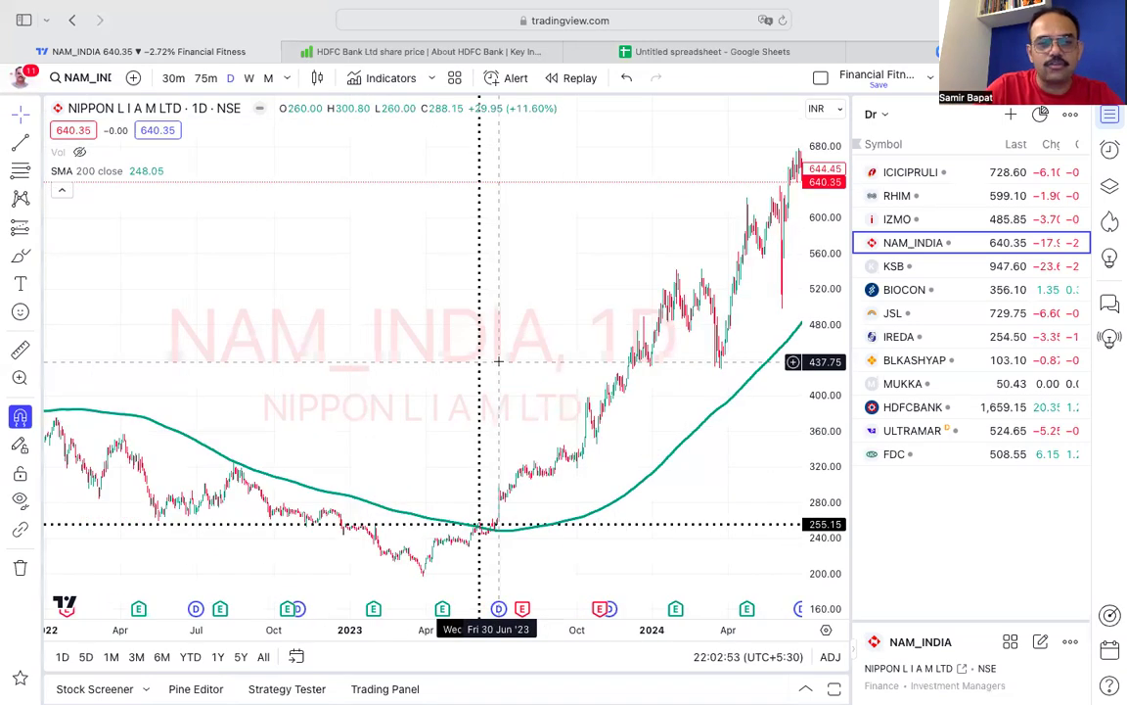
{"action": "scroll", "coordinate": [499, 360], "scroll_direction": "down", "scroll_amount": 2}
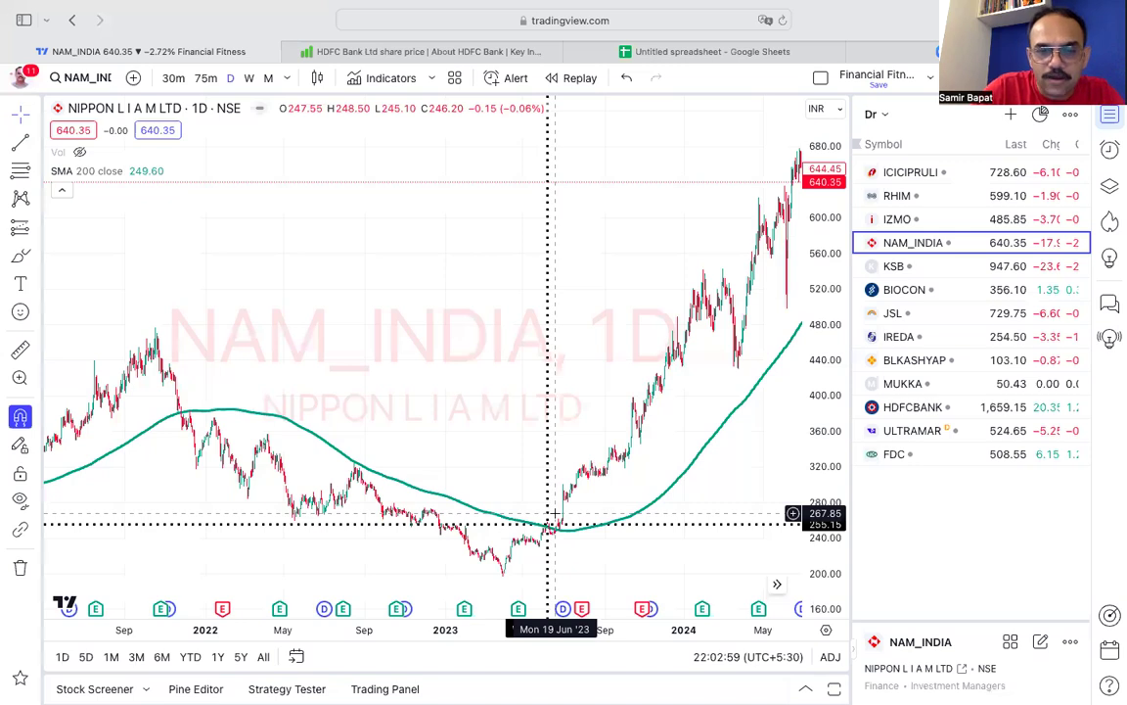
{"action": "scroll", "coordinate": [555, 512], "scroll_direction": "up", "scroll_amount": 3}
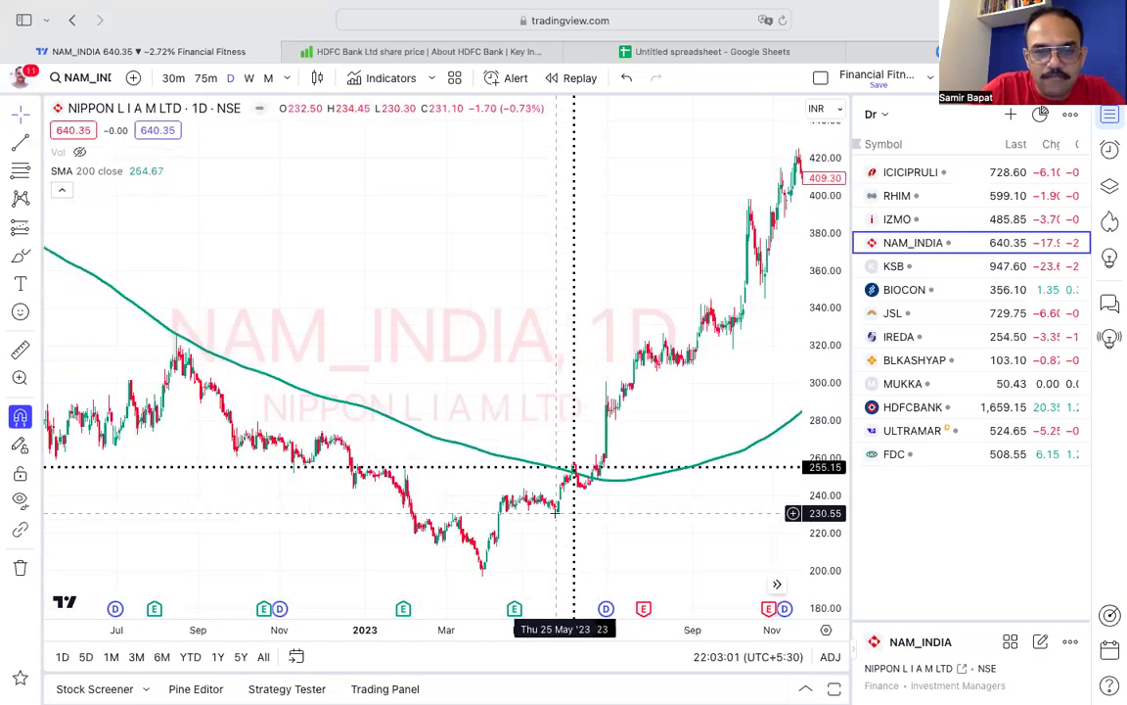
{"action": "scroll", "coordinate": [555, 512], "scroll_direction": "up", "scroll_amount": 2}
{"action": "scroll", "coordinate": [555, 512], "scroll_direction": "up", "scroll_amount": 2}
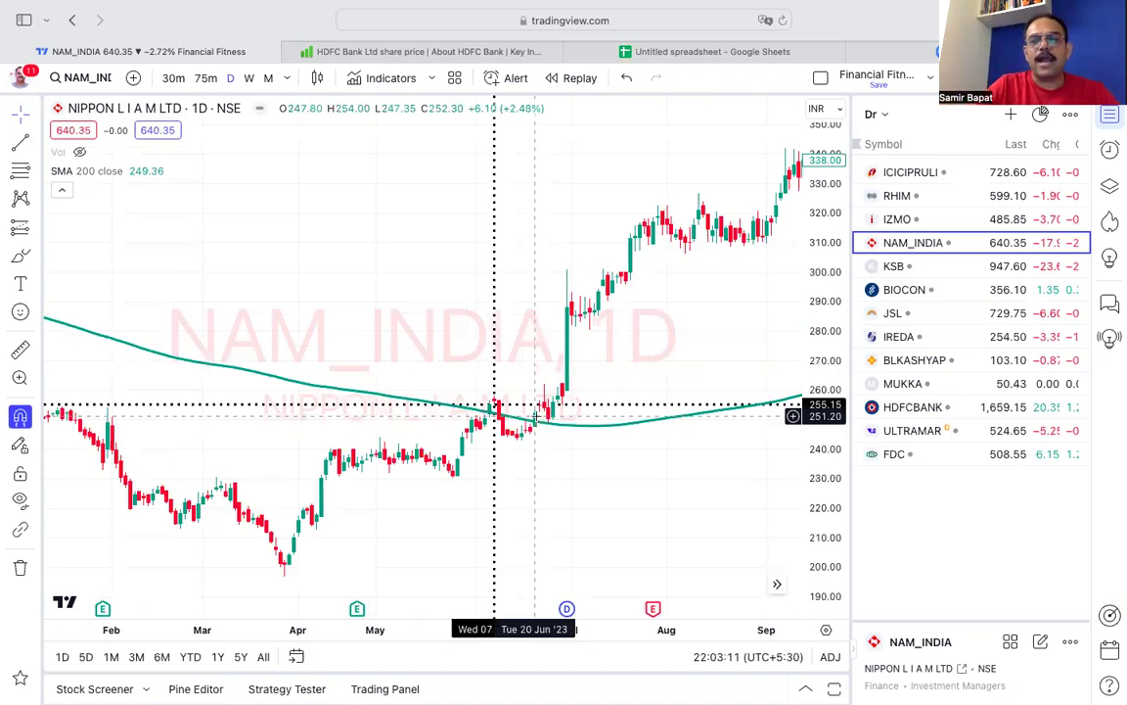
{"action": "scroll", "coordinate": [536, 416], "scroll_direction": "down", "scroll_amount": 2}
{"action": "scroll", "coordinate": [537, 416], "scroll_direction": "down", "scroll_amount": 2}
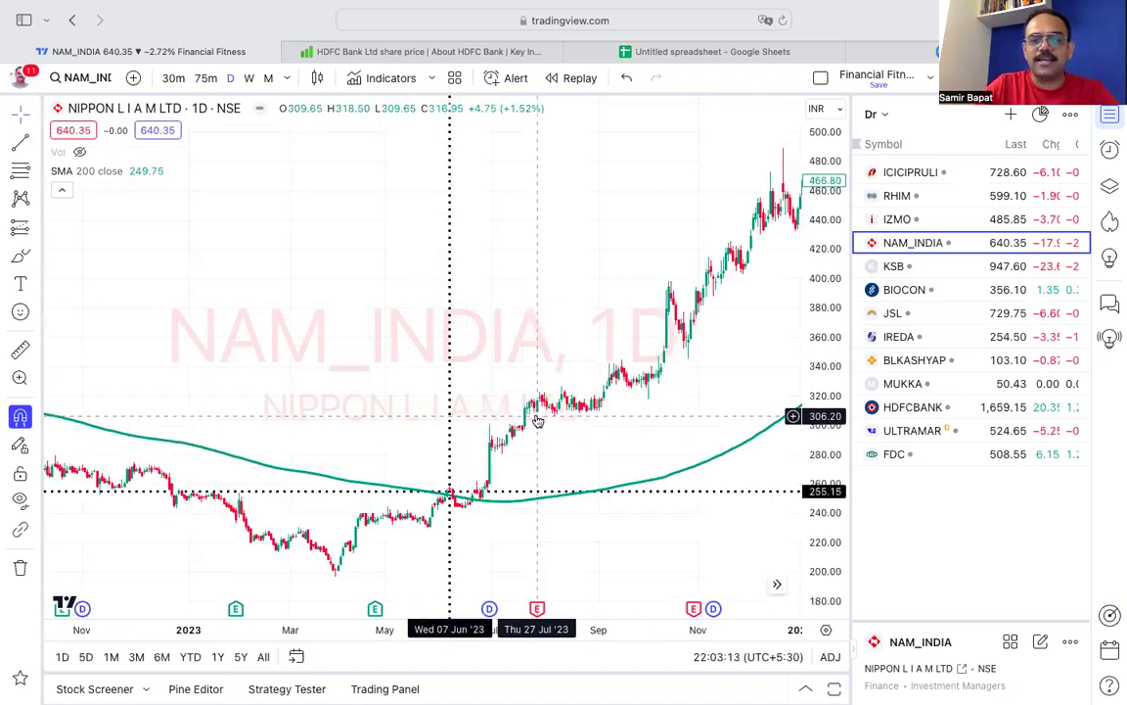
{"action": "scroll", "coordinate": [536, 417], "scroll_direction": "down", "scroll_amount": 2}
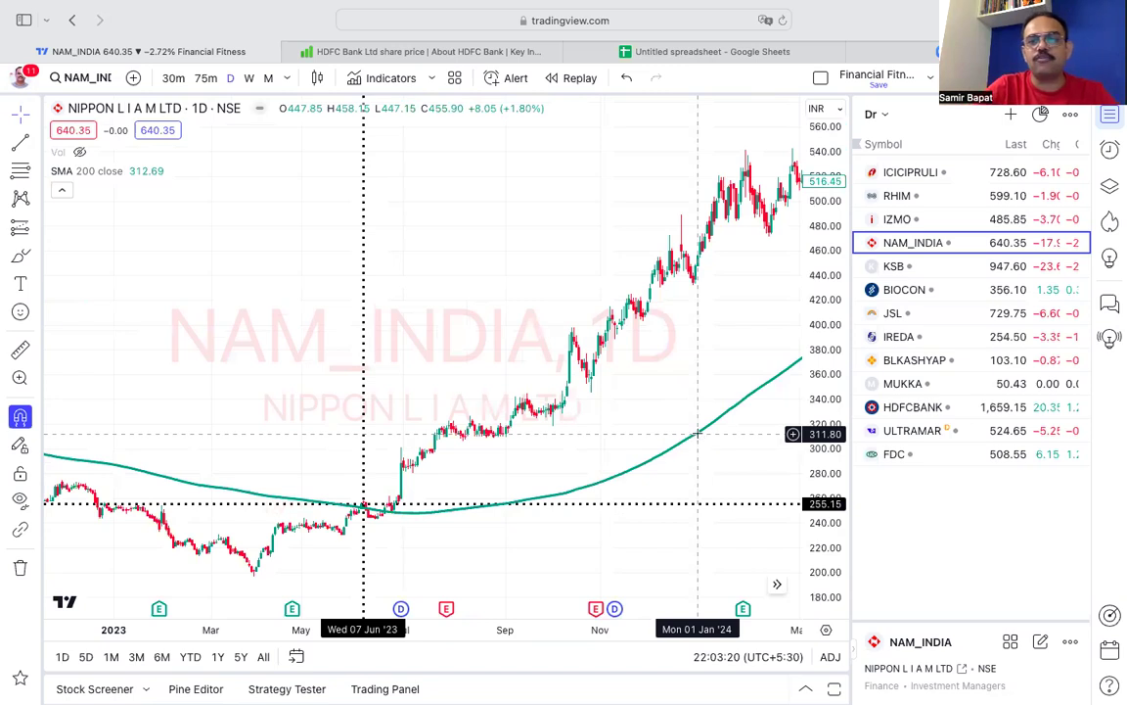
{"action": "scroll", "coordinate": [698, 436], "scroll_direction": "right", "scroll_amount": 3}
{"action": "scroll", "coordinate": [698, 433], "scroll_direction": "right", "scroll_amount": 5}
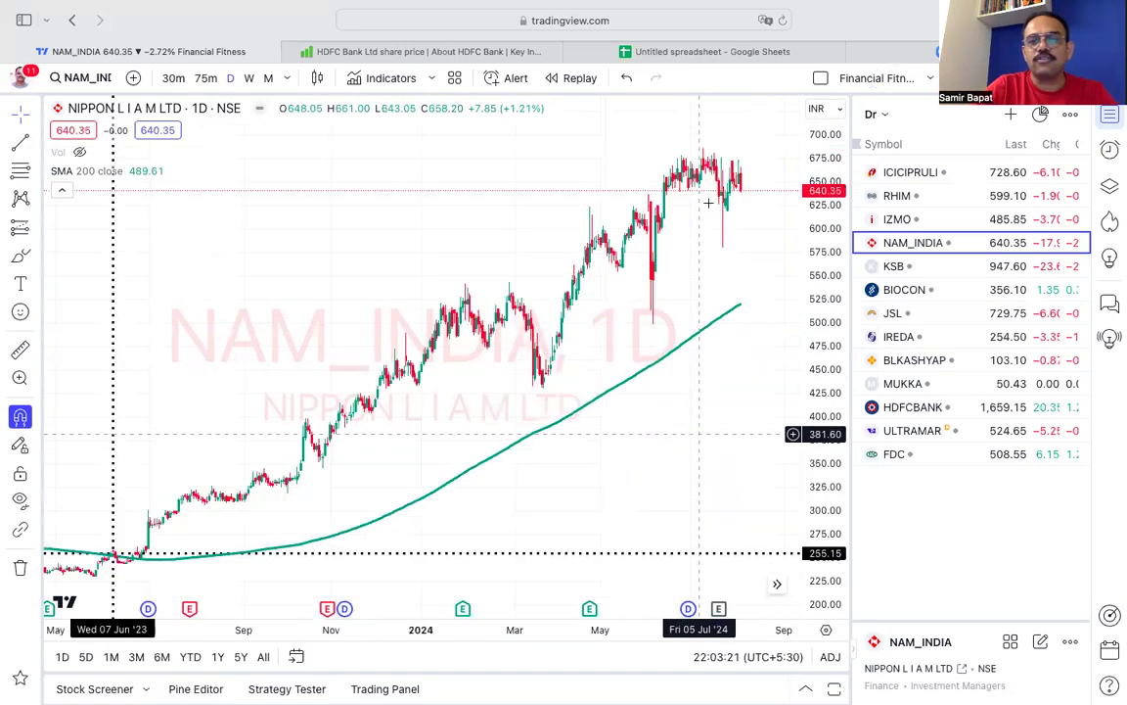
{"action": "scroll", "coordinate": [688, 215], "scroll_direction": "right", "scroll_amount": 1}
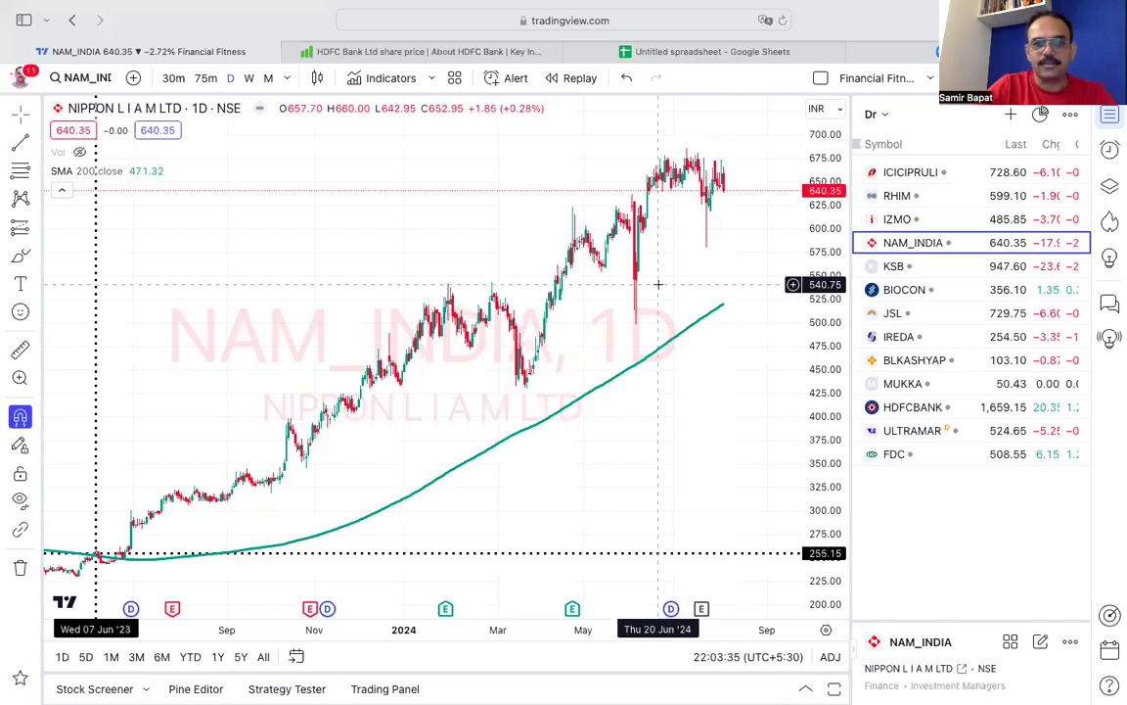
Step: Remove the cross line at 7 June 2023 from the NAM_INDIA chart
{"action": "scroll", "coordinate": [663, 284], "scroll_direction": "down", "scroll_amount": 3}
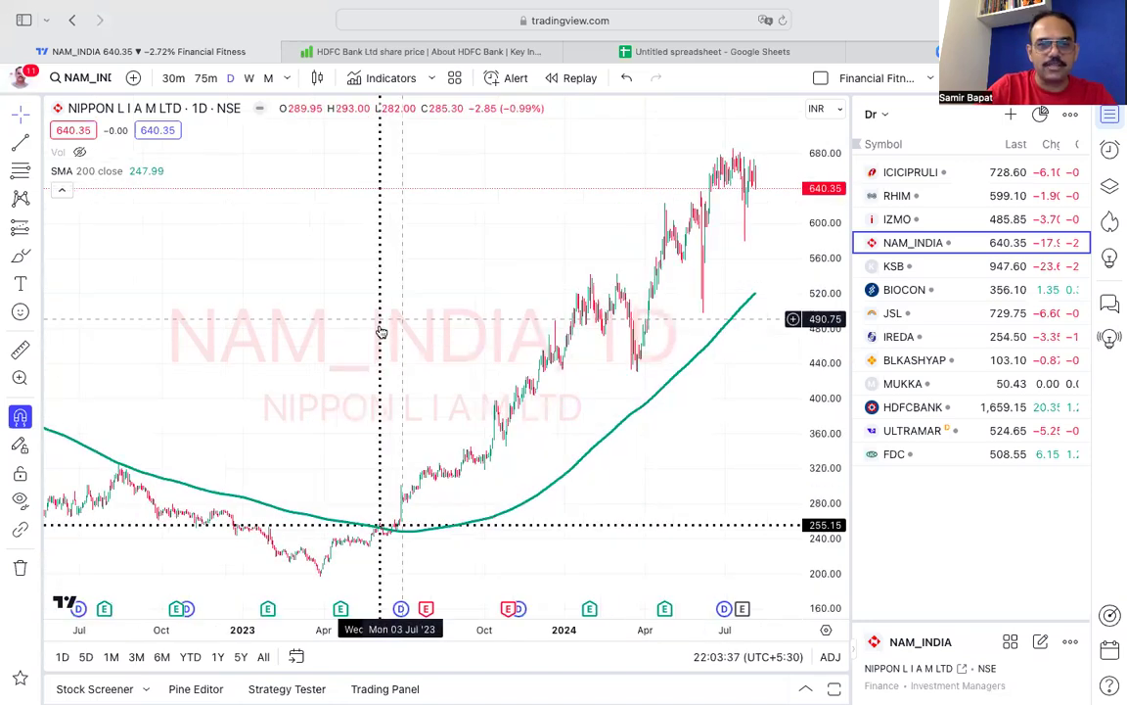
{"action": "key", "text": "Delete"}
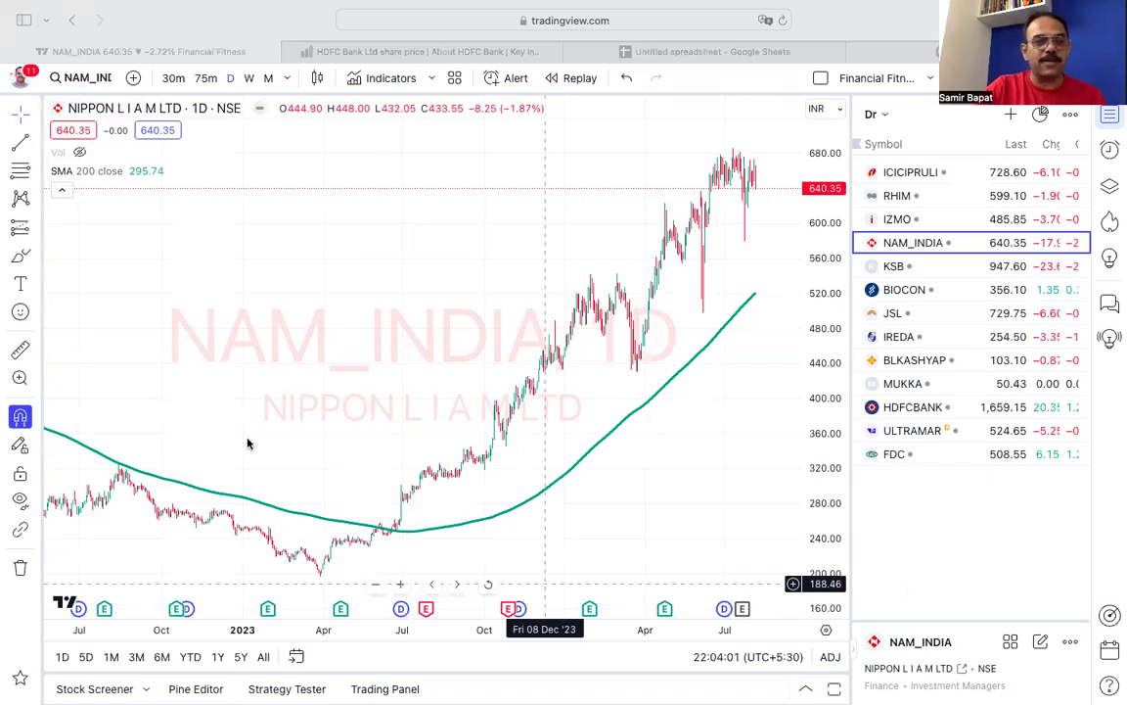
Step: Switch to the Keynote presentation and read slide 52, the rules to trade the simple moving average
{"action": "key", "text": "super+Tab"}
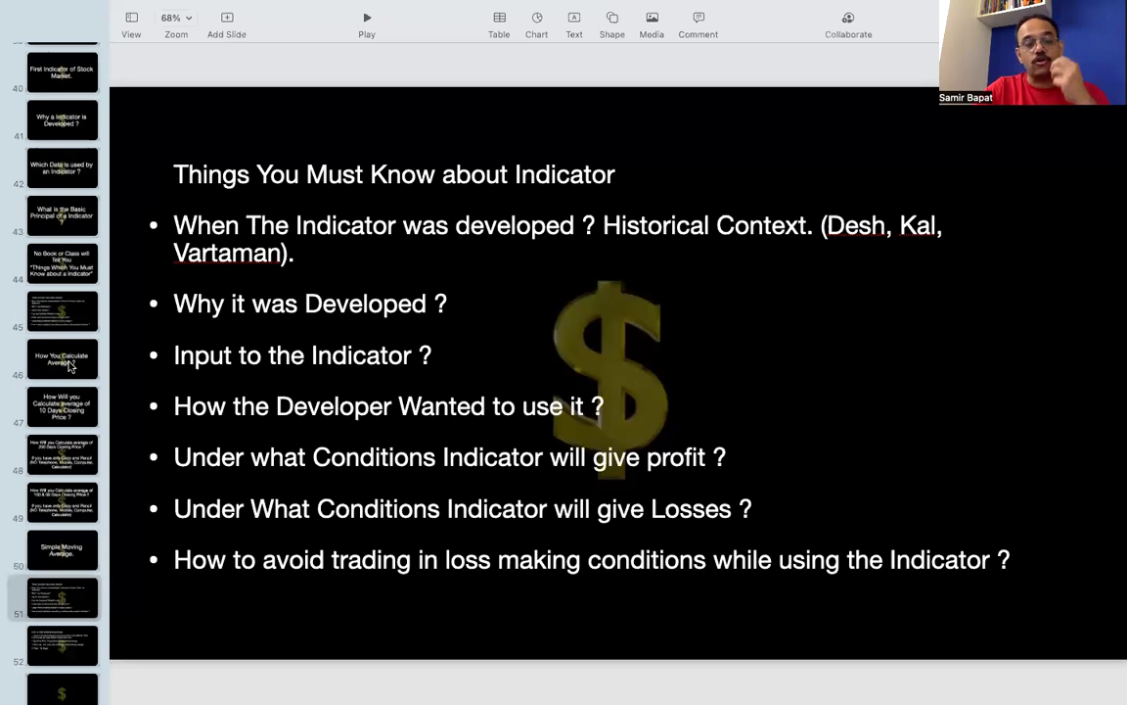
{"action": "scroll", "coordinate": [68, 365], "scroll_direction": "down", "scroll_amount": 3}
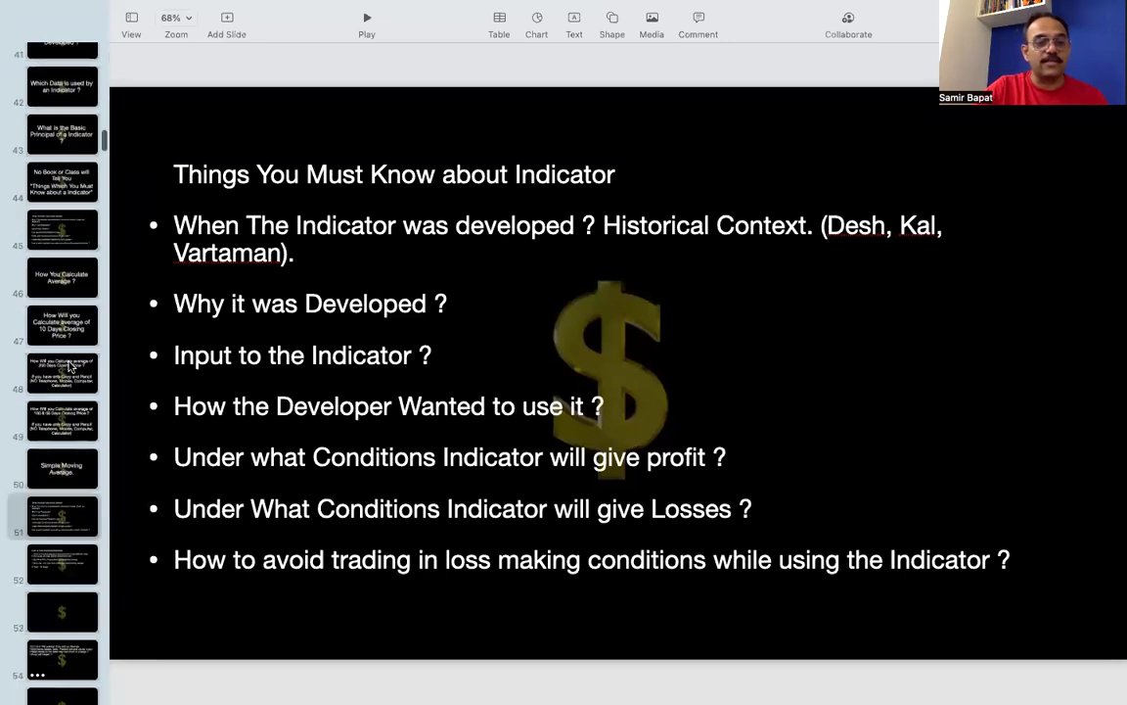
{"action": "scroll", "coordinate": [59, 470], "scroll_direction": "down", "scroll_amount": 3}
{"action": "left_click", "coordinate": [61, 473]}
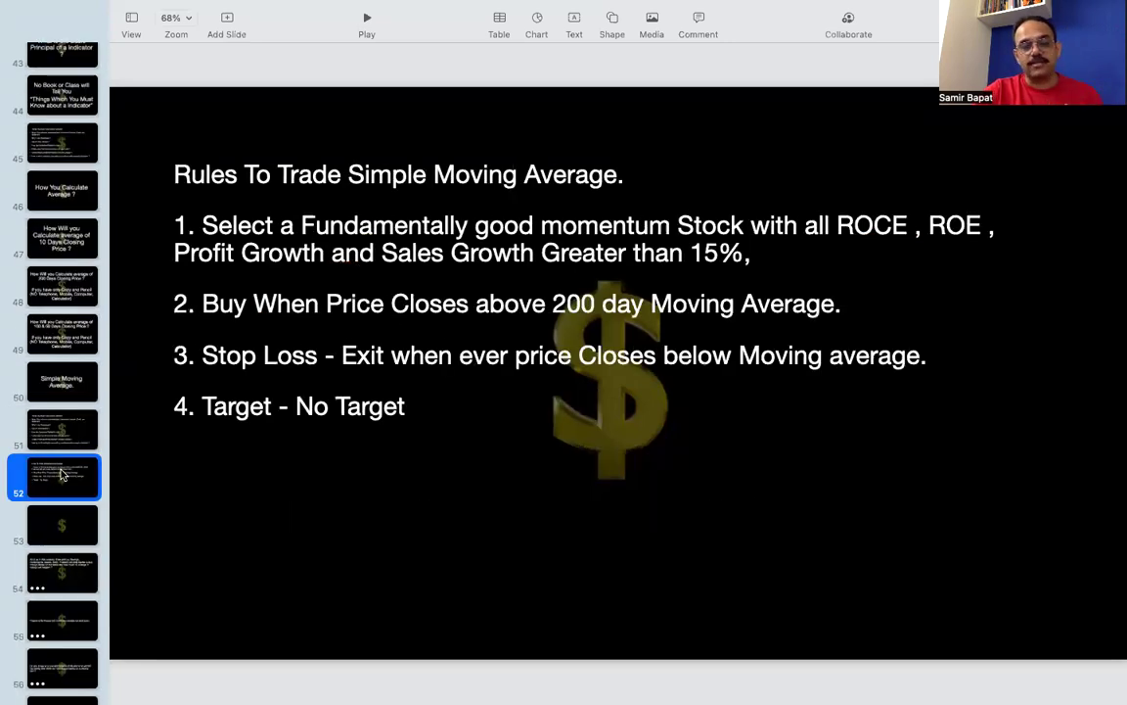
{"action": "left_click", "coordinate": [256, 661]}
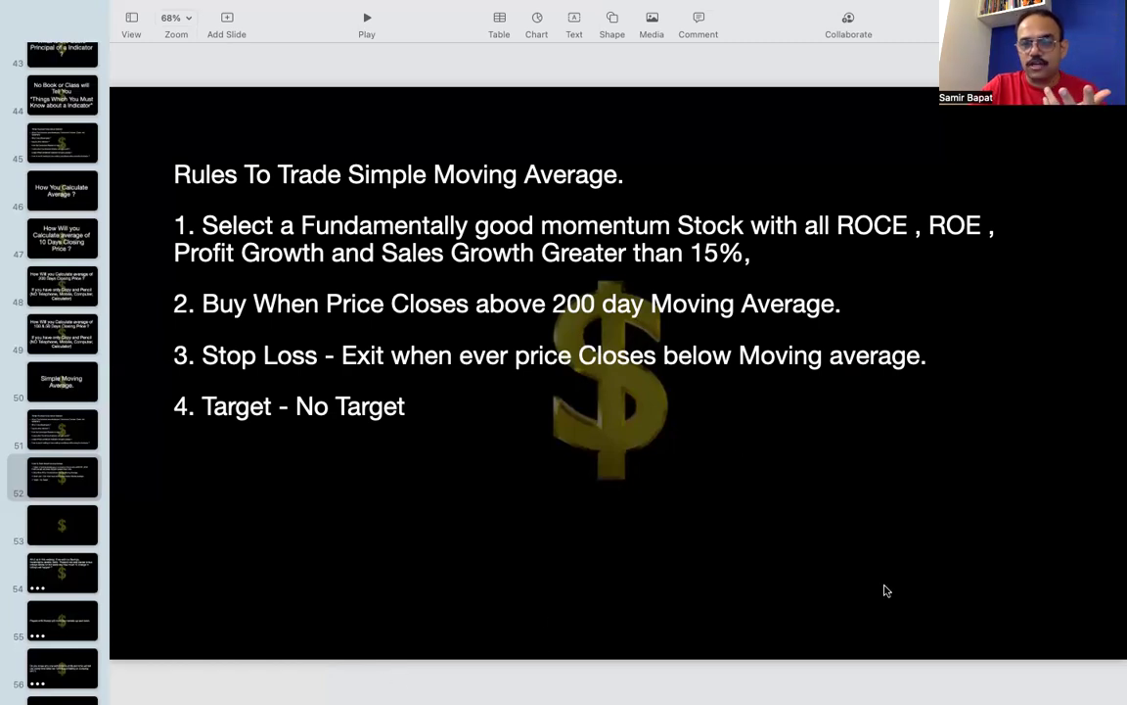
{"action": "key", "text": "super+Tab"}
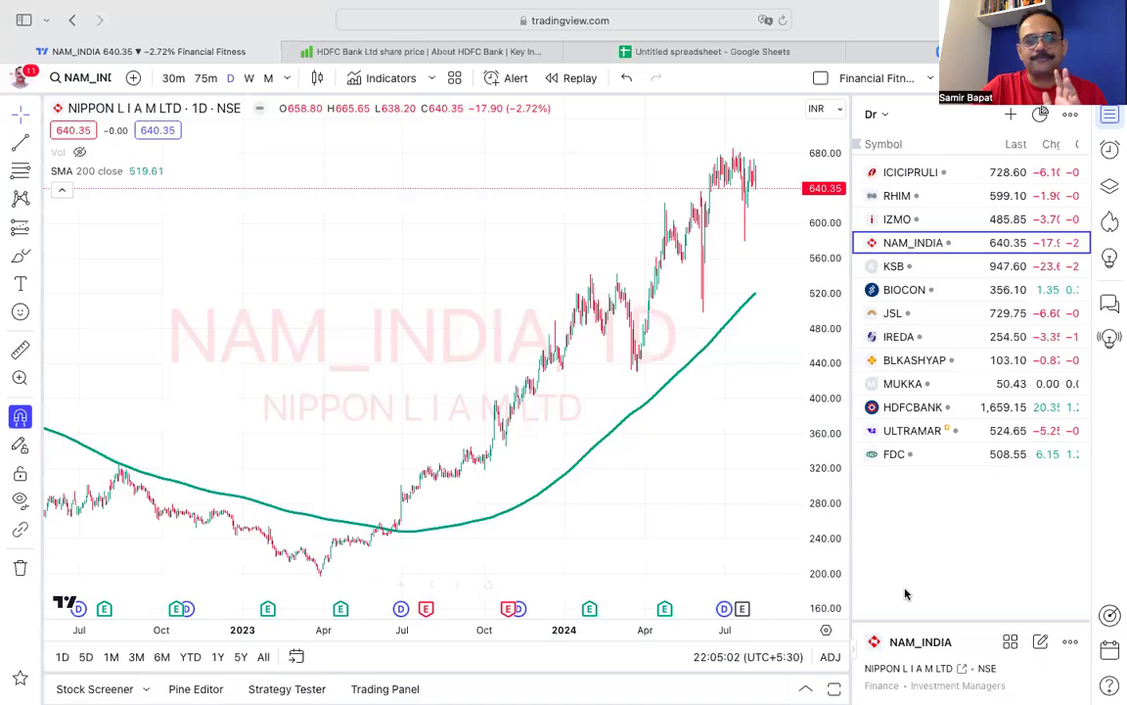
{"action": "key", "text": "super+Tab"}
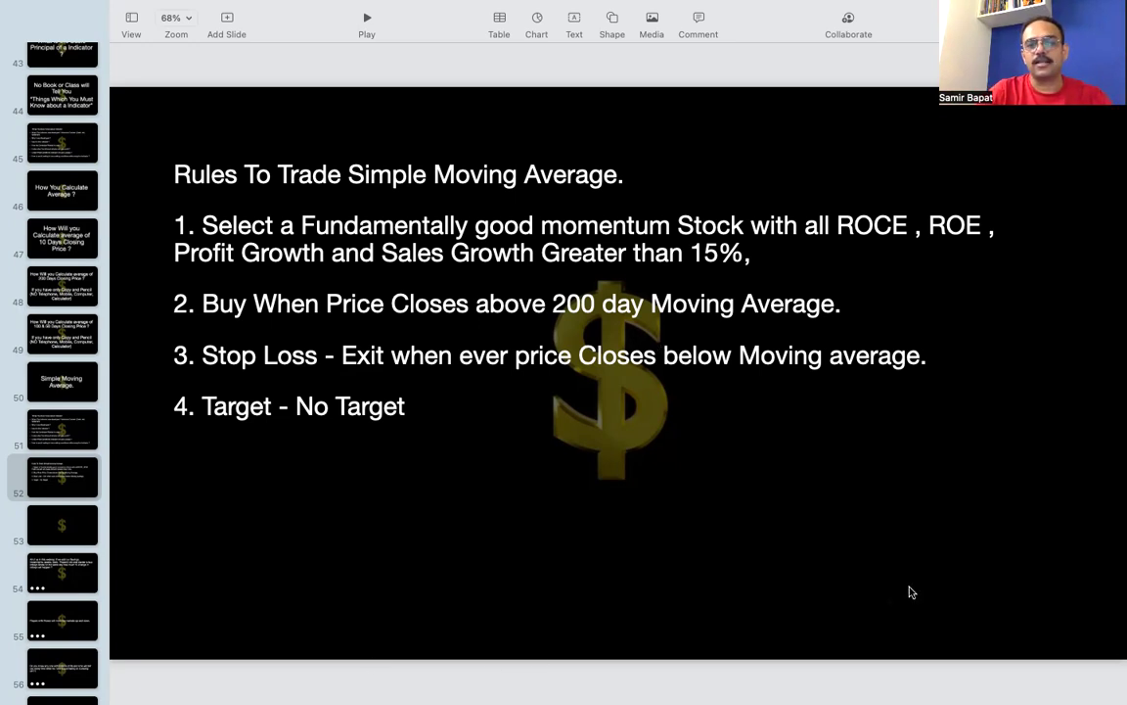
Step: Switch to Screener in the browser and start a new stock screen
{"action": "key", "text": "super+Tab"}
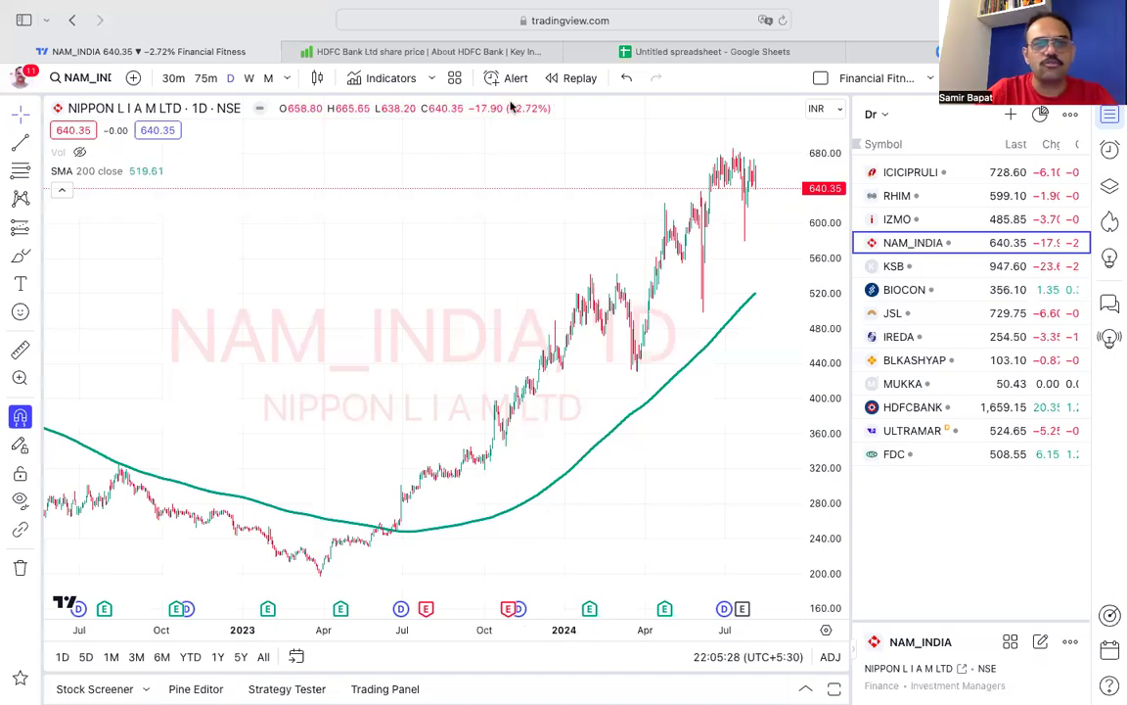
{"action": "left_click", "coordinate": [497, 52]}
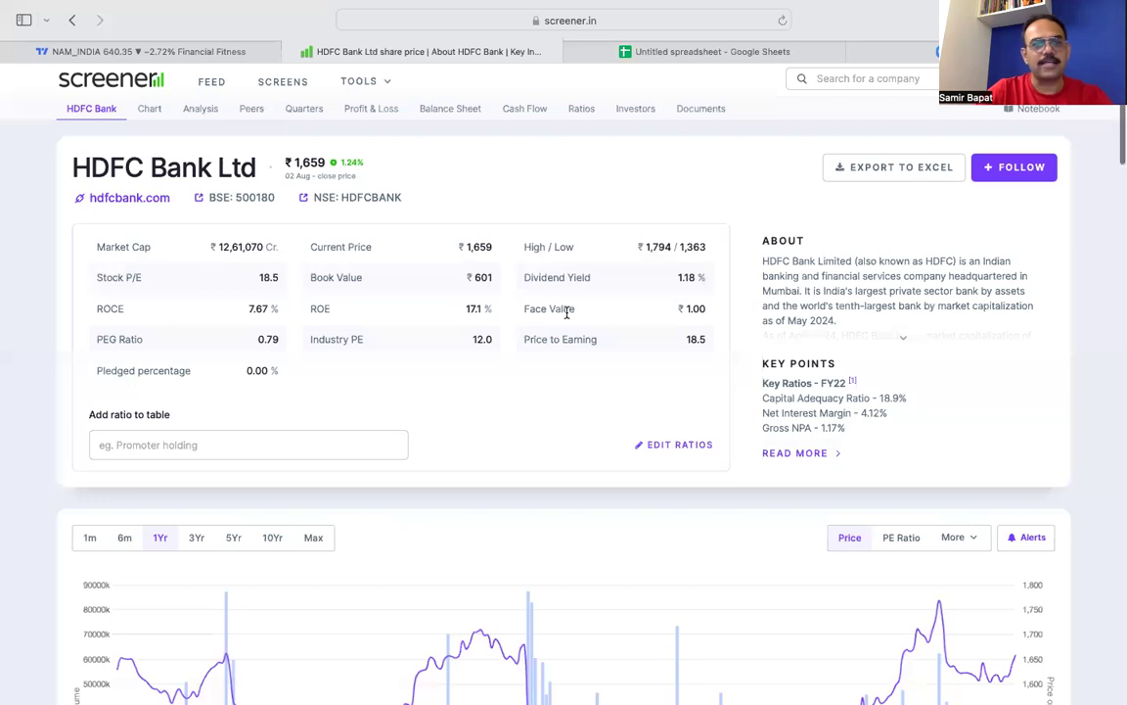
{"action": "left_click", "coordinate": [281, 84]}
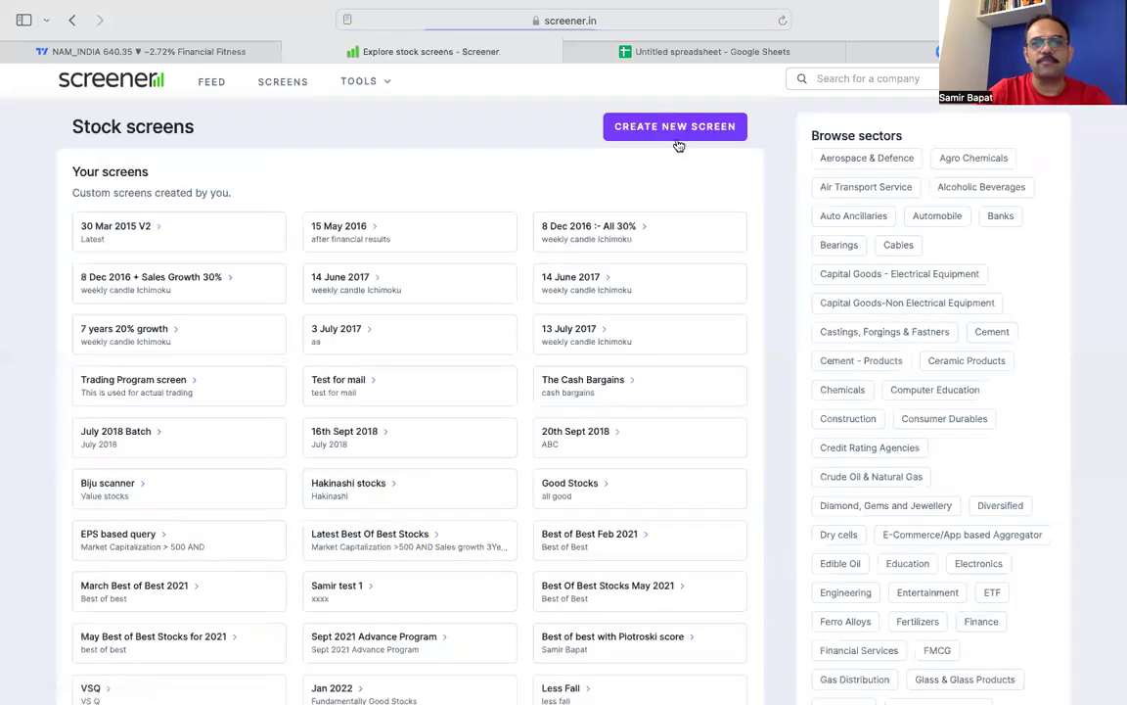
{"action": "left_click", "coordinate": [680, 127]}
Step: Enter the first query condition as Return on capital employed >15 AND
{"action": "left_click", "coordinate": [442, 195]}
{"action": "type", "text": "roce"}
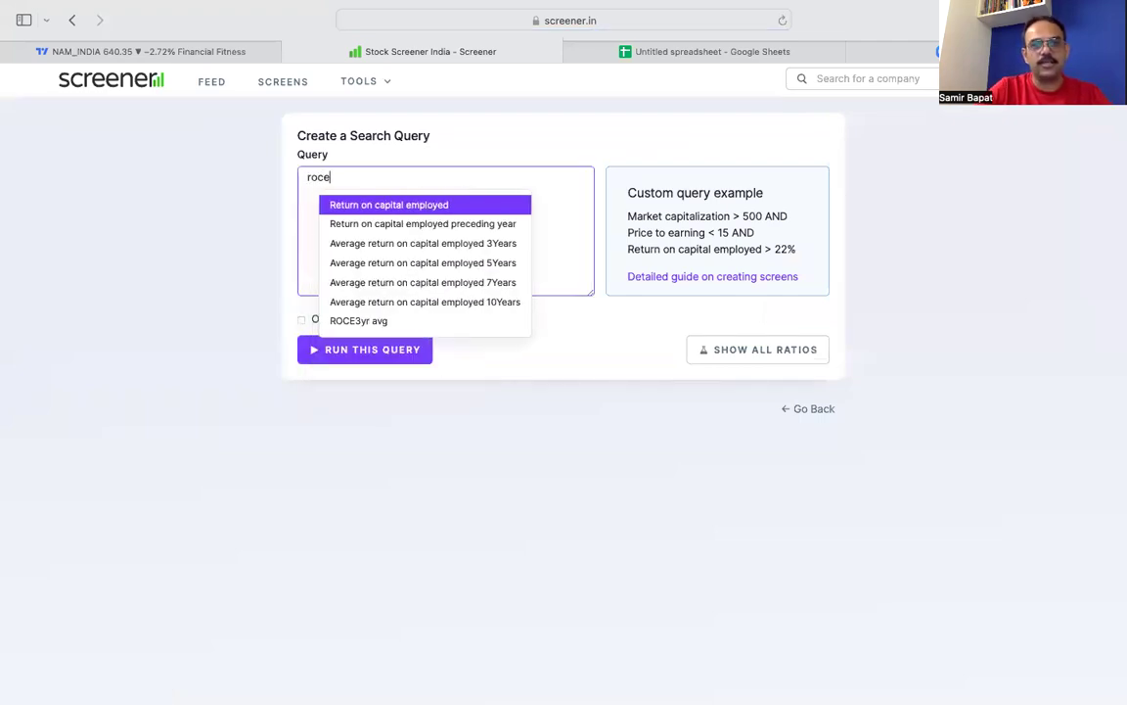
{"action": "key", "text": "Return"}
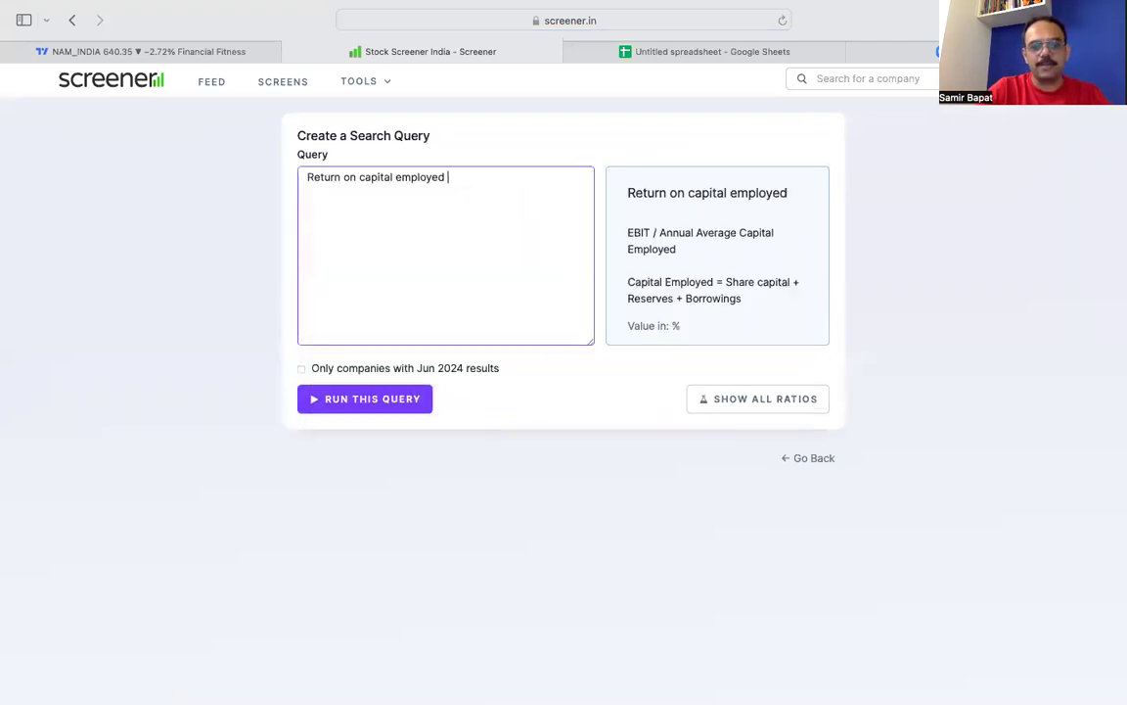
{"action": "type", "text": ">15 and"}
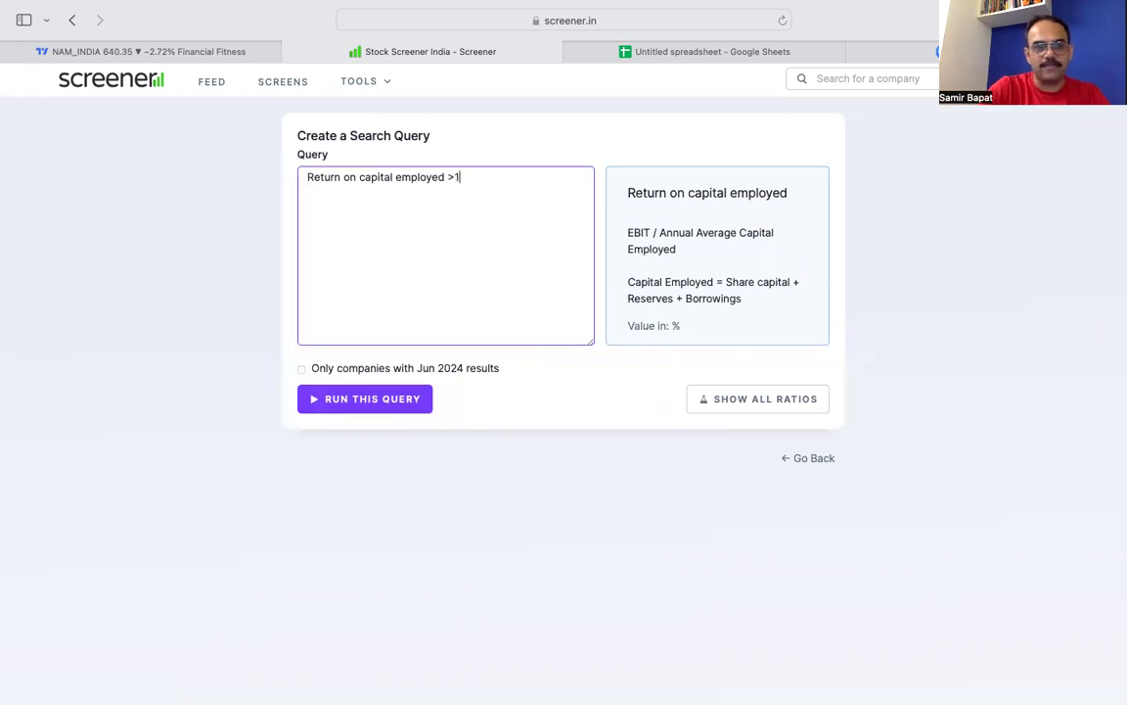
{"action": "key", "text": "Return"}
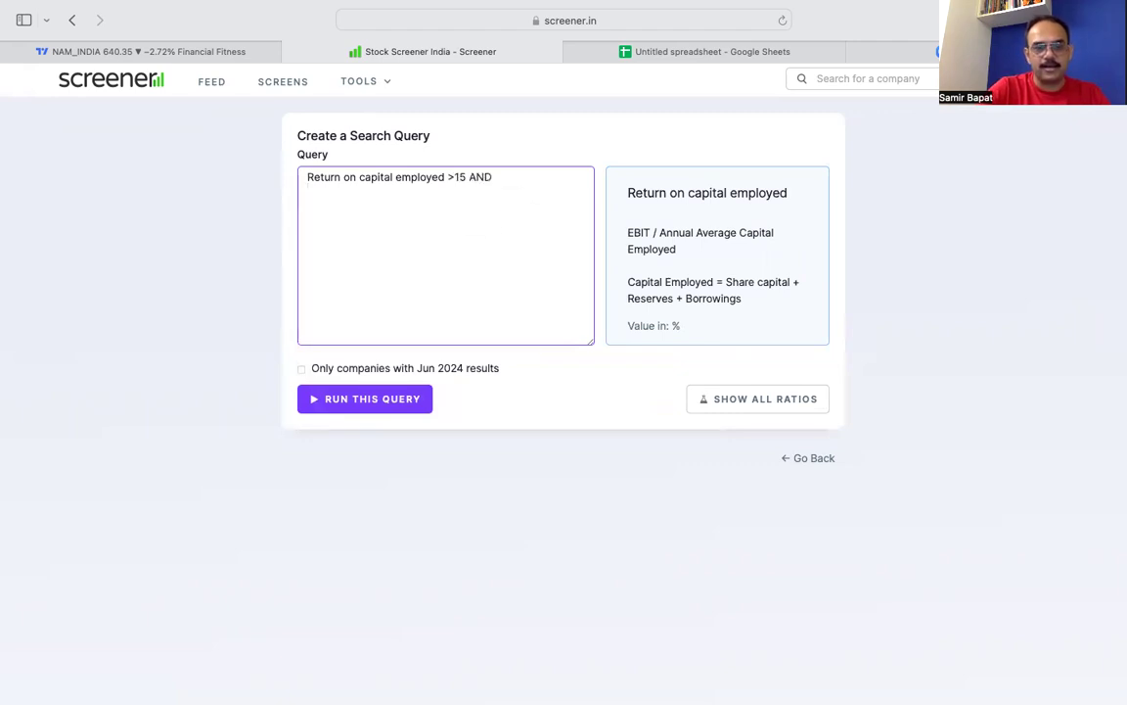
Step: Add the condition Average return on capital employed 3Years >15 AND on the query's second line
{"action": "type", "text": "roce"}
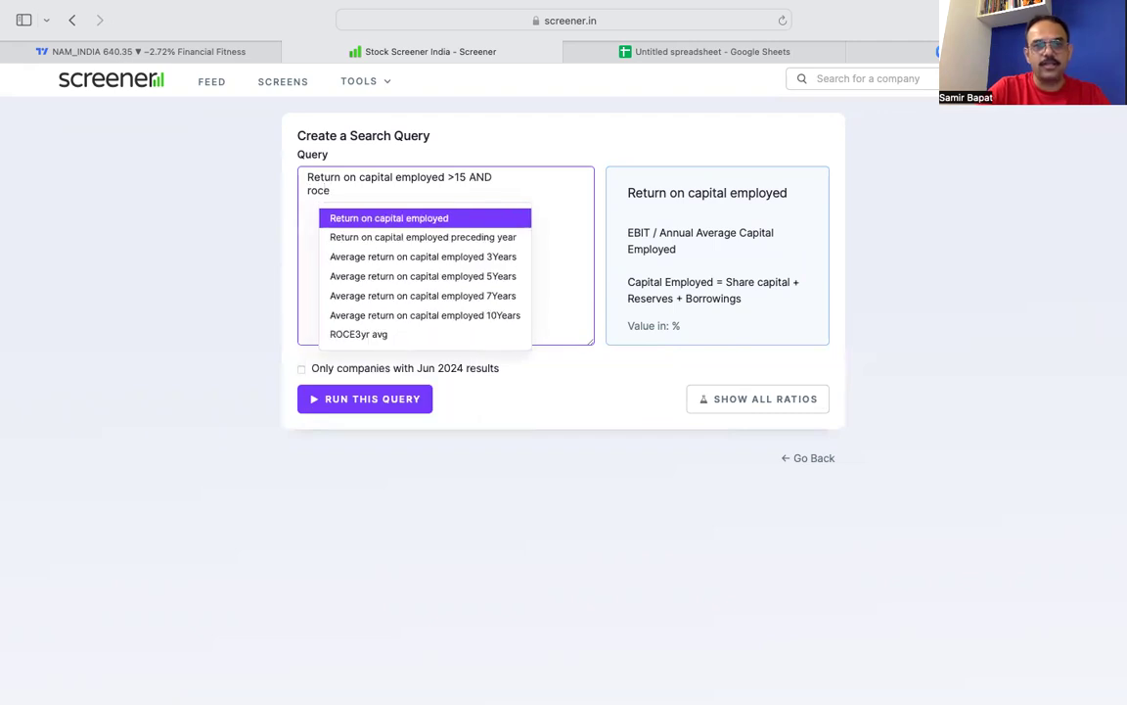
{"action": "key", "text": "Down"}
{"action": "key", "text": "Down"}
{"action": "key", "text": "Return"}
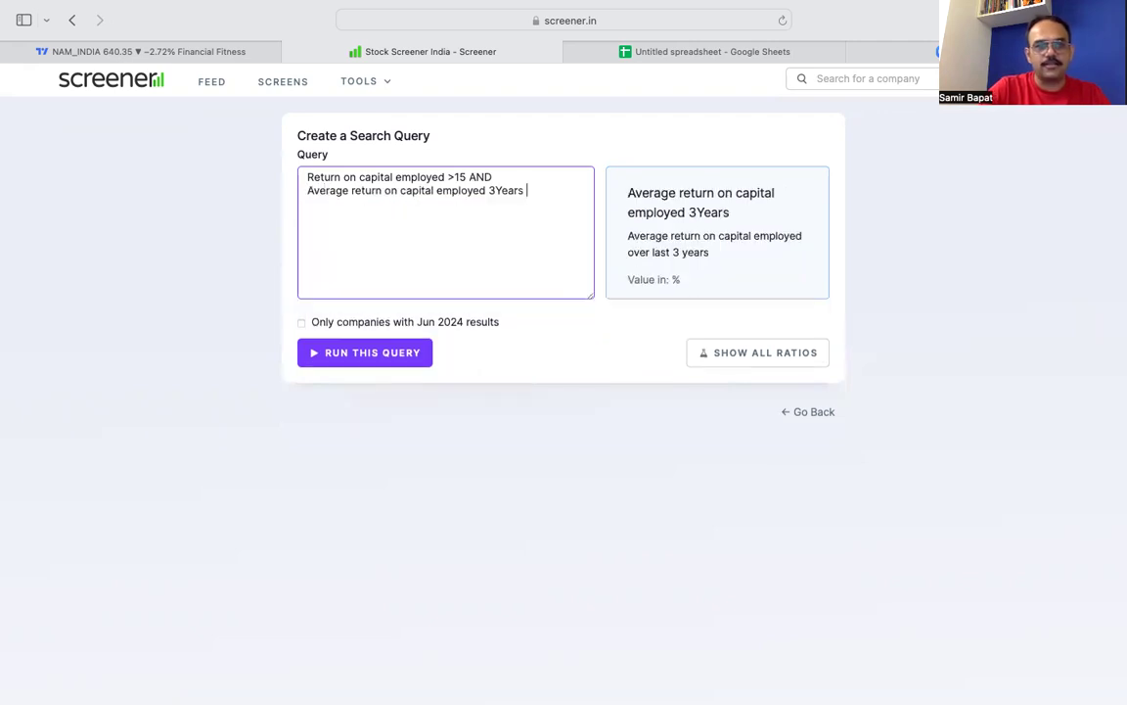
{"action": "type", "text": ">"}
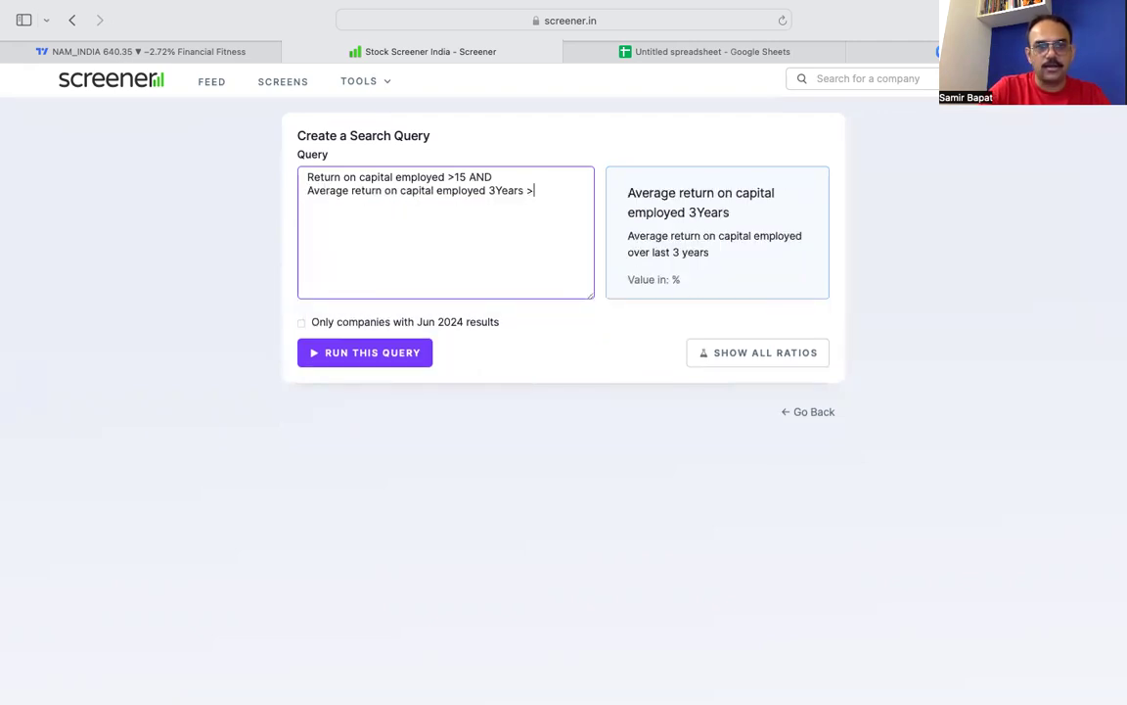
{"action": "type", "text": "15 AND"}
{"action": "key", "text": "Return"}
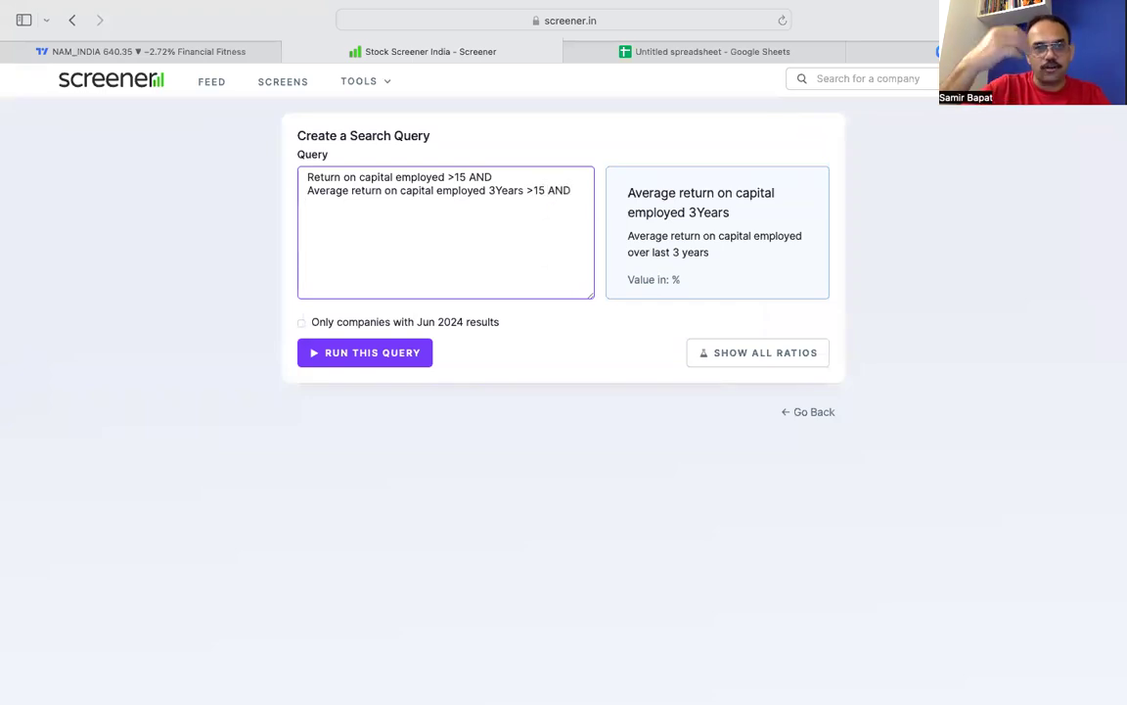
Step: Add the condition Return on equity > 15 AND on the query's third line
{"action": "type", "text": "roe"}
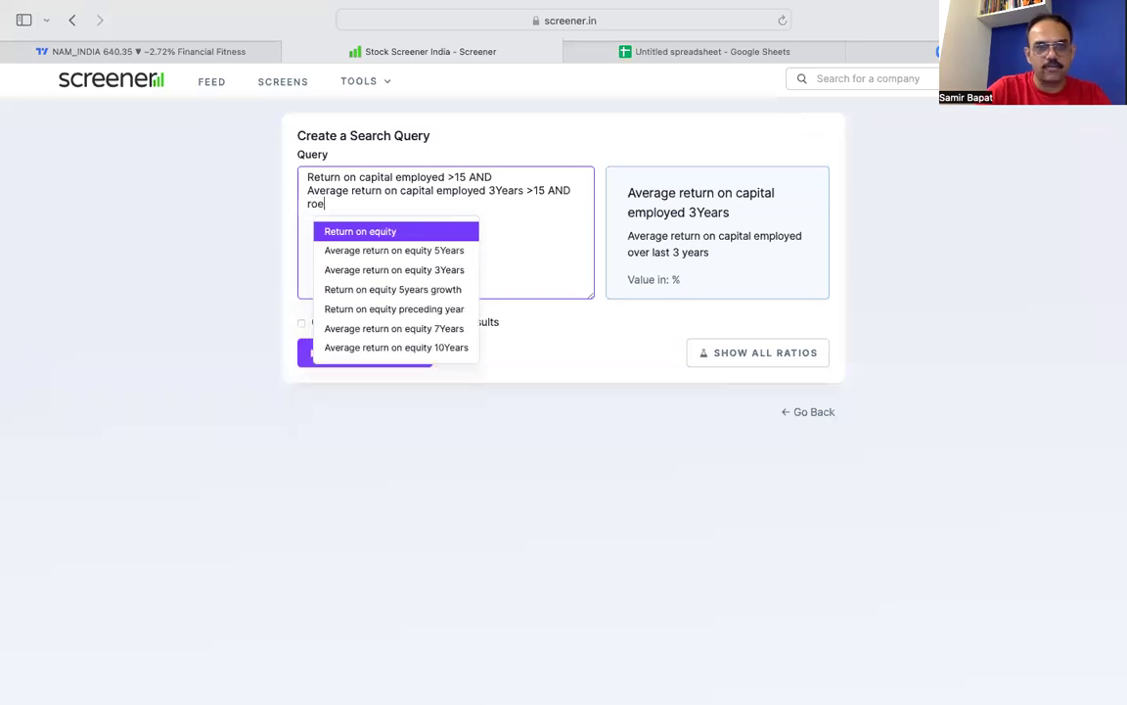
{"action": "key", "text": "Return"}
{"action": "type", "text": ">"}
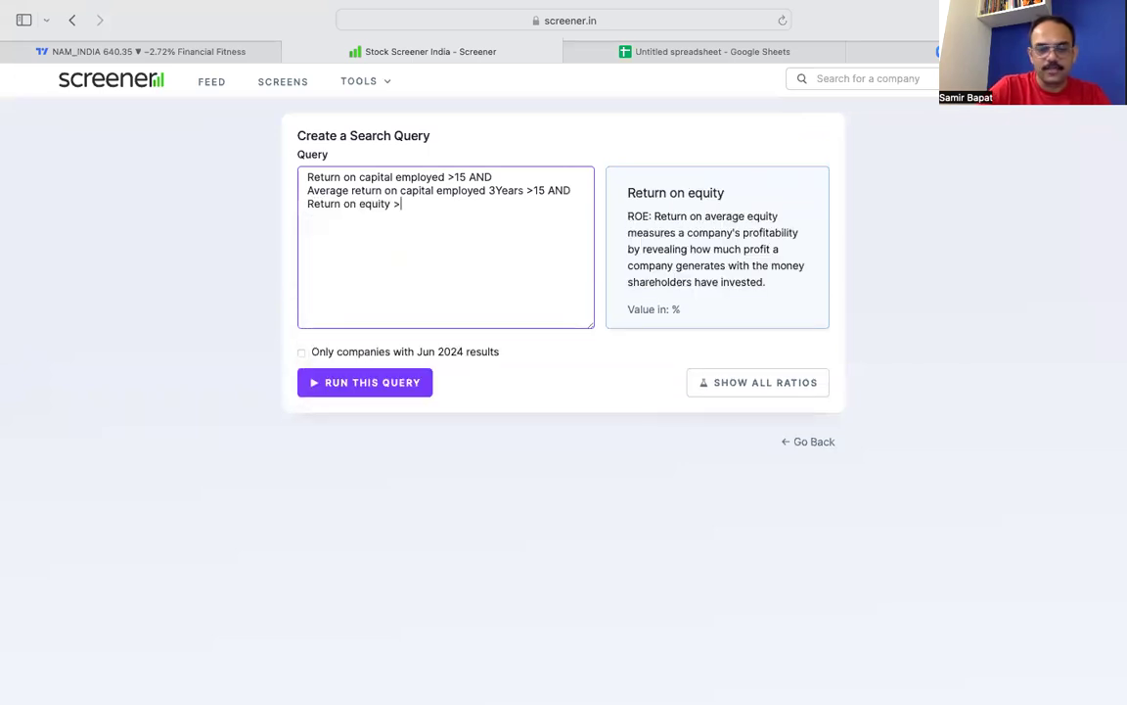
{"action": "type", "text": " 15 AND"}
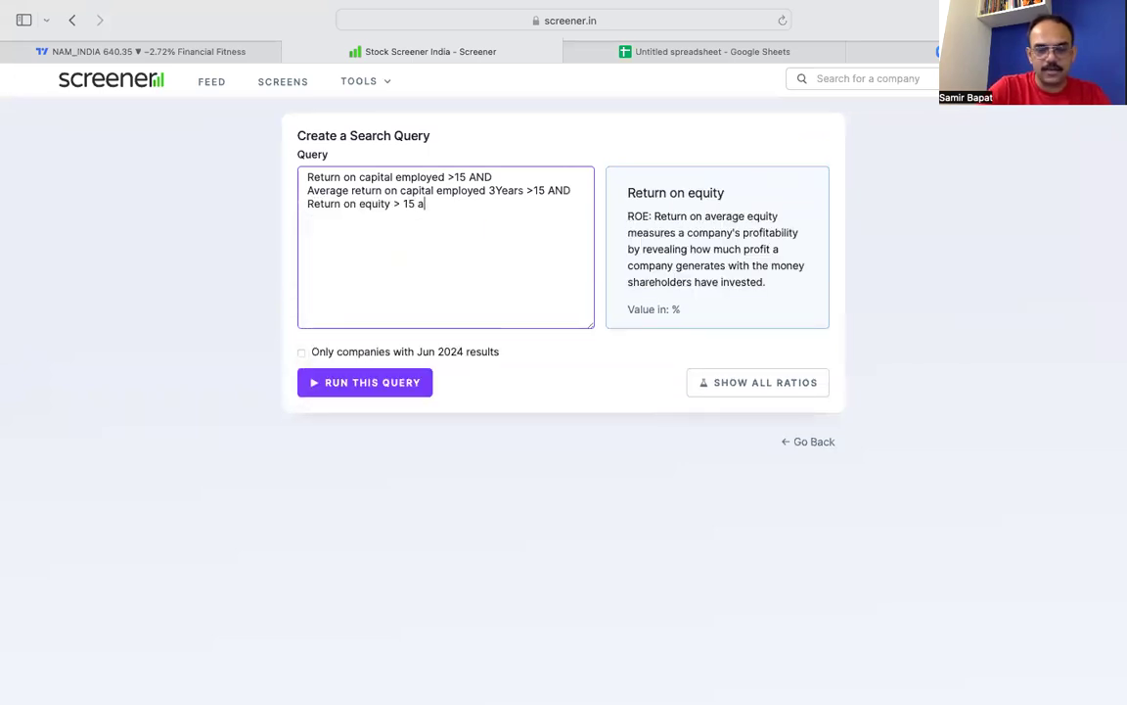
{"action": "key", "text": "Return"}
Step: Add the condition Average return on equity 3Years >15 AND on the query's fourth line
{"action": "type", "text": "r"}
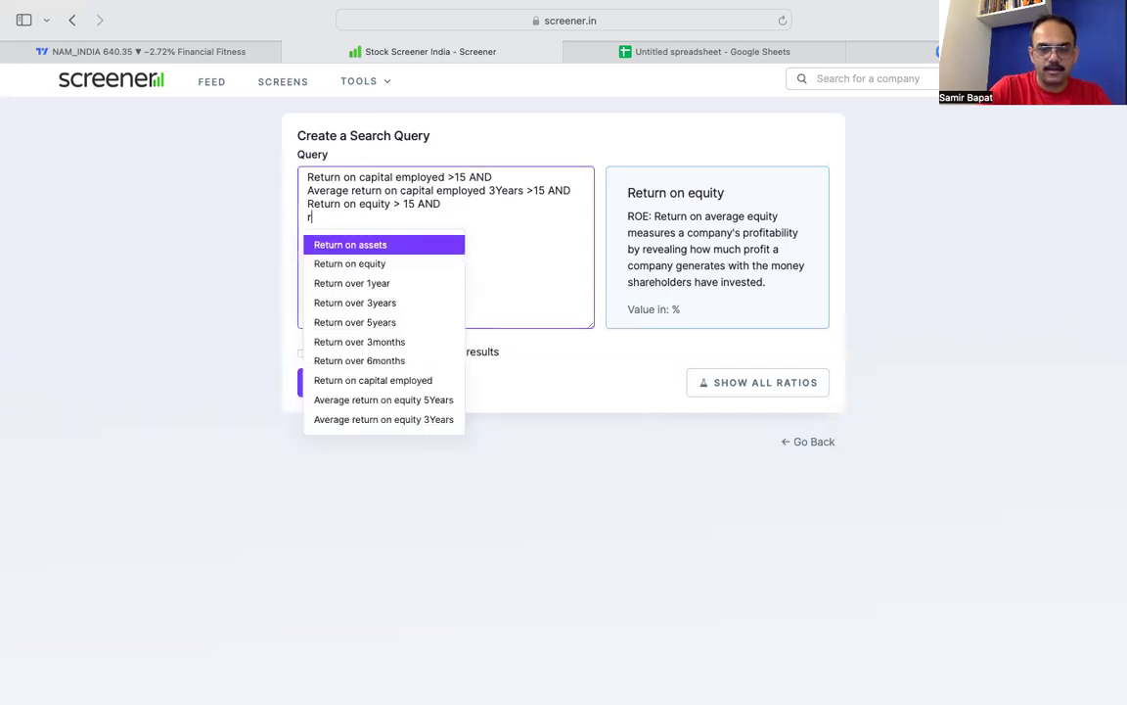
{"action": "type", "text": "n on e"}
{"action": "key", "text": "Down"}
{"action": "key", "text": "Down"}
{"action": "key", "text": "Return"}
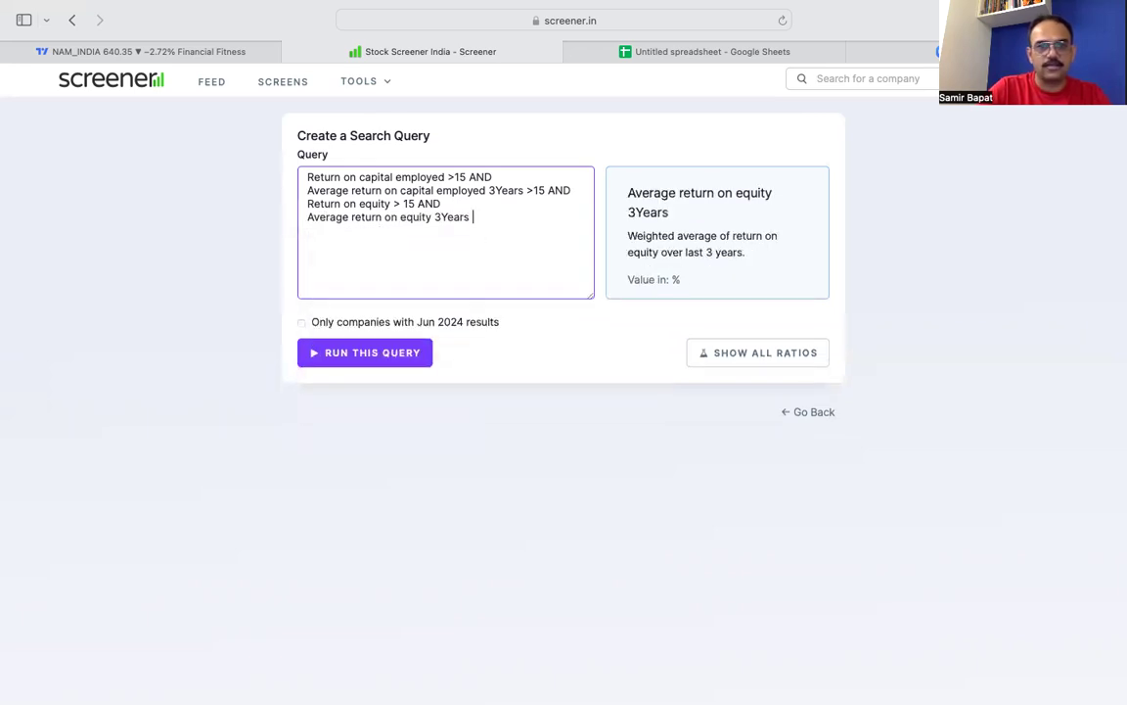
{"action": "type", "text": ">15 AND"}
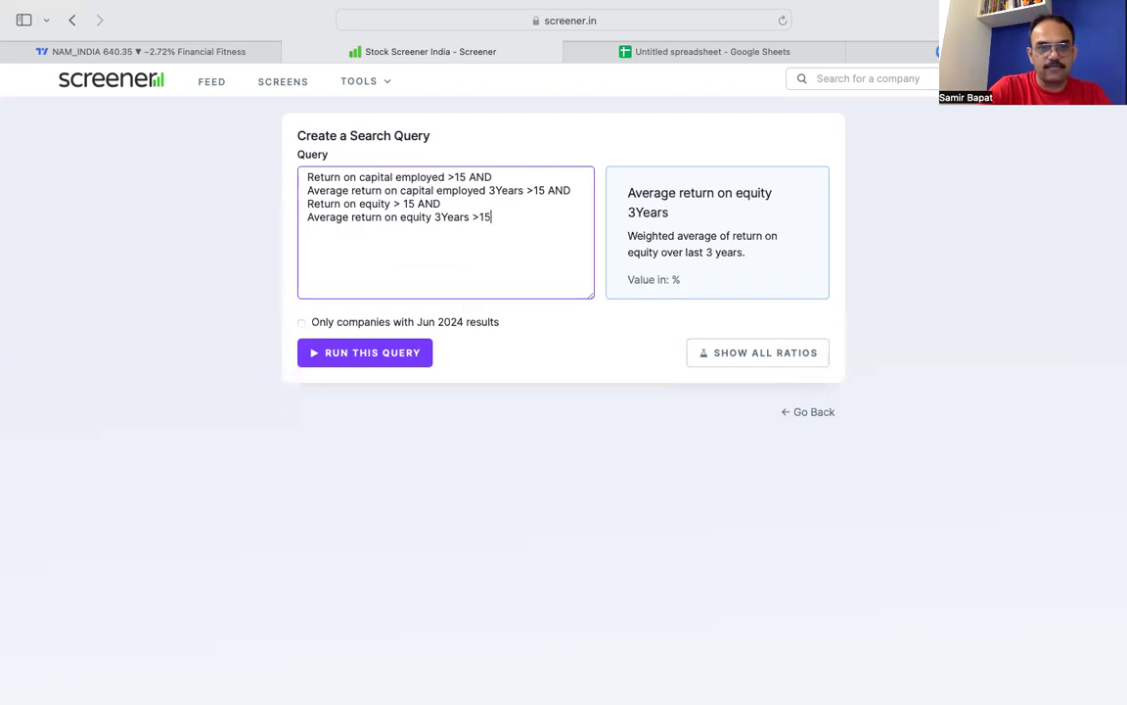
{"action": "key", "text": "Return"}
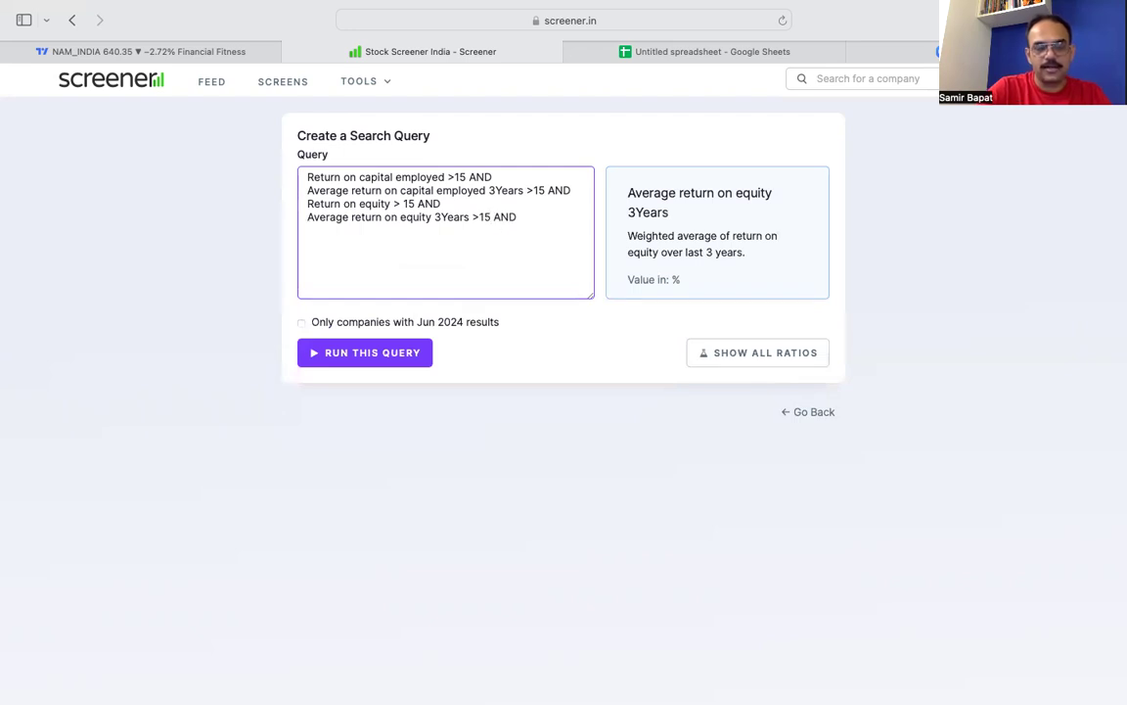
Step: Add the condition Sales growth > 15 AND on the query's fifth line
{"action": "type", "text": "sales"}
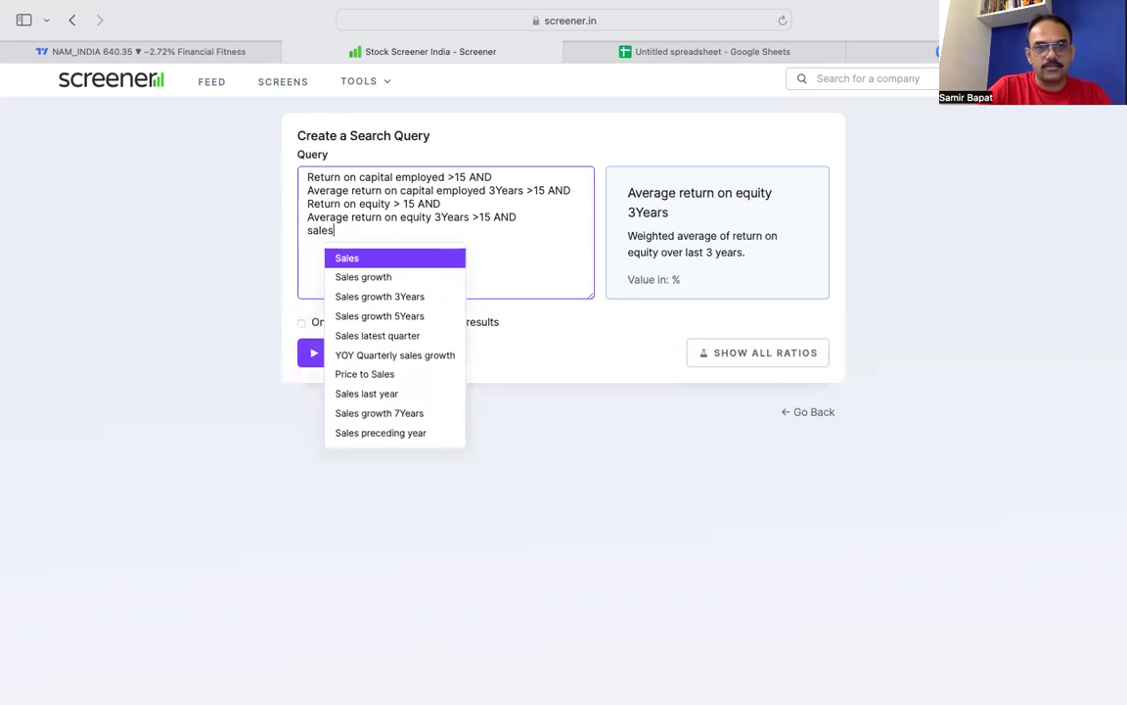
{"action": "key", "text": "Down"}
{"action": "key", "text": "Return"}
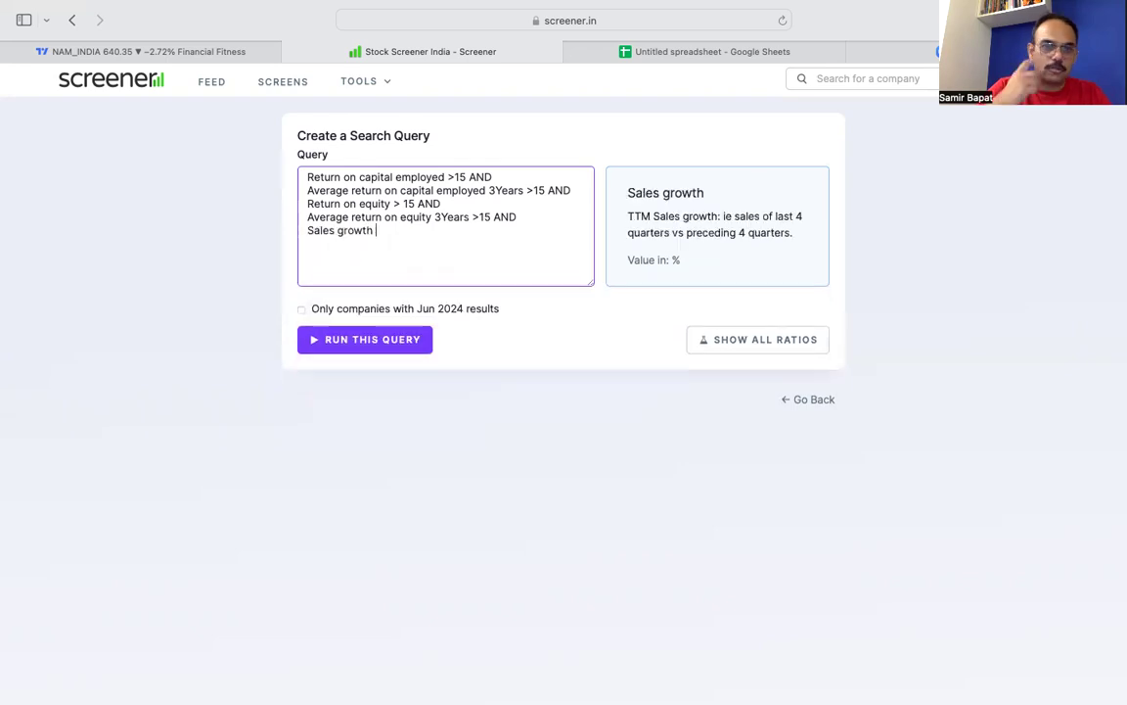
{"action": "type", "text": "> 15 "}
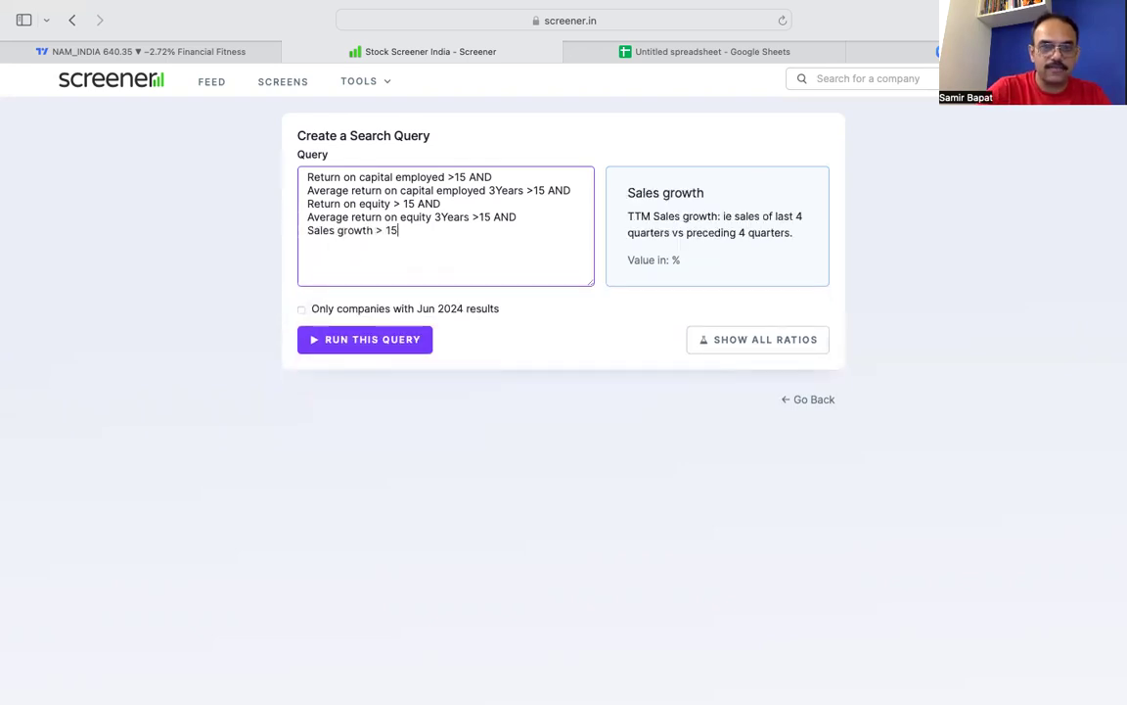
{"action": "type", "text": "AND"}
{"action": "key", "text": "Return"}
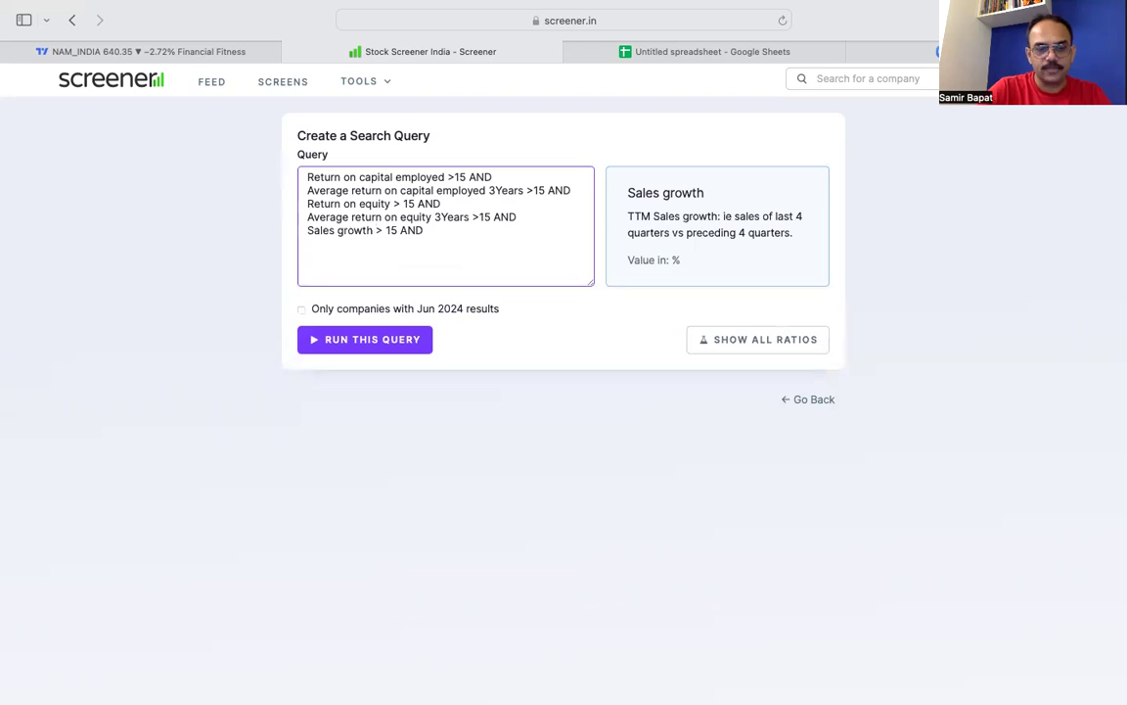
Step: Add the condition Sales growth 3Years >15 AND on the query's sixth line
{"action": "type", "text": "sales"}
{"action": "key", "text": "Down"}
{"action": "key", "text": "Down"}
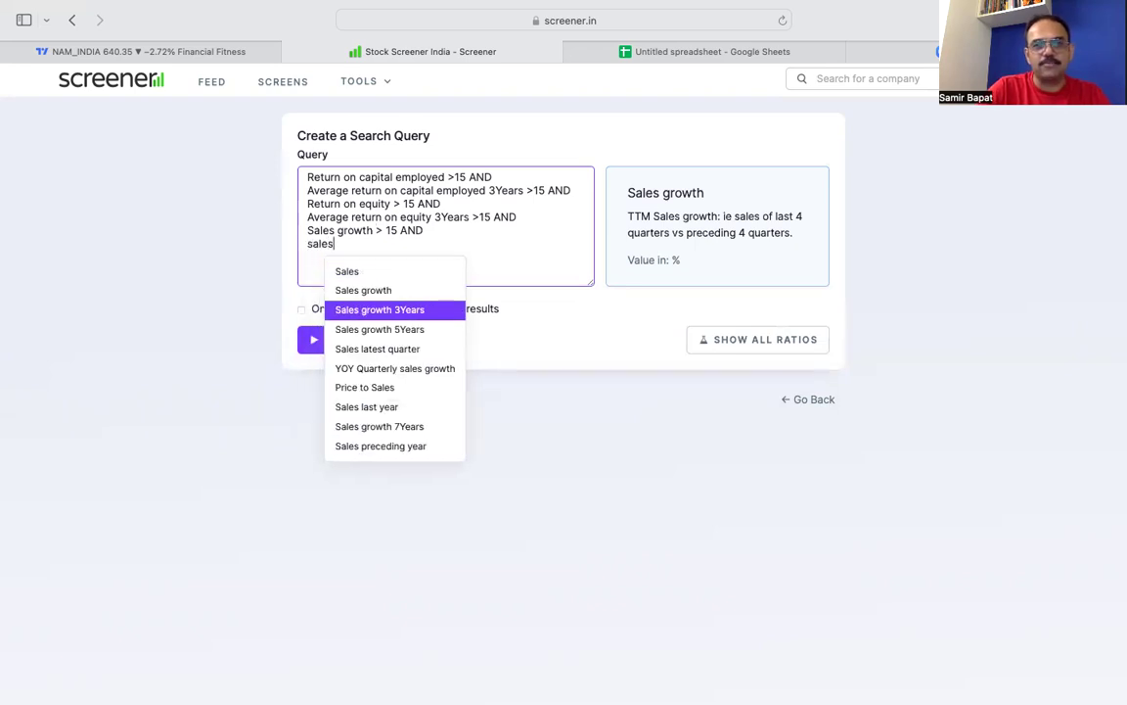
{"action": "key", "text": "Return"}
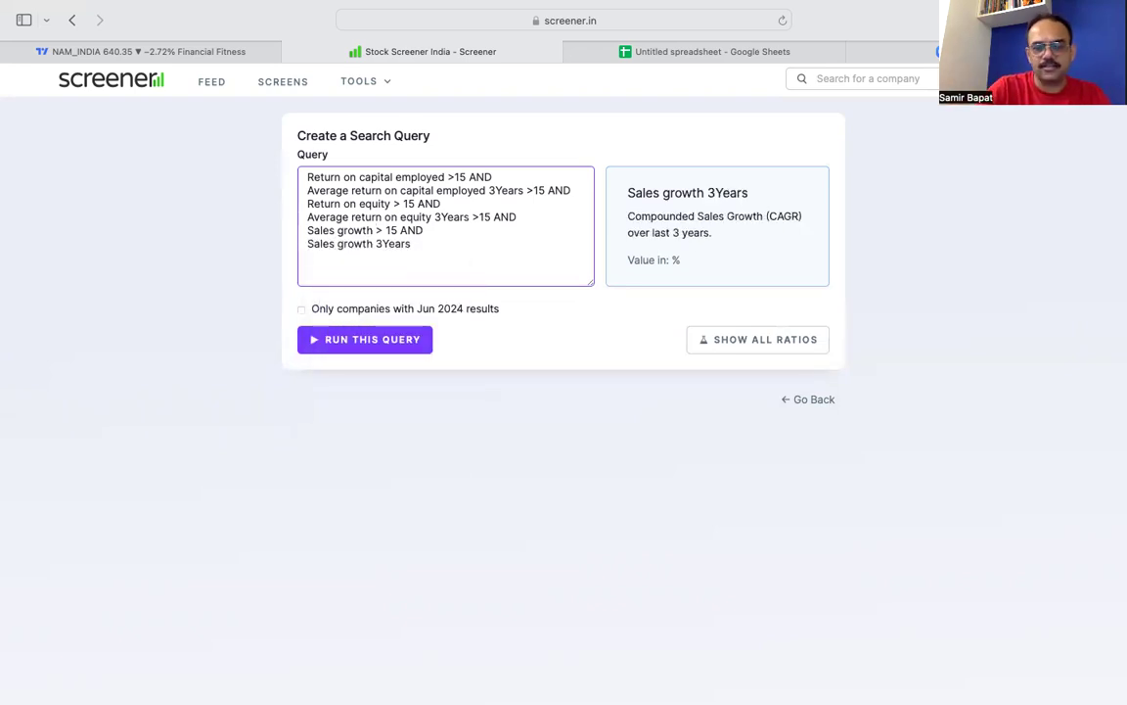
{"action": "type", "text": ">"}
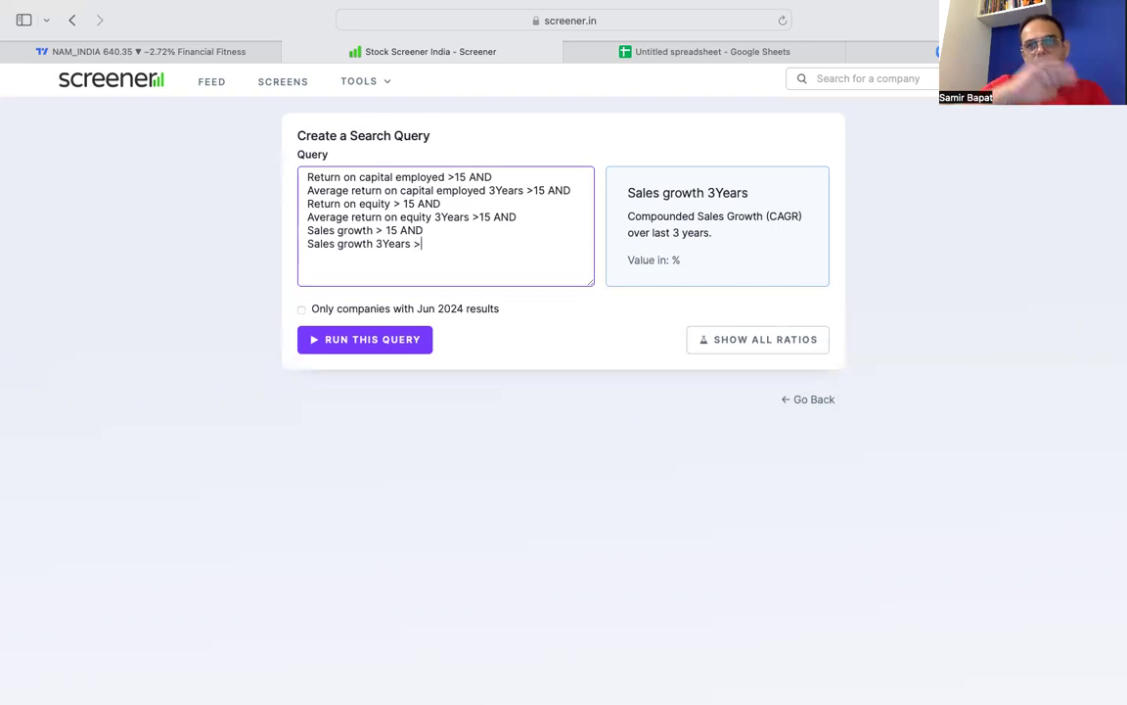
{"action": "type", "text": "15"}
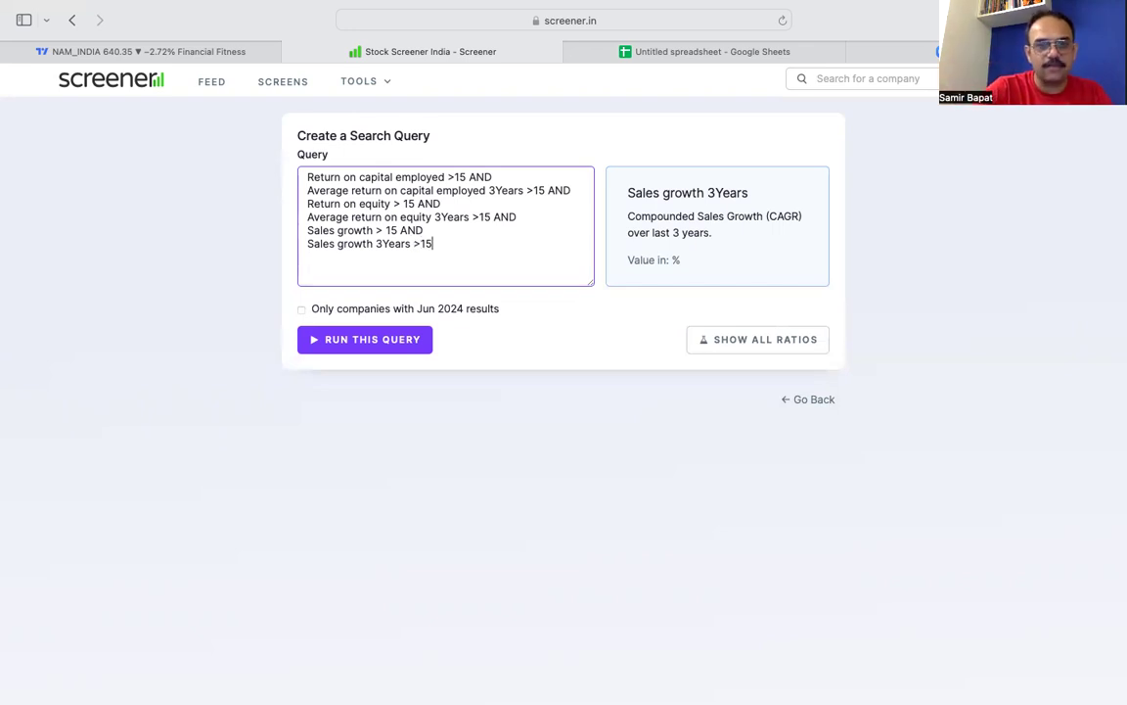
{"action": "type", "text": " AND"}
{"action": "key", "text": "Return"}
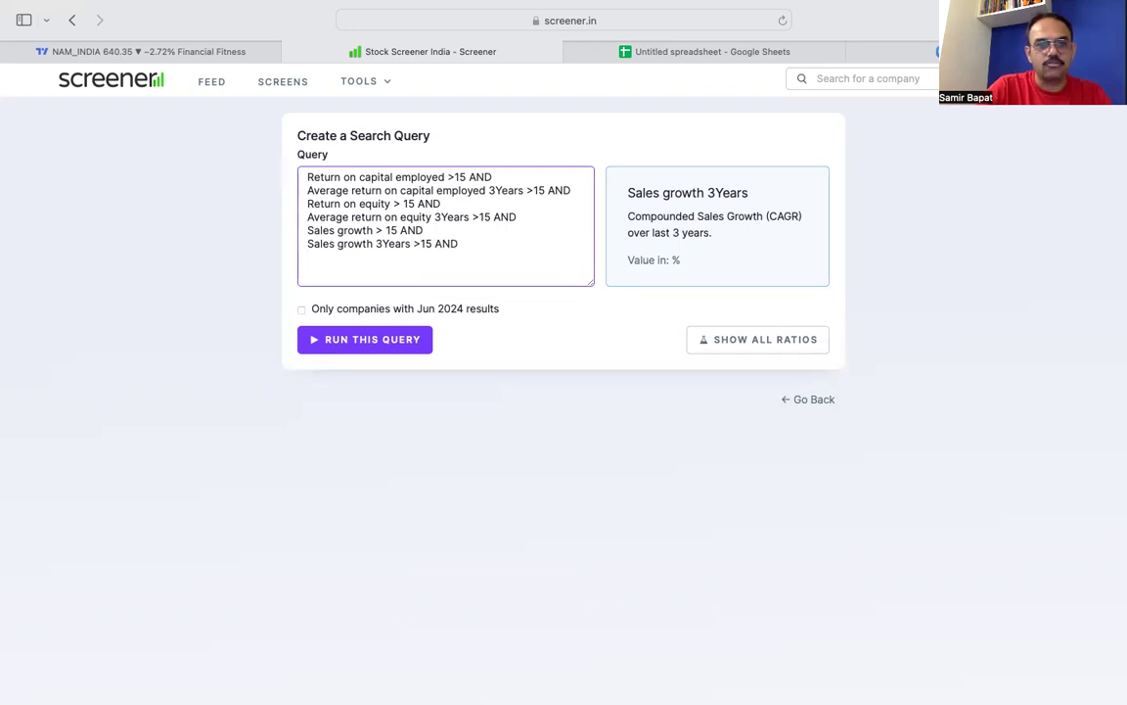
Step: Add the condition Profit growth >15 AND on the query's seventh line
{"action": "type", "text": "profit"}
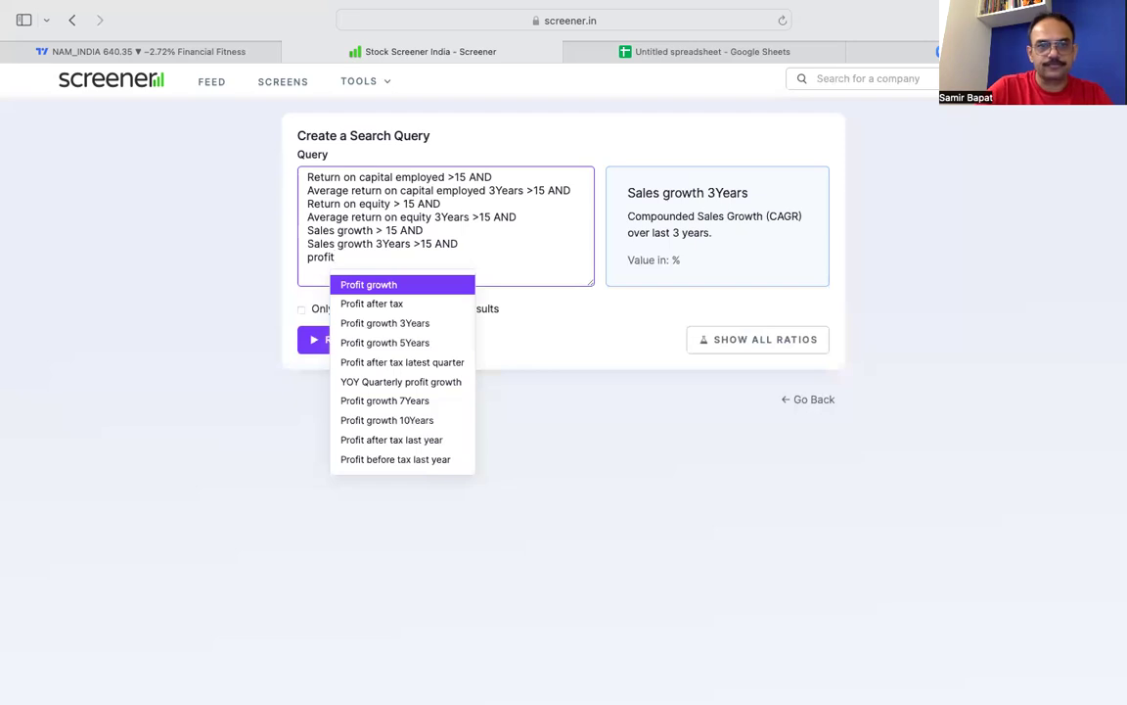
{"action": "key", "text": "Return"}
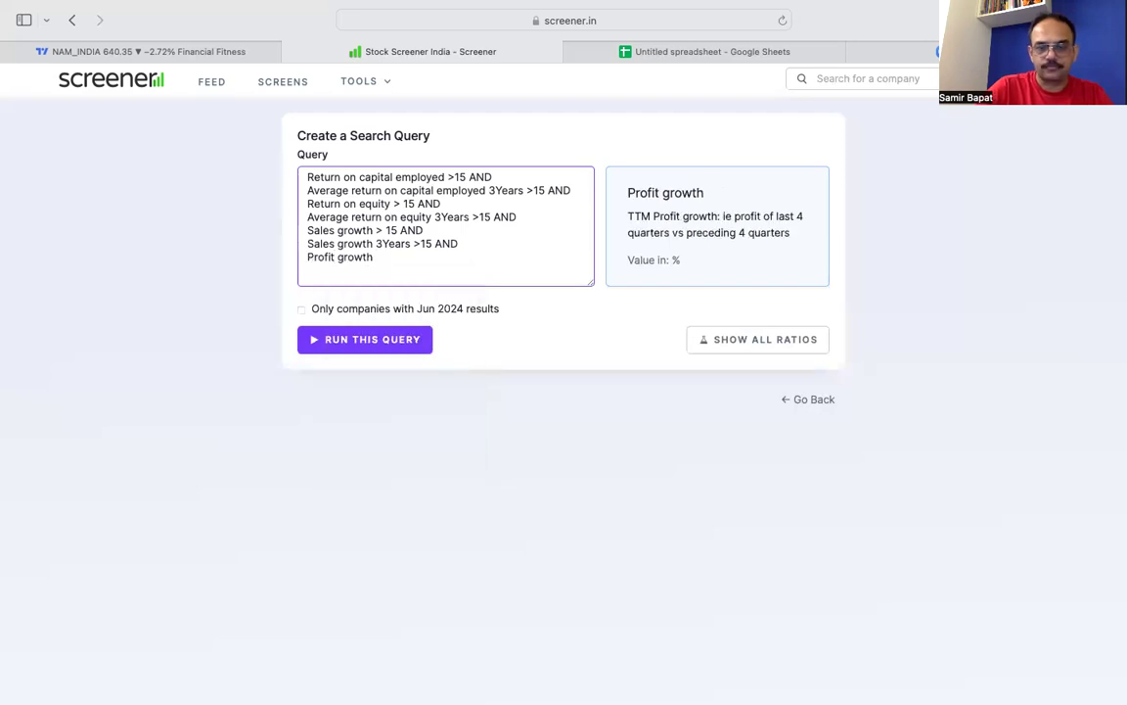
{"action": "type", "text": ">15"}
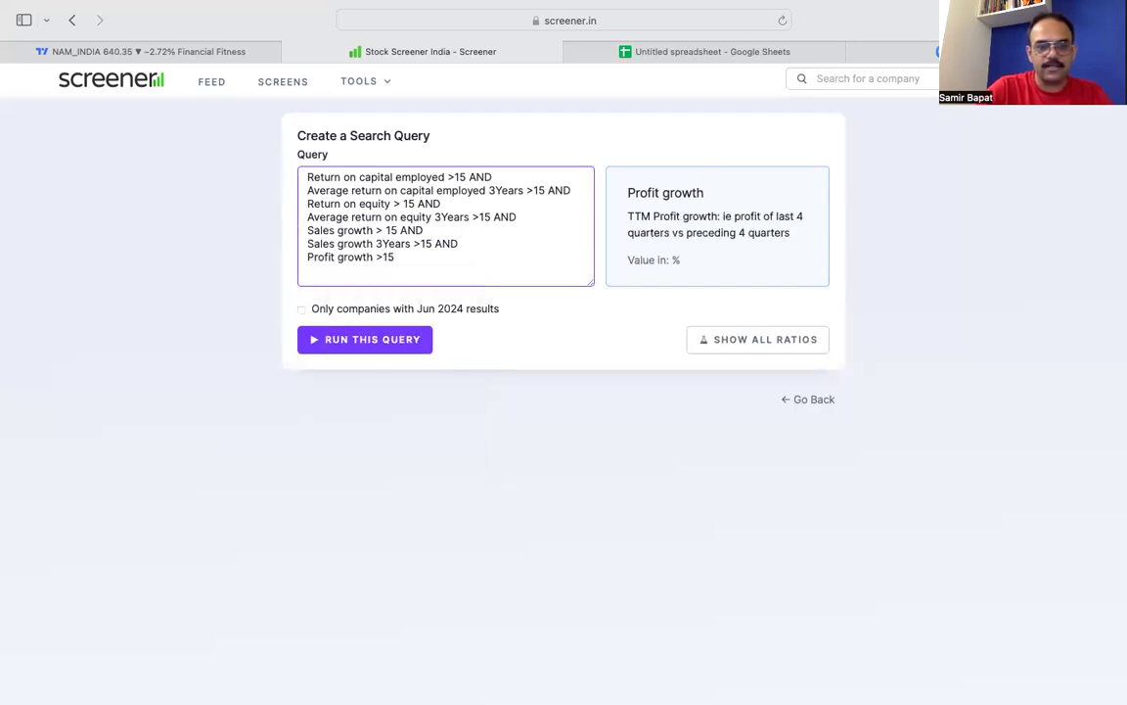
{"action": "type", "text": " and"}
{"action": "key", "text": "Return"}
Step: Finish the query with the condition Profit growth 3Years >15 and run it
{"action": "type", "text": "profit"}
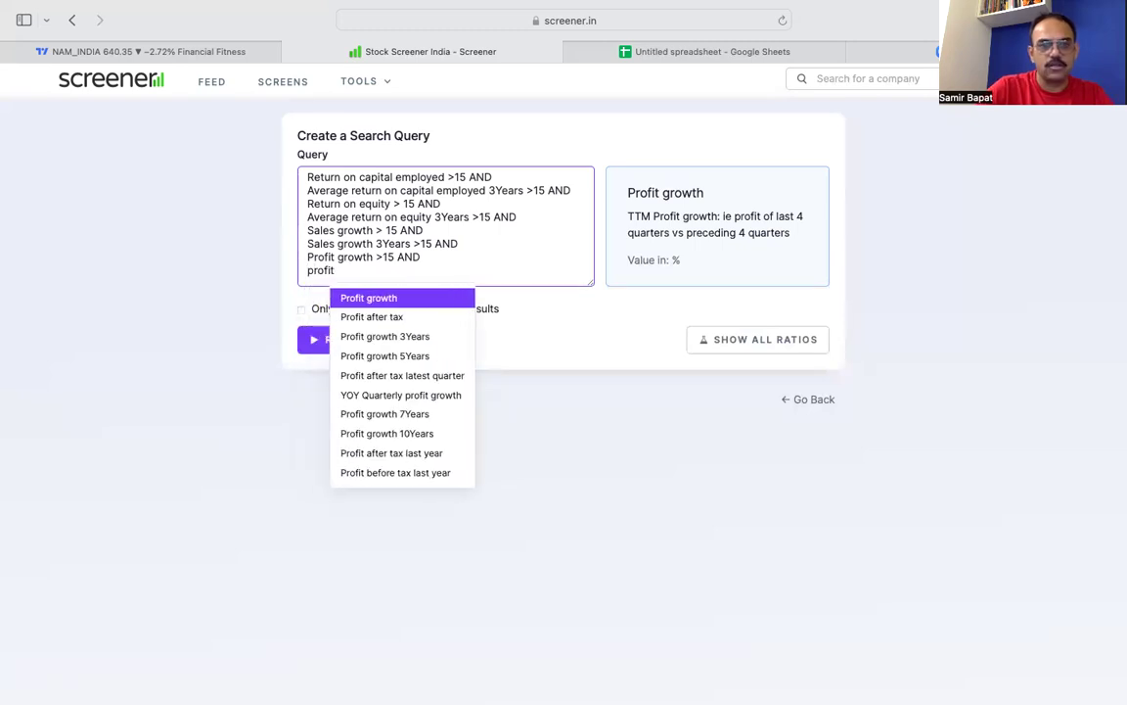
{"action": "key", "text": "Down"}
{"action": "key", "text": "Down"}
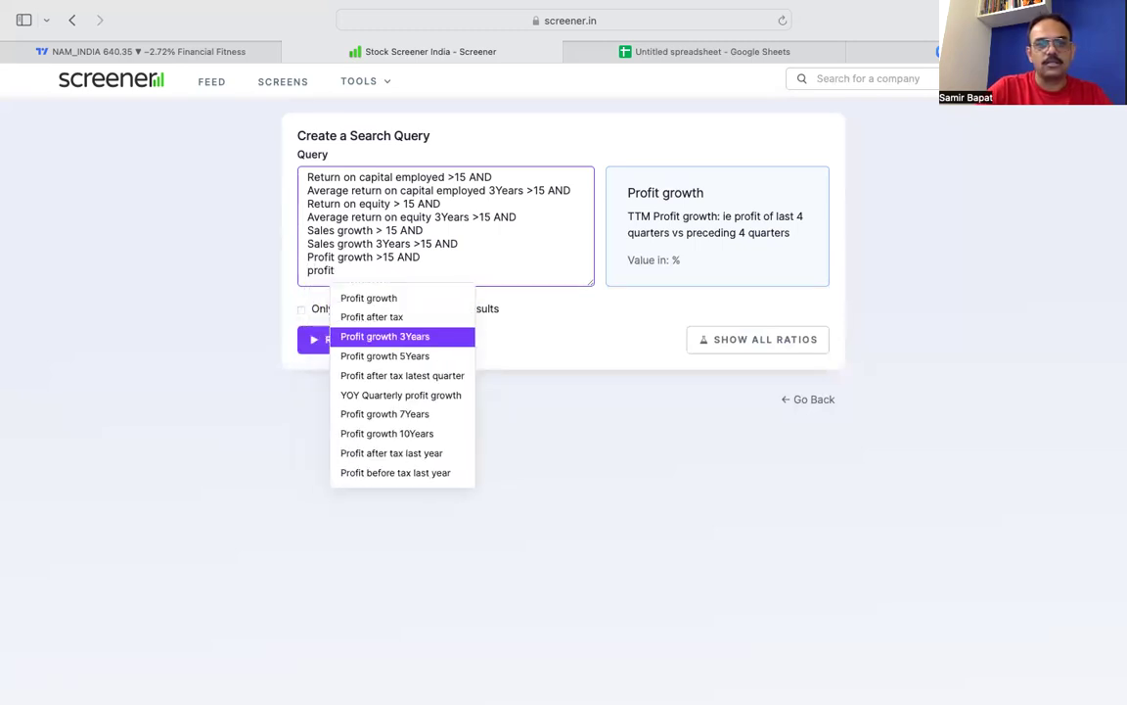
{"action": "key", "text": "Return"}
{"action": "type", "text": "15"}
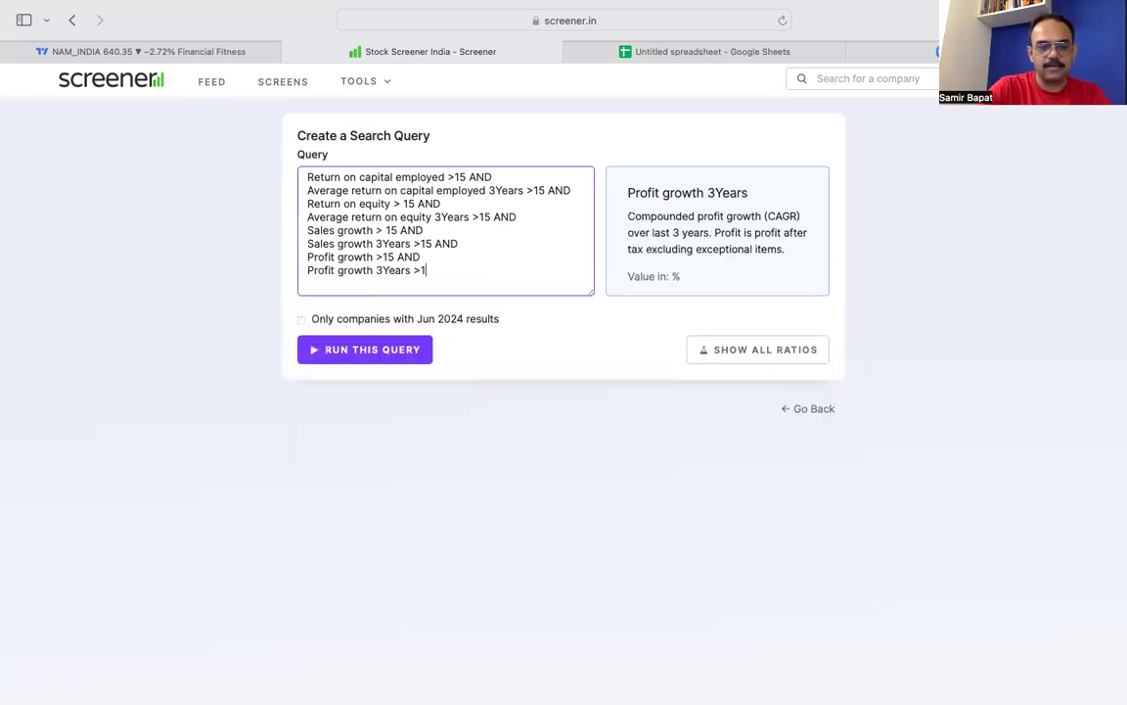
{"action": "left_click", "coordinate": [390, 353]}
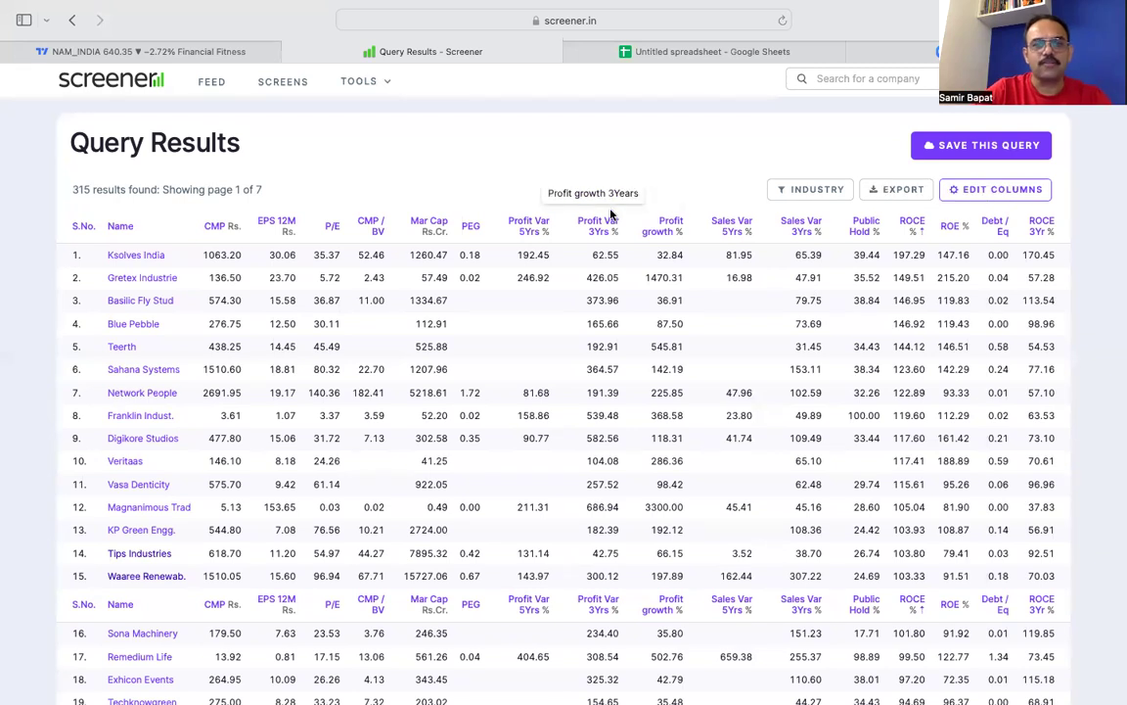
Step: Extend the query below the results with AND Market Capitalization >1000 on a new line and run it again
{"action": "scroll", "coordinate": [611, 214], "scroll_direction": "down", "scroll_amount": 20}
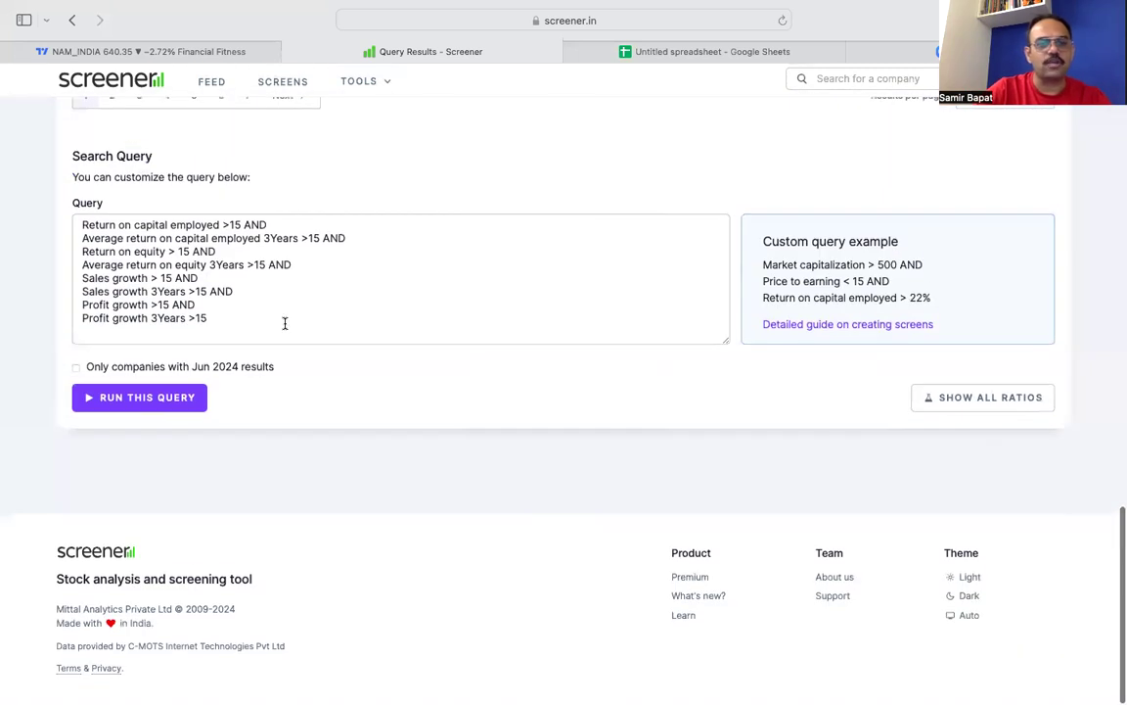
{"action": "left_click", "coordinate": [285, 323]}
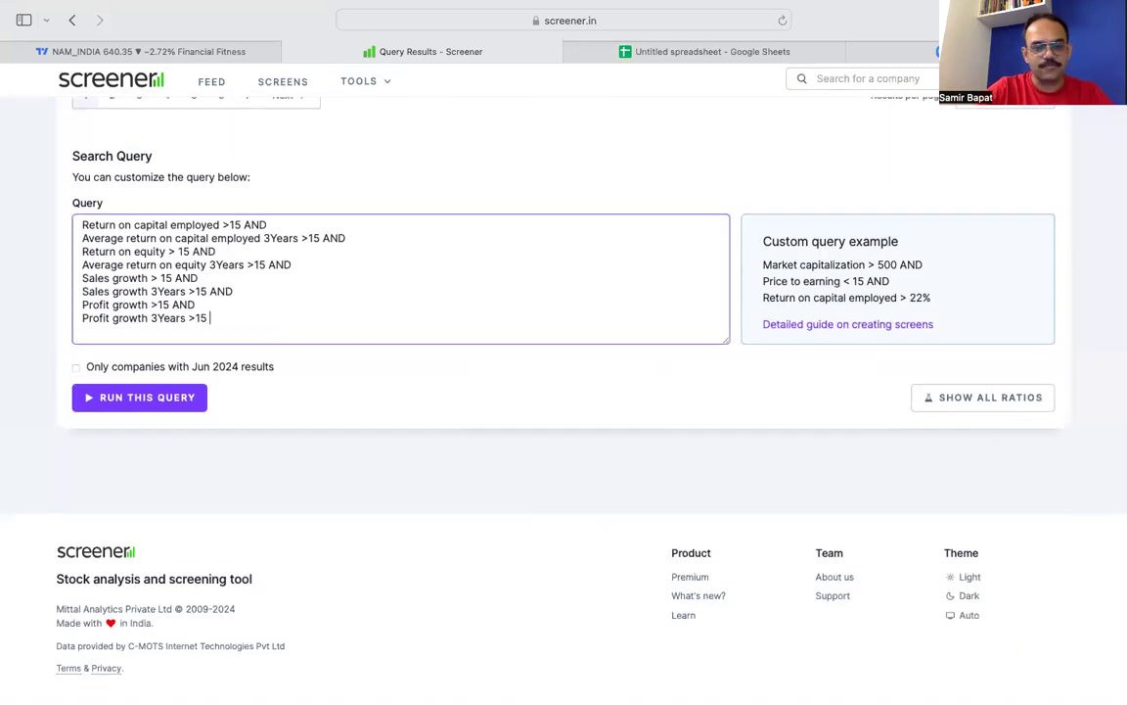
{"action": "type", "text": "AND"}
{"action": "key", "text": "Return"}
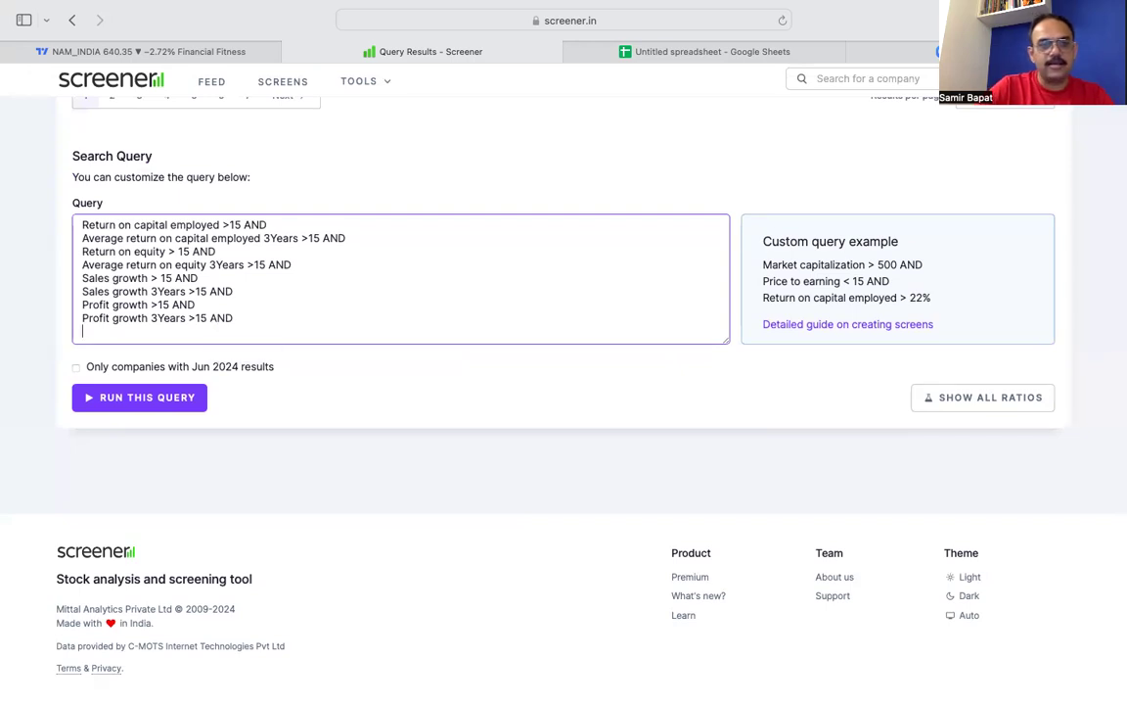
{"action": "type", "text": "mar"}
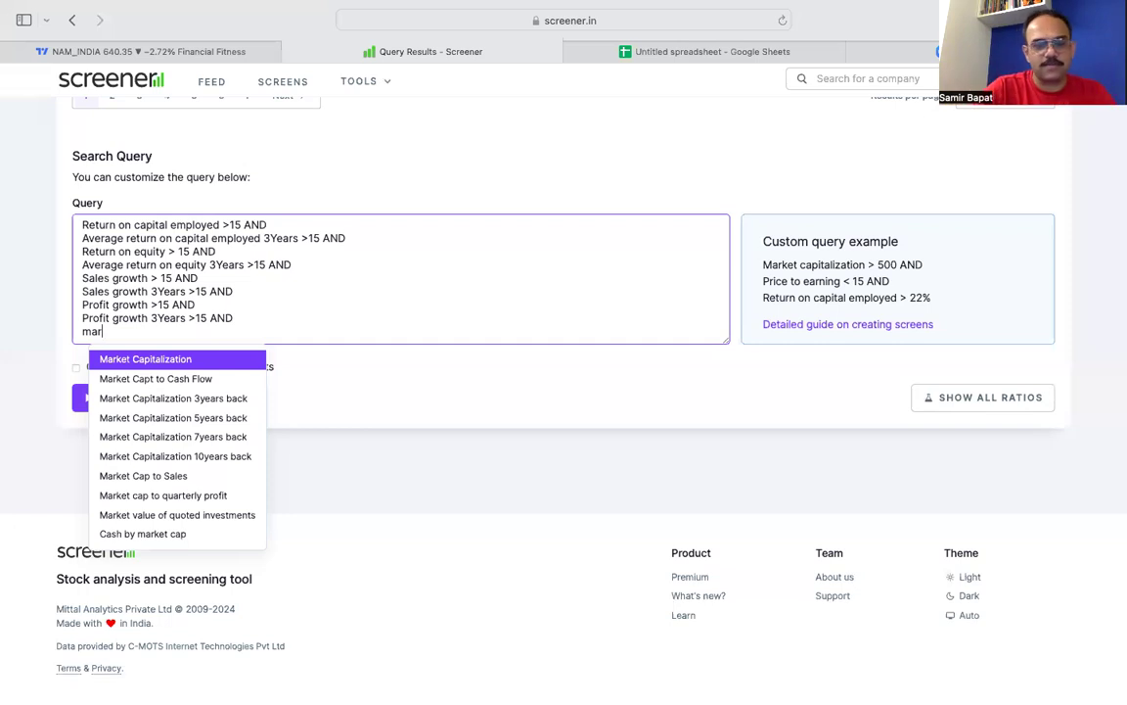
{"action": "key", "text": "Return"}
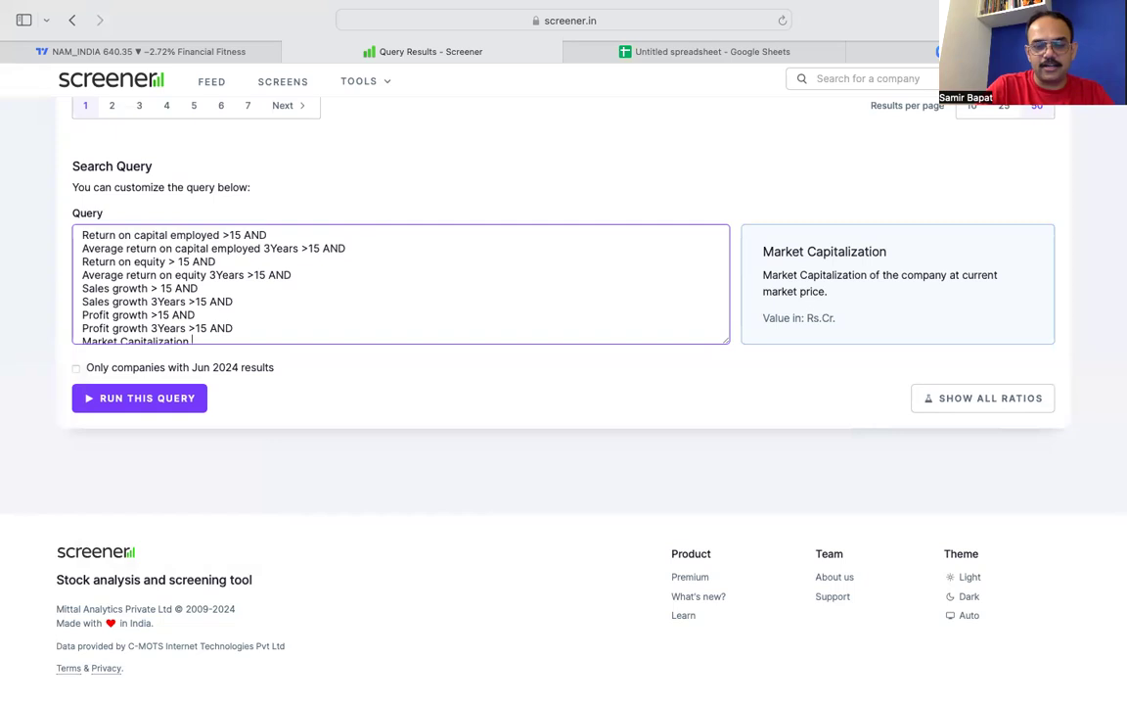
{"action": "type", "text": ">"}
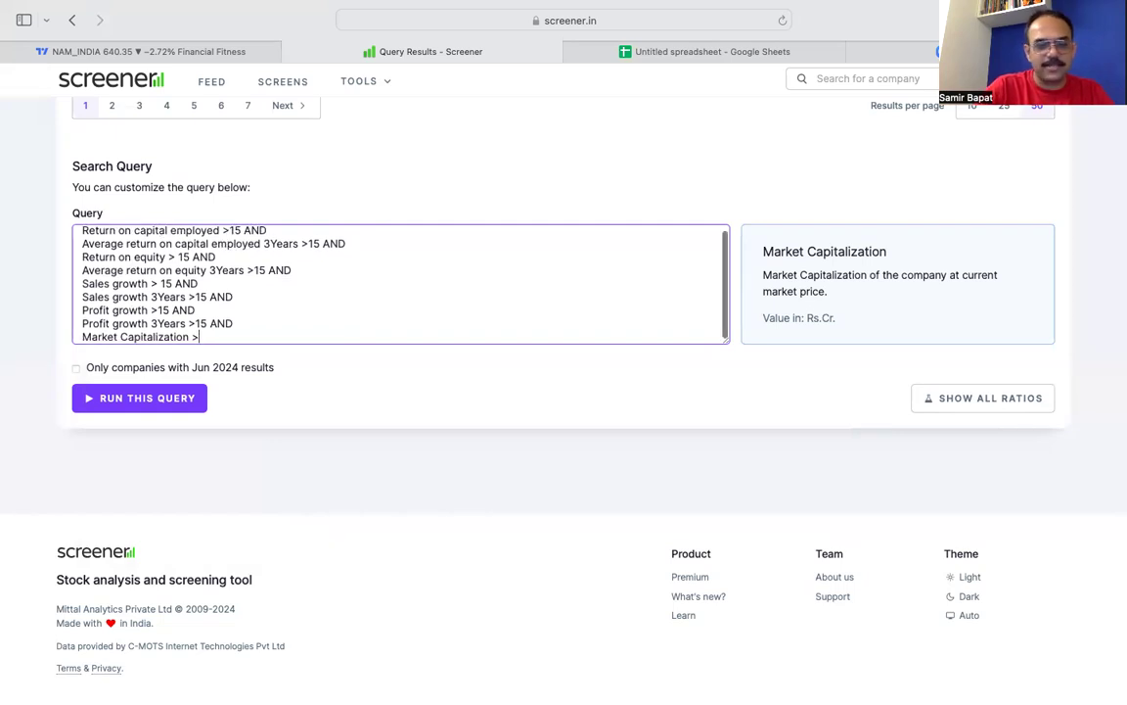
{"action": "type", "text": "100"}
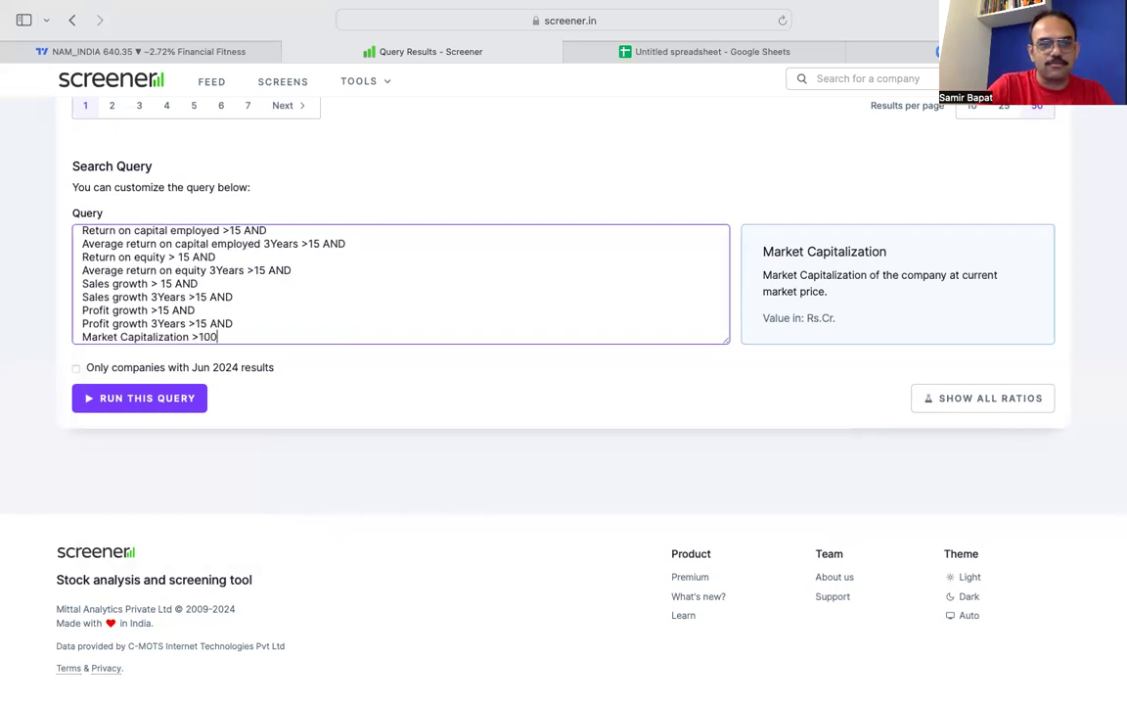
{"action": "type", "text": "0"}
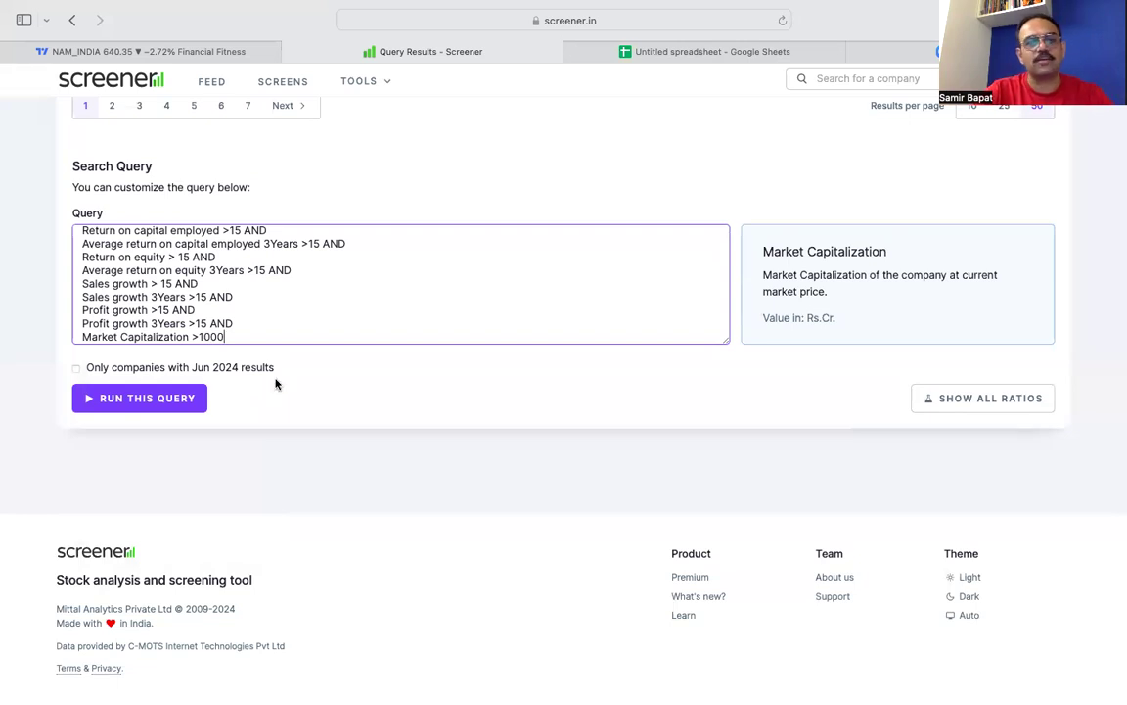
{"action": "left_click", "coordinate": [157, 401]}
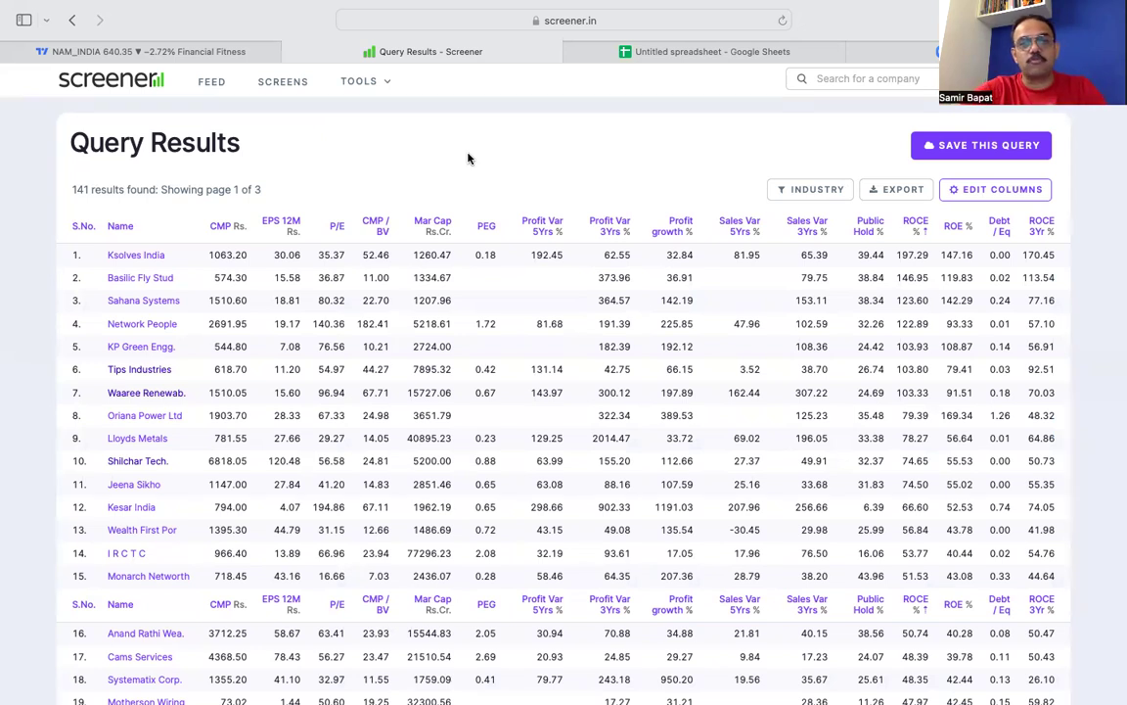
Step: Review the filtered results and the query conditions, and switch to the NAM_INDIA daily chart in TradingView
{"action": "scroll", "coordinate": [467, 158], "scroll_direction": "down", "scroll_amount": 15}
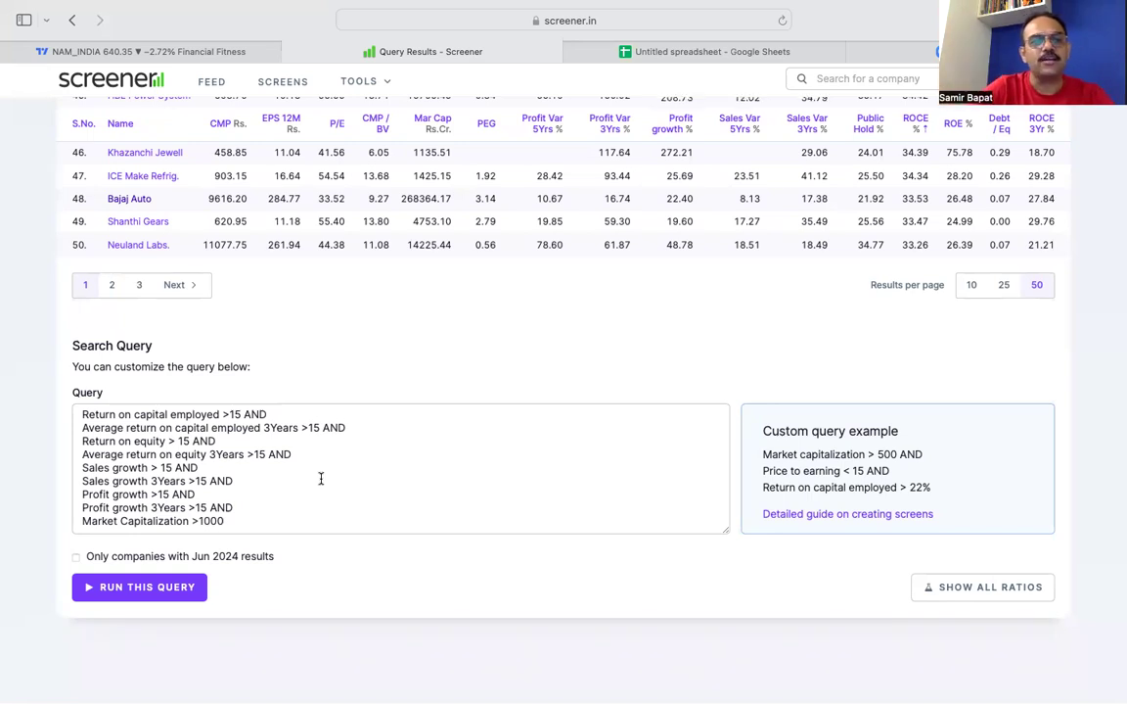
{"action": "scroll", "coordinate": [320, 477], "scroll_direction": "up", "scroll_amount": 15}
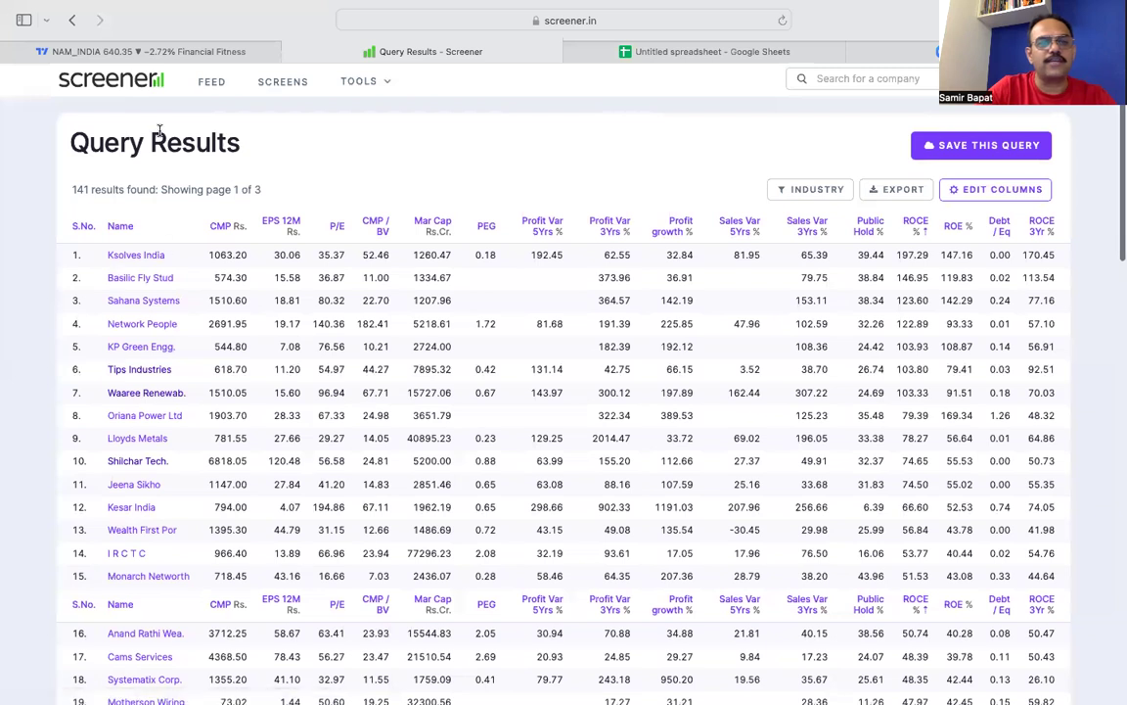
{"action": "left_click", "coordinate": [209, 54]}
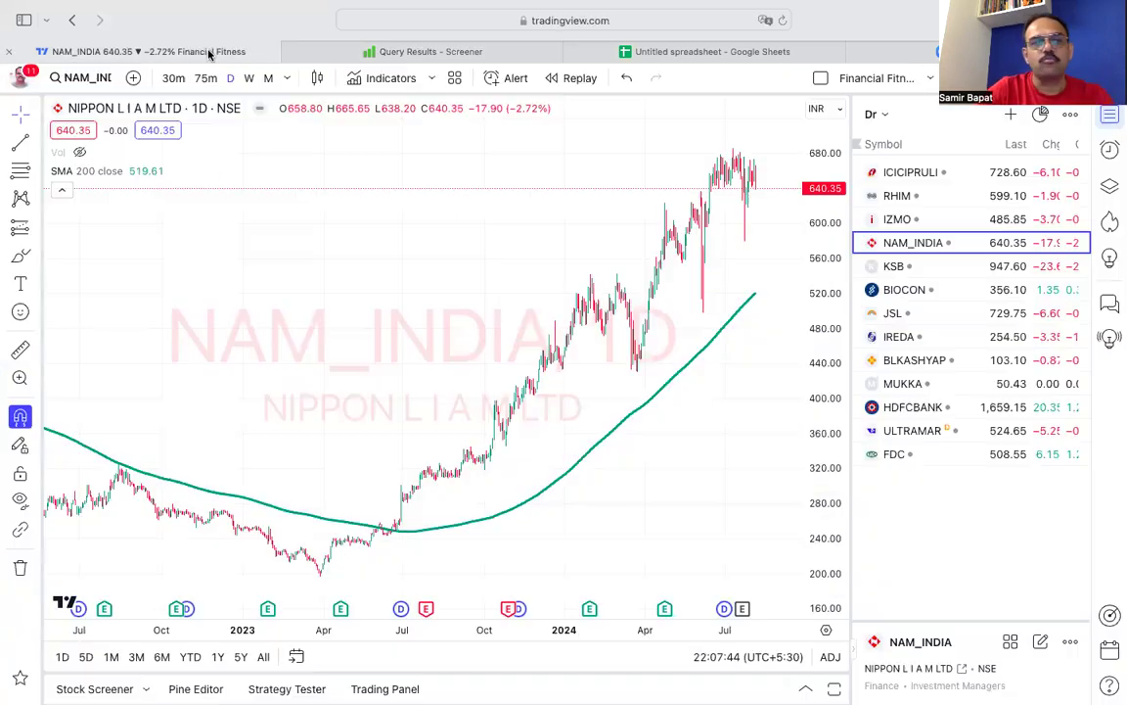
Step: Check the first company in the Screener query results and load the NSE chart of KSOLVES in TradingView
{"action": "left_click", "coordinate": [98, 83]}
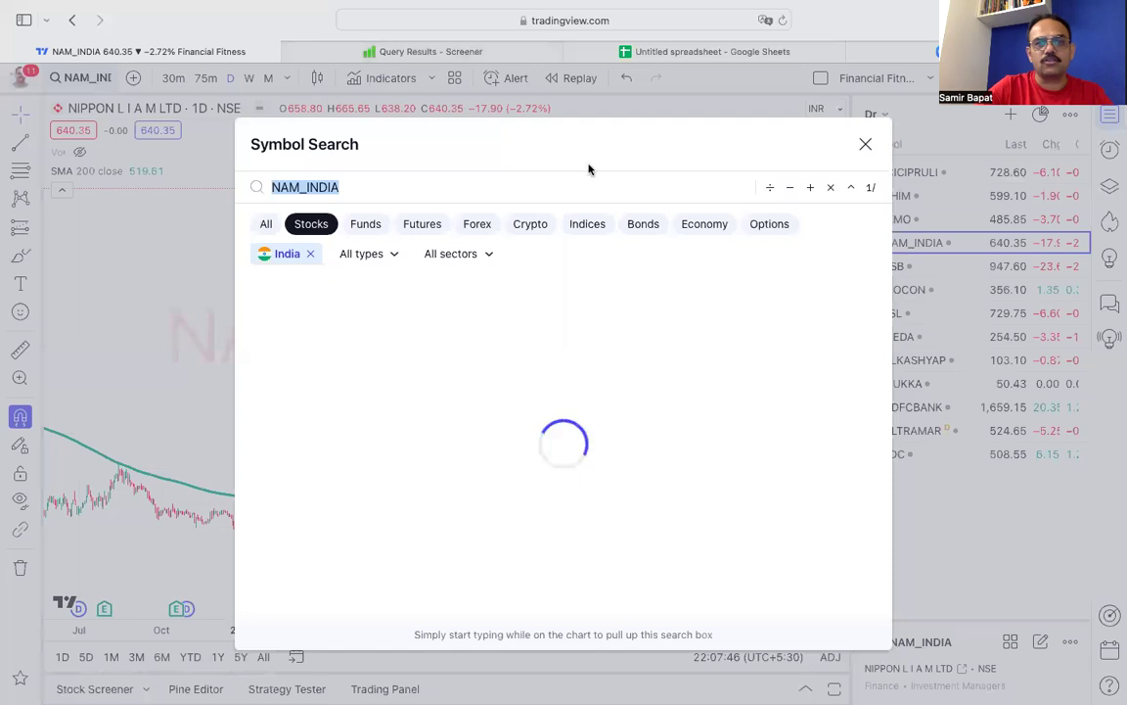
{"action": "left_click", "coordinate": [440, 54]}
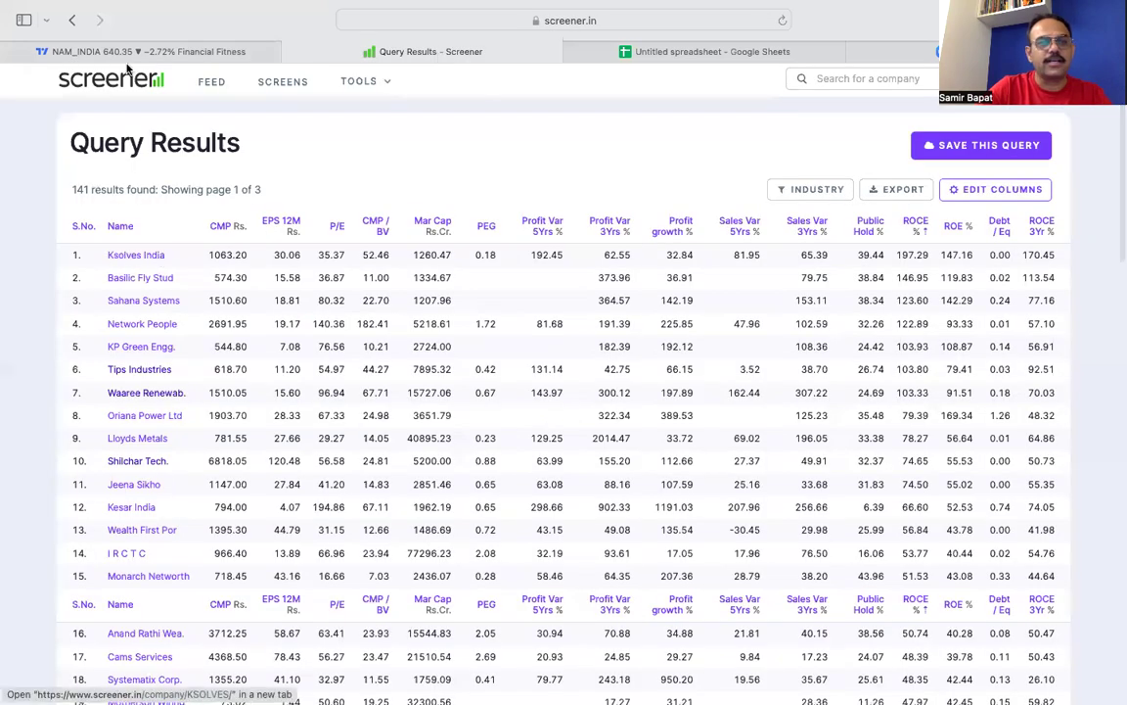
{"action": "left_click", "coordinate": [164, 53]}
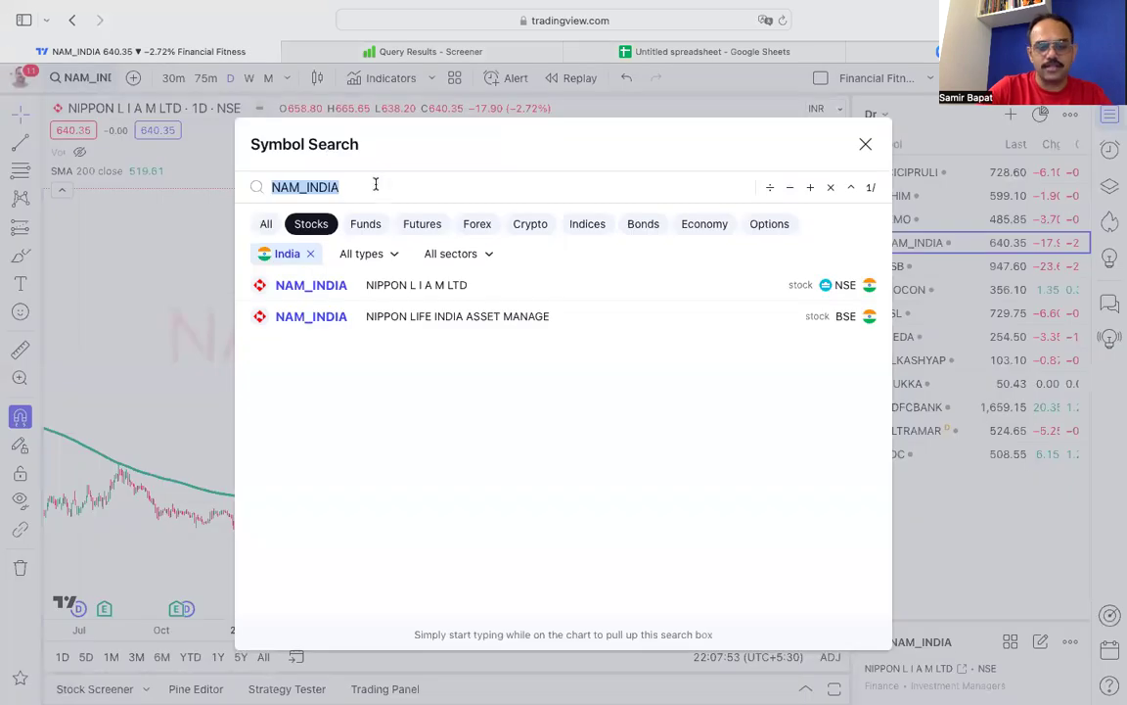
{"action": "type", "text": "KSOL"}
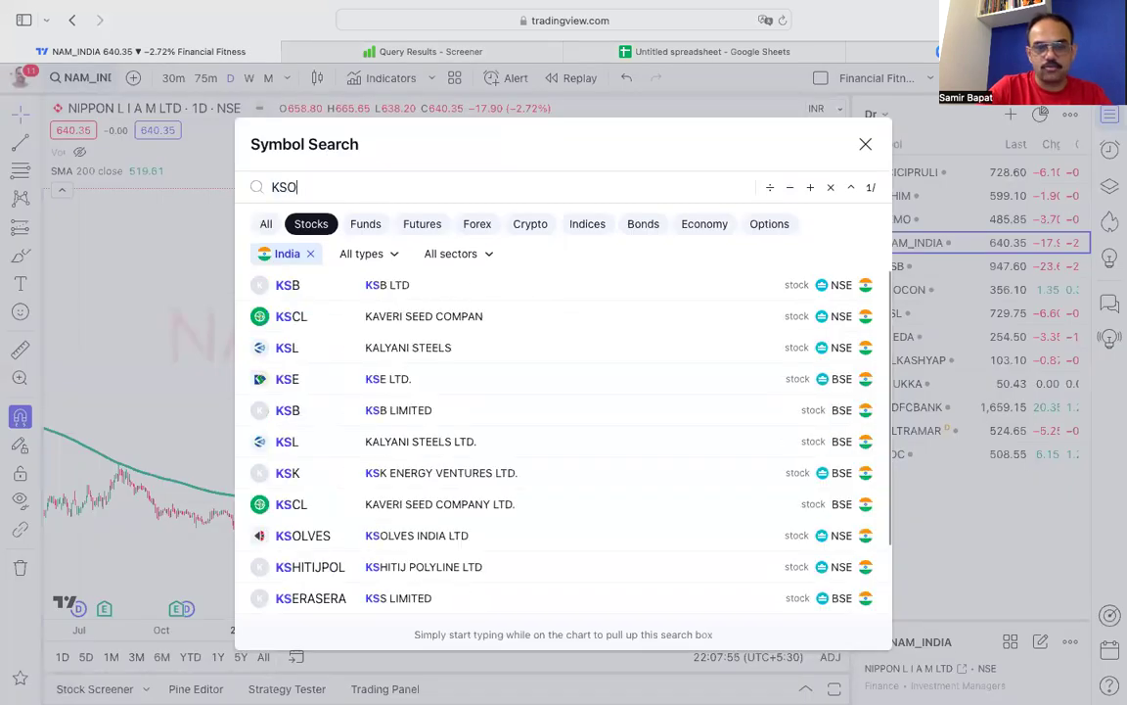
{"action": "key", "text": "Down"}
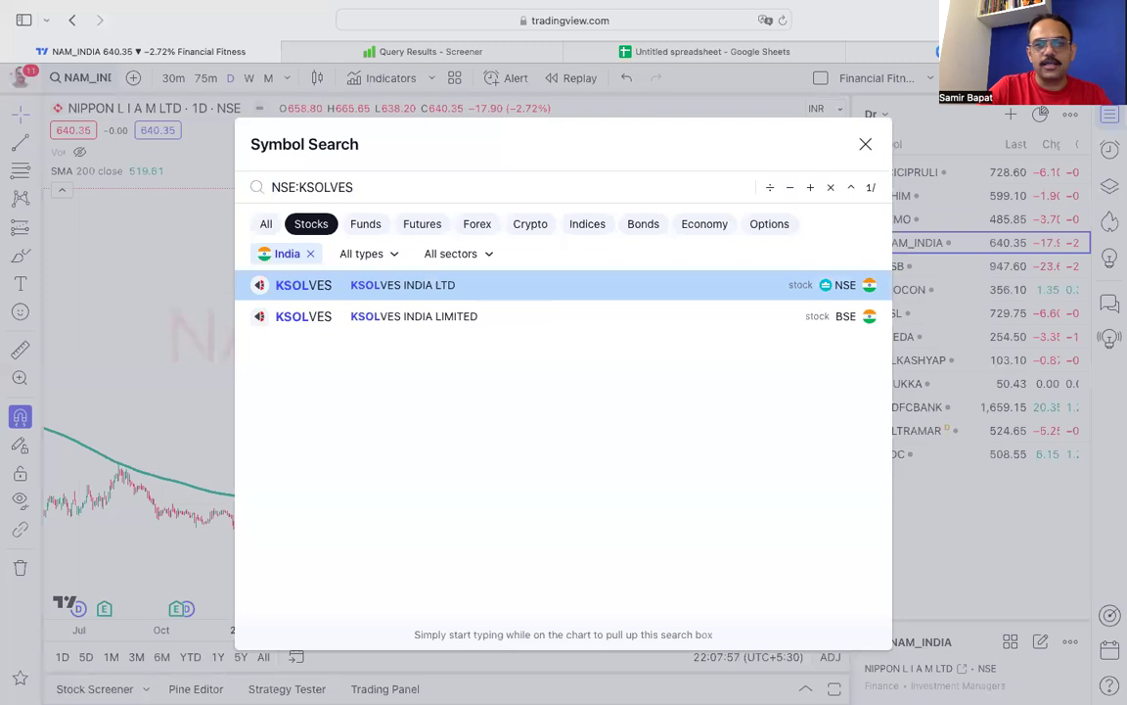
{"action": "key", "text": "Return"}
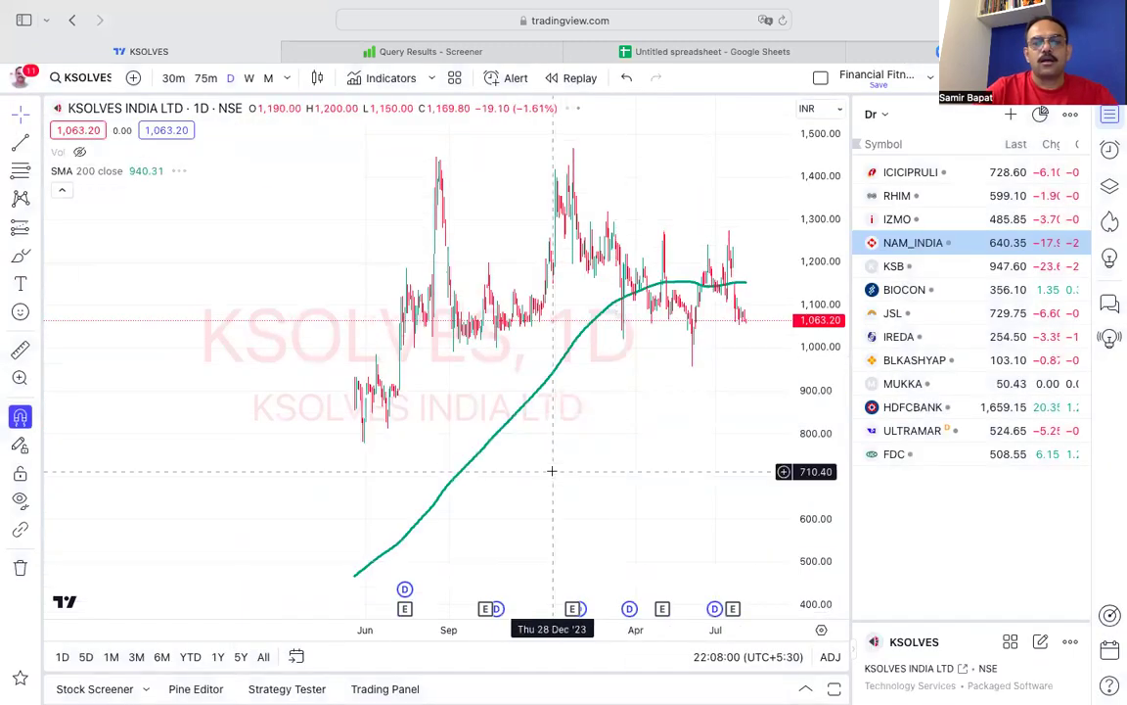
Step: Examine the KSOLVES daily price history against the 200-day SMA from early 2022 to mid-2024
{"action": "scroll", "coordinate": [552, 471], "scroll_direction": "right", "scroll_amount": 5}
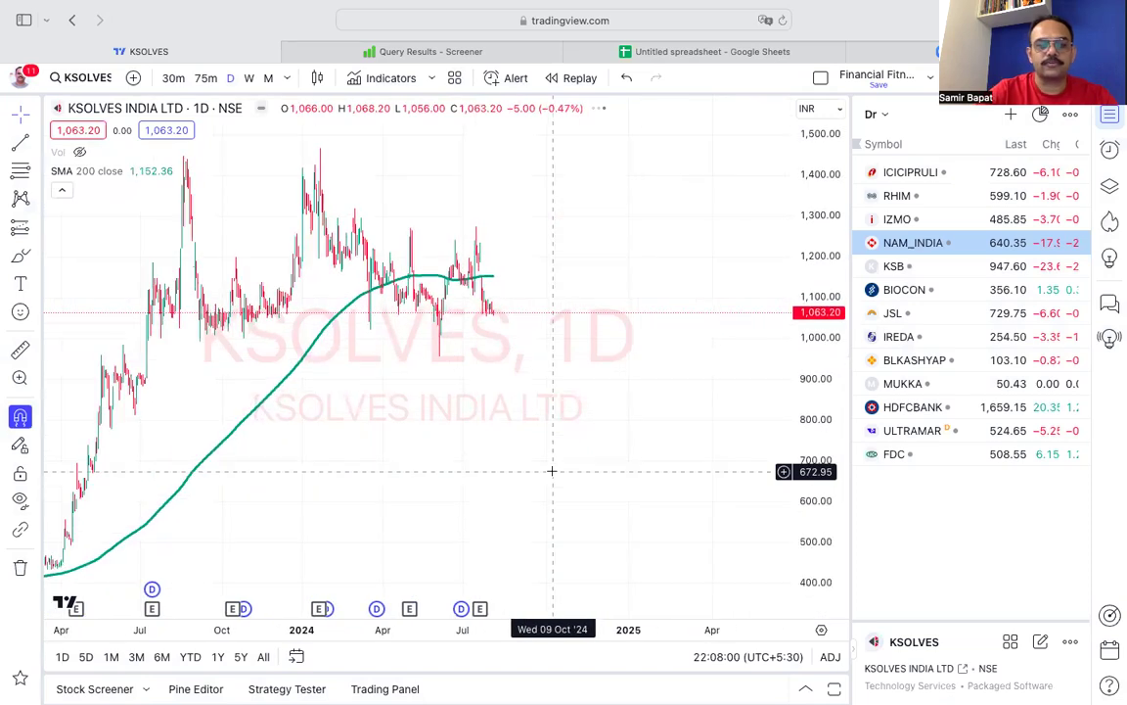
{"action": "scroll", "coordinate": [552, 471], "scroll_direction": "left", "scroll_amount": 10}
{"action": "scroll", "coordinate": [552, 471], "scroll_direction": "left", "scroll_amount": 10}
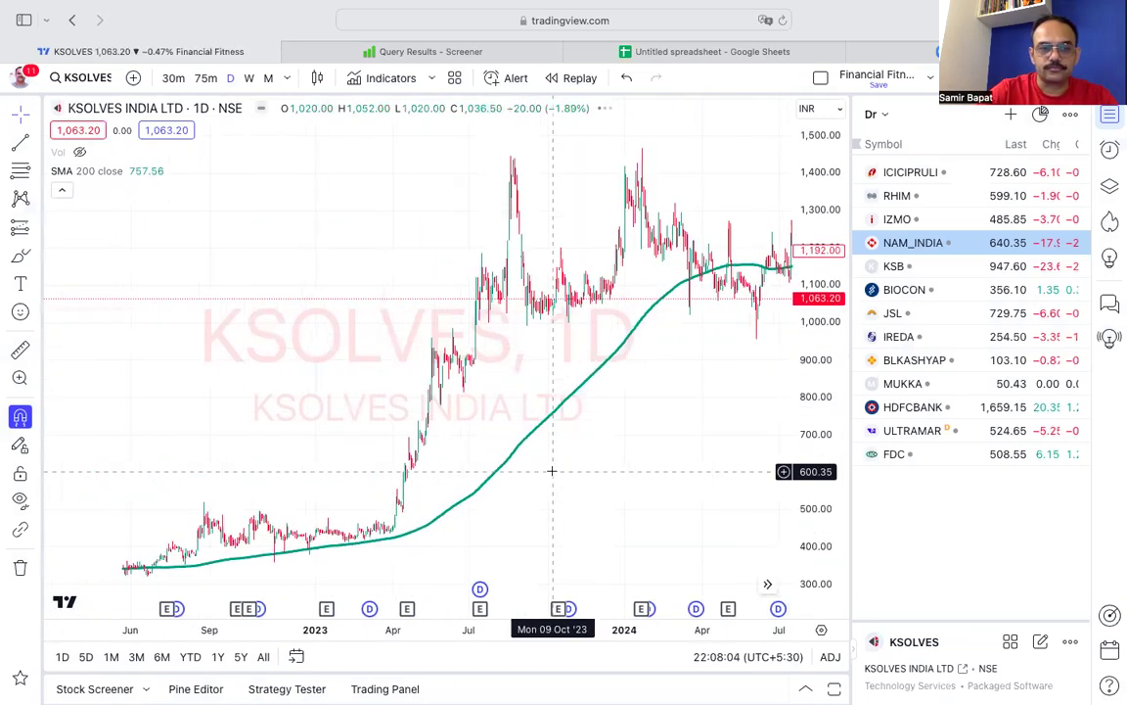
{"action": "scroll", "coordinate": [552, 471], "scroll_direction": "left", "scroll_amount": 10}
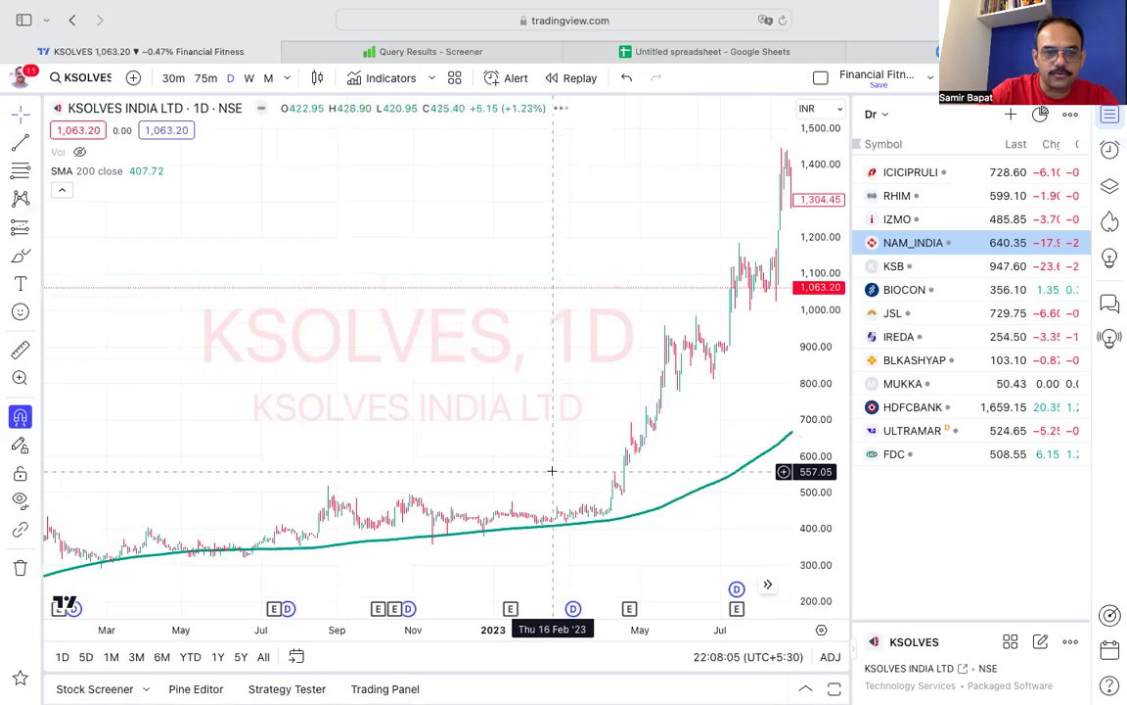
{"action": "scroll", "coordinate": [552, 470], "scroll_direction": "left", "scroll_amount": 10}
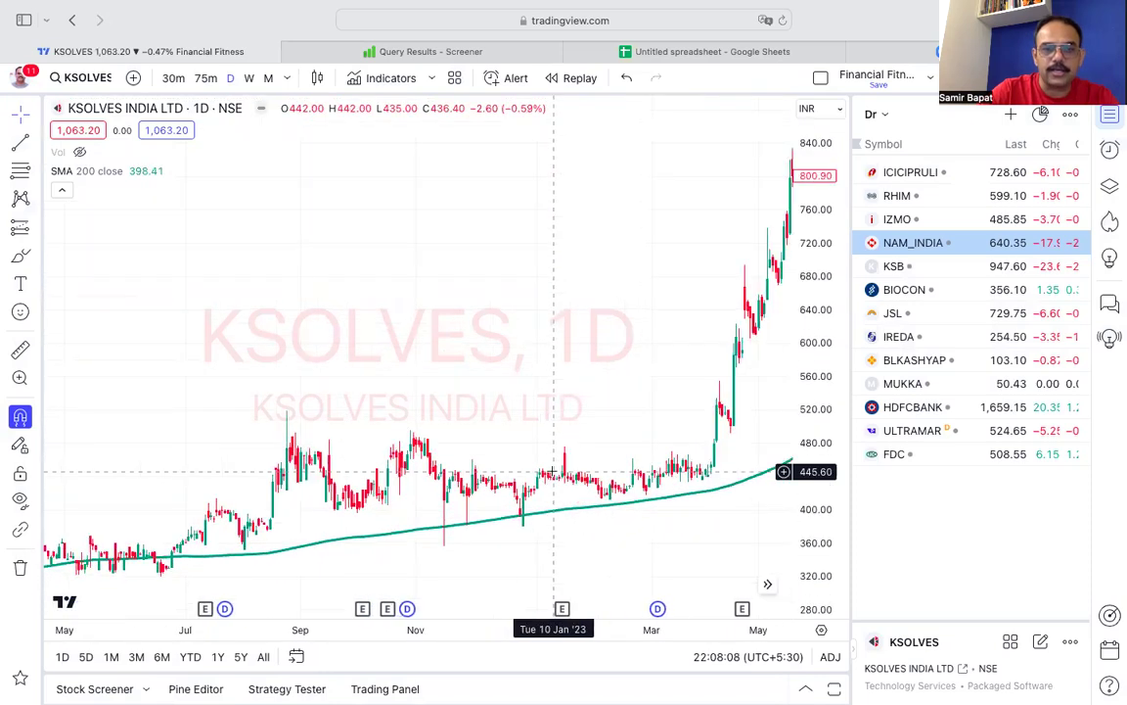
{"action": "scroll", "coordinate": [552, 471], "scroll_direction": "right", "scroll_amount": 10}
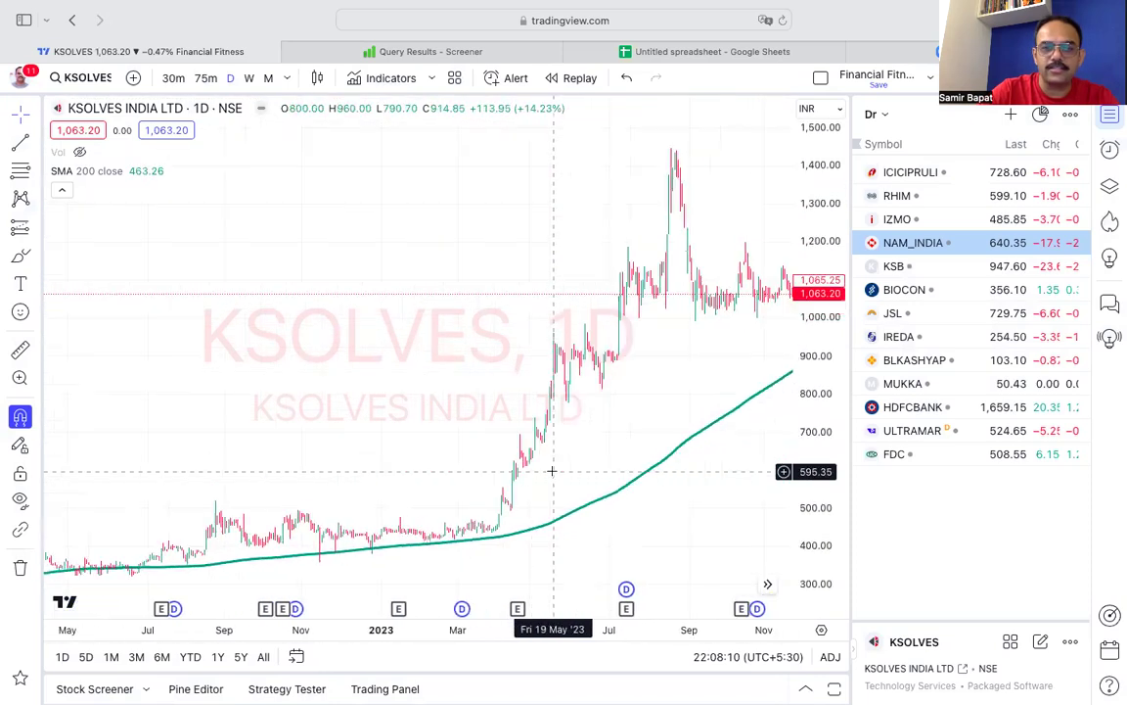
{"action": "scroll", "coordinate": [552, 471], "scroll_direction": "right", "scroll_amount": 10}
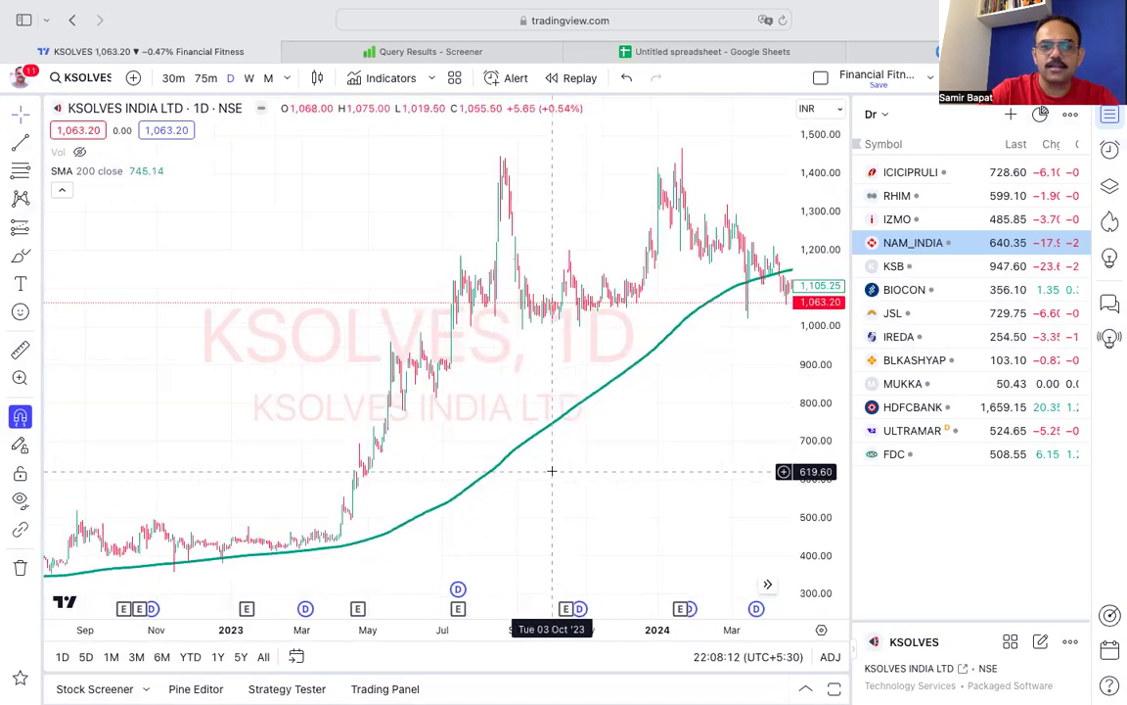
{"action": "scroll", "coordinate": [552, 470], "scroll_direction": "down", "scroll_amount": 3}
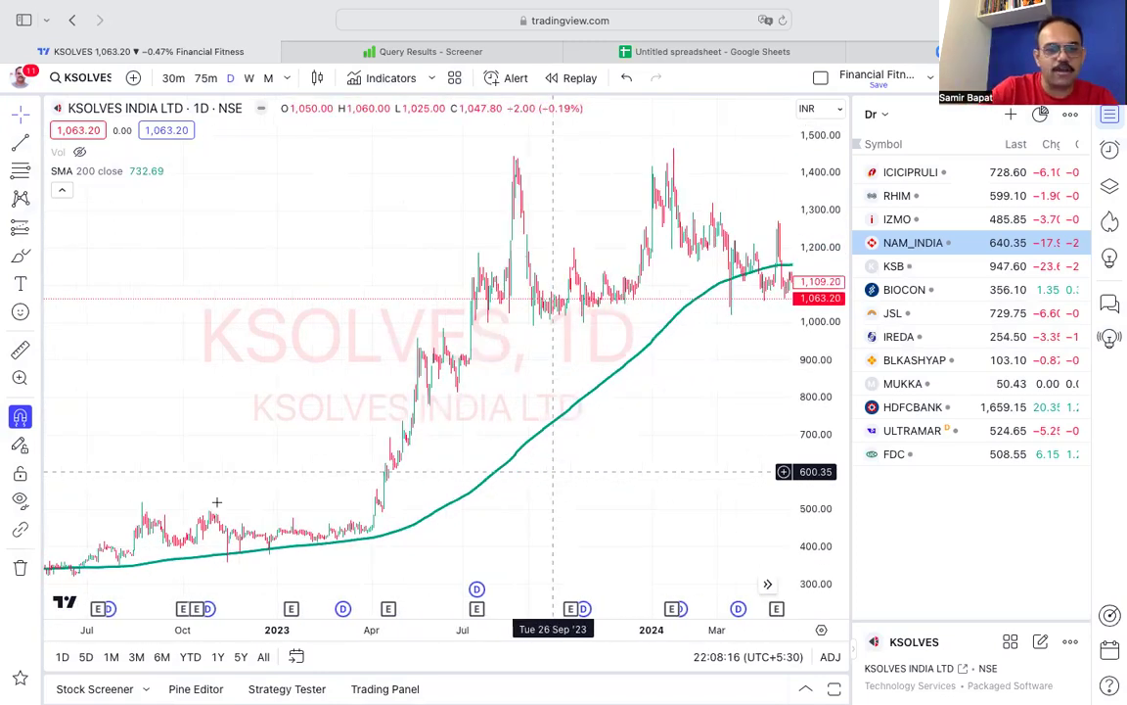
{"action": "scroll", "coordinate": [225, 488], "scroll_direction": "left", "scroll_amount": 1}
{"action": "scroll", "coordinate": [225, 487], "scroll_direction": "left", "scroll_amount": 5}
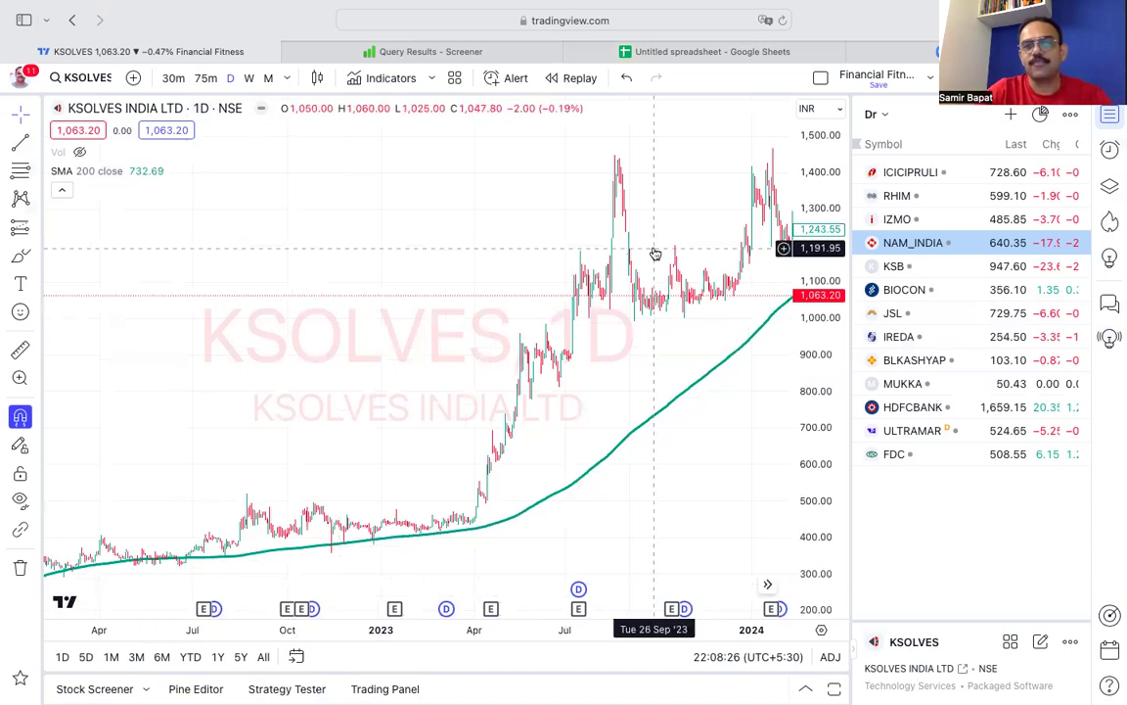
Step: Inspect how the KSOLVES price meets the 200-day SMA around 13 March 2024
{"action": "scroll", "coordinate": [655, 252], "scroll_direction": "right", "scroll_amount": 5}
{"action": "scroll", "coordinate": [655, 252], "scroll_direction": "right", "scroll_amount": 1}
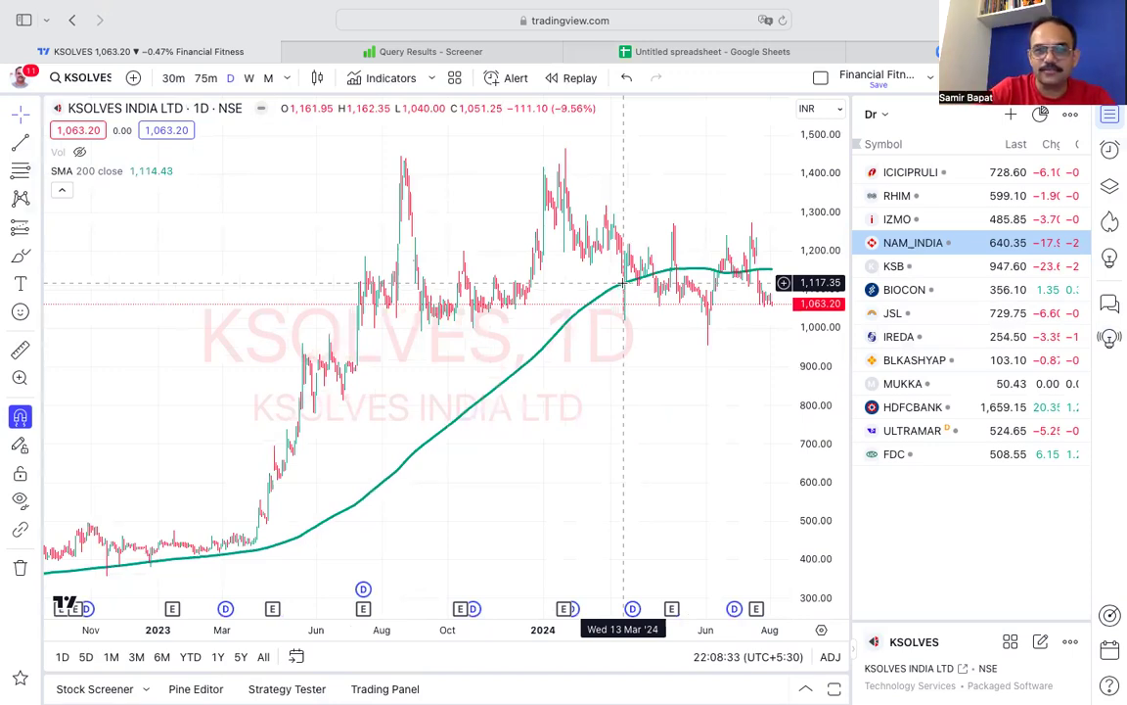
{"action": "scroll", "coordinate": [624, 283], "scroll_direction": "down", "scroll_amount": 2}
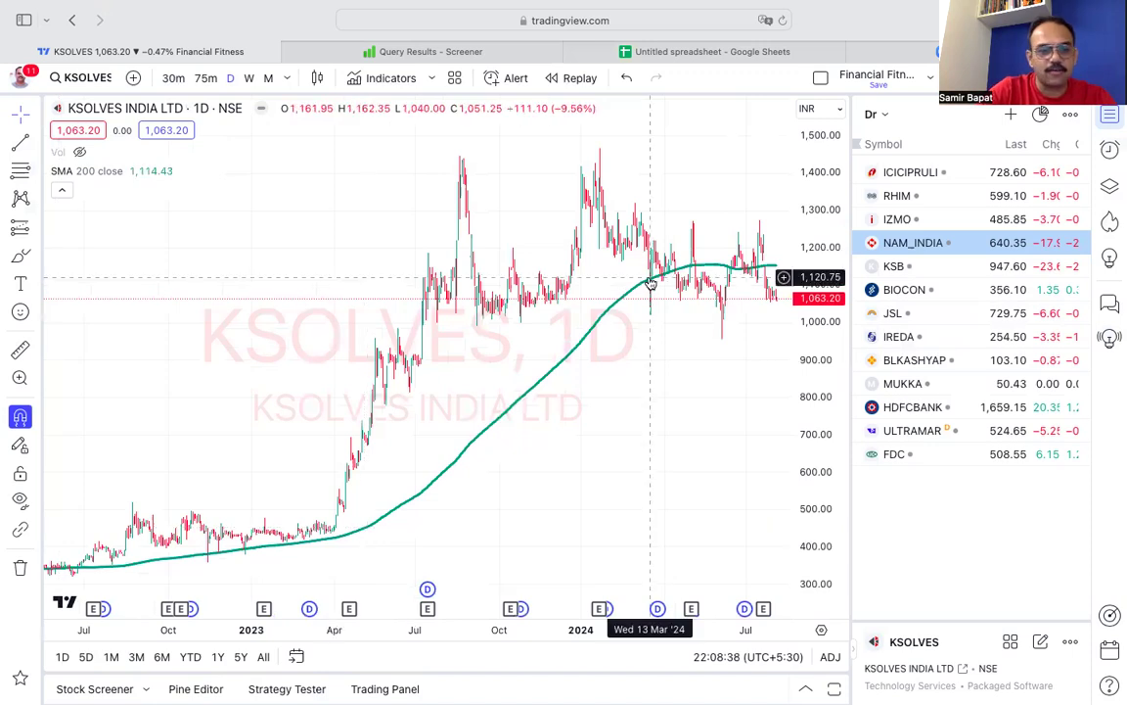
{"action": "scroll", "coordinate": [648, 281], "scroll_direction": "up", "scroll_amount": 1}
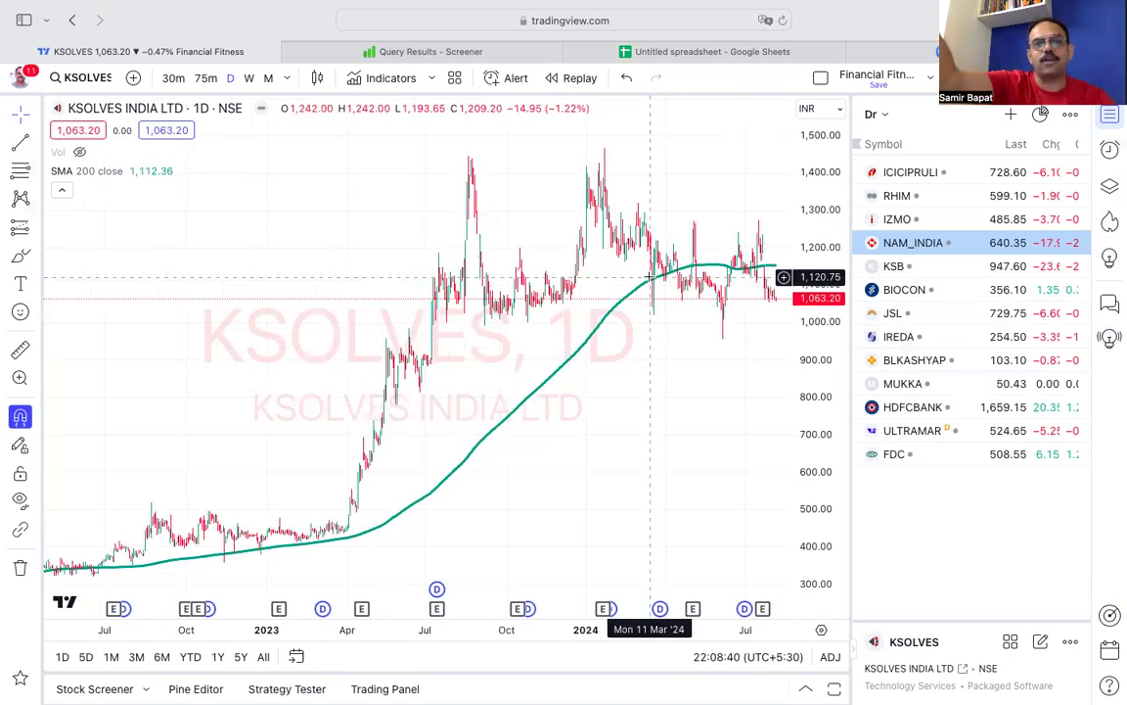
{"action": "scroll", "coordinate": [649, 282], "scroll_direction": "left", "scroll_amount": 5}
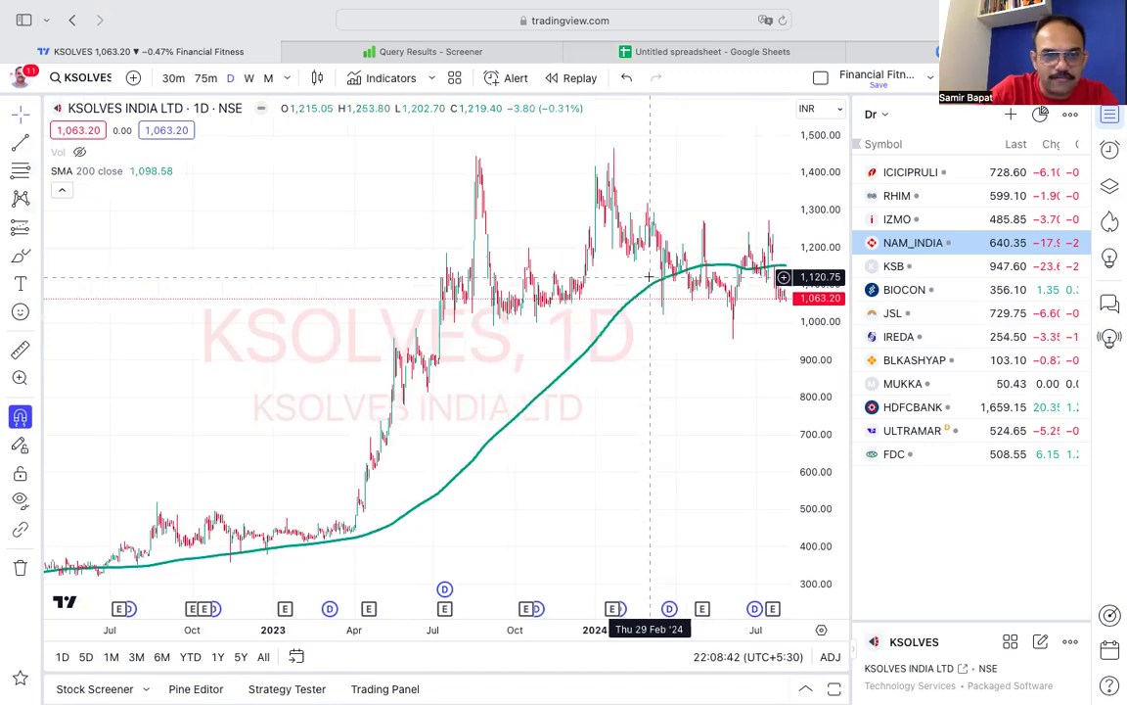
Step: Inspect the KSOLVES candles around the 200-day SMA in June 2022, at the 24 June candle
{"action": "scroll", "coordinate": [649, 282], "scroll_direction": "up", "scroll_amount": 5}
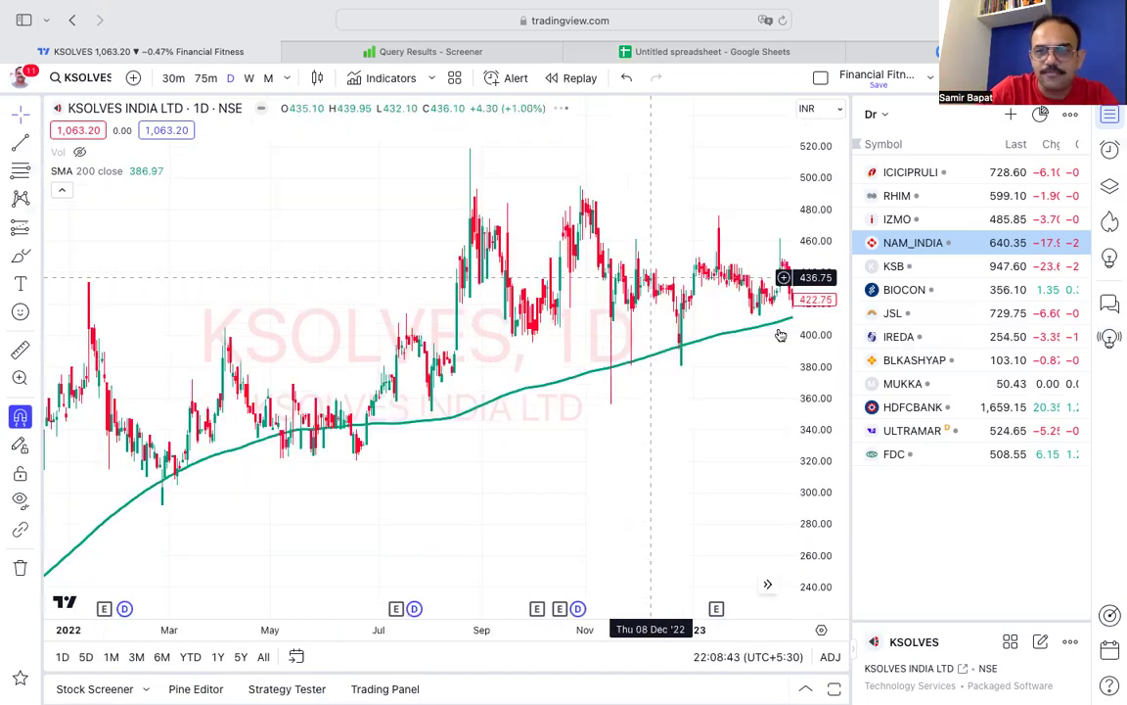
{"action": "scroll", "coordinate": [661, 403], "scroll_direction": "right", "scroll_amount": 2}
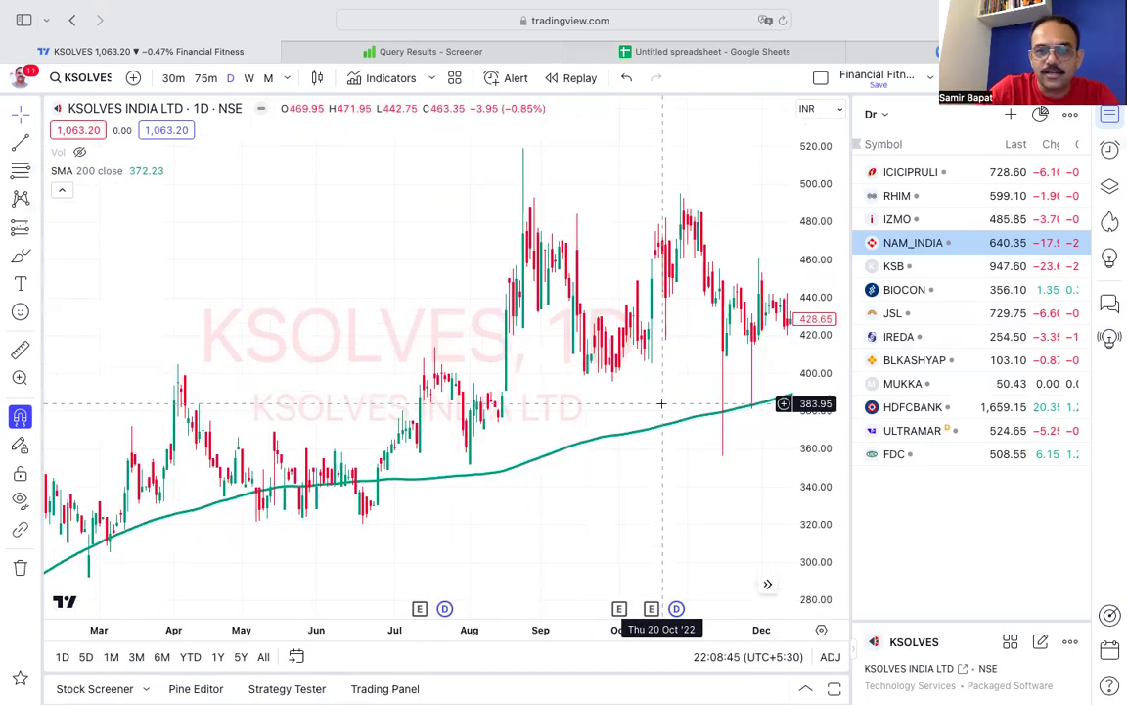
{"action": "scroll", "coordinate": [662, 403], "scroll_direction": "right", "scroll_amount": 3}
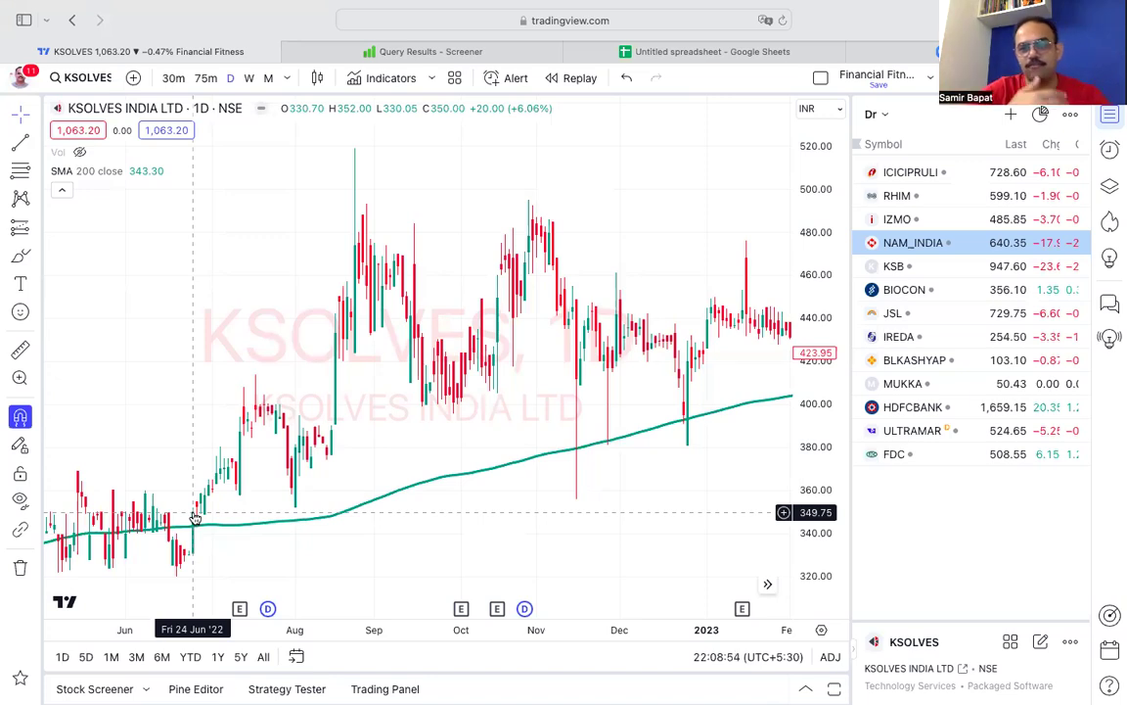
{"action": "scroll", "coordinate": [196, 518], "scroll_direction": "down", "scroll_amount": 2}
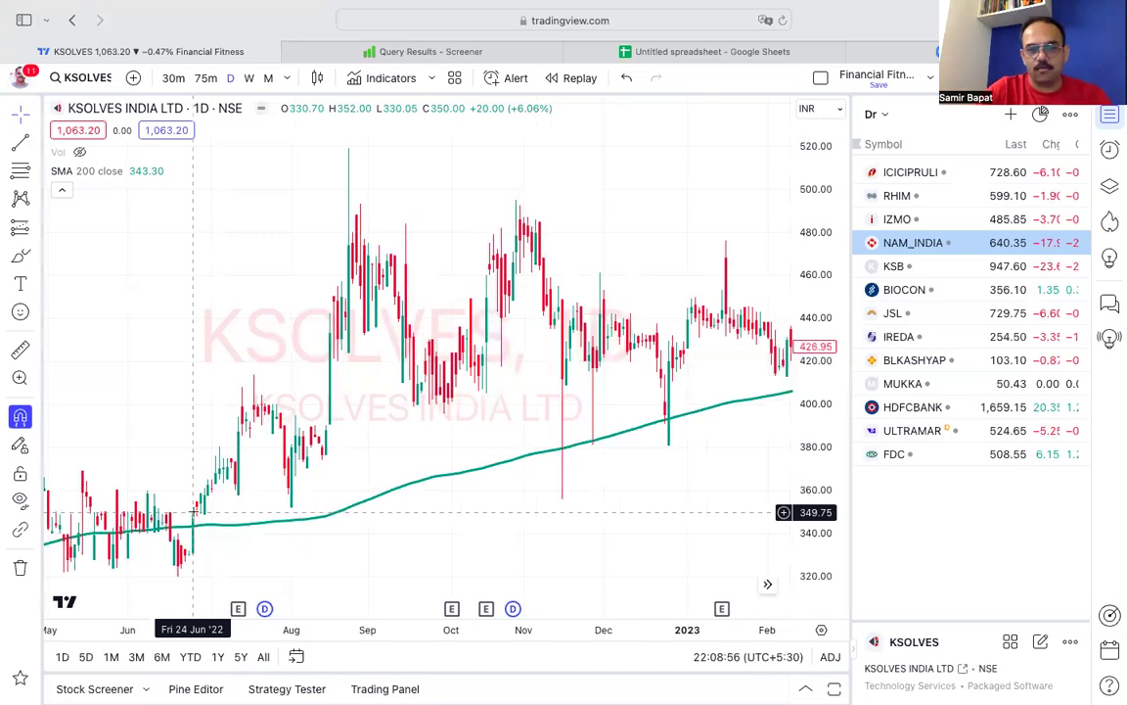
Step: Follow the KSOLVES price relative to the 200-day SMA from mid-2022 forward to the 13 March 2024 candle
{"action": "scroll", "coordinate": [194, 511], "scroll_direction": "right", "scroll_amount": 2}
{"action": "scroll", "coordinate": [194, 512], "scroll_direction": "right", "scroll_amount": 3}
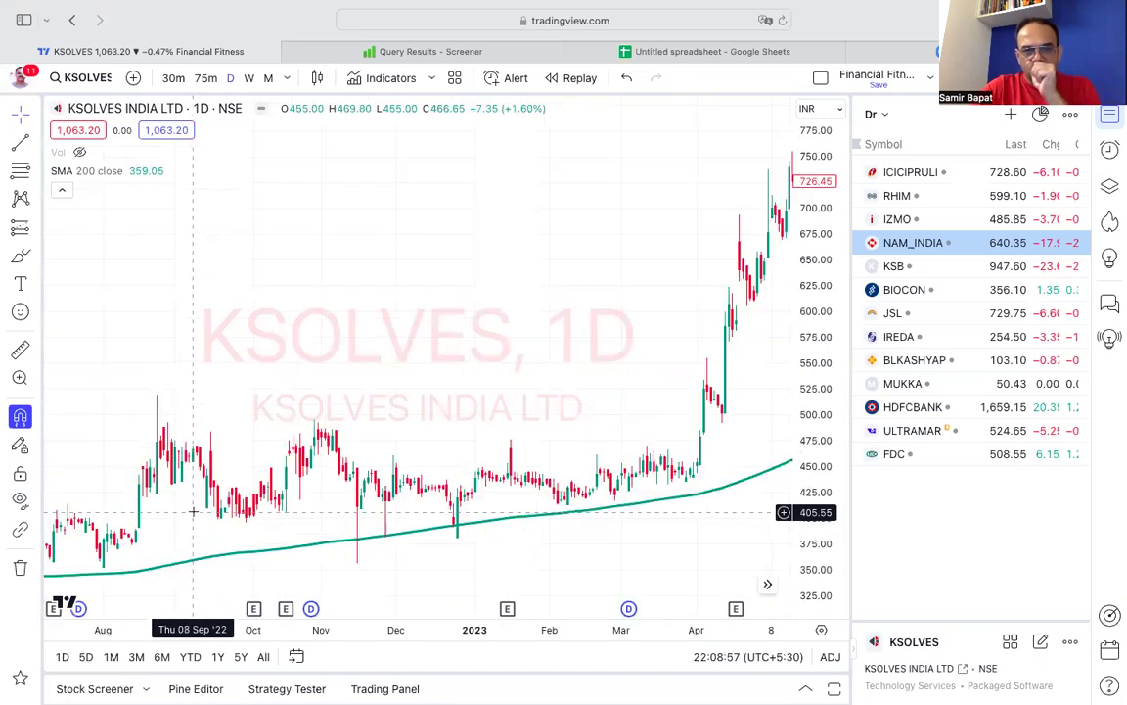
{"action": "scroll", "coordinate": [193, 512], "scroll_direction": "right", "scroll_amount": 3}
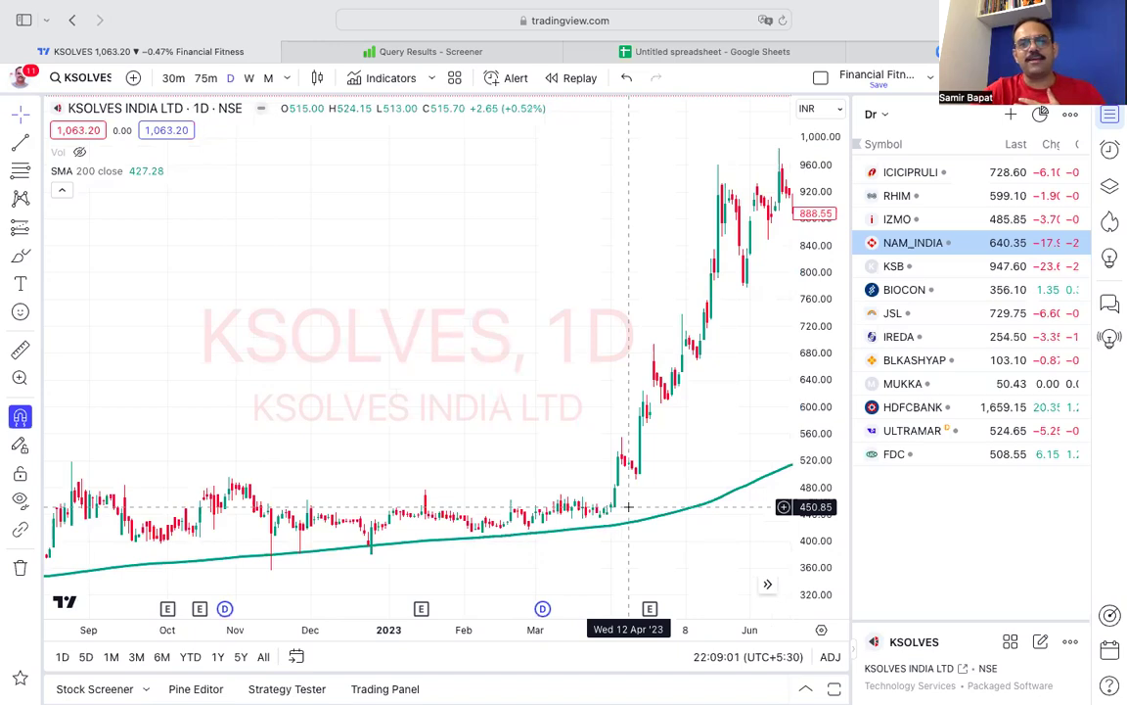
{"action": "scroll", "coordinate": [629, 507], "scroll_direction": "right", "scroll_amount": 3}
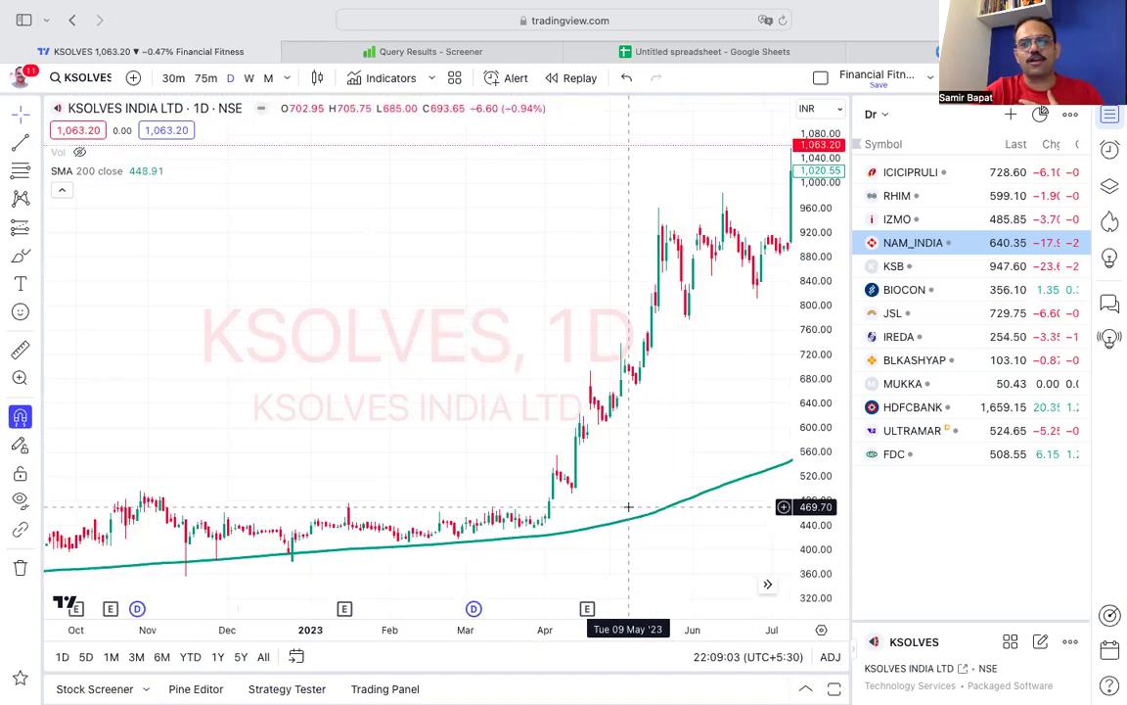
{"action": "scroll", "coordinate": [628, 507], "scroll_direction": "right", "scroll_amount": 3}
{"action": "scroll", "coordinate": [628, 506], "scroll_direction": "right", "scroll_amount": 3}
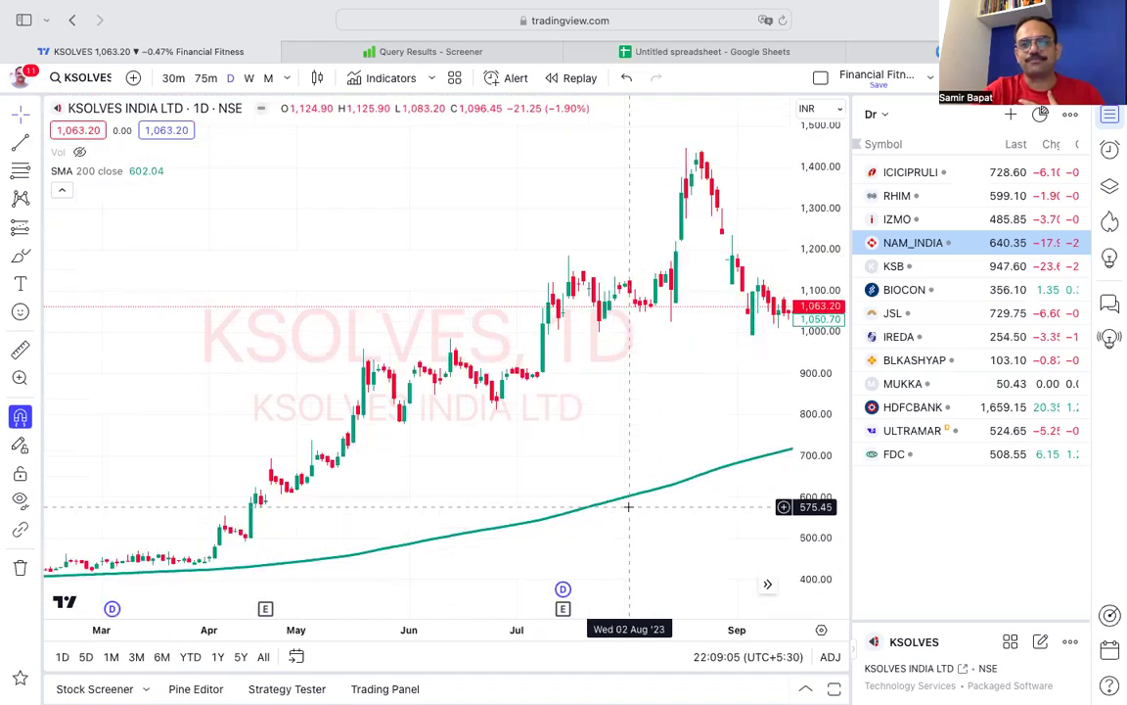
{"action": "scroll", "coordinate": [628, 507], "scroll_direction": "right", "scroll_amount": 3}
{"action": "scroll", "coordinate": [628, 507], "scroll_direction": "right", "scroll_amount": 3}
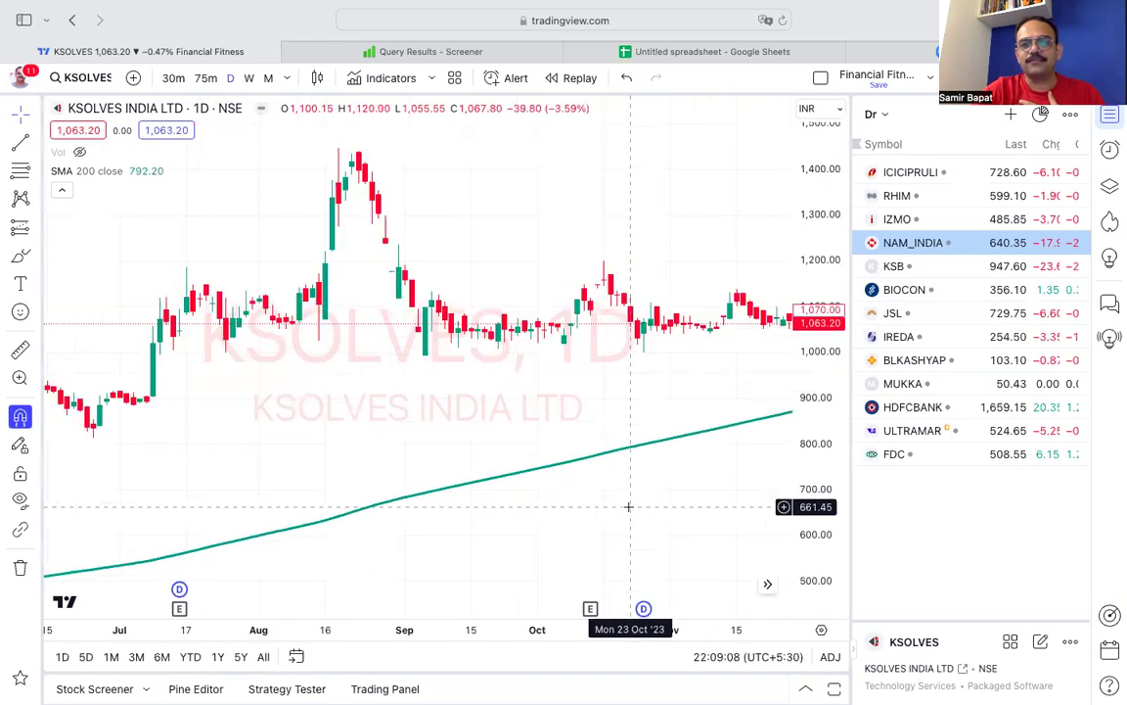
{"action": "scroll", "coordinate": [628, 507], "scroll_direction": "right", "scroll_amount": 3}
{"action": "scroll", "coordinate": [628, 507], "scroll_direction": "right", "scroll_amount": 3}
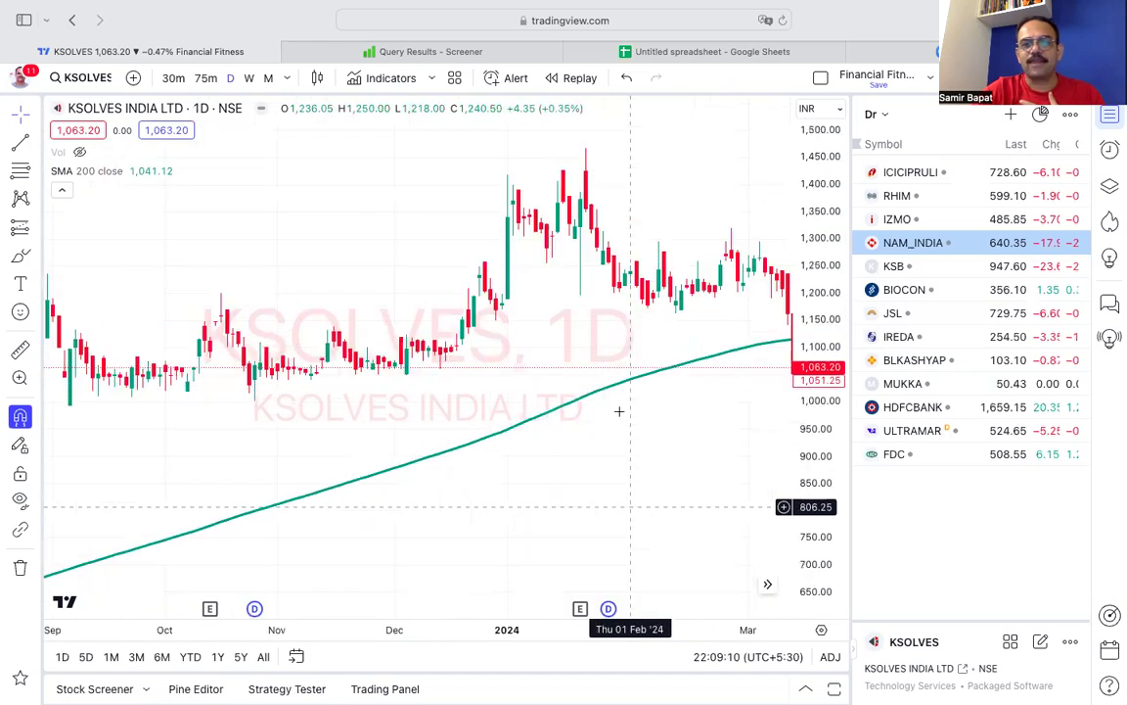
{"action": "scroll", "coordinate": [617, 410], "scroll_direction": "right", "scroll_amount": 3}
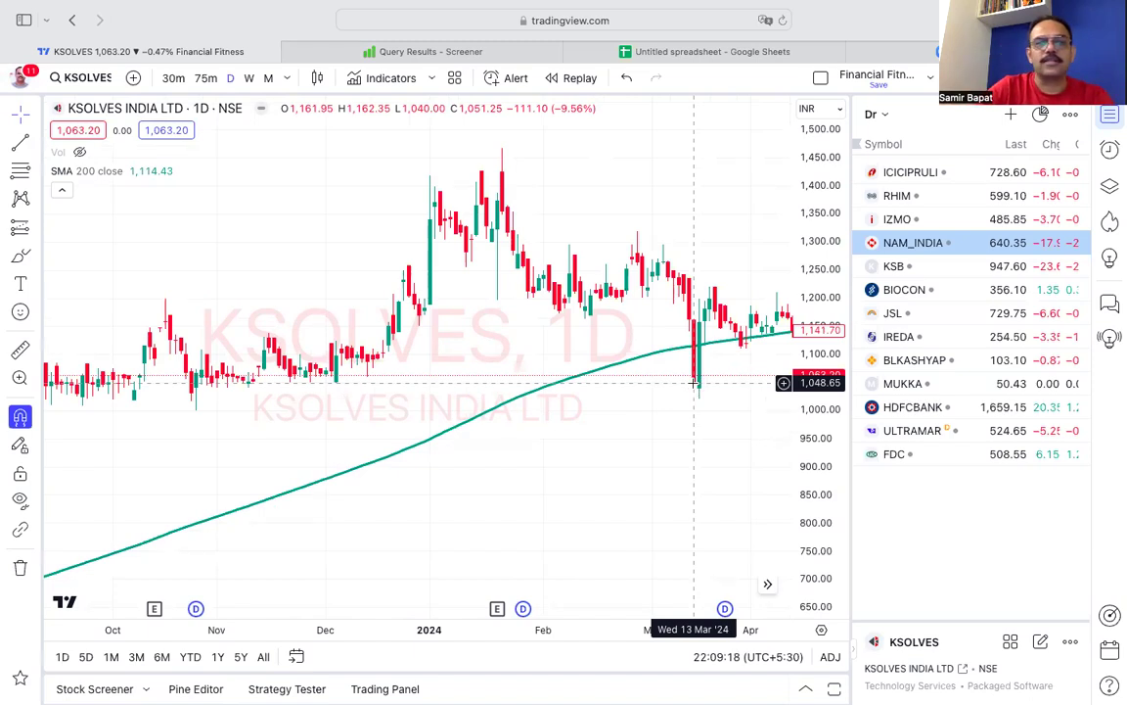
{"action": "scroll", "coordinate": [694, 383], "scroll_direction": "down", "scroll_amount": 2}
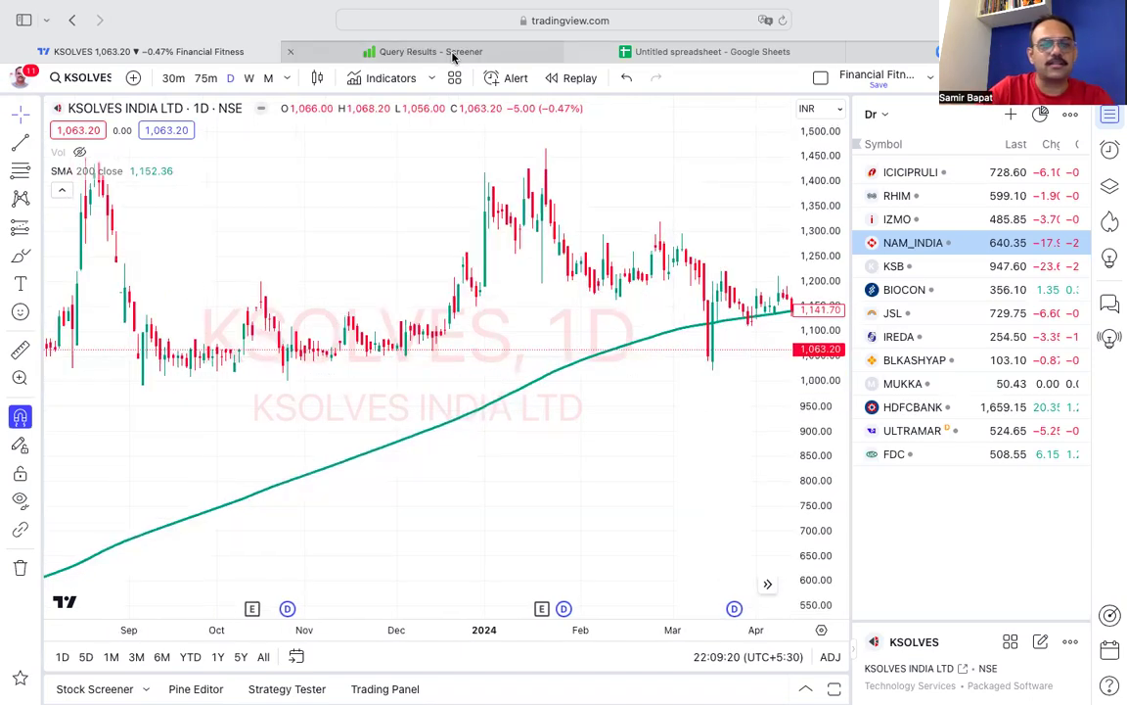
Step: Check the second company in the Screener query results and load the NSE:BASILIC chart in TradingView
{"action": "left_click", "coordinate": [453, 56]}
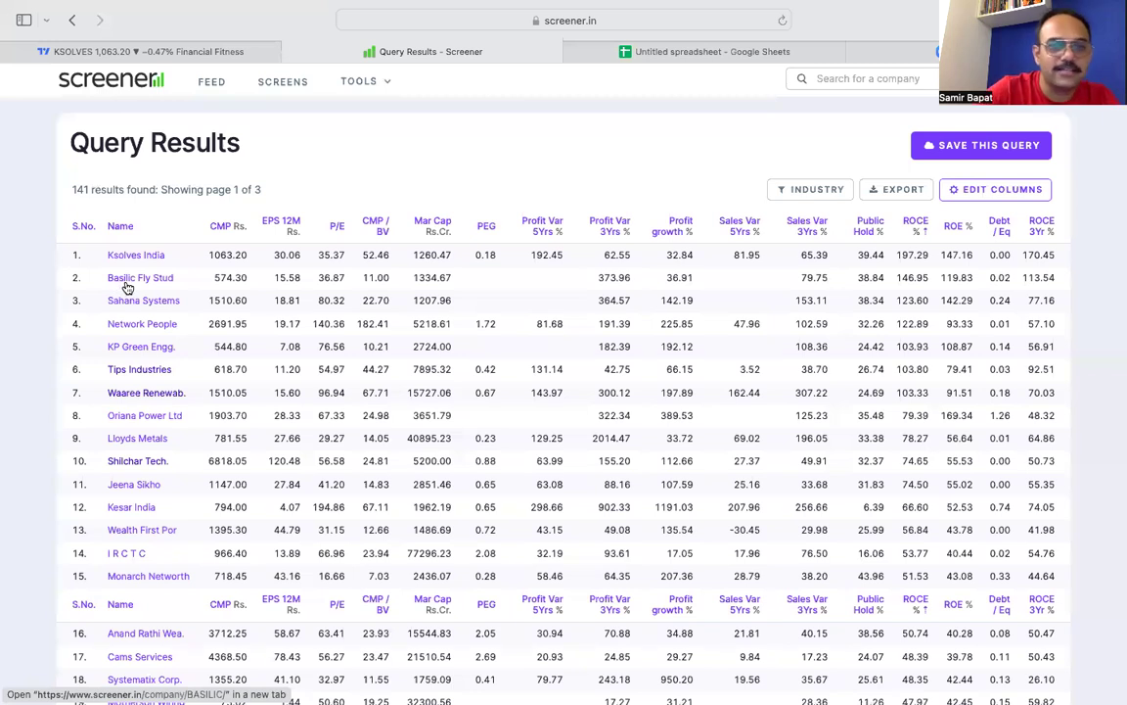
{"action": "left_click", "coordinate": [186, 50]}
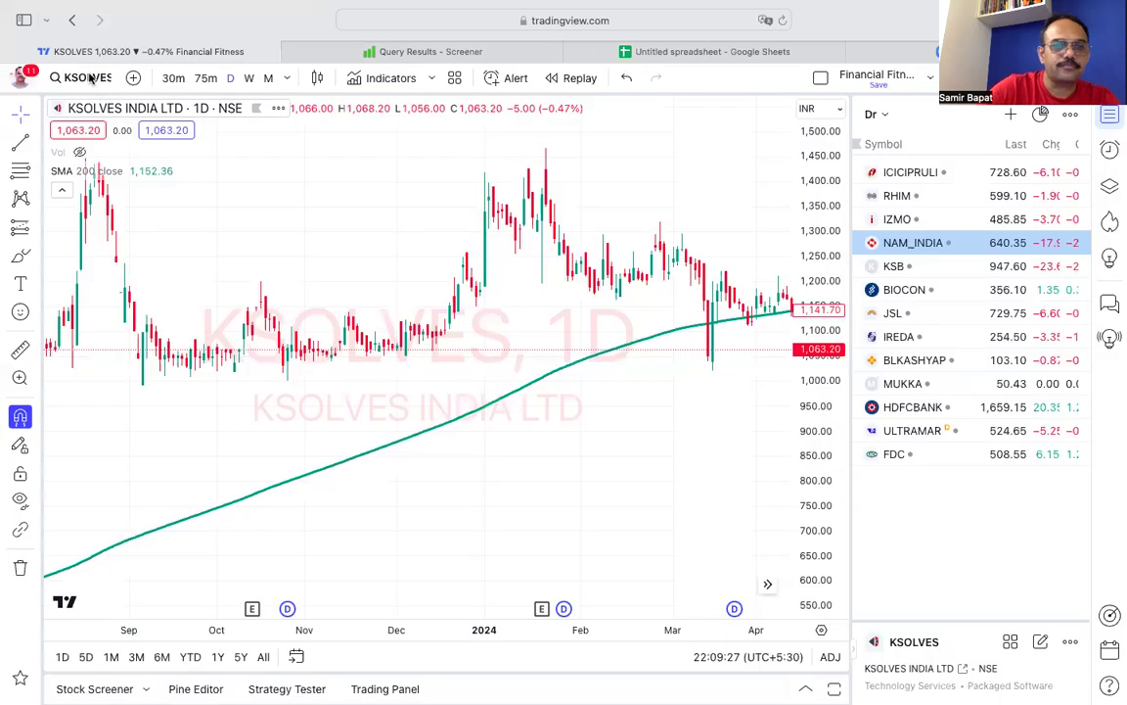
{"action": "left_click", "coordinate": [85, 77]}
{"action": "type", "text": "B"}
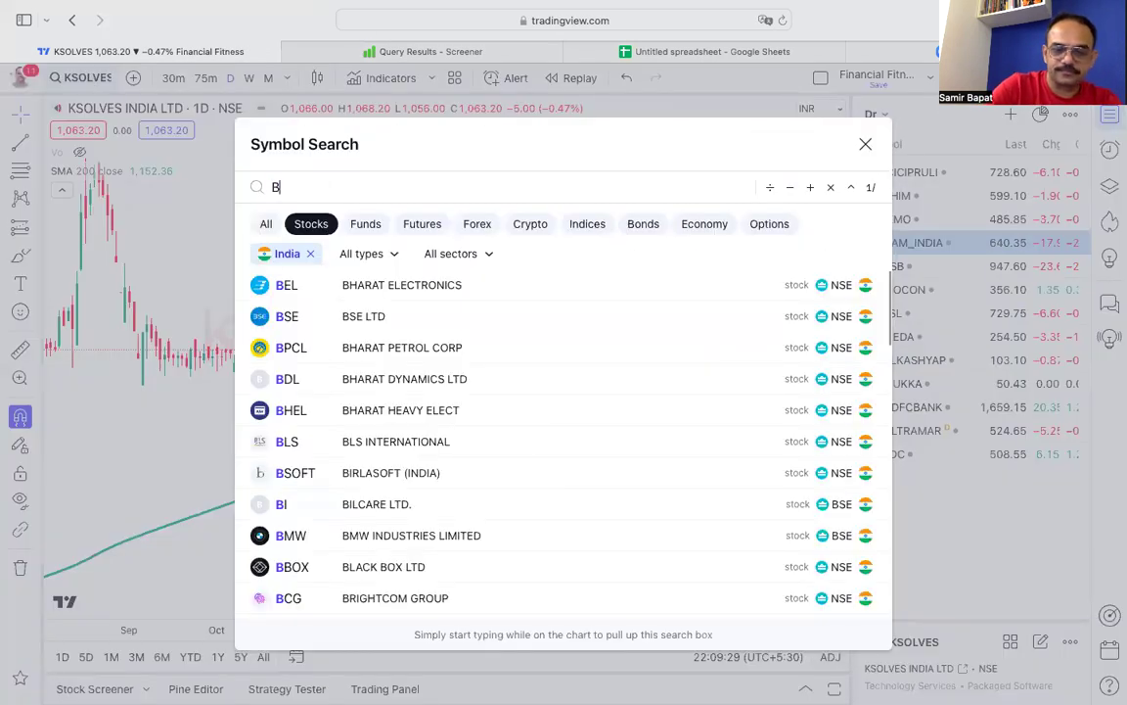
{"action": "type", "text": "AS"}
{"action": "key", "text": "ctrl+a"}
{"action": "type", "text": "NSE:BASILIC"}
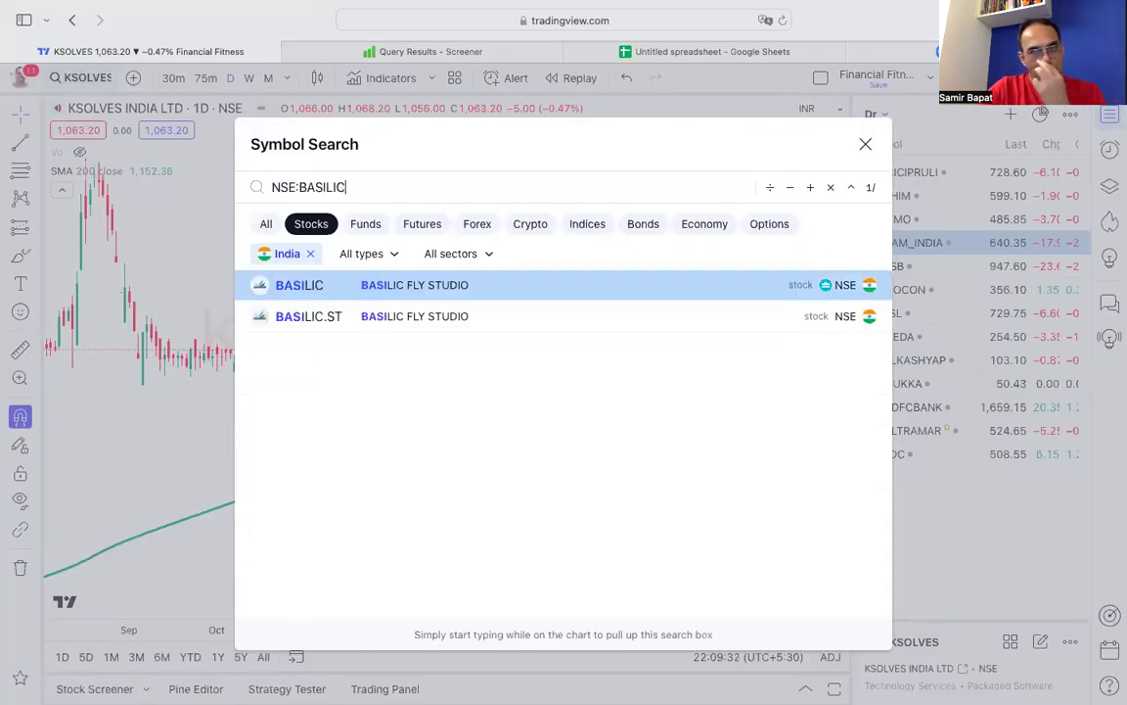
{"action": "key", "text": "Return"}
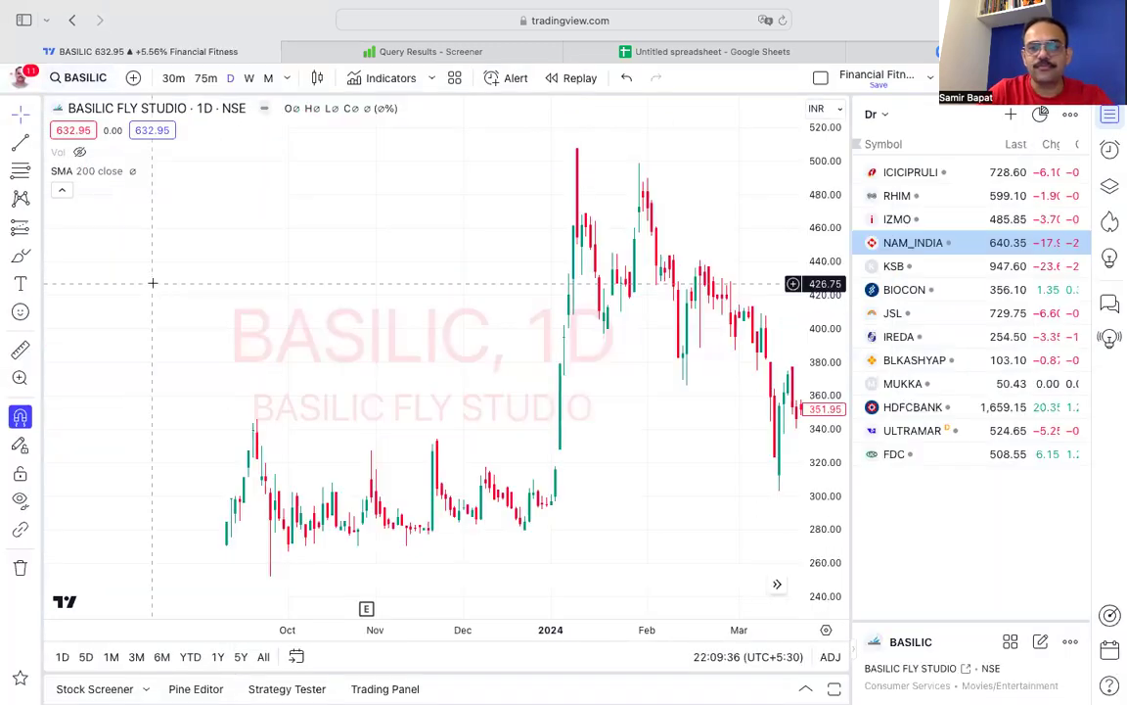
Step: Inspect the full BASILIC price history up to the latest candle against the 200-day SMA
{"action": "scroll", "coordinate": [152, 283], "scroll_direction": "right", "scroll_amount": 5}
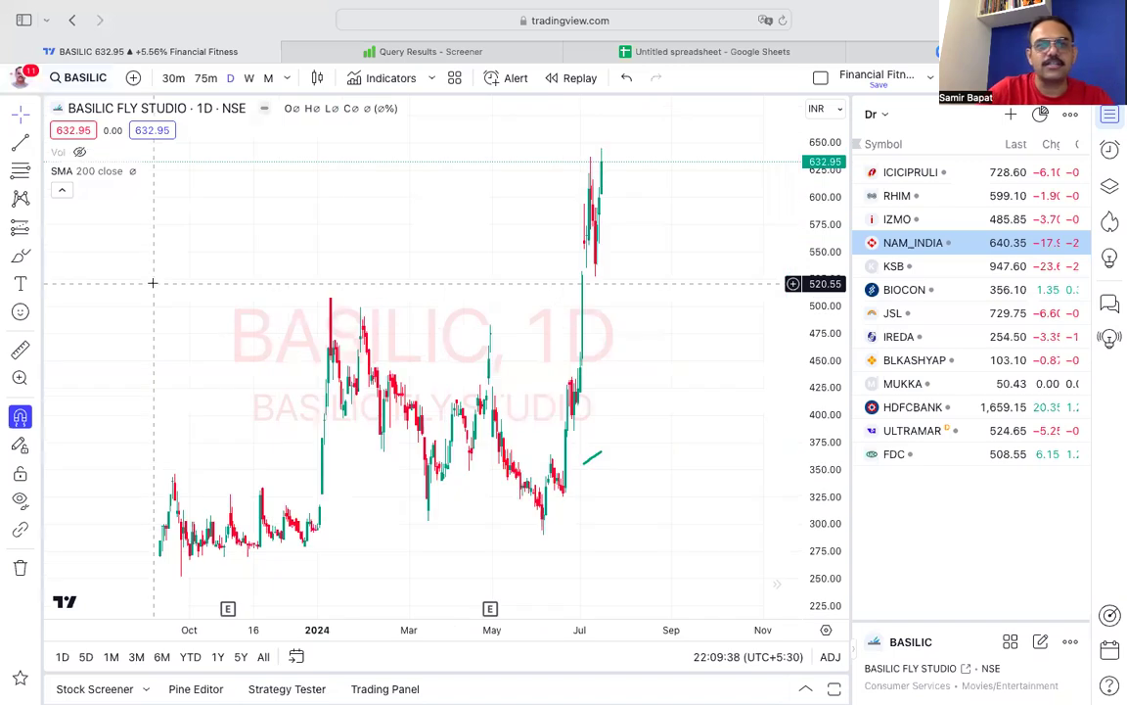
{"action": "scroll", "coordinate": [152, 283], "scroll_direction": "right", "scroll_amount": 1}
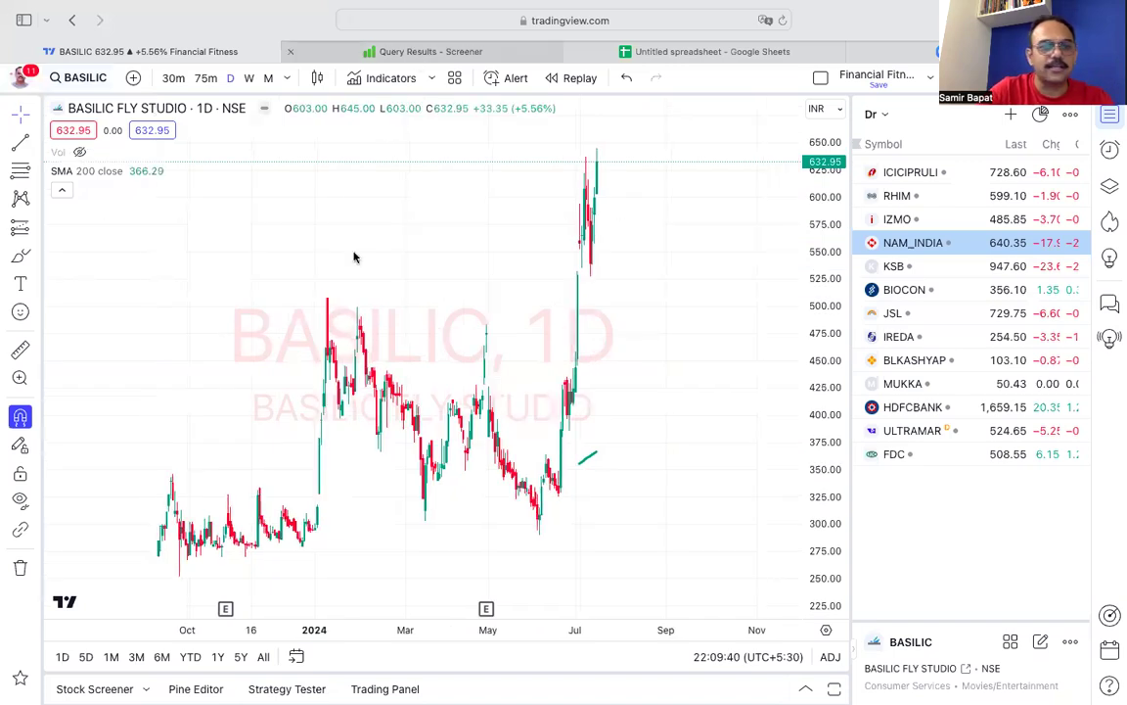
Step: Check Waaree Renewab. in the Screener query results and load the BSE:WAAREERTL chart in TradingView
{"action": "key", "text": "ctrl+Tab"}
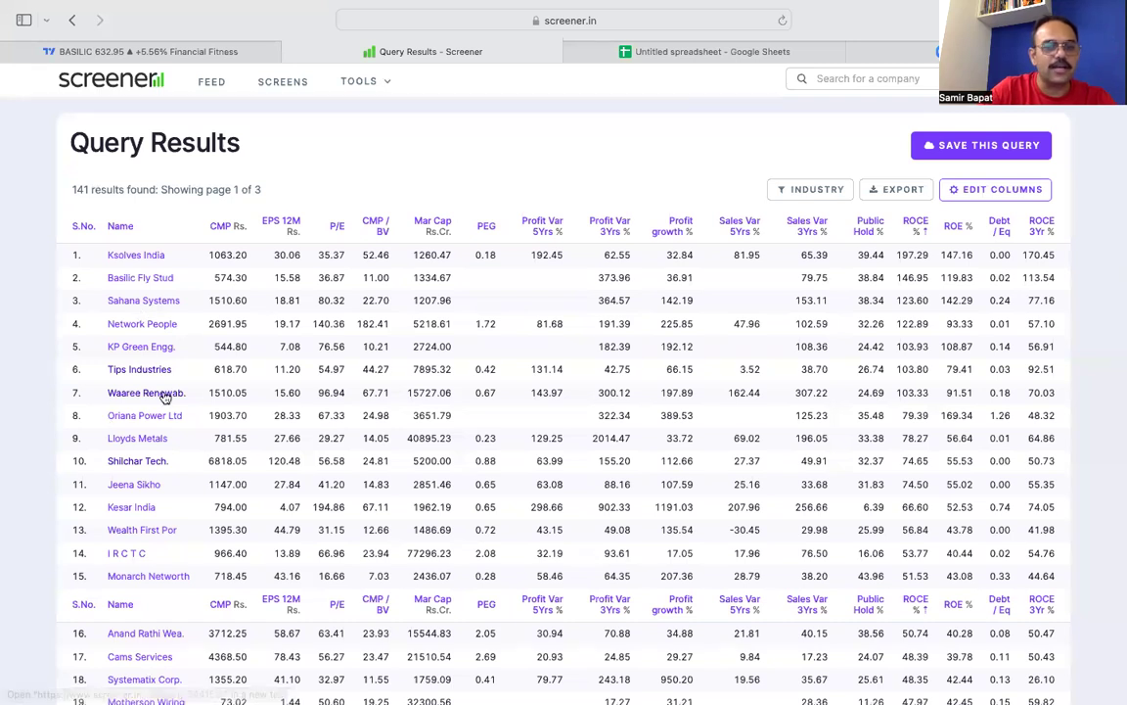
{"action": "left_click", "coordinate": [182, 52]}
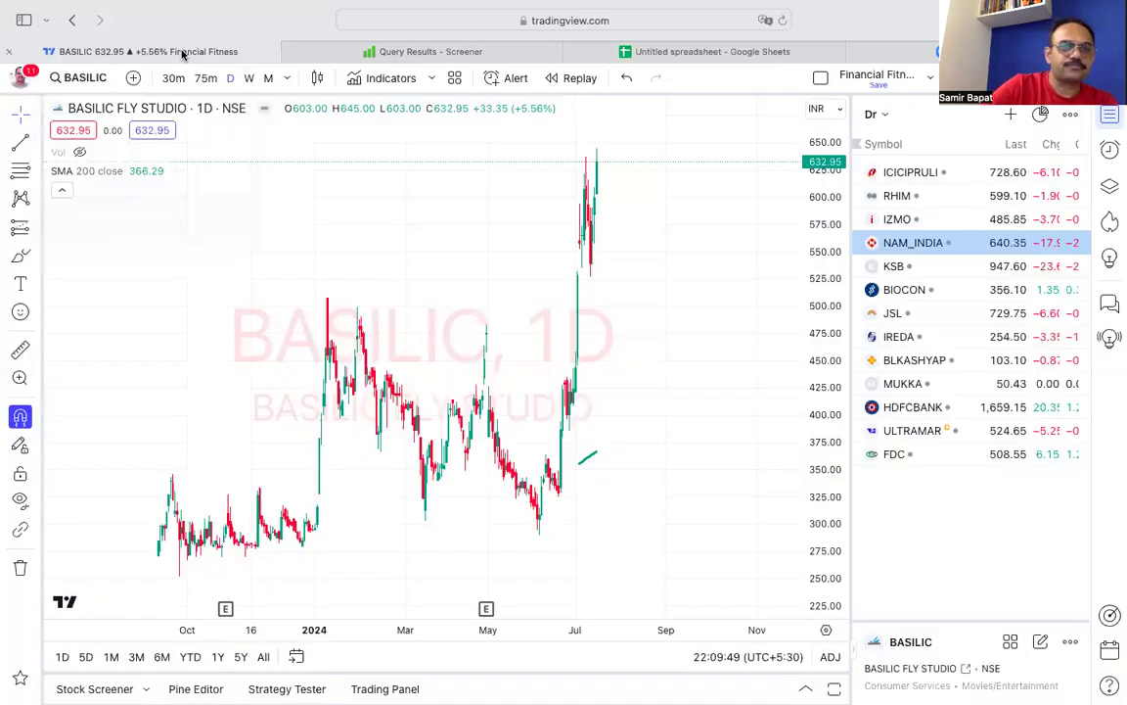
{"action": "left_click", "coordinate": [85, 77]}
{"action": "type", "text": "WA"}
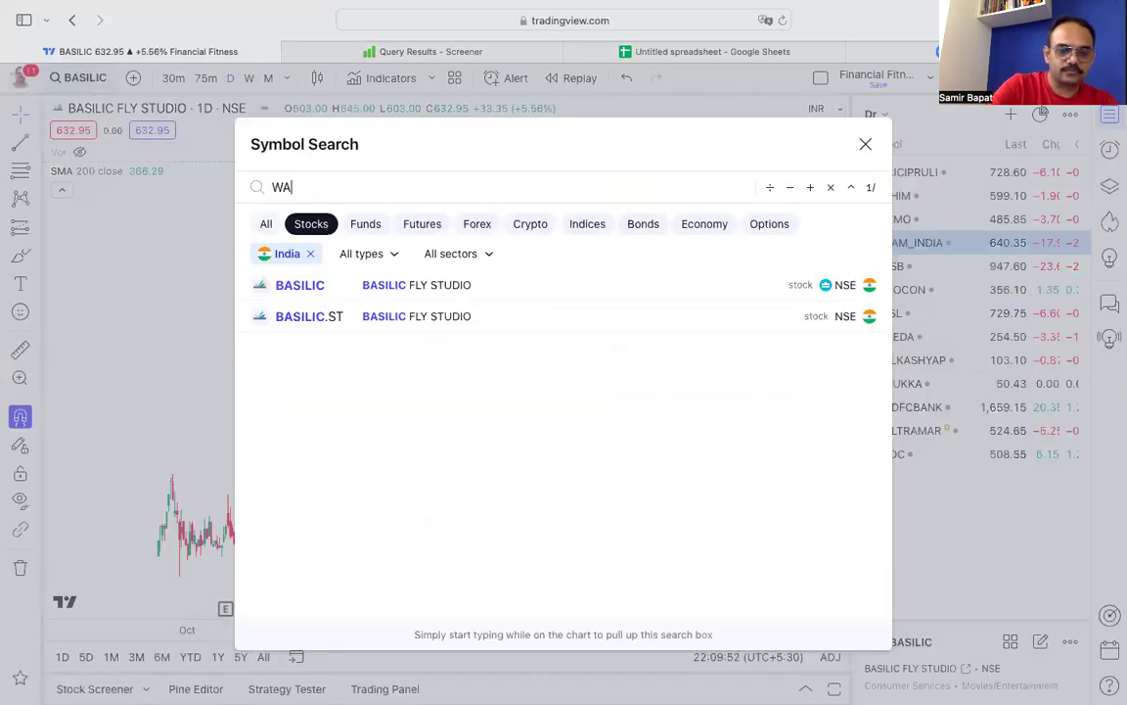
{"action": "type", "text": "A"}
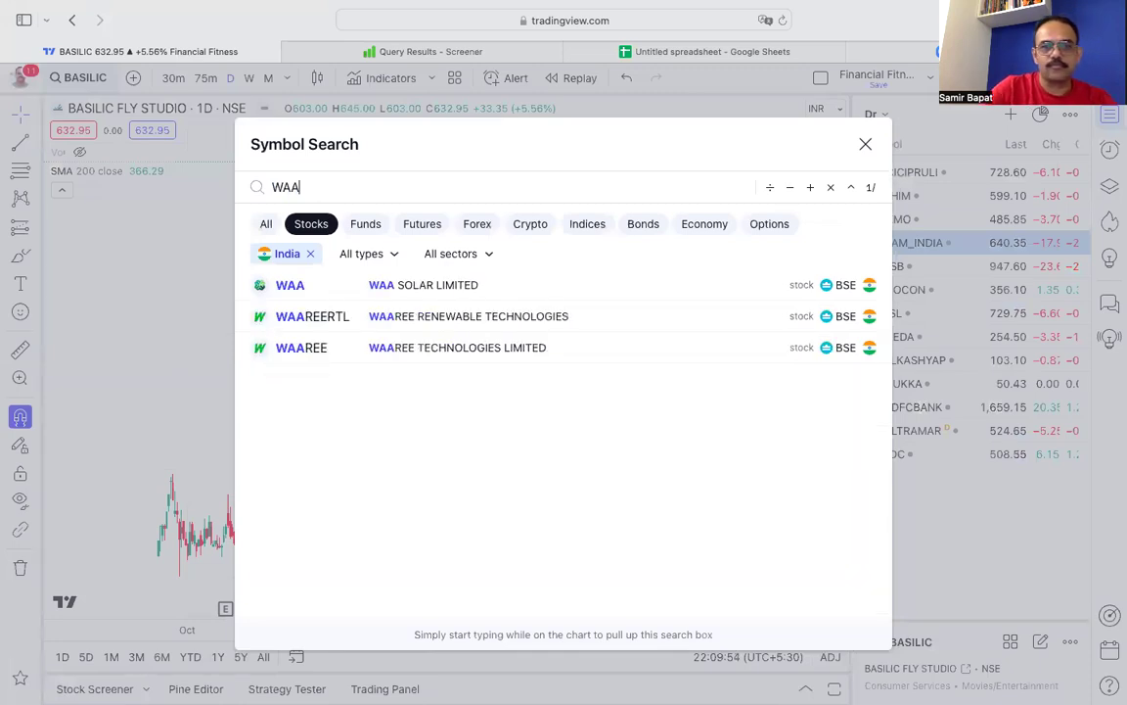
{"action": "key", "text": "Down"}
{"action": "key", "text": "Return"}
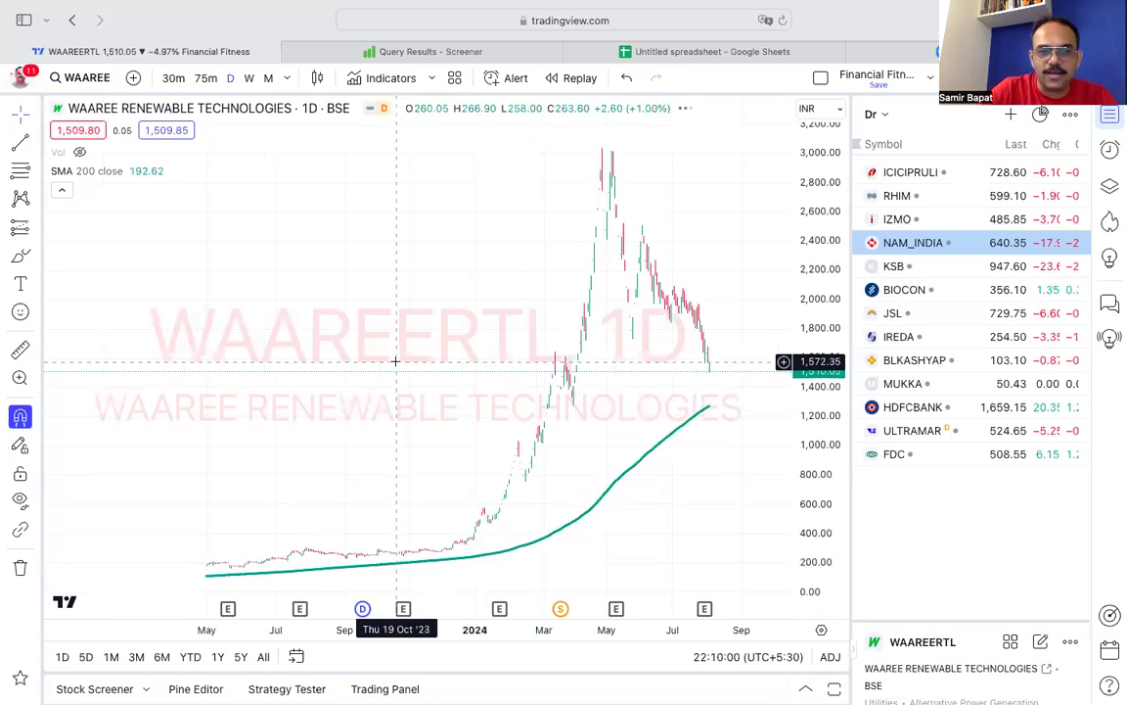
Step: Trace the WAAREERTL price against its 200-day SMA back through 2023 and 2022 to mid-2021
{"action": "scroll", "coordinate": [396, 361], "scroll_direction": "down", "scroll_amount": 2}
{"action": "scroll", "coordinate": [395, 361], "scroll_direction": "down", "scroll_amount": 2}
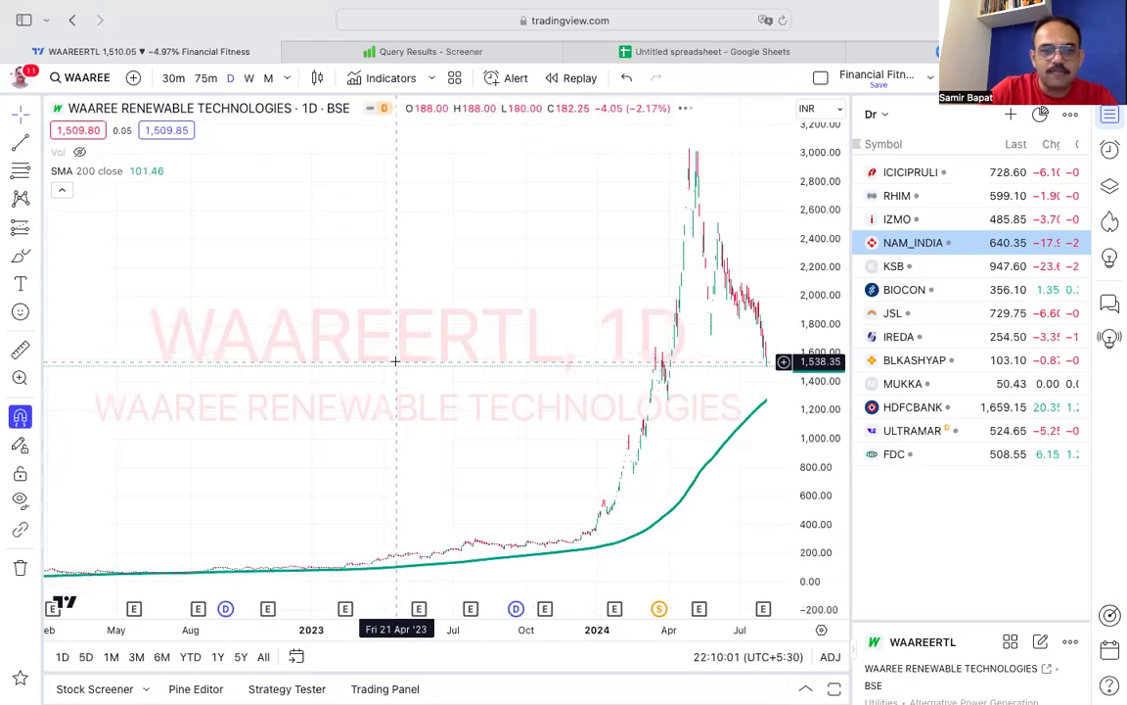
{"action": "scroll", "coordinate": [395, 361], "scroll_direction": "left", "scroll_amount": 3}
{"action": "scroll", "coordinate": [395, 361], "scroll_direction": "up", "scroll_amount": 2}
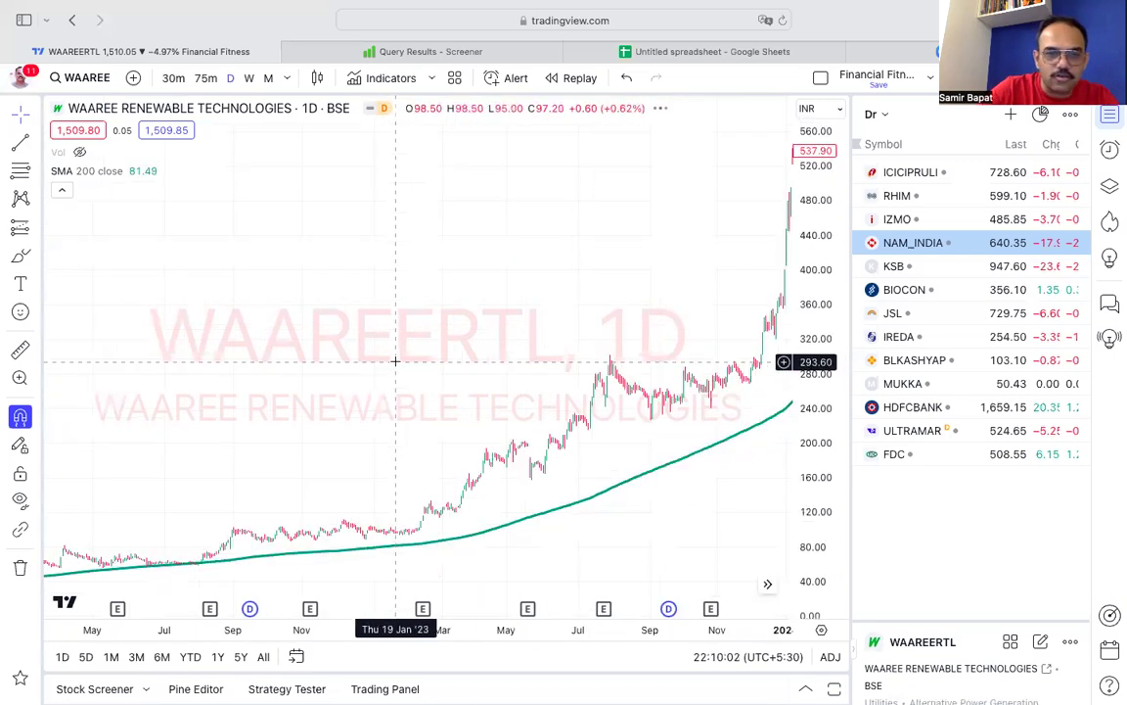
{"action": "scroll", "coordinate": [395, 361], "scroll_direction": "up", "scroll_amount": 2}
{"action": "scroll", "coordinate": [396, 362], "scroll_direction": "left", "scroll_amount": 4}
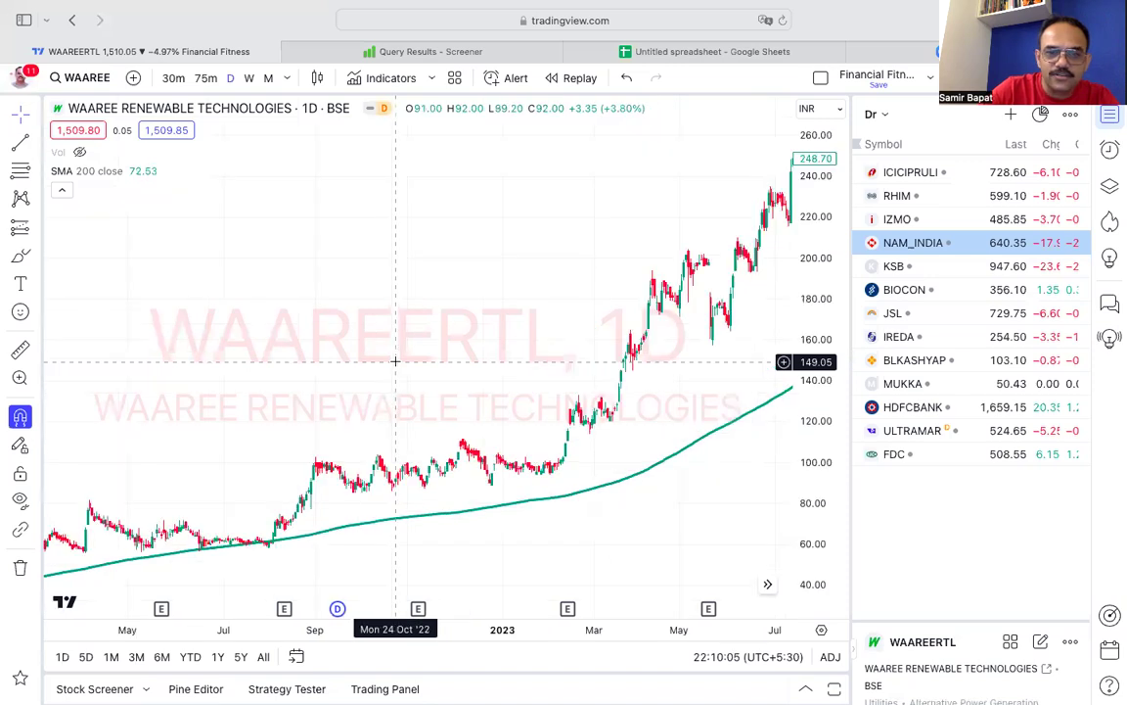
{"action": "scroll", "coordinate": [395, 361], "scroll_direction": "left", "scroll_amount": 10}
{"action": "scroll", "coordinate": [396, 361], "scroll_direction": "right", "scroll_amount": 3}
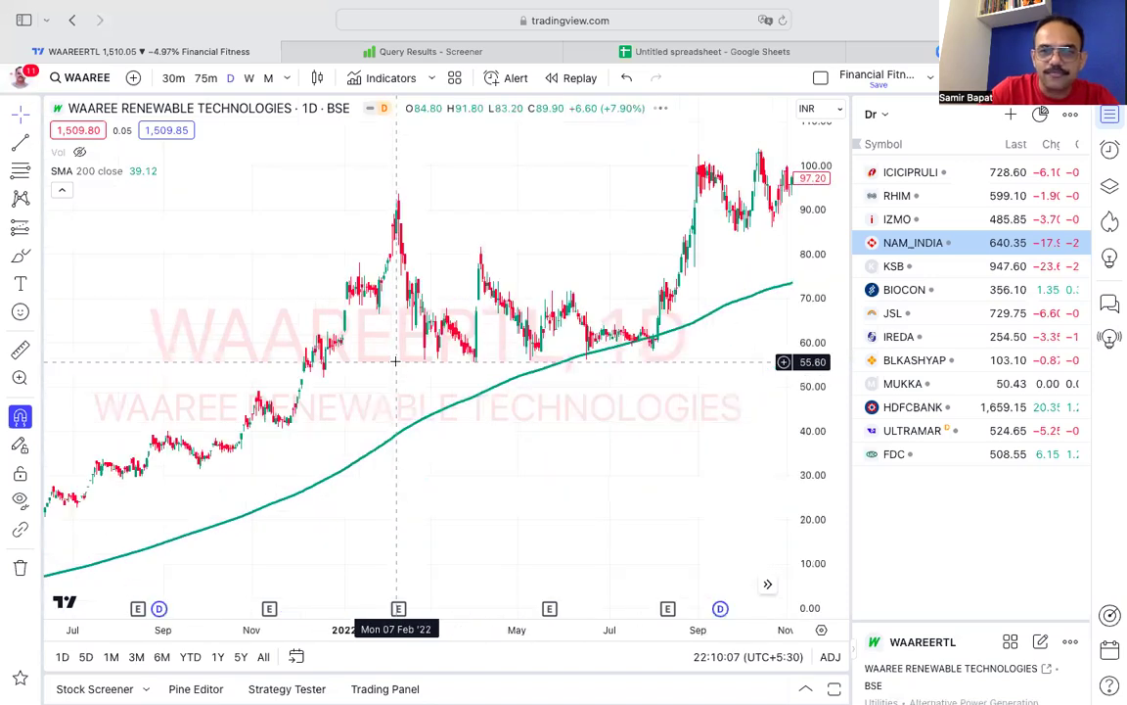
Step: Inspect the WAAREERTL candles around the 200-day SMA in July 2022, up to the 1 August 2022 candle
{"action": "scroll", "coordinate": [395, 361], "scroll_direction": "right", "scroll_amount": 5}
{"action": "scroll", "coordinate": [395, 361], "scroll_direction": "right", "scroll_amount": 2}
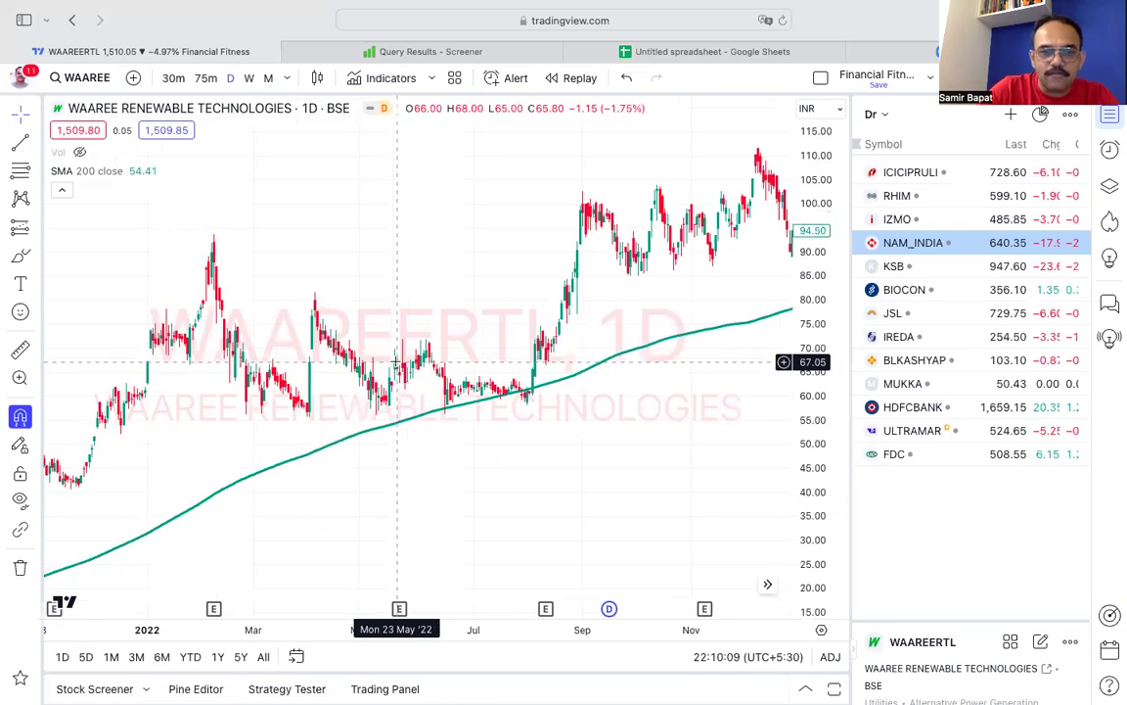
{"action": "scroll", "coordinate": [396, 361], "scroll_direction": "right", "scroll_amount": 2}
{"action": "scroll", "coordinate": [396, 361], "scroll_direction": "right", "scroll_amount": 2}
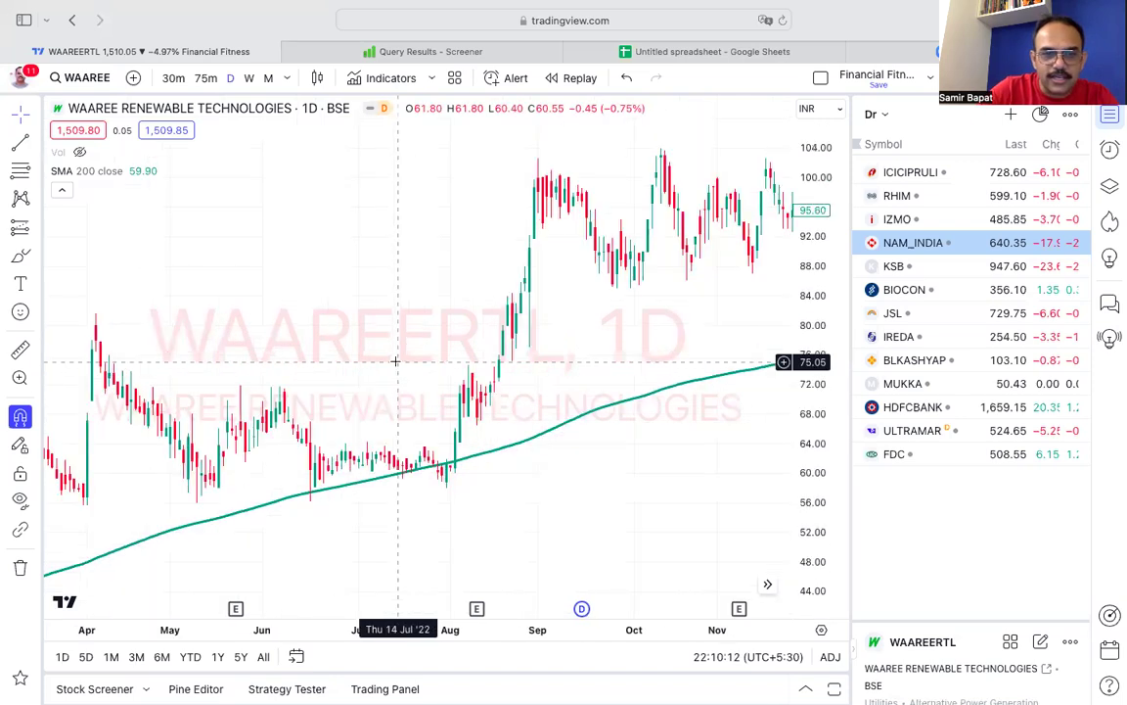
{"action": "scroll", "coordinate": [396, 361], "scroll_direction": "up", "scroll_amount": 2}
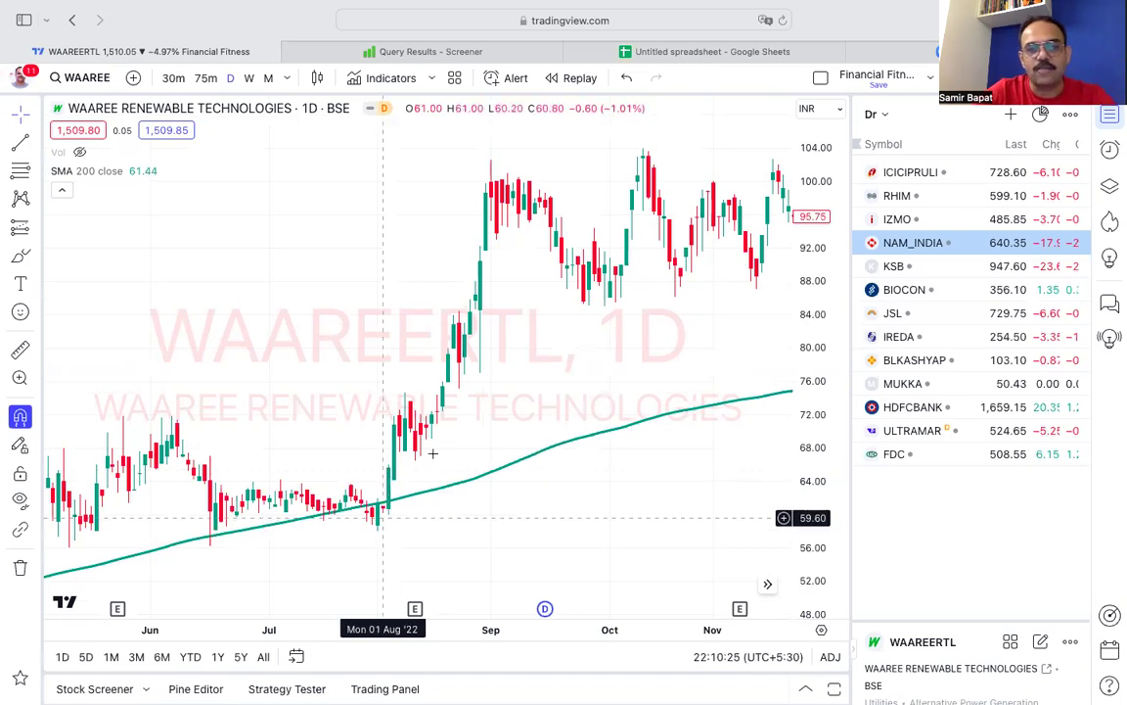
Step: Follow the WAAREERTL price relative to the 200-day SMA from August 2022 forward to August 2024
{"action": "scroll", "coordinate": [433, 459], "scroll_direction": "down", "scroll_amount": 3}
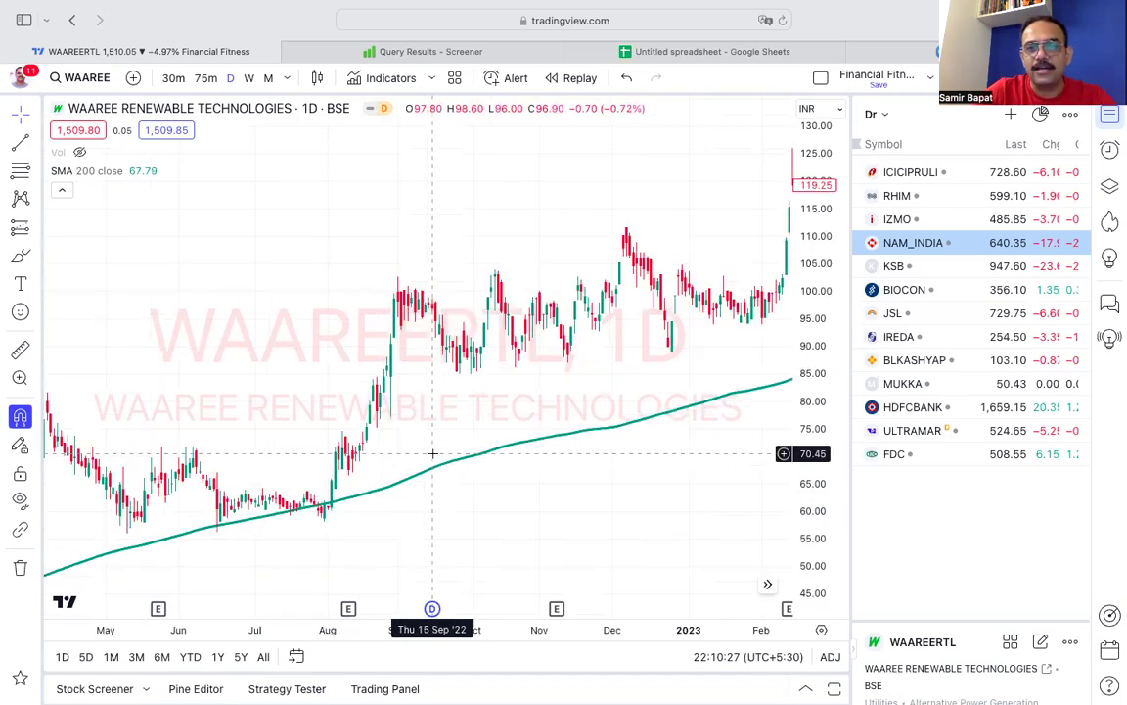
{"action": "scroll", "coordinate": [434, 454], "scroll_direction": "right", "scroll_amount": 10}
{"action": "scroll", "coordinate": [433, 454], "scroll_direction": "right", "scroll_amount": 6}
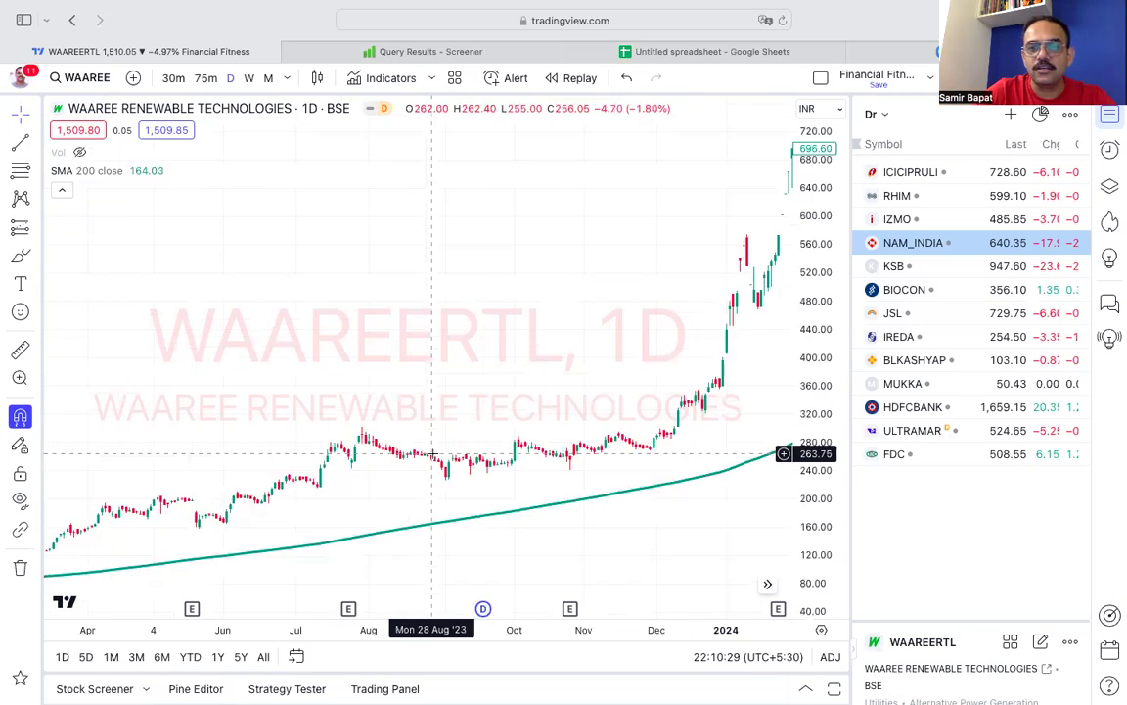
{"action": "scroll", "coordinate": [433, 453], "scroll_direction": "right", "scroll_amount": 5}
{"action": "scroll", "coordinate": [434, 453], "scroll_direction": "right", "scroll_amount": 4}
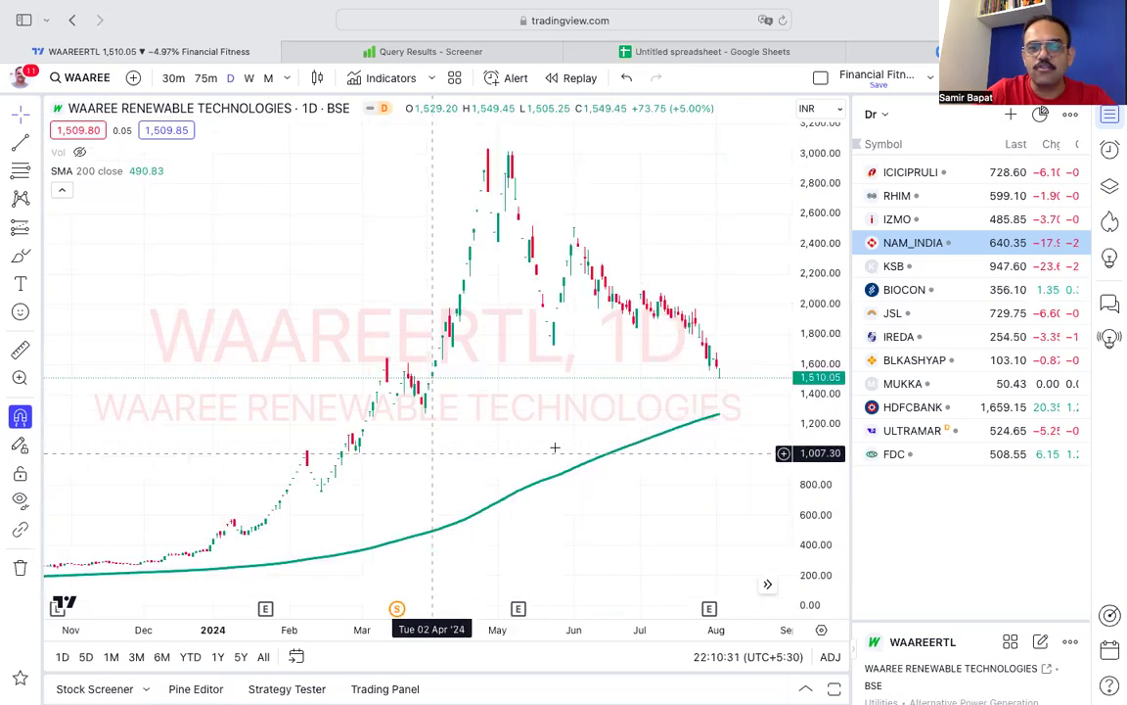
{"action": "scroll", "coordinate": [554, 447], "scroll_direction": "right", "scroll_amount": 2}
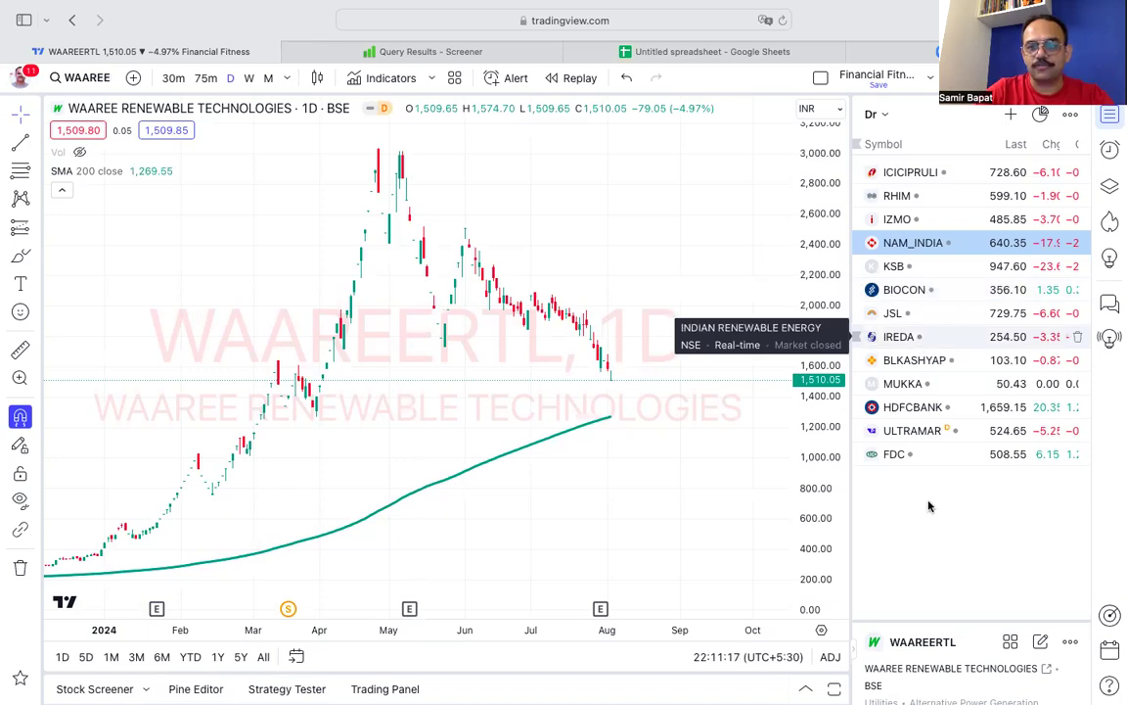
Step: Load the IREDA chart from the watchlist and examine its price history since listing for a 200-day SMA
{"action": "left_click", "coordinate": [897, 337]}
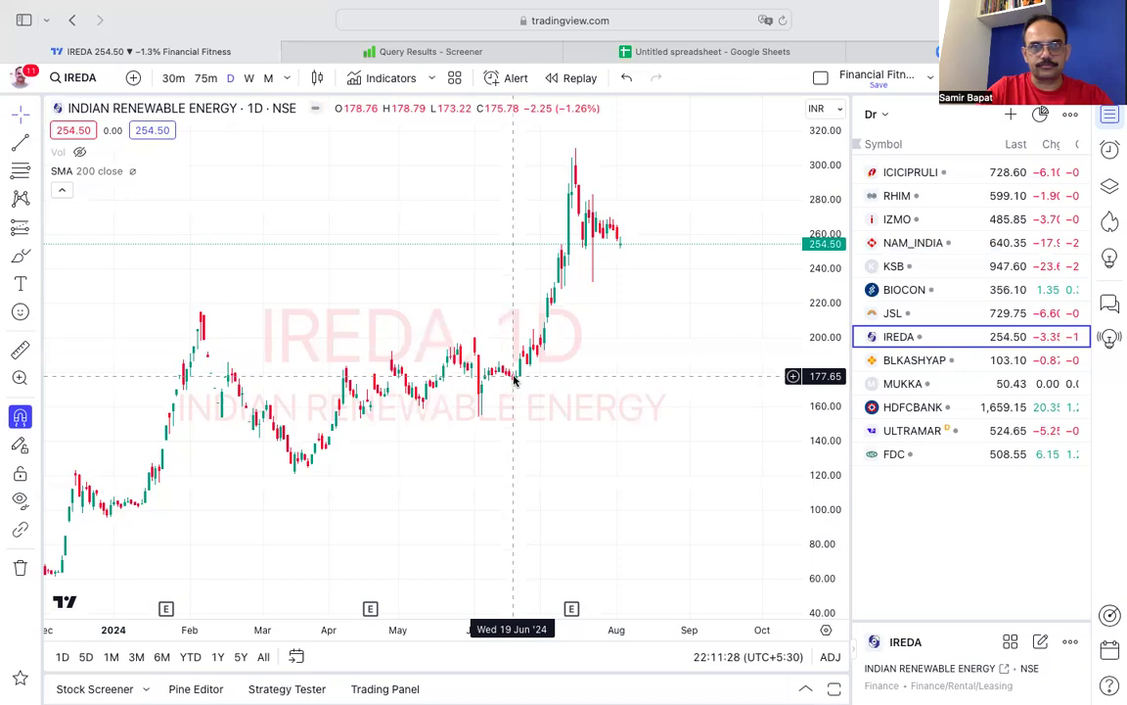
{"action": "scroll", "coordinate": [516, 380], "scroll_direction": "down", "scroll_amount": 1}
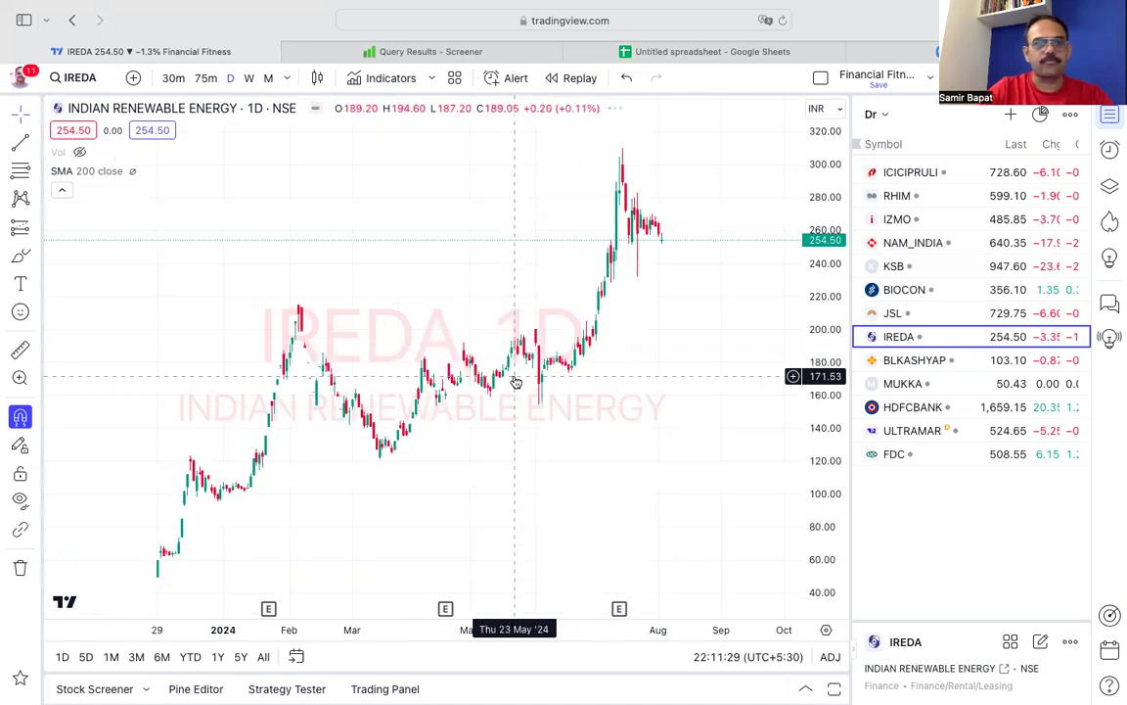
{"action": "scroll", "coordinate": [516, 382], "scroll_direction": "down", "scroll_amount": 1}
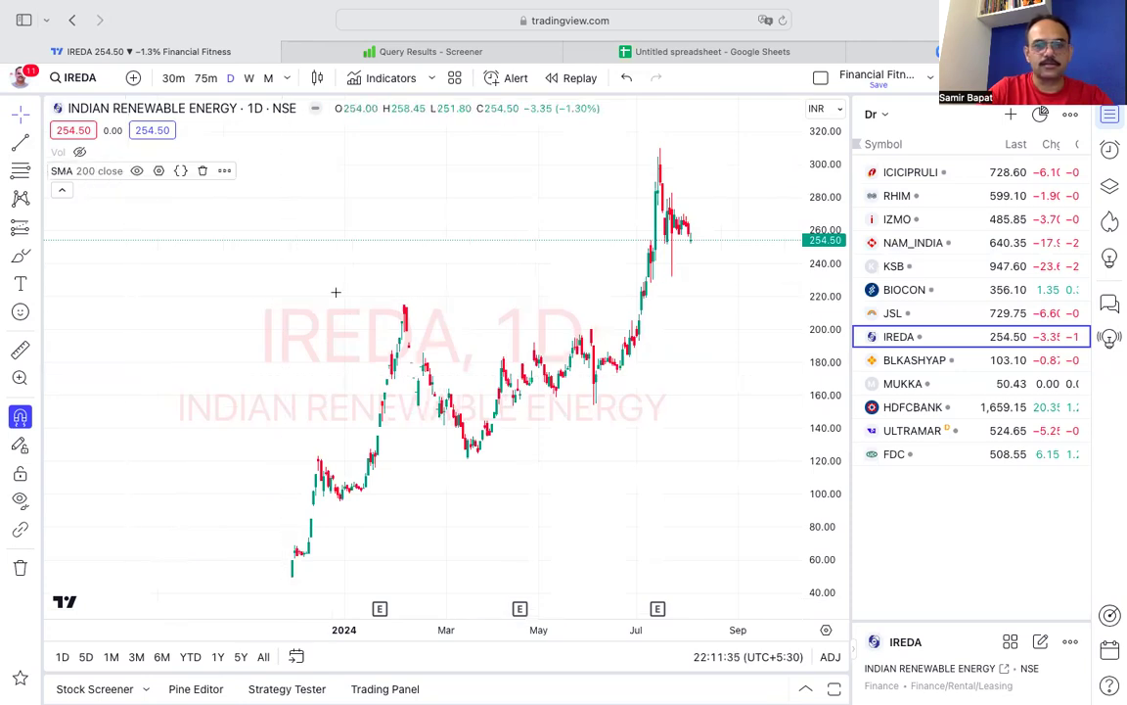
{"action": "scroll", "coordinate": [336, 292], "scroll_direction": "up", "scroll_amount": 3}
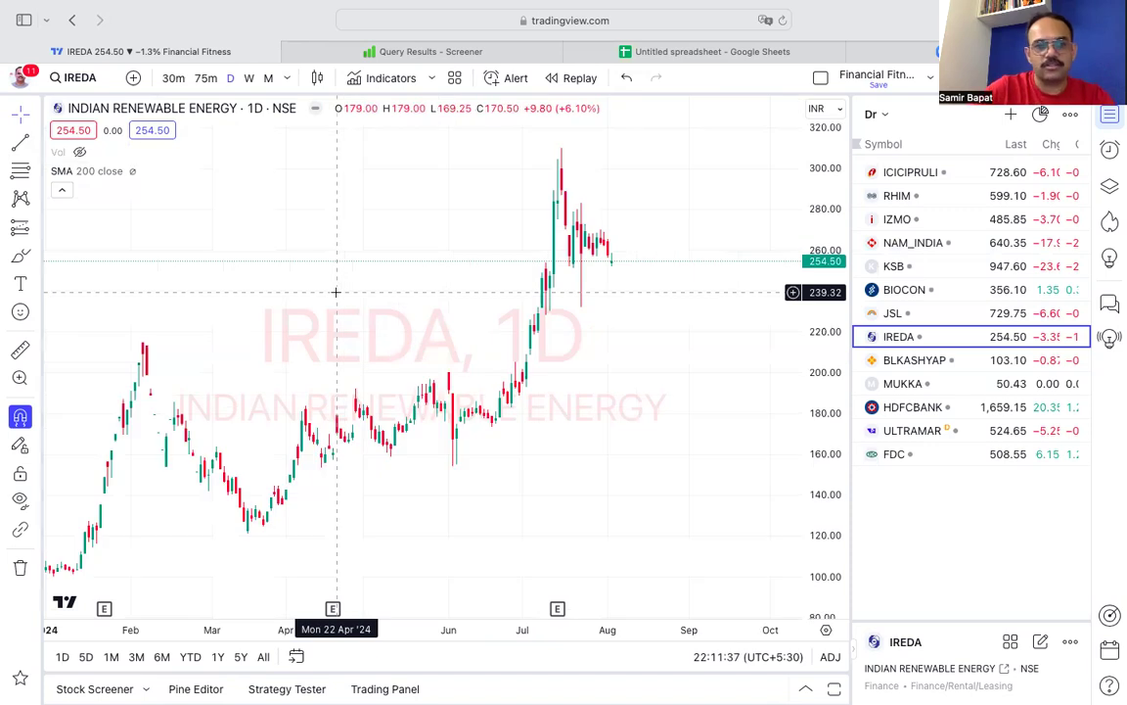
{"action": "scroll", "coordinate": [335, 292], "scroll_direction": "down", "scroll_amount": 3}
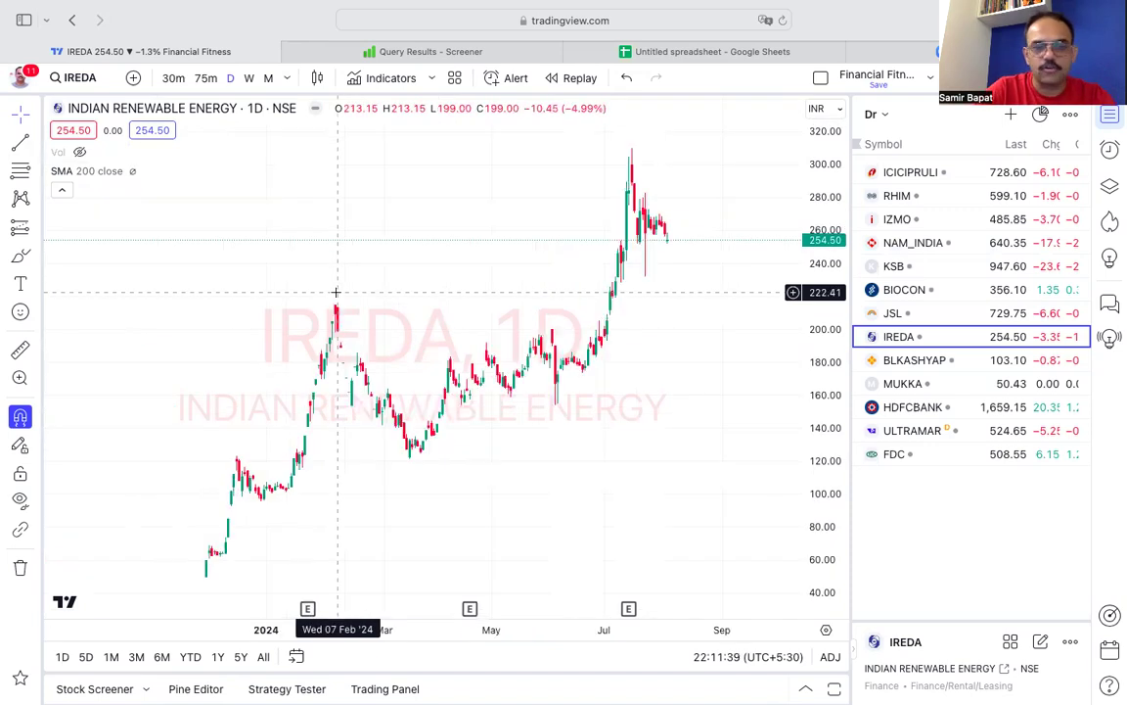
{"action": "scroll", "coordinate": [335, 292], "scroll_direction": "up", "scroll_amount": 2}
{"action": "scroll", "coordinate": [336, 291], "scroll_direction": "up", "scroll_amount": 2}
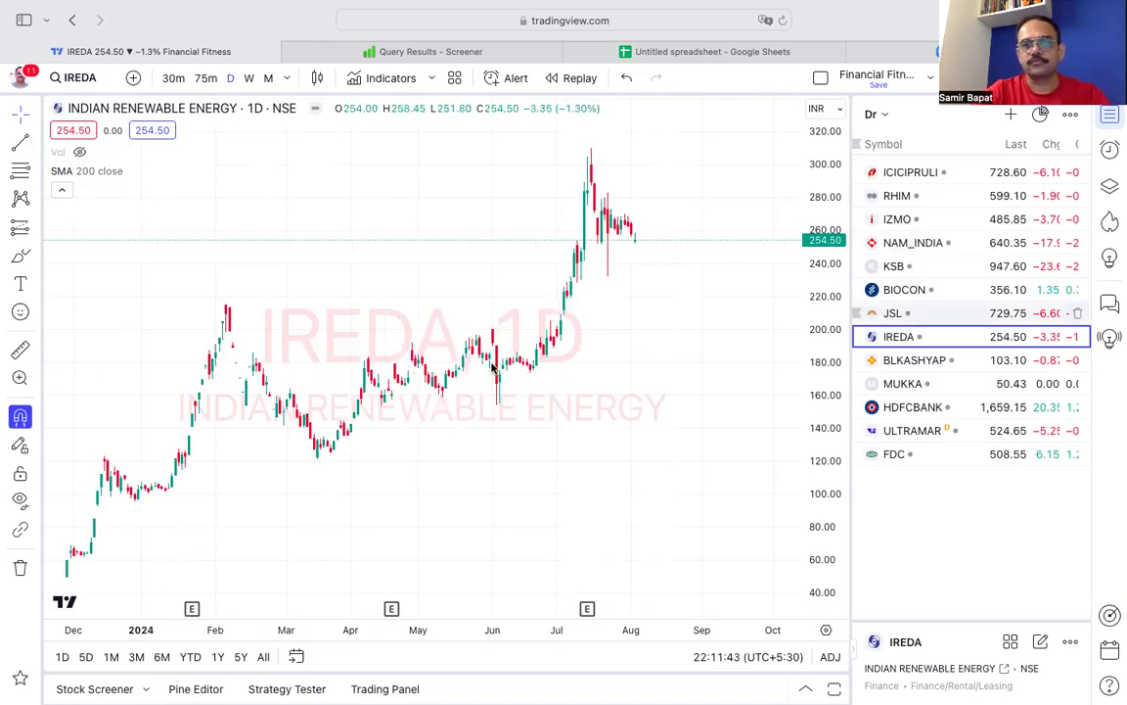
Step: Load the JSL chart from the watchlist and examine its 200-day SMA crossovers from 2020 to 2024
{"action": "left_click", "coordinate": [893, 313]}
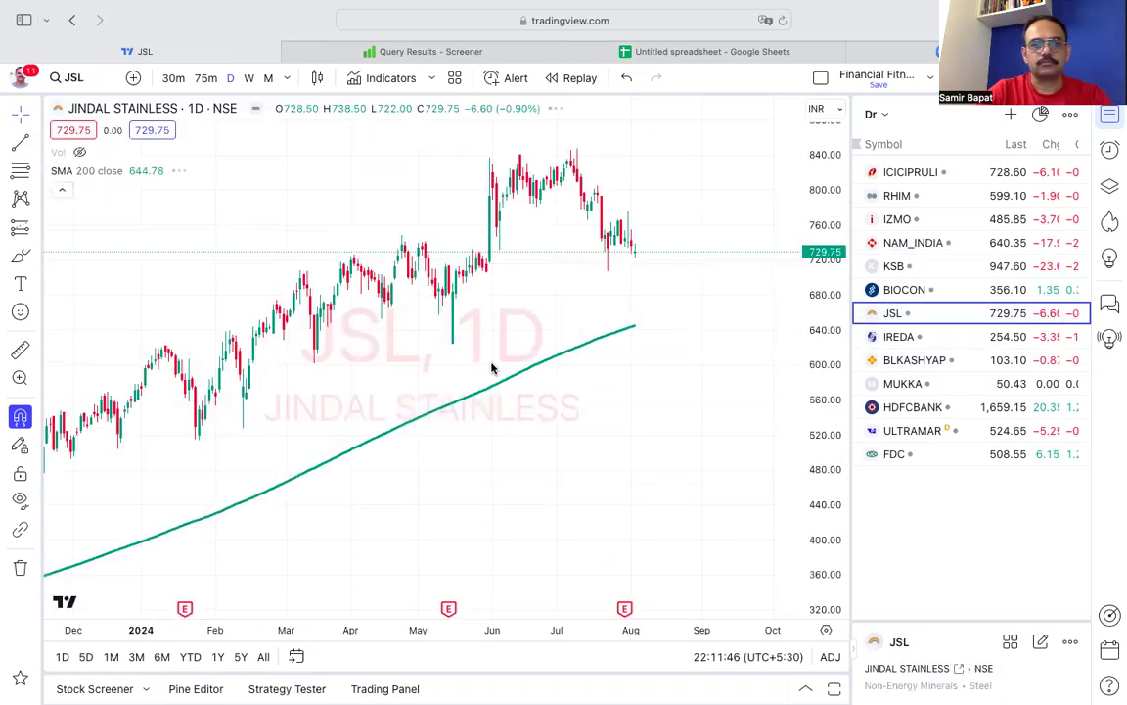
{"action": "scroll", "coordinate": [492, 367], "scroll_direction": "down", "scroll_amount": 2}
{"action": "scroll", "coordinate": [492, 368], "scroll_direction": "down", "scroll_amount": 2}
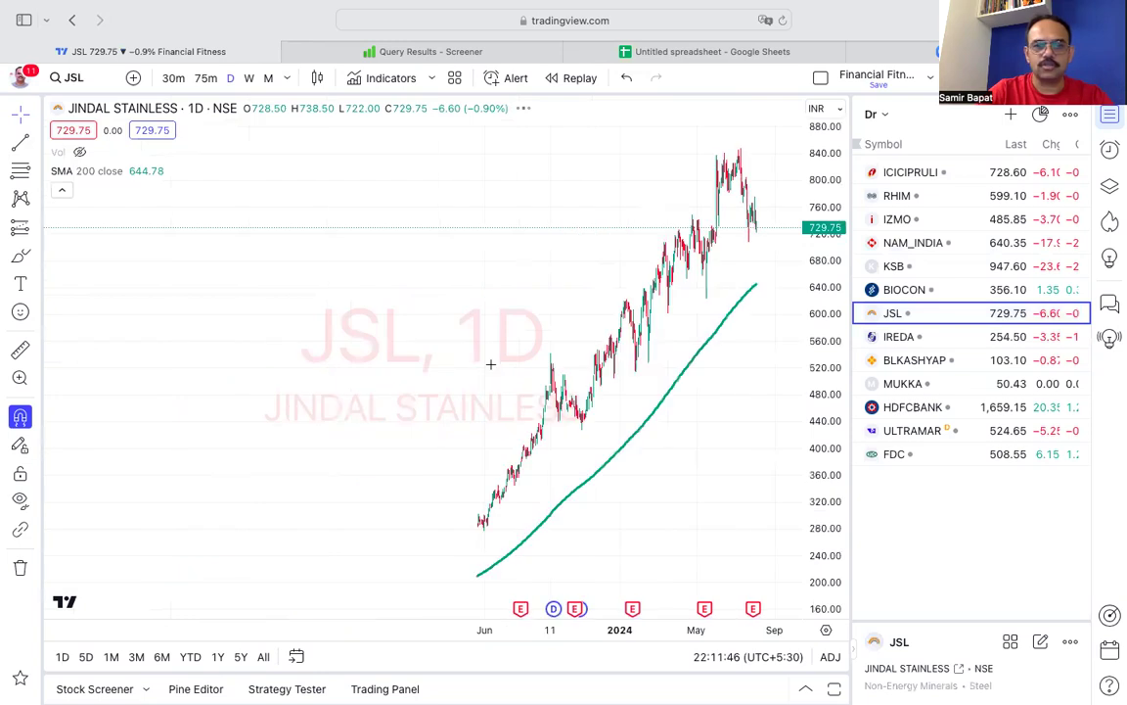
{"action": "scroll", "coordinate": [491, 366], "scroll_direction": "down", "scroll_amount": 2}
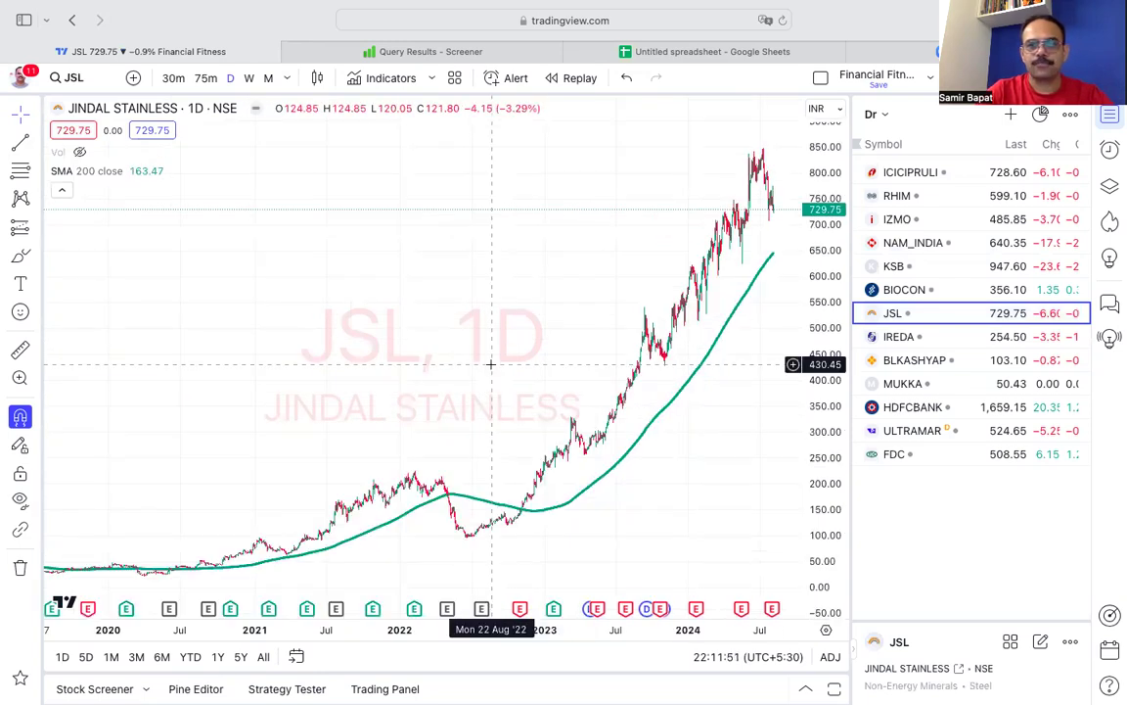
{"action": "scroll", "coordinate": [491, 363], "scroll_direction": "up", "scroll_amount": 2}
{"action": "scroll", "coordinate": [490, 363], "scroll_direction": "up", "scroll_amount": 2}
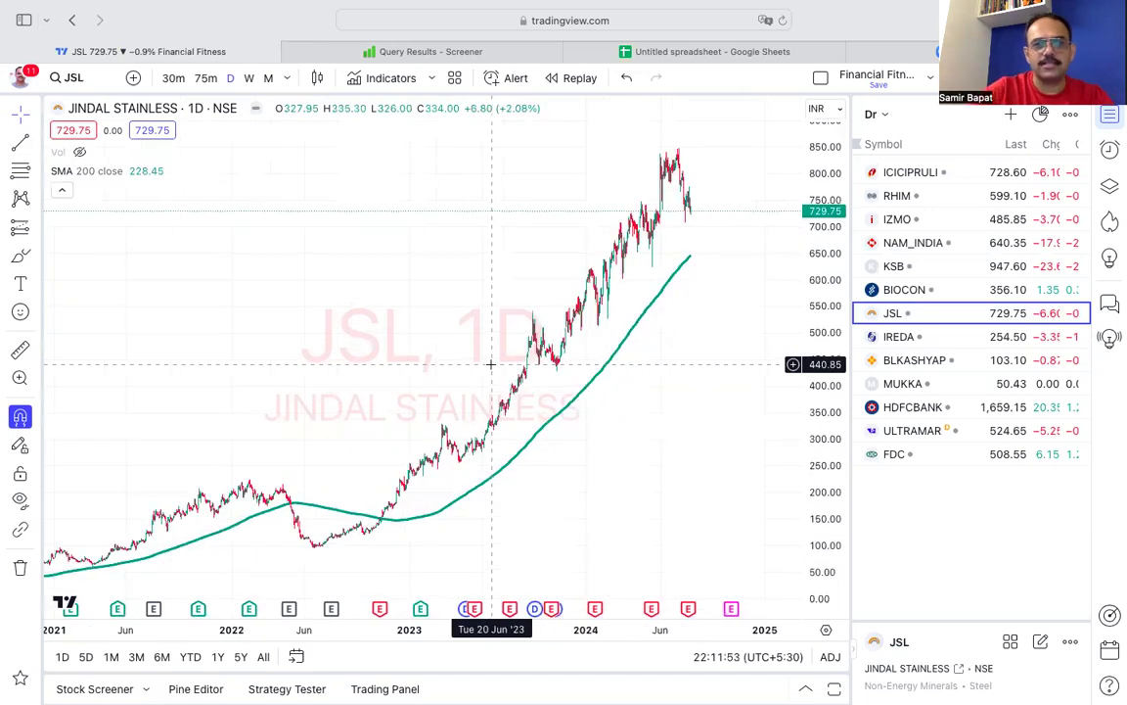
{"action": "scroll", "coordinate": [491, 364], "scroll_direction": "up", "scroll_amount": 1}
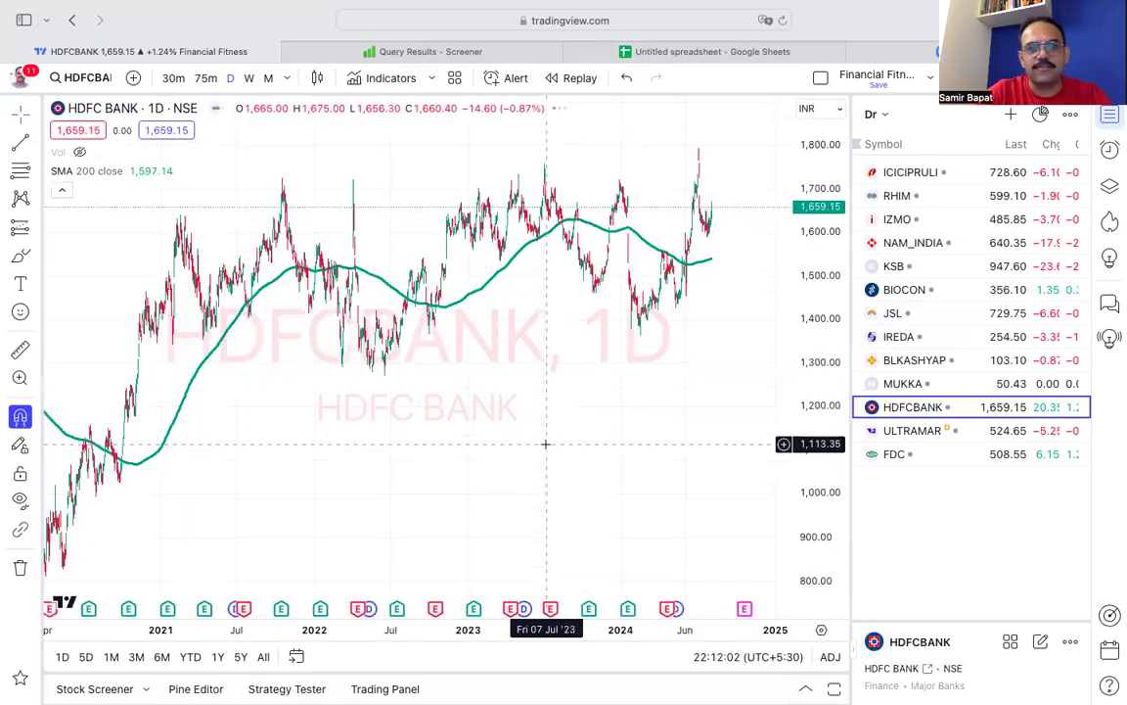
Step: On the HDFCBANK daily chart, inspect how the price meets the 200-day SMA from 2020 through early 2022
{"action": "scroll", "coordinate": [546, 444], "scroll_direction": "left", "scroll_amount": 3}
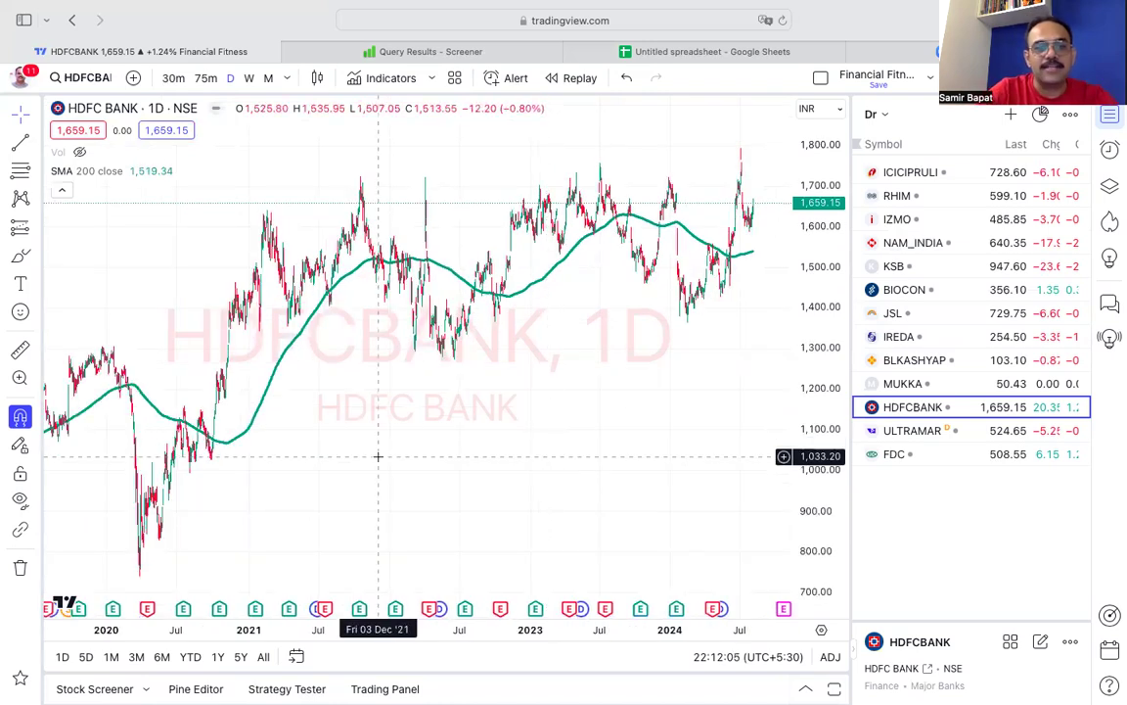
{"action": "scroll", "coordinate": [269, 326], "scroll_direction": "up", "scroll_amount": 2}
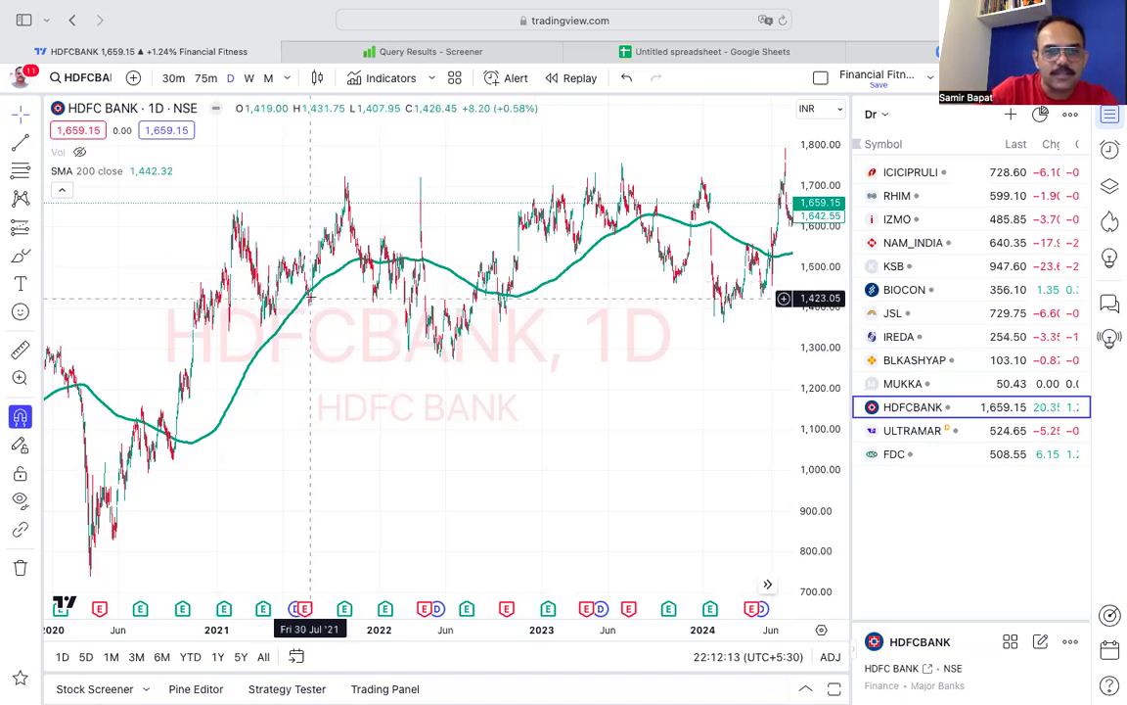
{"action": "scroll", "coordinate": [310, 296], "scroll_direction": "up", "scroll_amount": 2}
{"action": "scroll", "coordinate": [322, 293], "scroll_direction": "up", "scroll_amount": 2}
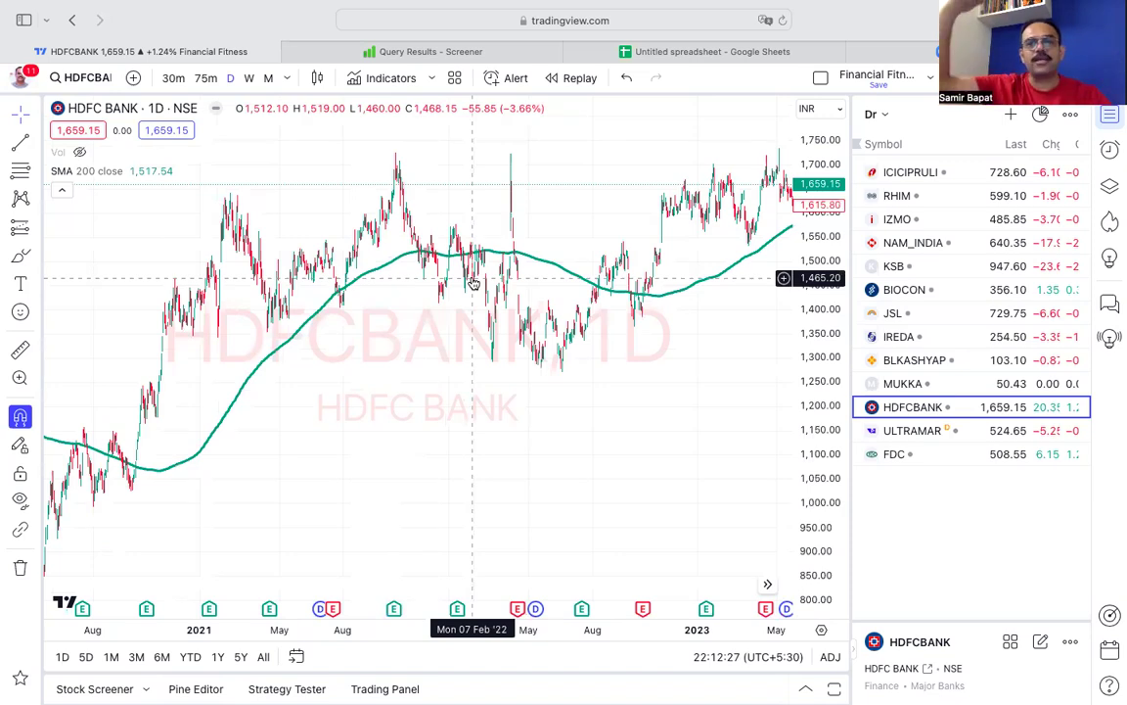
Step: Follow the HDFCBANK price crossings of the 200-day SMA from February 2022 forward to mid-2024
{"action": "scroll", "coordinate": [473, 282], "scroll_direction": "down", "scroll_amount": 1}
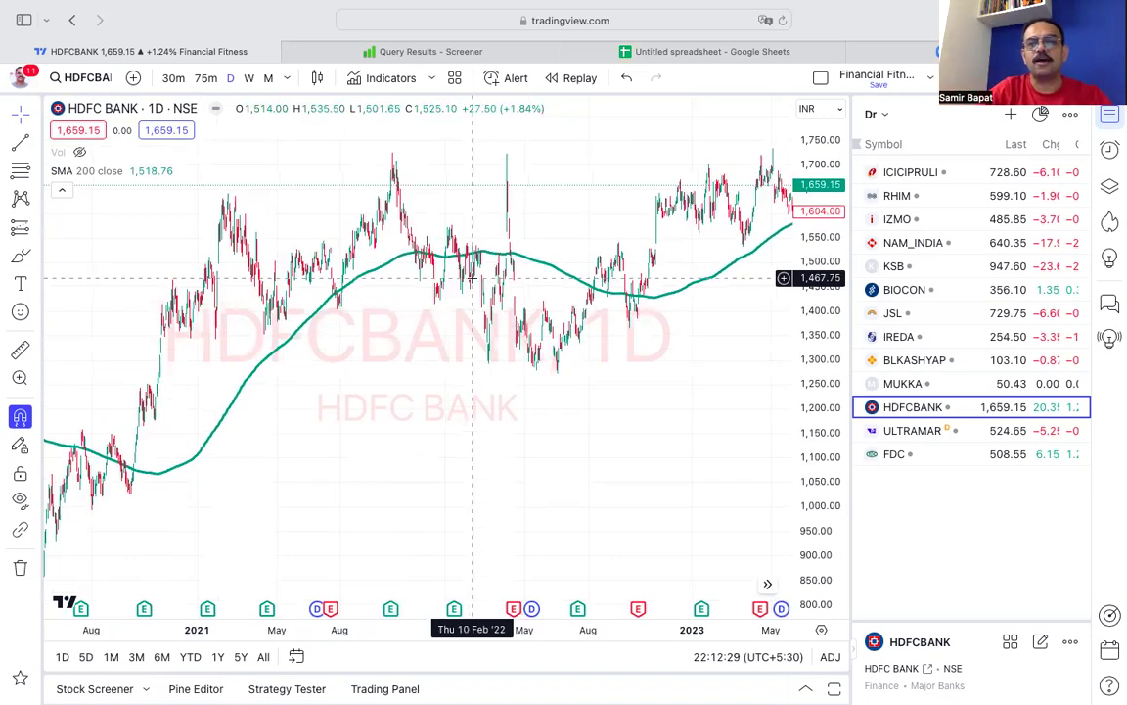
{"action": "scroll", "coordinate": [473, 281], "scroll_direction": "down", "scroll_amount": 3}
{"action": "scroll", "coordinate": [473, 279], "scroll_direction": "right", "scroll_amount": 3}
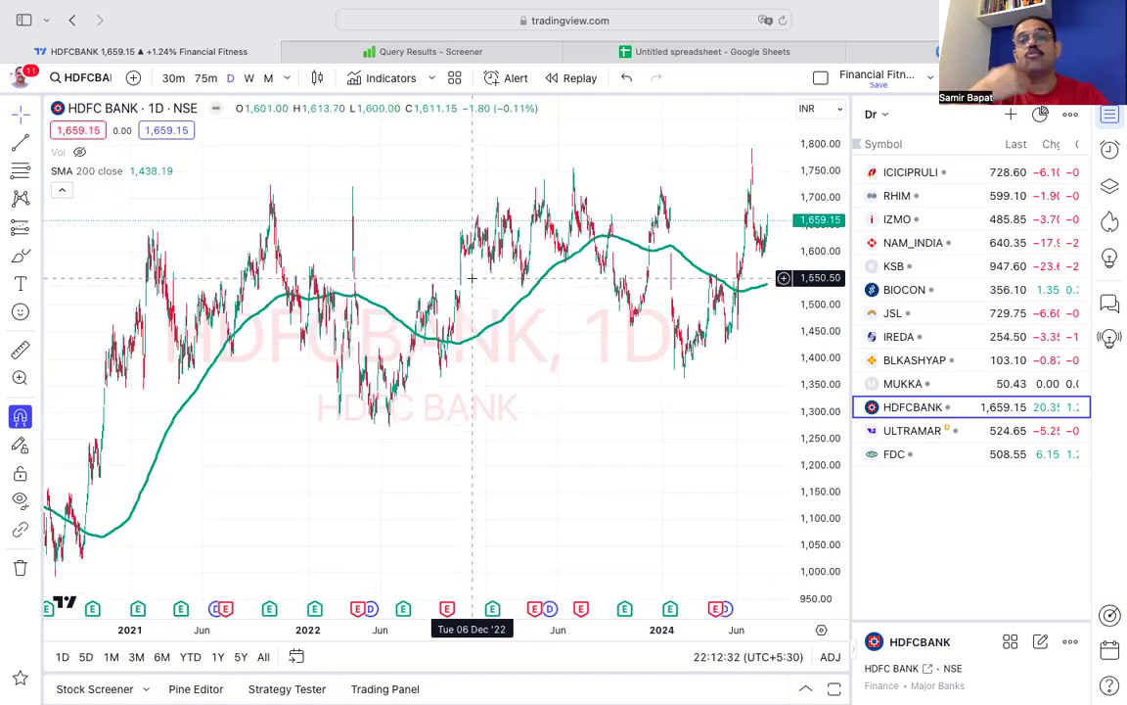
{"action": "scroll", "coordinate": [473, 279], "scroll_direction": "right", "scroll_amount": 2}
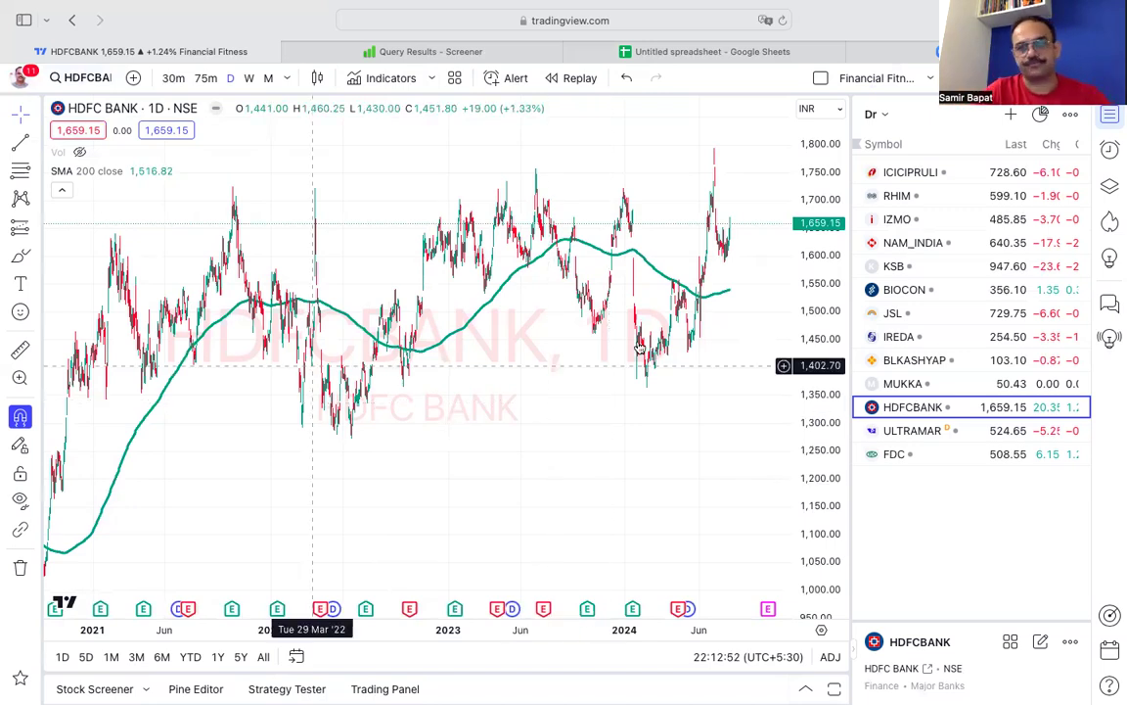
{"action": "scroll", "coordinate": [638, 341], "scroll_direction": "down", "scroll_amount": 1}
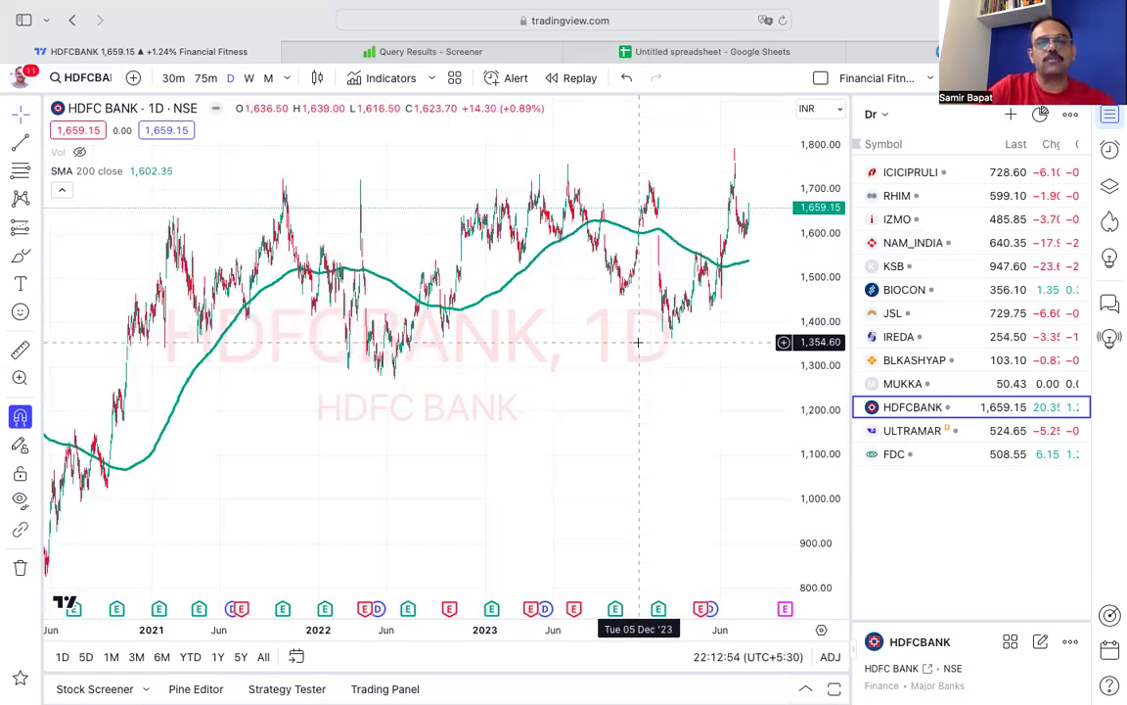